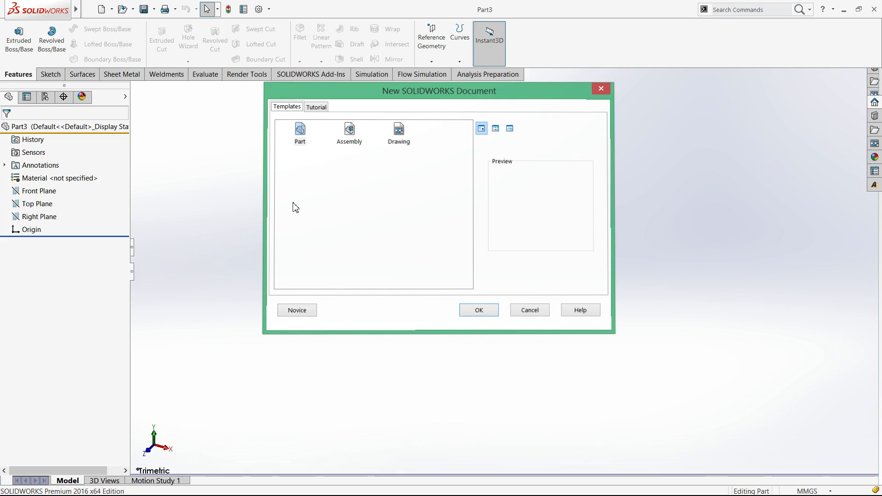
# Sketch a corner rectangle from the origin on the Top Plane, 15 mm wide and 60 mm long.
pyautogui.press('Escape')
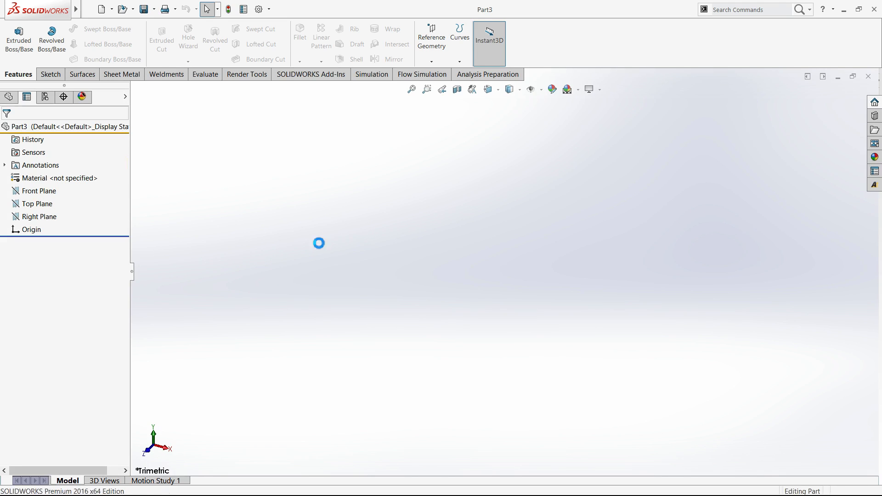
pyautogui.click(327, 264)
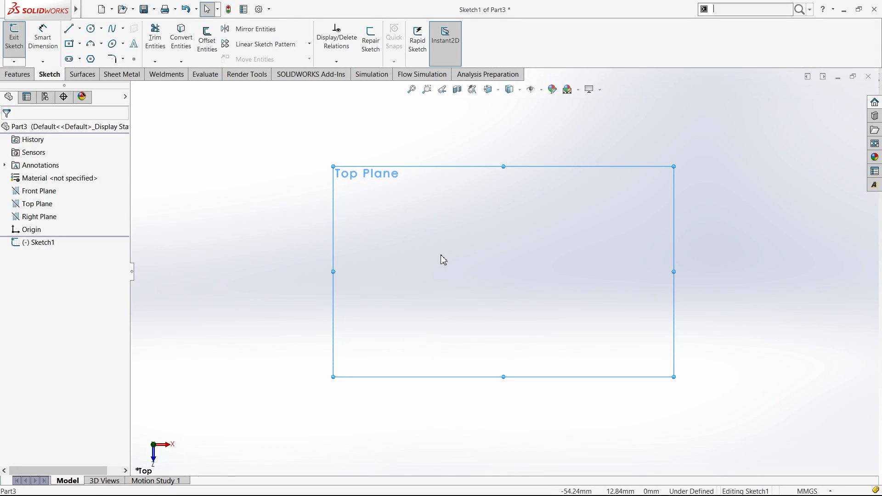
pyautogui.press('s')
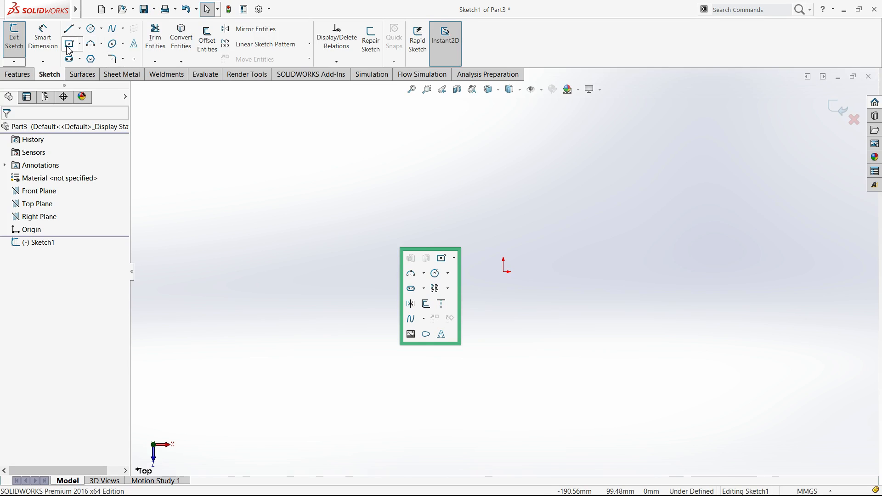
pyautogui.press('t')
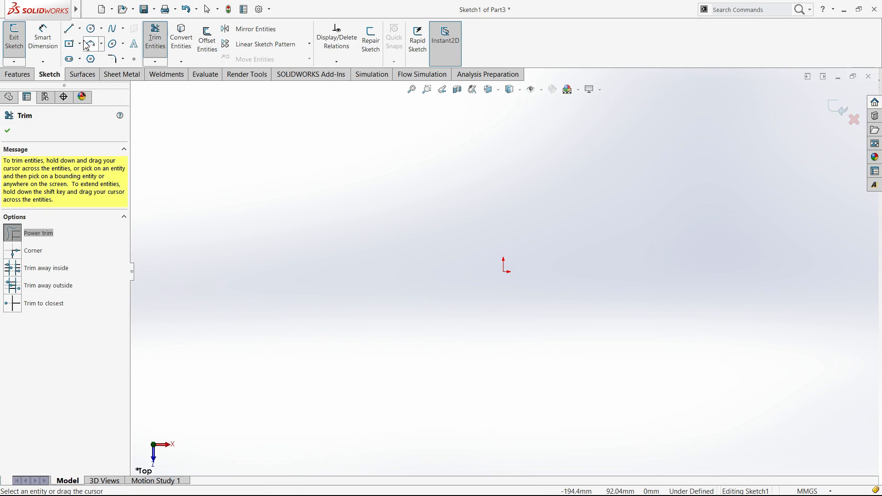
pyautogui.click(88, 44)
pyautogui.click(69, 44)
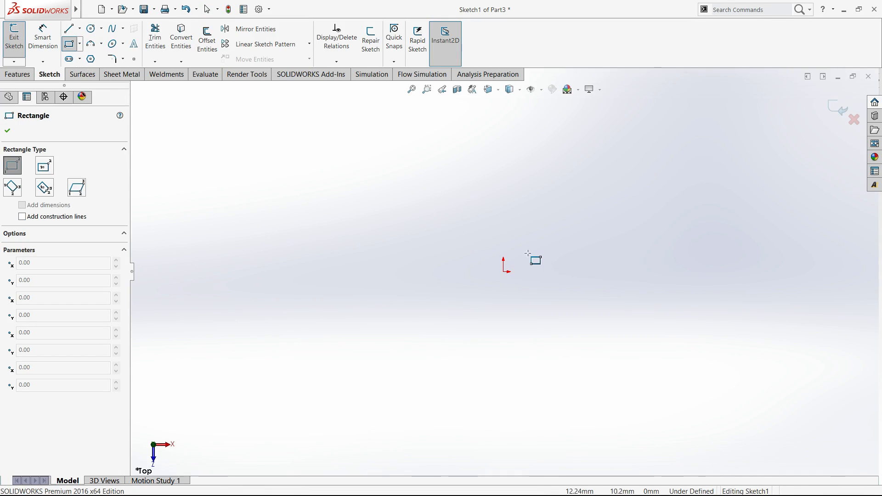
pyautogui.click(506, 272)
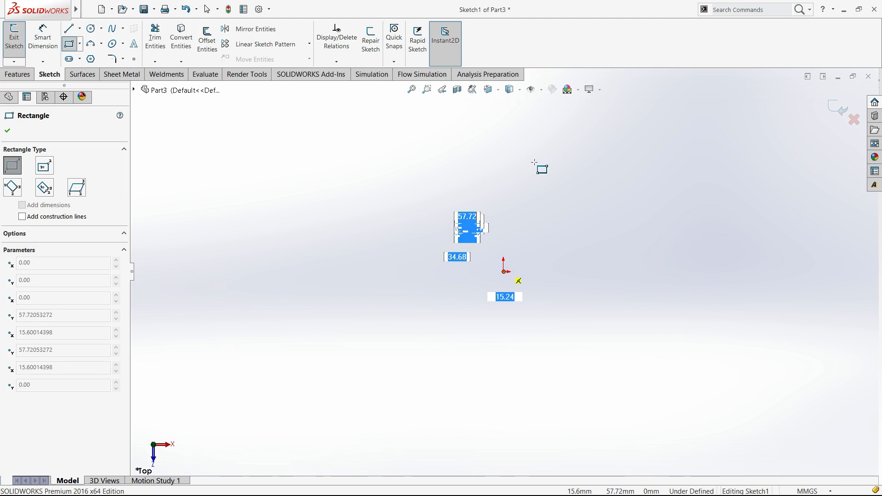
pyautogui.write('60')
pyautogui.press('Return')
pyautogui.write('15')
pyautogui.press('Return')
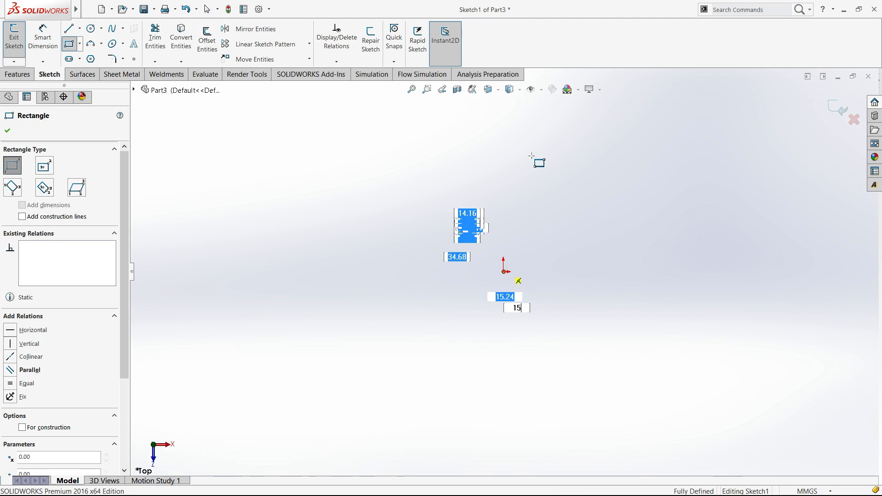
pyautogui.press('Escape')
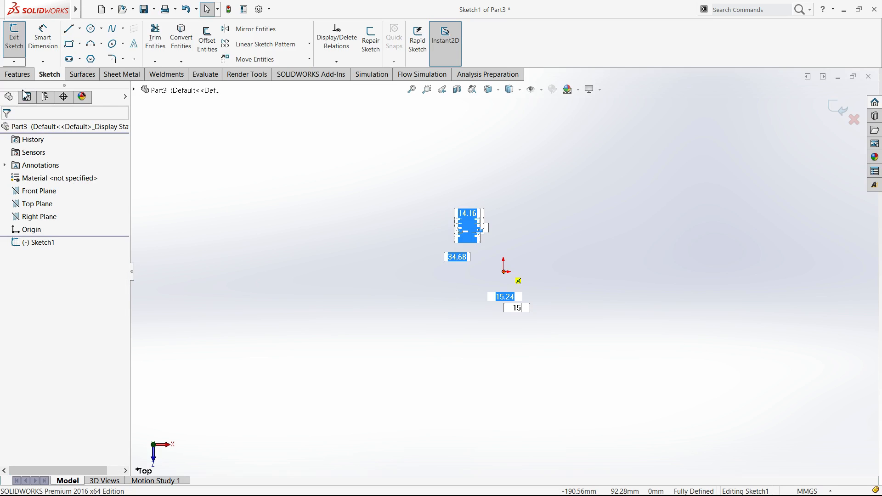
# Extrude the rectangle 5 mm upward as a blind boss.
pyautogui.click(18, 75)
pyautogui.click(18, 43)
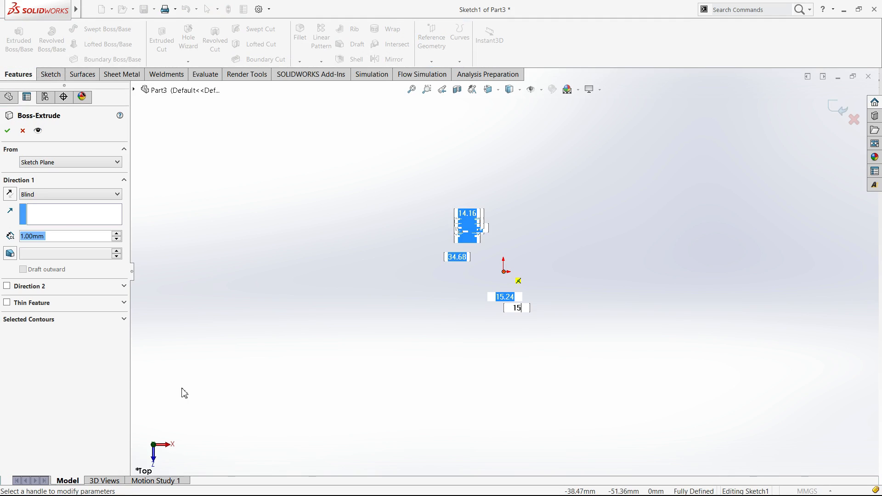
pyautogui.click(118, 232)
pyautogui.click(118, 233)
pyautogui.click(118, 232)
pyautogui.click(118, 232)
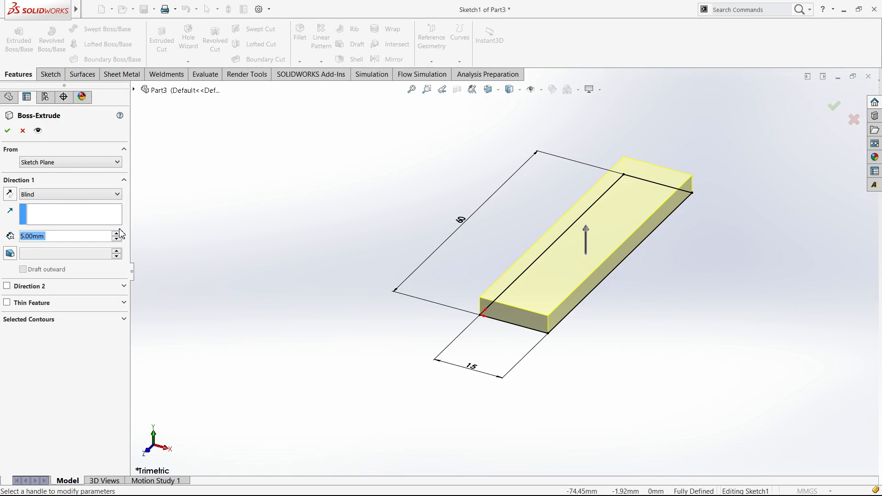
pyautogui.click(7, 129)
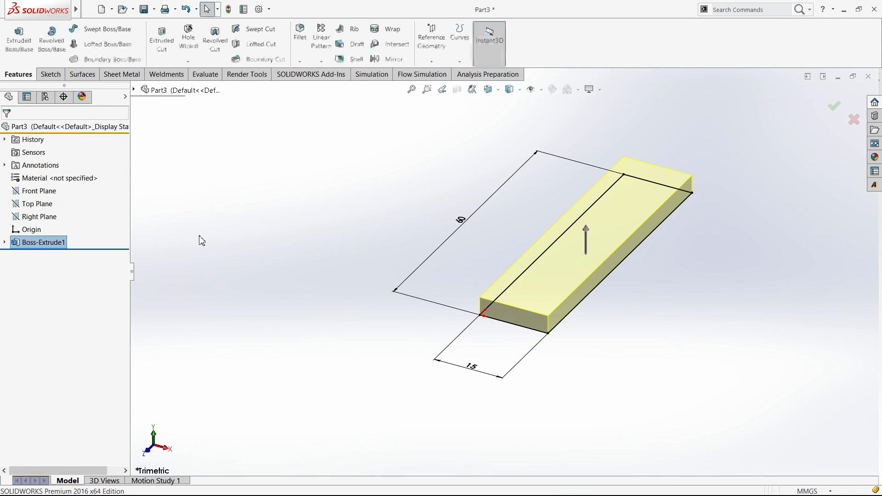
pyautogui.click(253, 260)
pyautogui.middleClick(291, 257)
pyautogui.middleClick(291, 256)
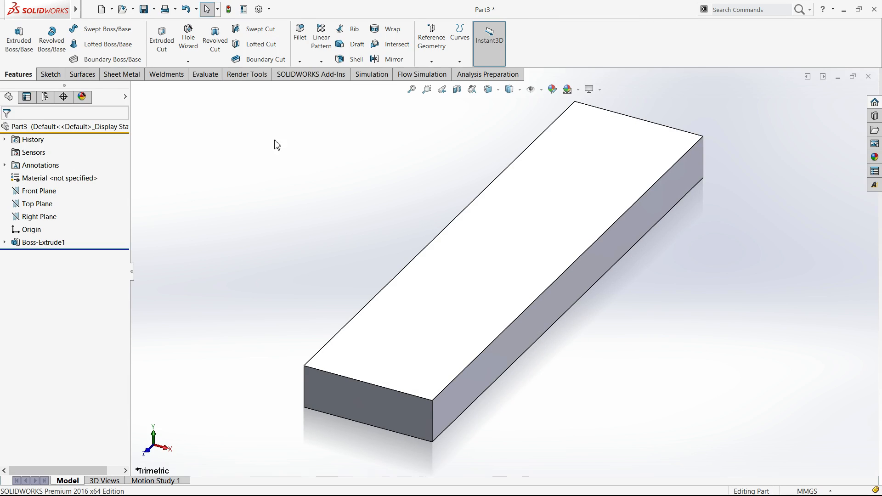
# Fillet the block with a 1 mm radius on both long side faces, the bottom face, the far end face and one edge.
pyautogui.click(300, 33)
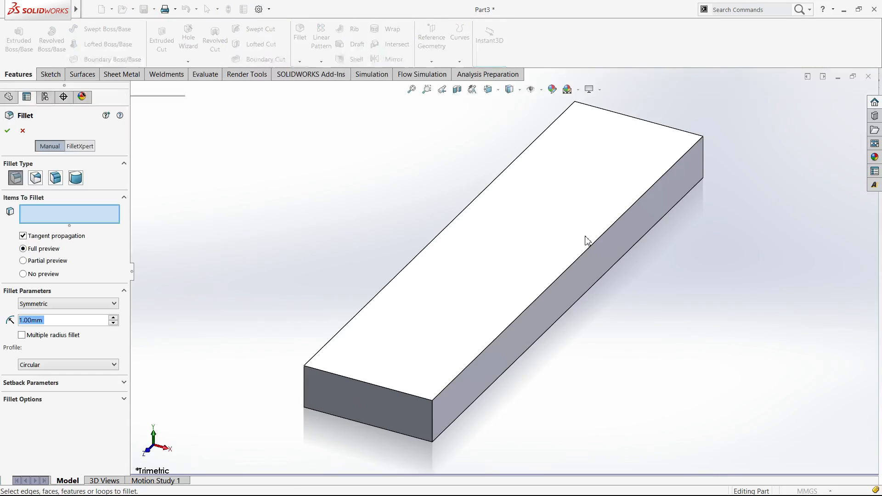
pyautogui.click(542, 253)
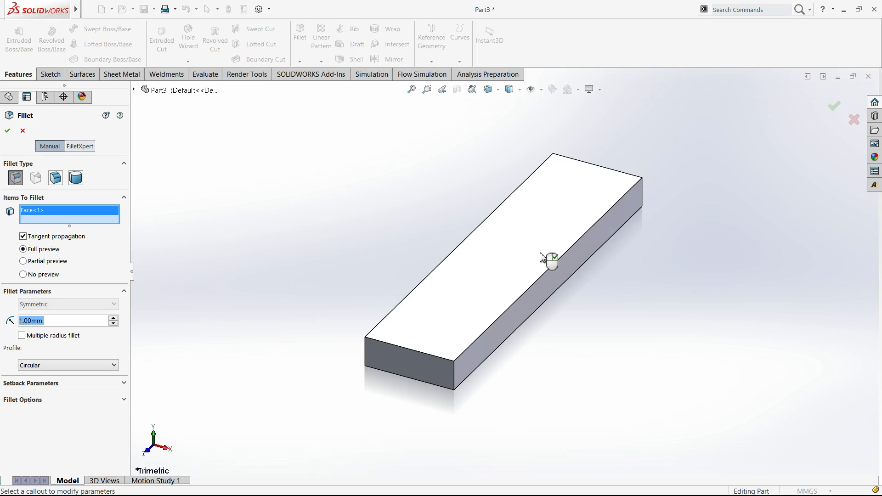
pyautogui.click(548, 272)
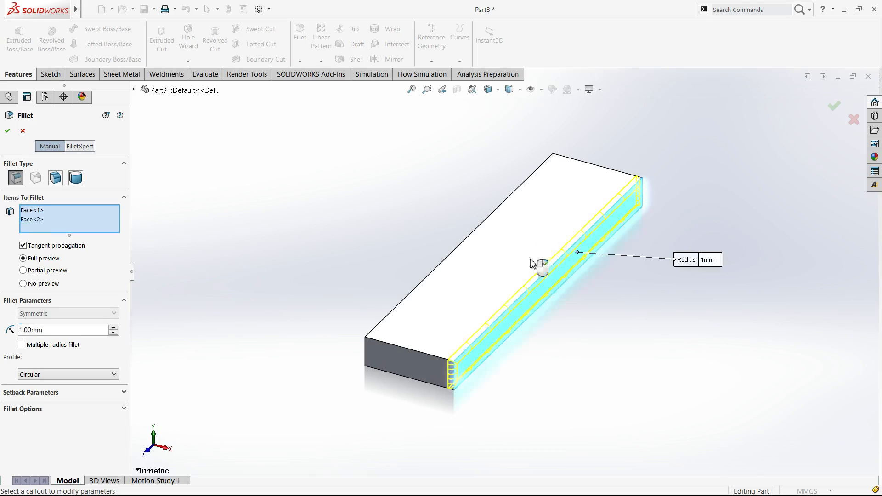
pyautogui.click(445, 339)
pyautogui.moveTo(403, 311); pyautogui.dragTo(493, 312, button='middle')
pyautogui.click(504, 316)
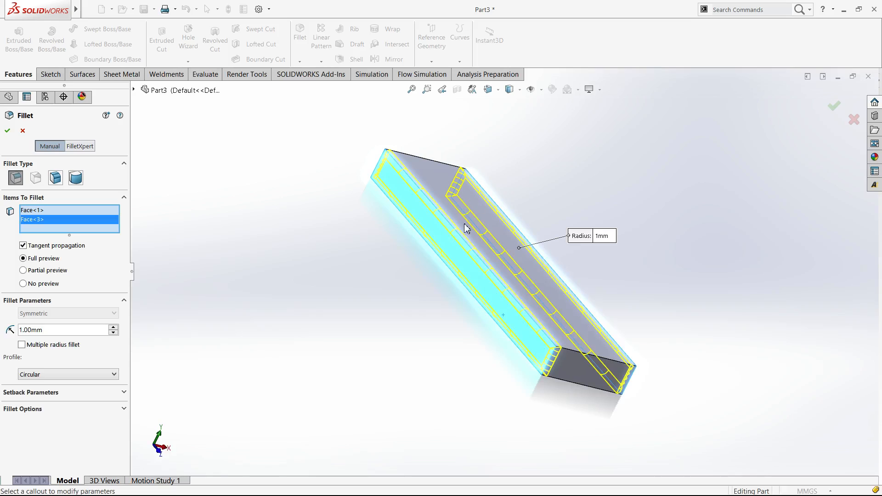
pyautogui.moveTo(504, 316); pyautogui.dragTo(485, 265, button='middle')
pyautogui.click(485, 265)
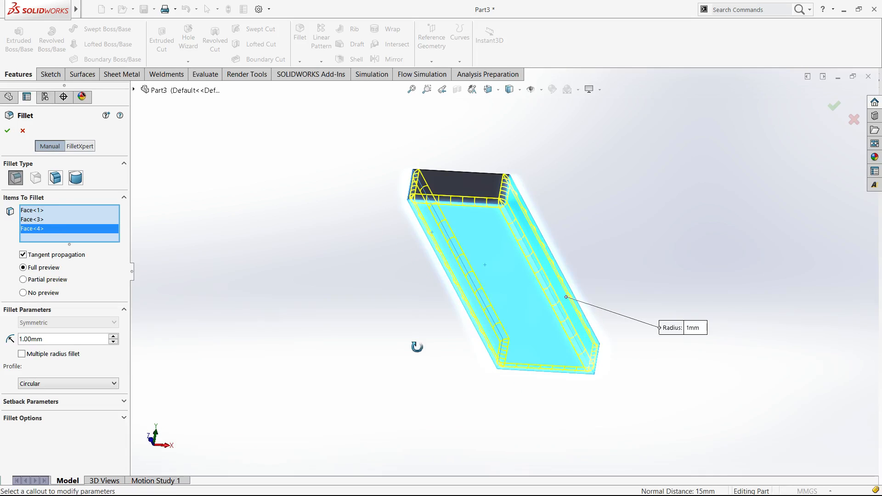
pyautogui.moveTo(698, 312); pyautogui.dragTo(558, 317, button='middle')
pyautogui.click(554, 287)
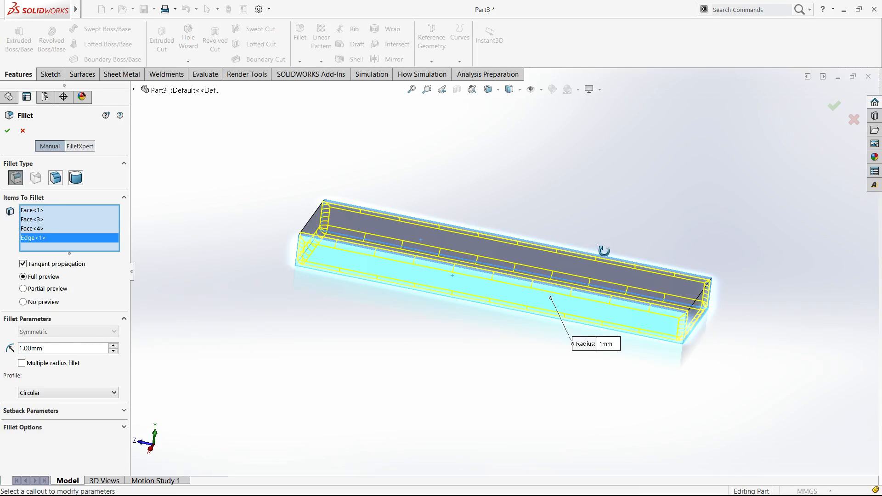
pyautogui.moveTo(565, 281); pyautogui.dragTo(614, 277, button='middle')
pyautogui.click(613, 276)
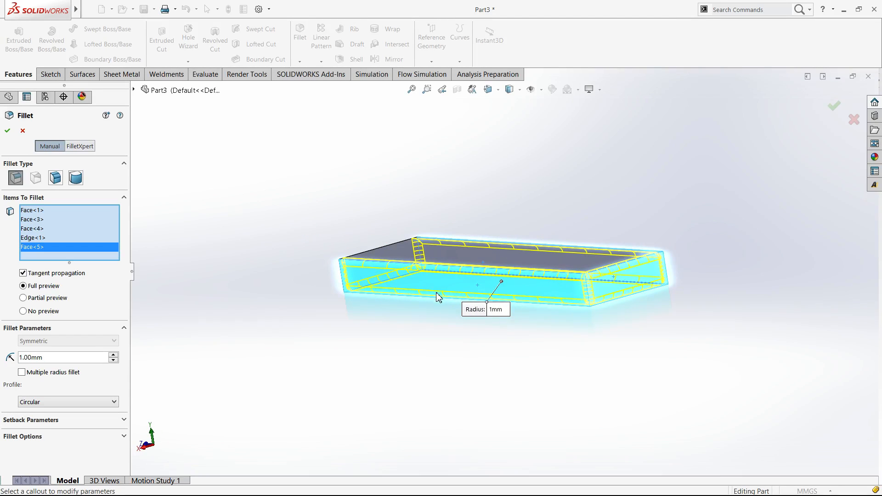
pyautogui.click(7, 131)
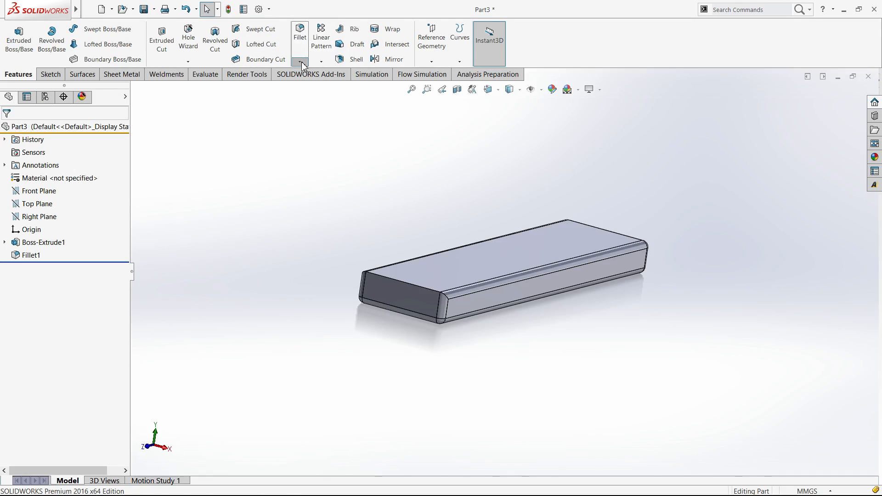
# Chamfer the top edge of the block's unfilleted end by 1 mm at 45 degrees.
pyautogui.click(316, 89)
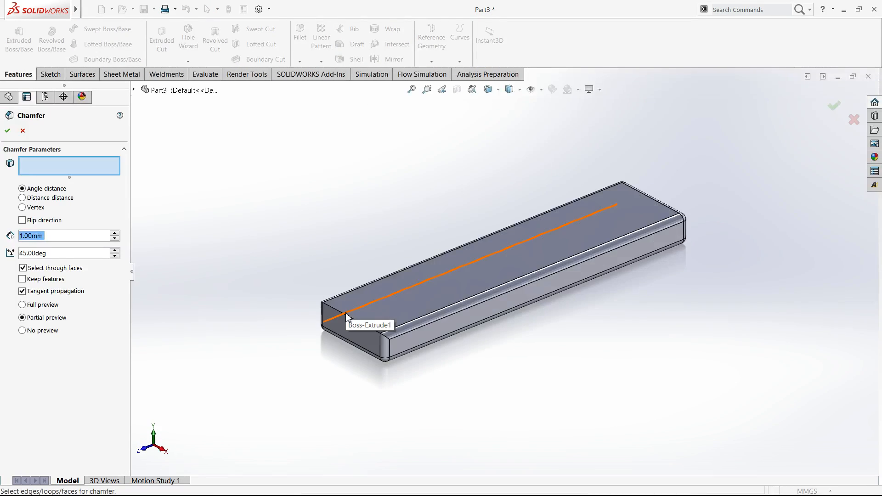
pyautogui.click(348, 317)
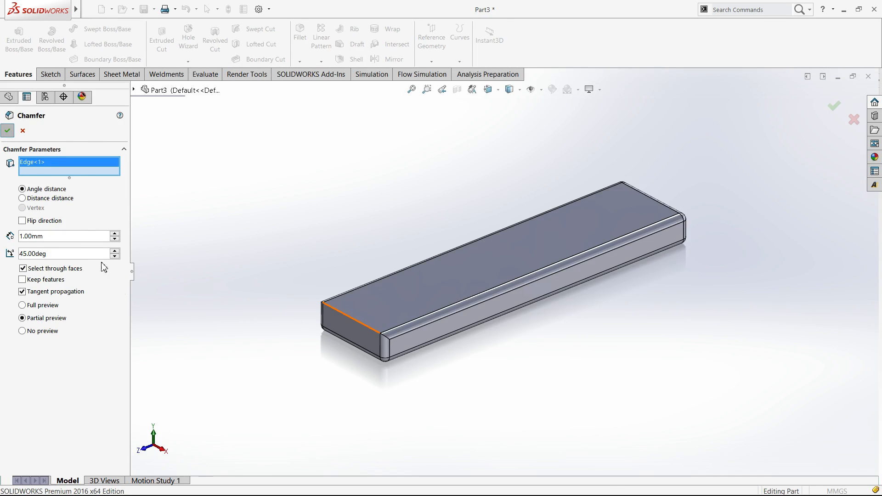
pyautogui.press('Return')
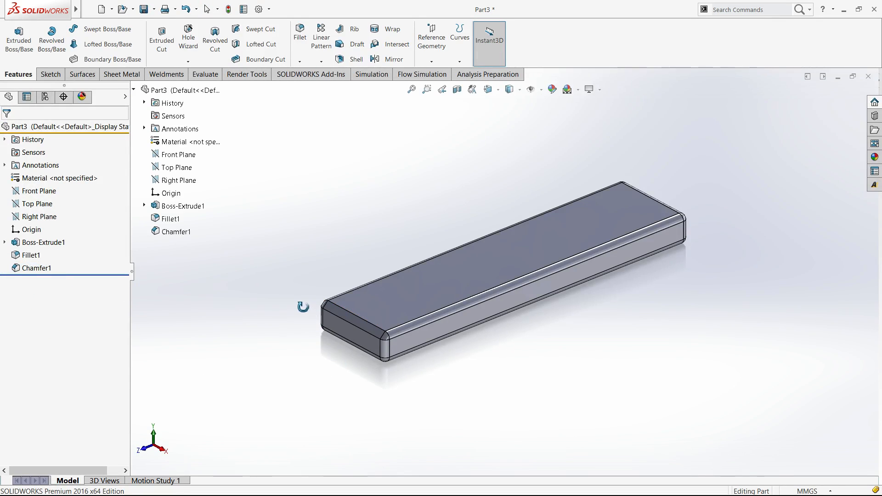
pyautogui.moveTo(303, 307); pyautogui.dragTo(420, 354, button='middle')
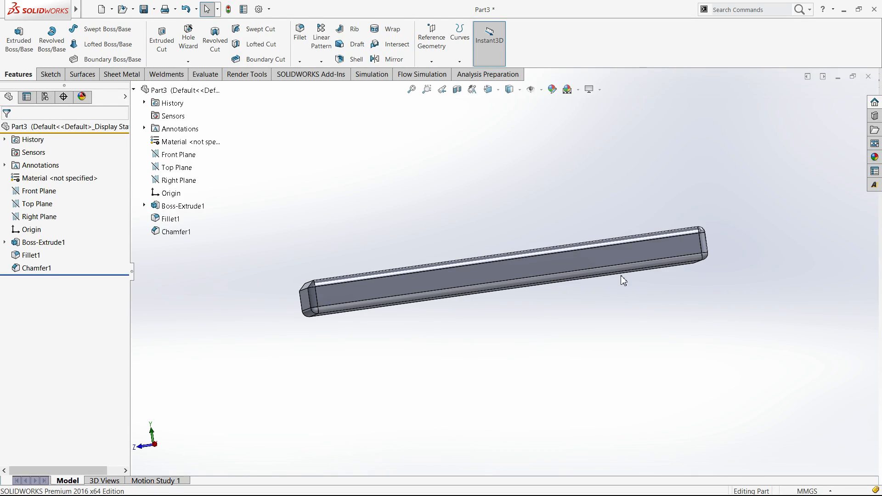
# Edit the end-edge chamfer, setting its distance to 2 mm and its angle to 42 degrees.
pyautogui.hotkey('ctrl', '4')
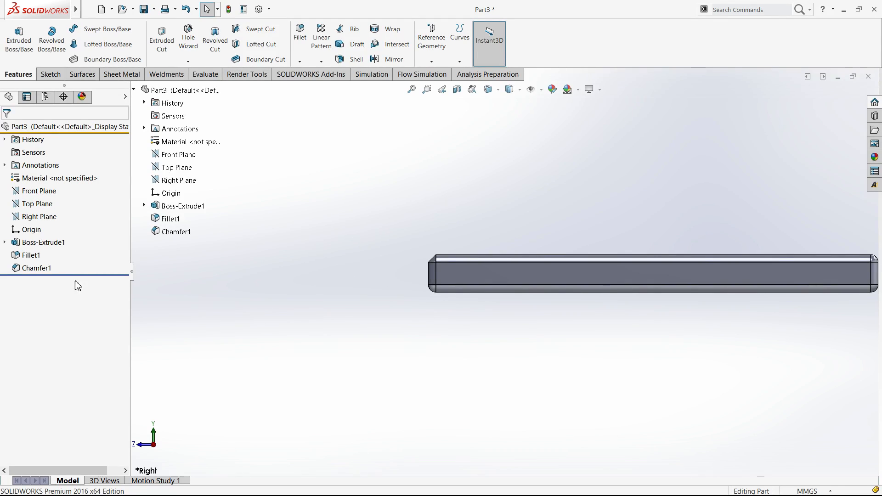
pyautogui.click(36, 268)
pyautogui.click(59, 241)
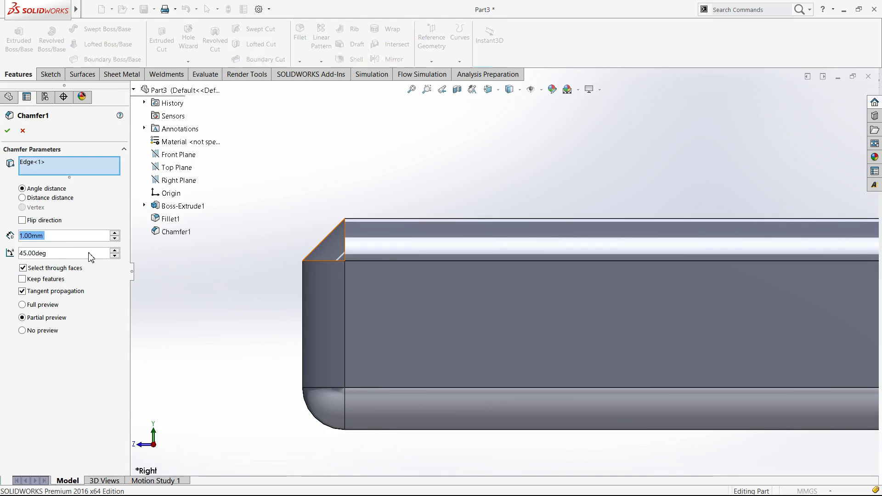
pyautogui.click(115, 251)
pyautogui.click(115, 251)
pyautogui.click(114, 251)
pyautogui.click(115, 256)
pyautogui.click(115, 256)
pyautogui.click(114, 256)
pyautogui.click(115, 256)
pyautogui.click(115, 256)
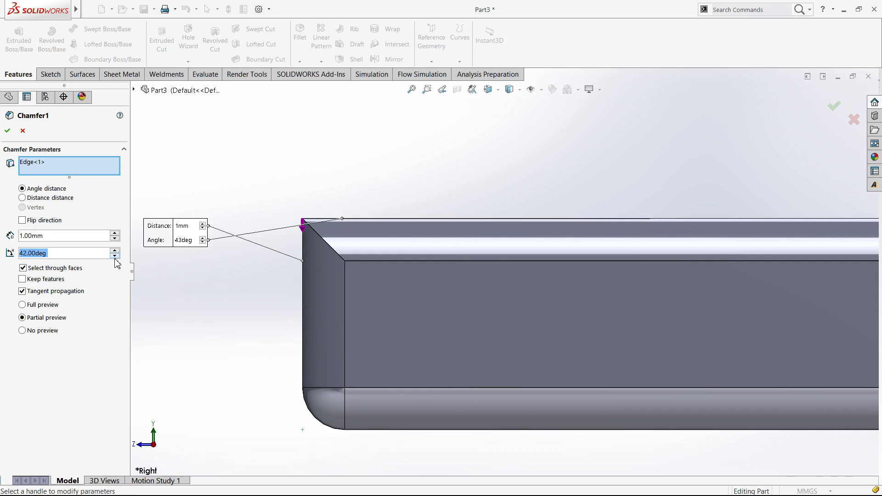
pyautogui.click(115, 233)
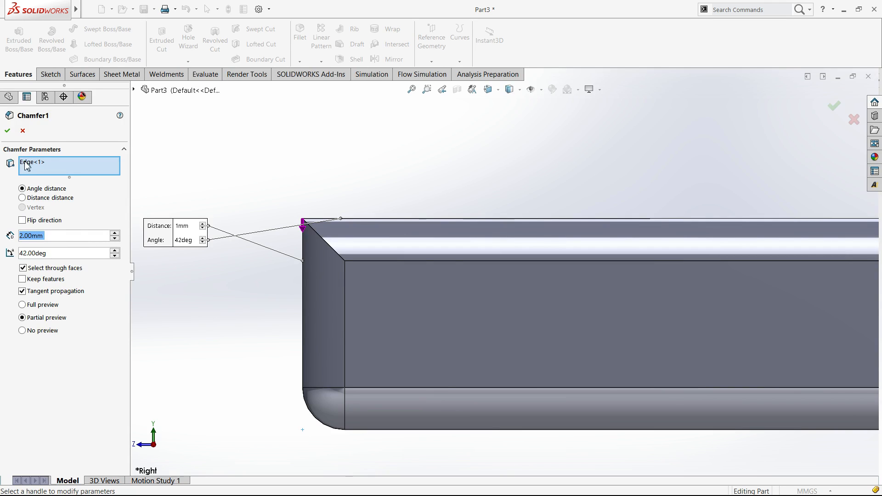
pyautogui.click(7, 130)
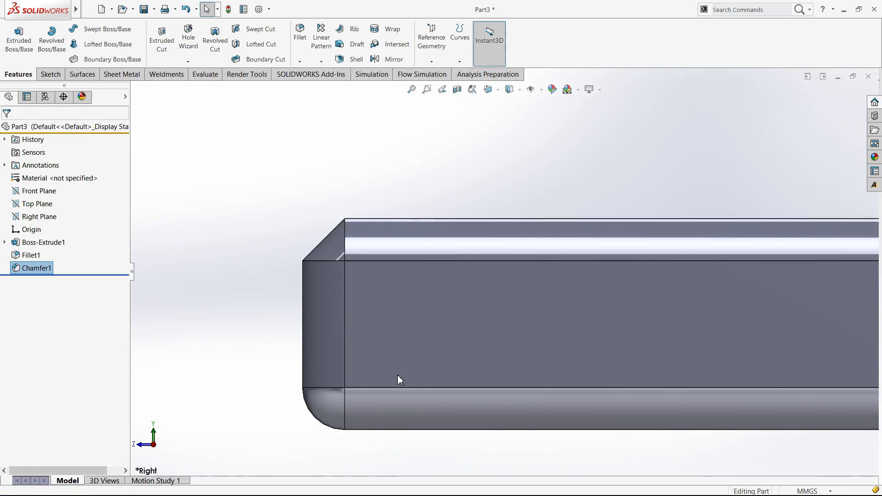
# Start a linear pattern using the top edge of the block's chamfered end as Direction 1.
pyautogui.hotkey('ctrl', 'shift', 'z')
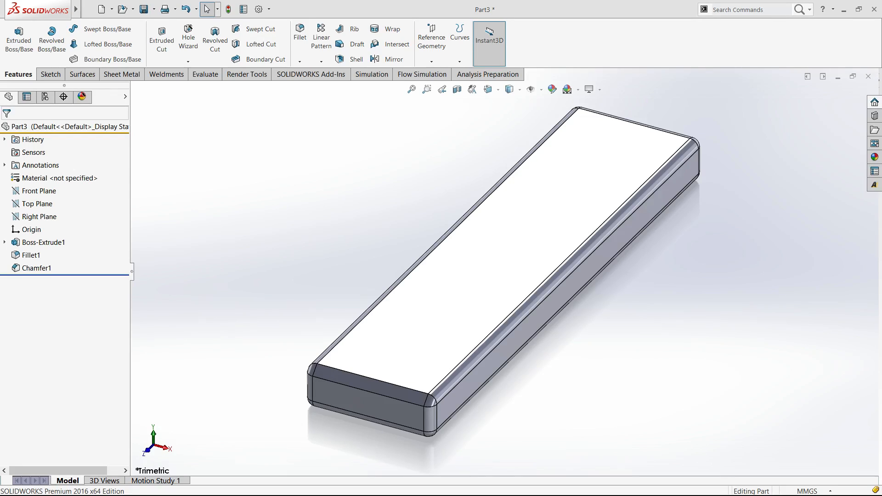
pyautogui.scroll(2, 515, 358)
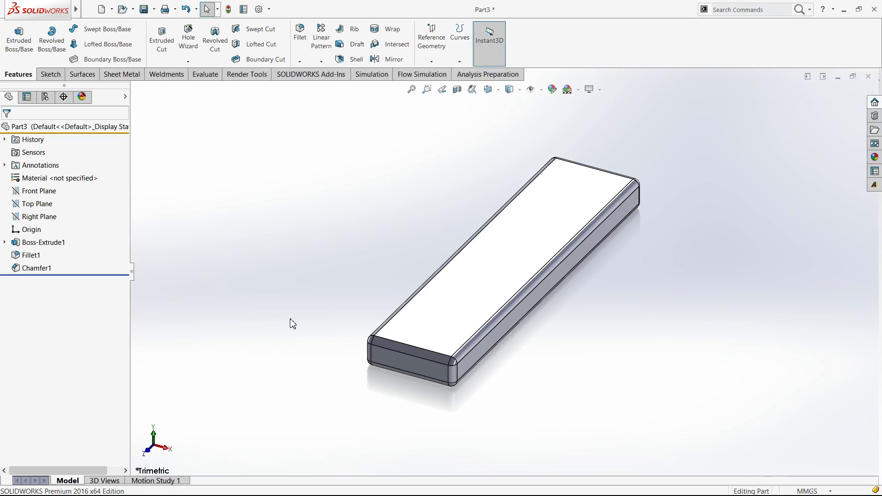
pyautogui.click(331, 48)
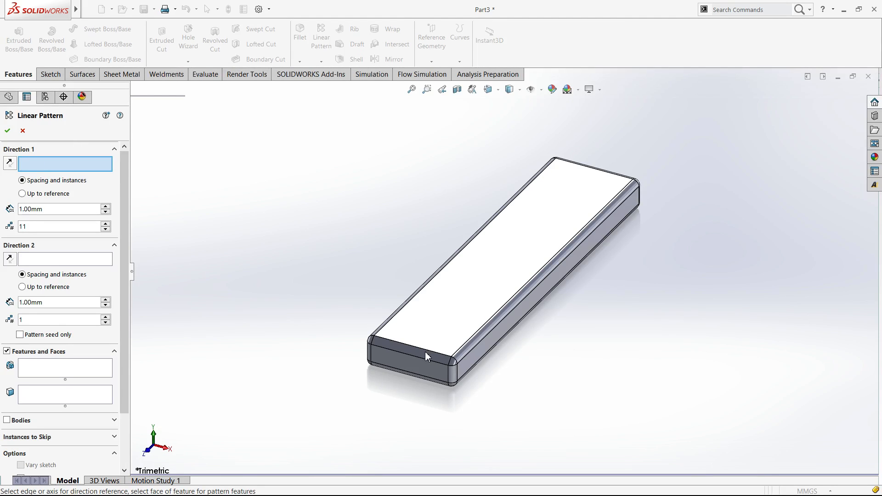
pyautogui.click(384, 344)
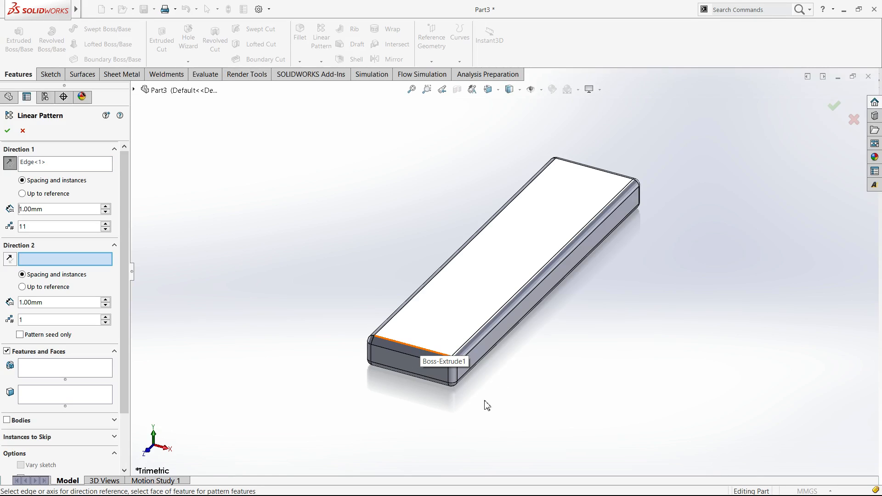
pyautogui.click(367, 338)
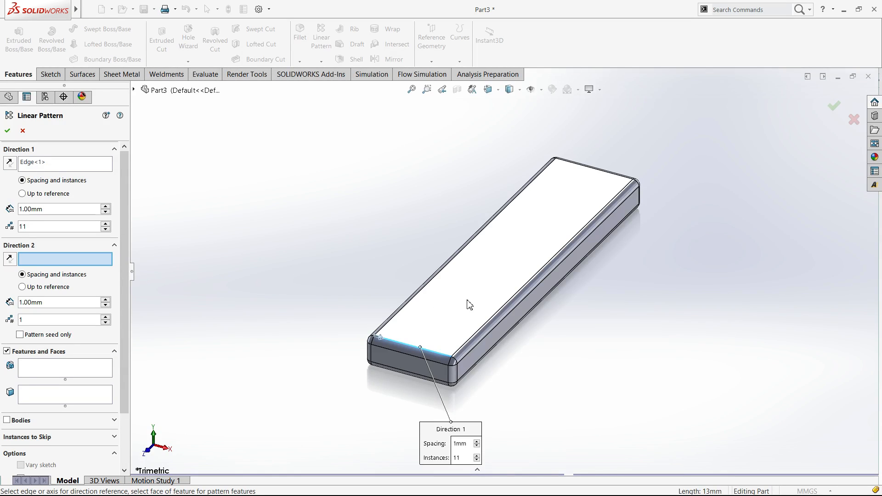
pyautogui.hotkey('ctrl', '5')
pyautogui.click(486, 300)
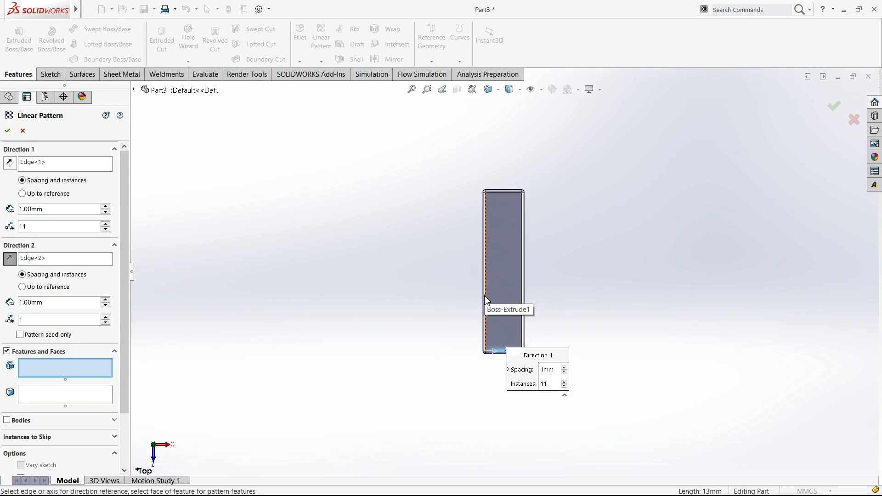
pyautogui.click(487, 248)
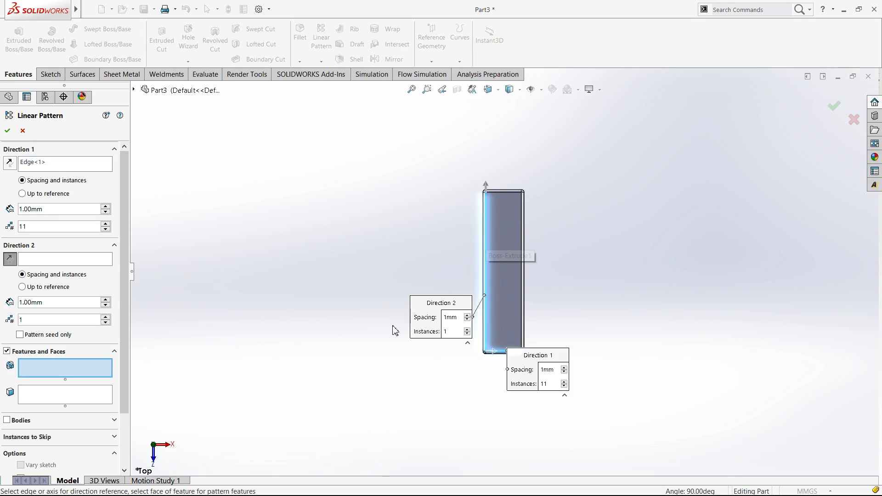
pyautogui.click(134, 89)
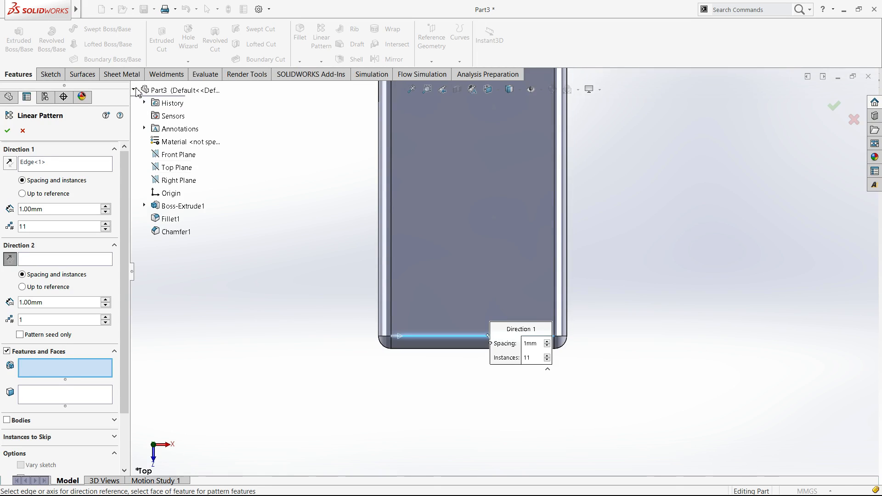
pyautogui.scroll(4, 349, 241)
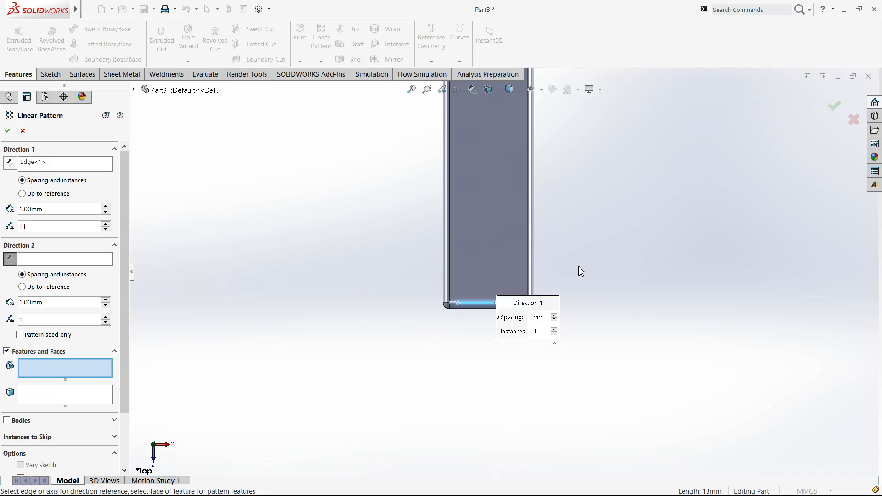
pyautogui.press('f')
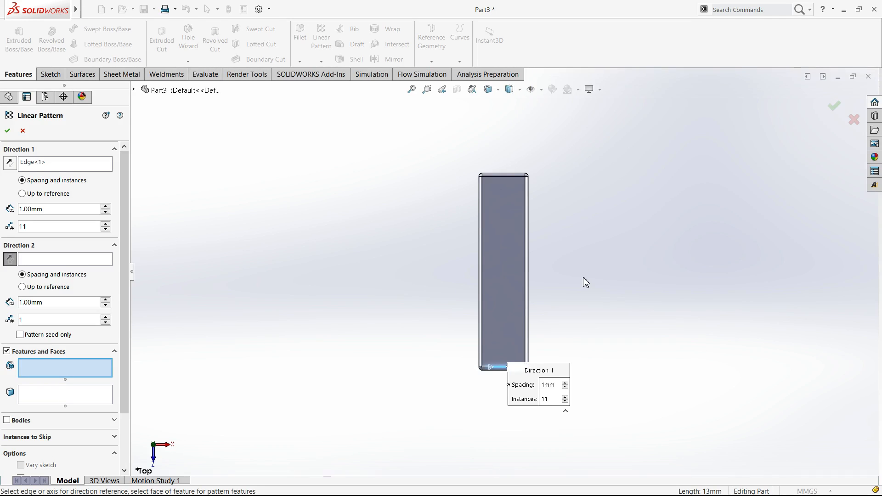
pyautogui.scroll(2, 588, 289)
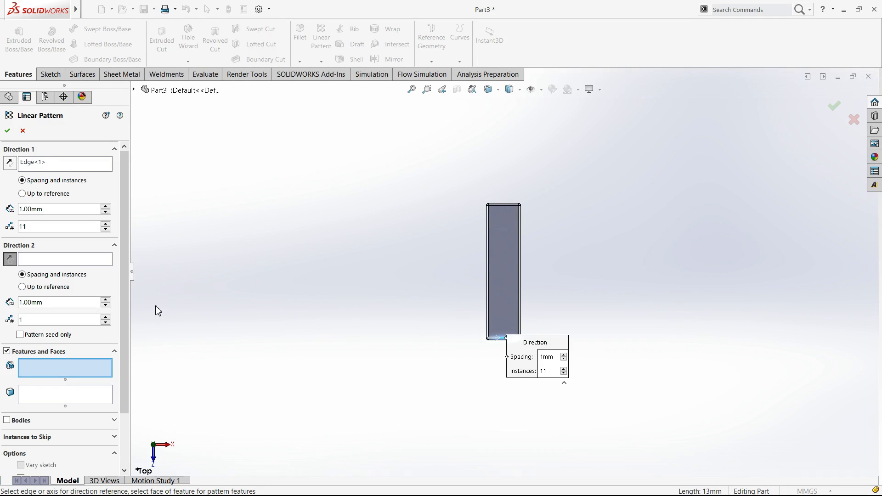
# Choose the base extrusion as the feature to pattern, using only Direction 1.
pyautogui.click(114, 246)
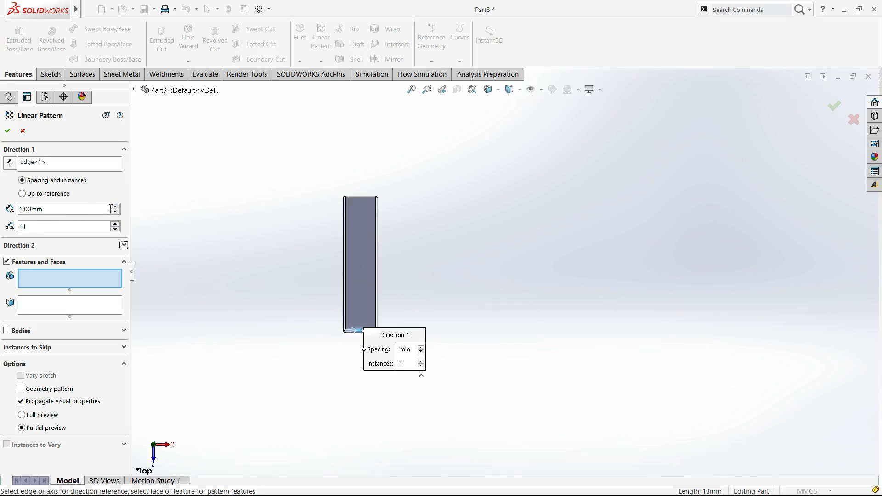
pyautogui.moveTo(56, 209); pyautogui.dragTo(21, 209)
pyautogui.click(81, 285)
pyautogui.press('c')
pyautogui.click(179, 207)
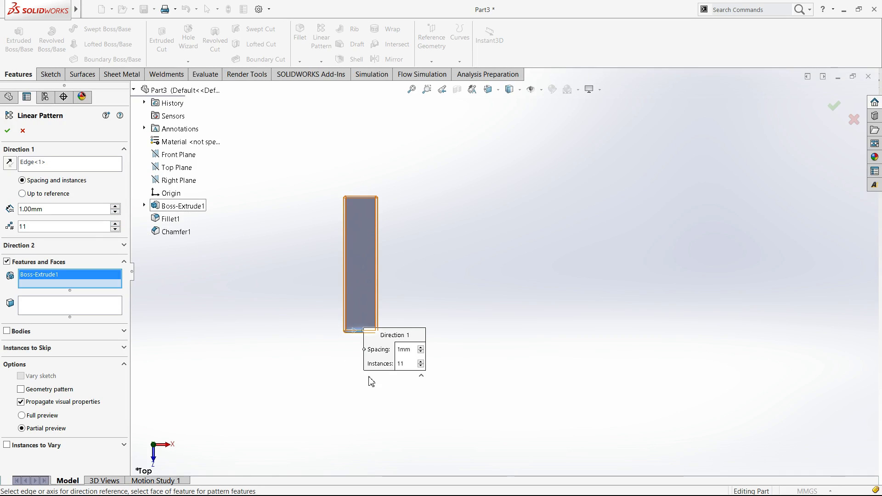
# Set the Direction 1 spacing to 15 mm and create the linear pattern with 11 instances.
pyautogui.doubleClick(37, 209)
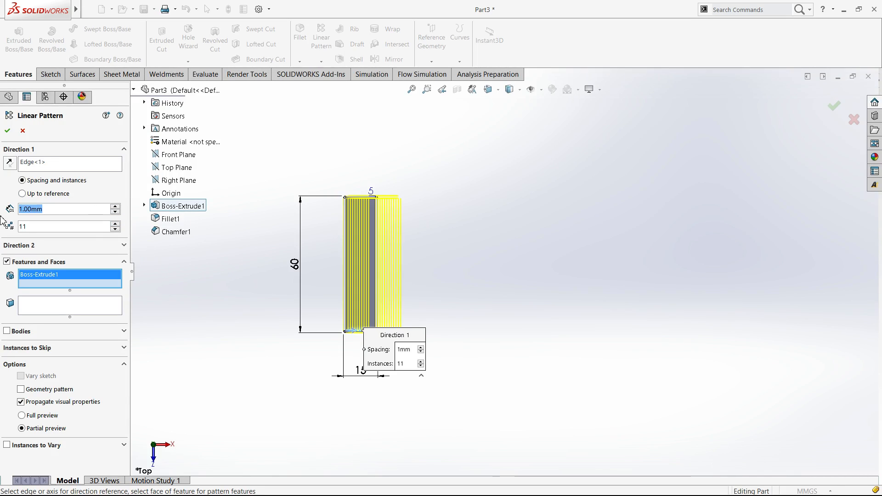
pyautogui.write('15')
pyautogui.press('Return')
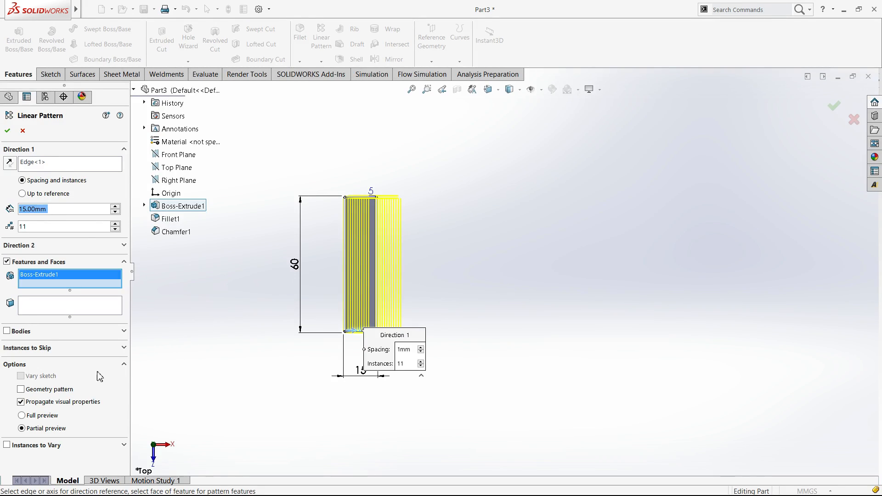
pyautogui.click(8, 131)
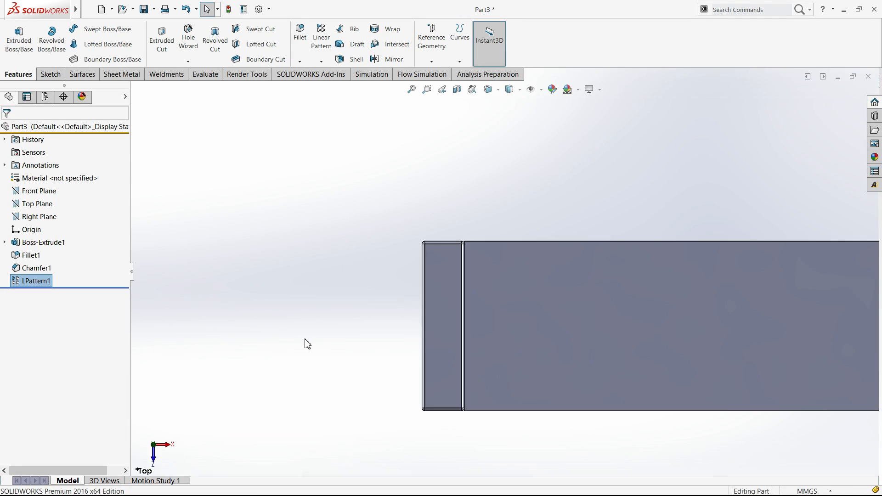
# Examine the feature order by rolling the model back to just after the base extrusion and forward to the end.
pyautogui.hotkey('ctrl', '7')
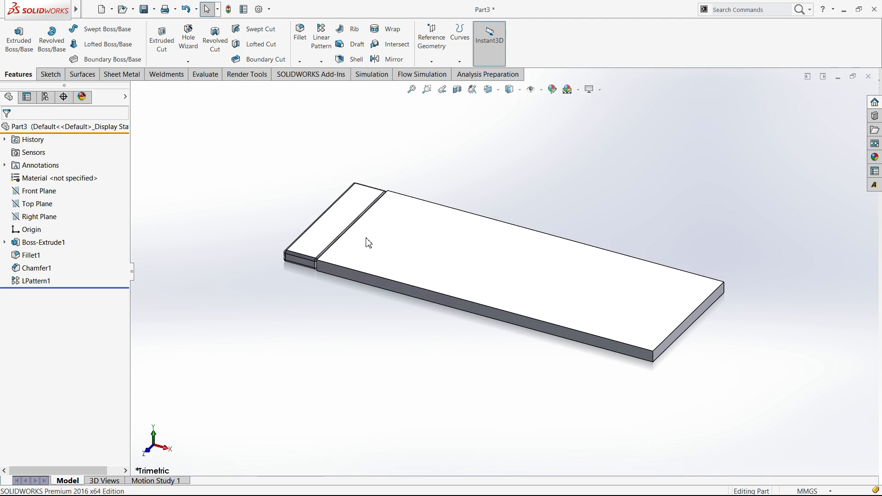
pyautogui.click(65, 247)
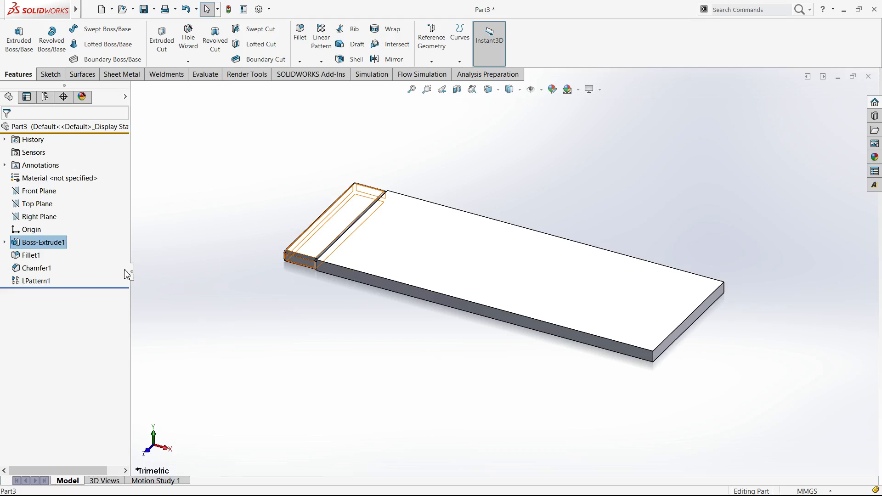
pyautogui.click(40, 257)
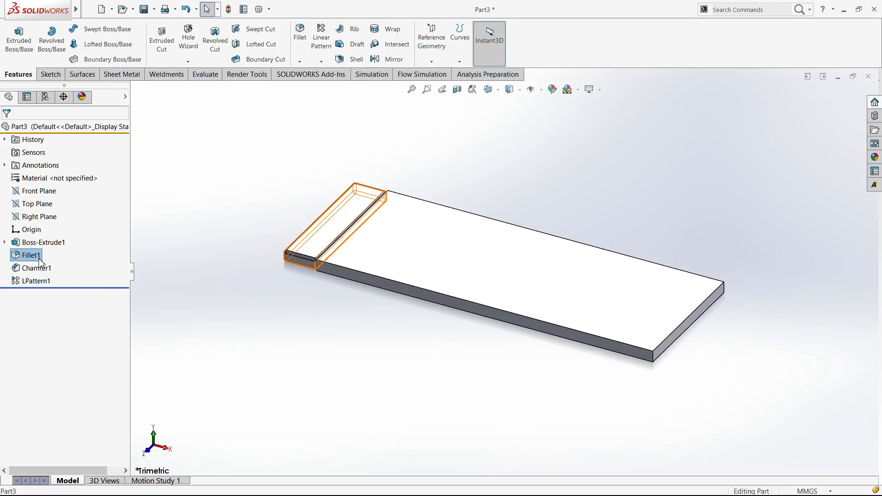
pyautogui.moveTo(80, 289); pyautogui.dragTo(71, 252)
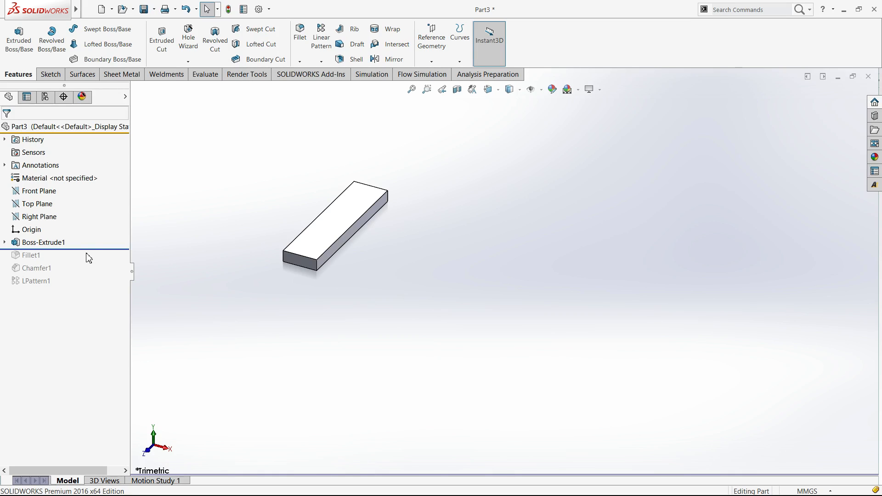
pyautogui.moveTo(90, 249); pyautogui.dragTo(86, 287)
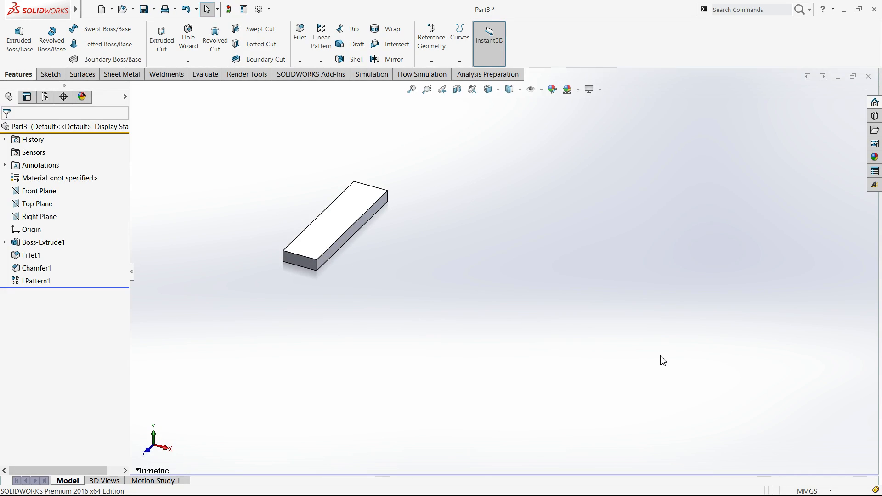
pyautogui.click(310, 248)
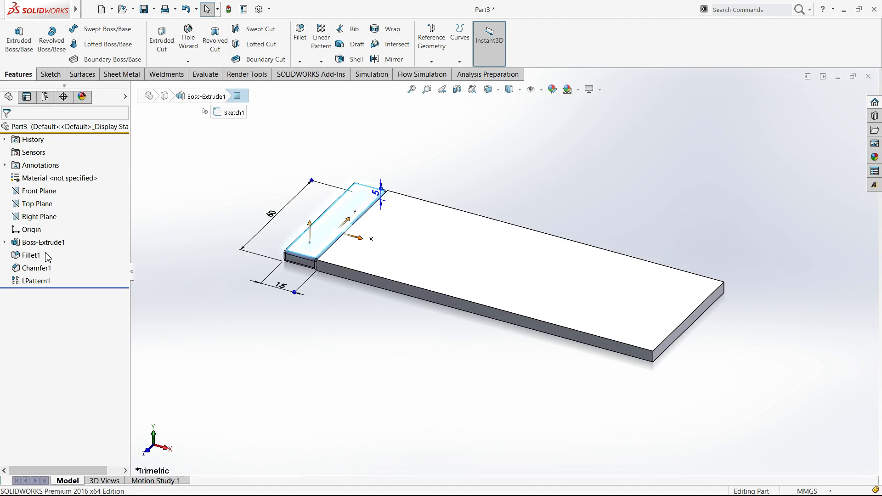
# Try to edit the linear pattern by adding the fillet to the patterned features with 16 mm spacing.
pyautogui.click(45, 280)
pyautogui.click(50, 256)
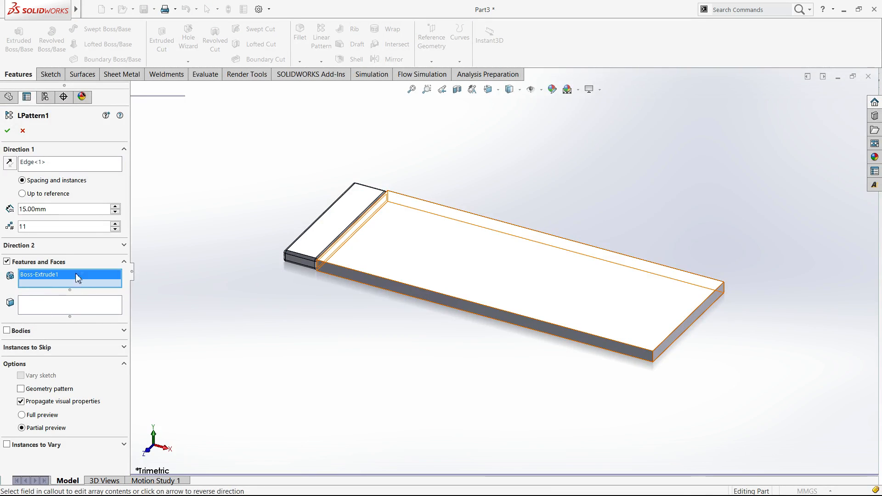
pyautogui.click(168, 220)
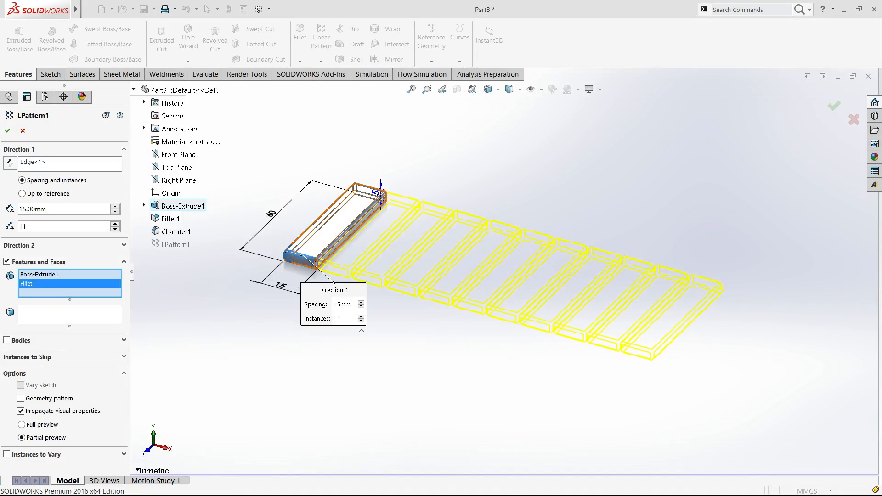
pyautogui.click(118, 207)
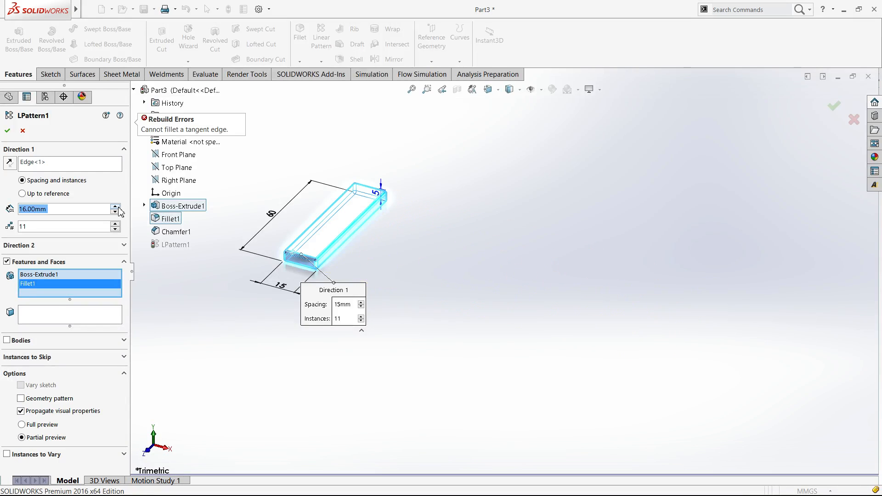
pyautogui.click(7, 132)
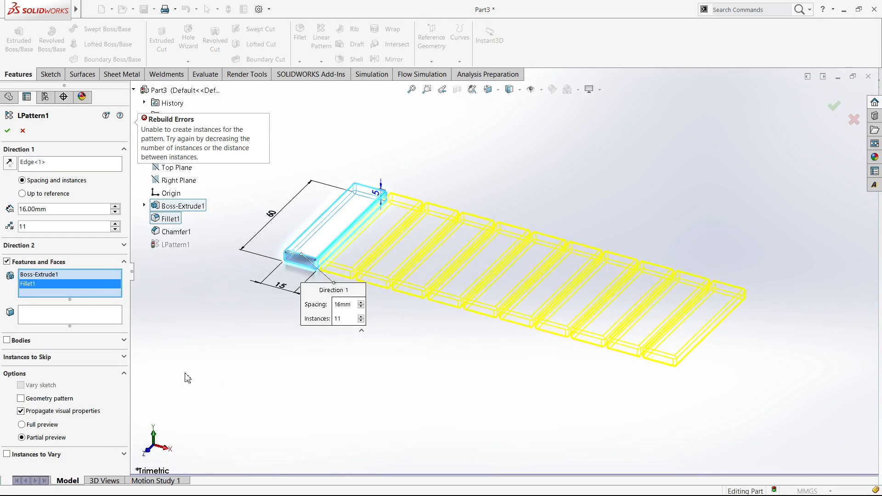
# Try the Geometry pattern option for the extrusion and fillet pattern, and switch it off again.
pyautogui.click(64, 399)
pyautogui.hotkey('ctrl', '5')
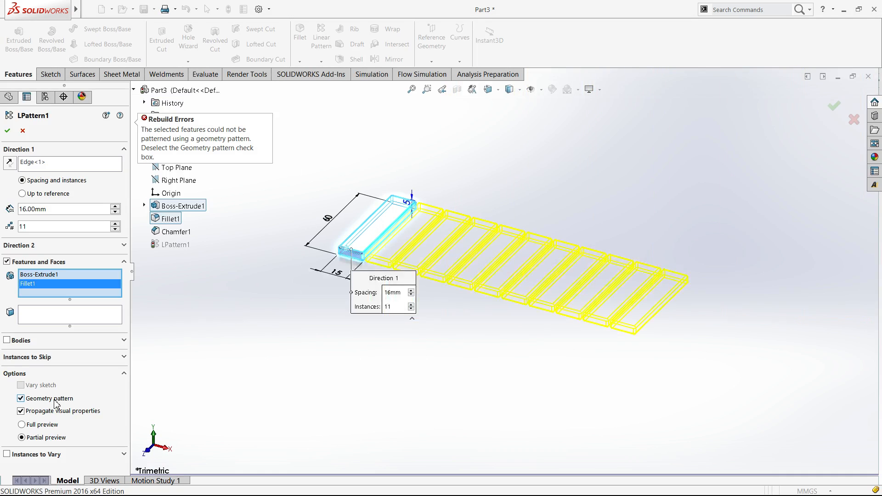
pyautogui.click(54, 399)
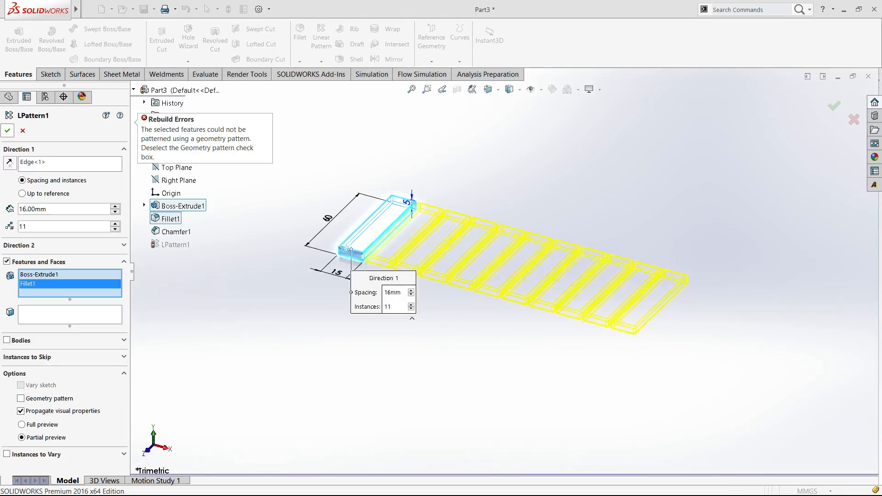
# Try a 21 mm spacing for the pattern of extrusion and fillet, and discard the pattern edits.
pyautogui.click(115, 206)
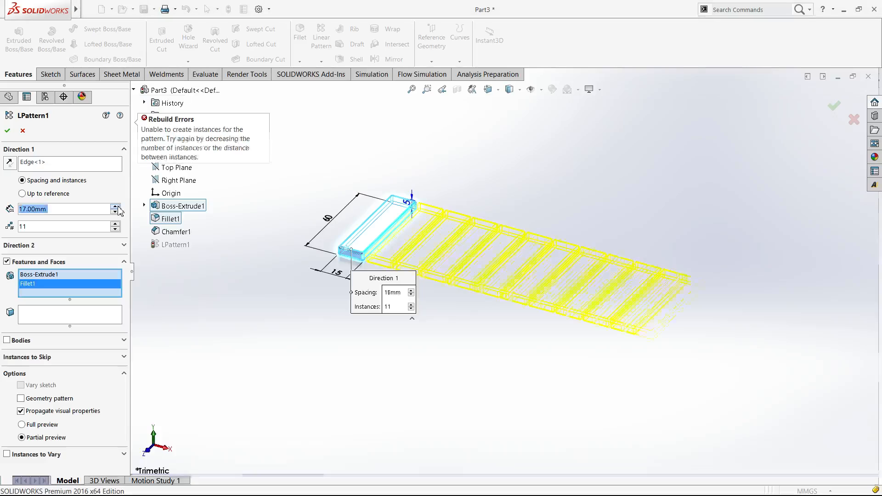
pyautogui.click(115, 206)
pyautogui.click(115, 206)
pyautogui.click(115, 206)
pyautogui.click(115, 207)
pyautogui.click(8, 132)
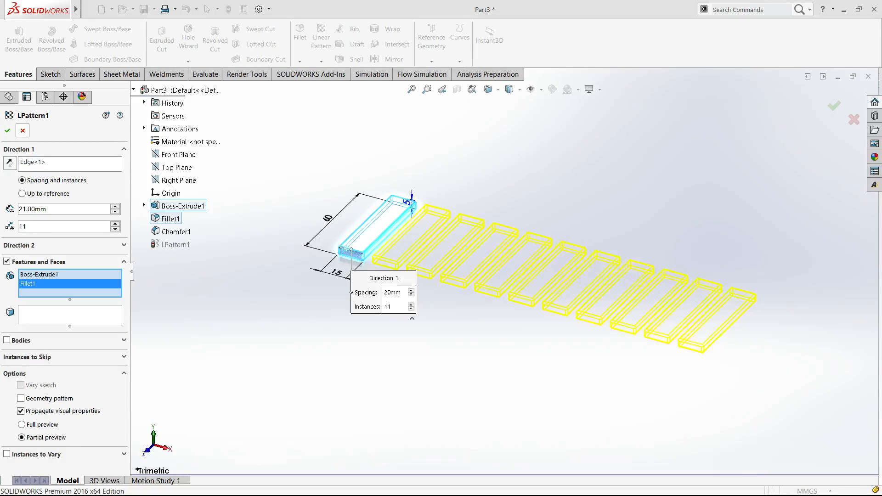
# Edit the linear pattern to use Bodies instead of Features and Faces, selecting the filleted and chamfered block as the body.
pyautogui.click(35, 280)
pyautogui.click(37, 258)
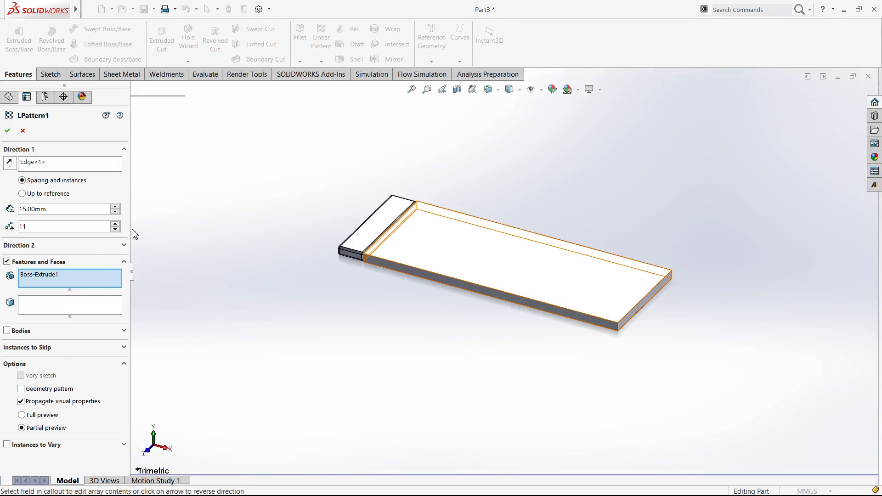
pyautogui.scroll(-5, 376, 248)
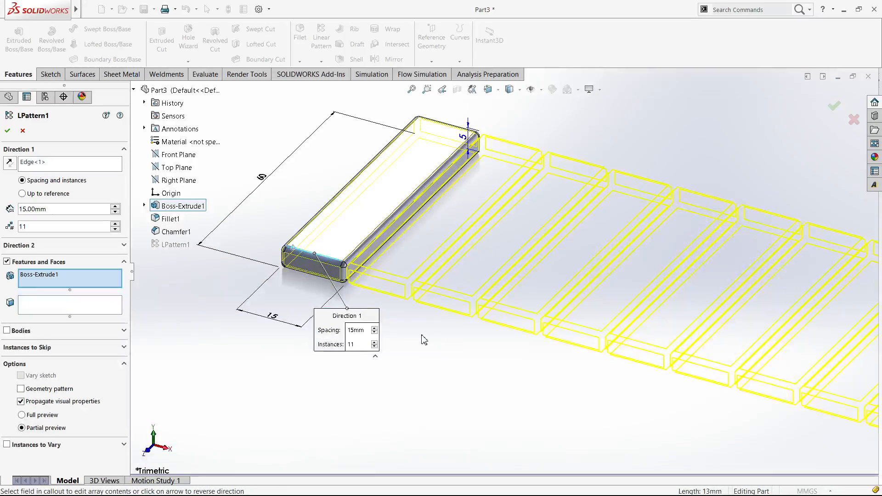
pyautogui.click(66, 289)
pyautogui.click(34, 330)
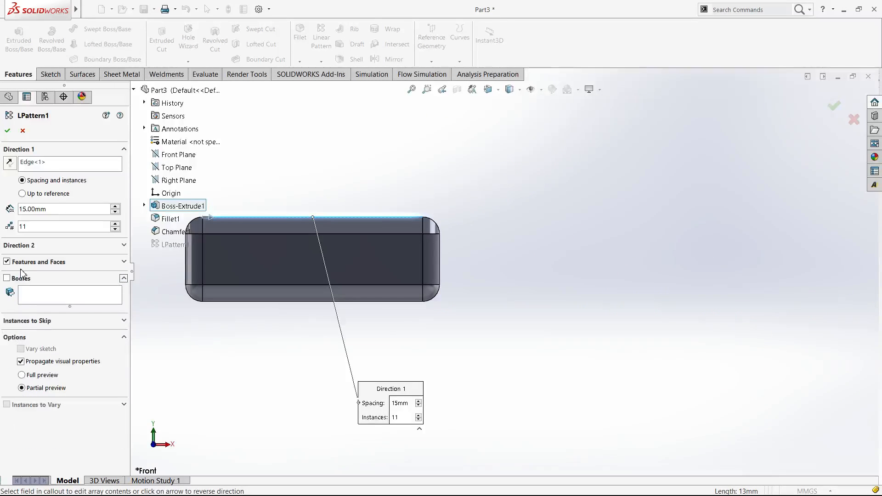
pyautogui.click(7, 278)
pyautogui.click(274, 268)
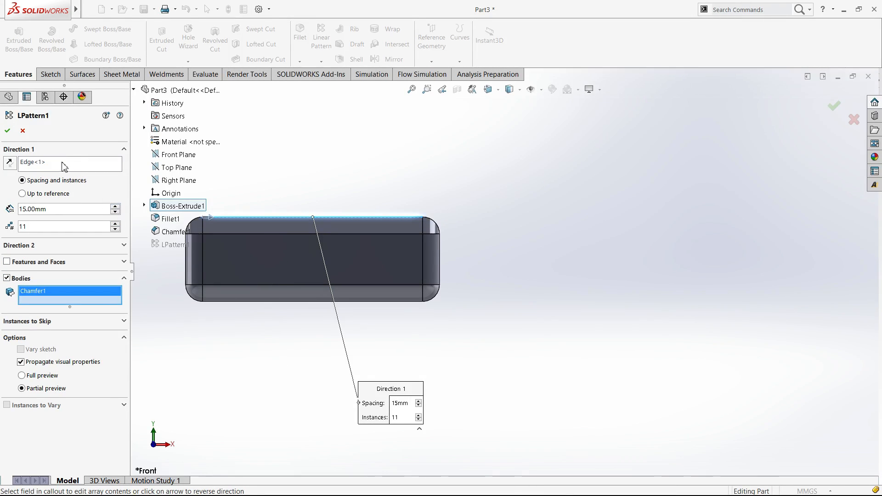
pyautogui.scroll(4, 318, 315)
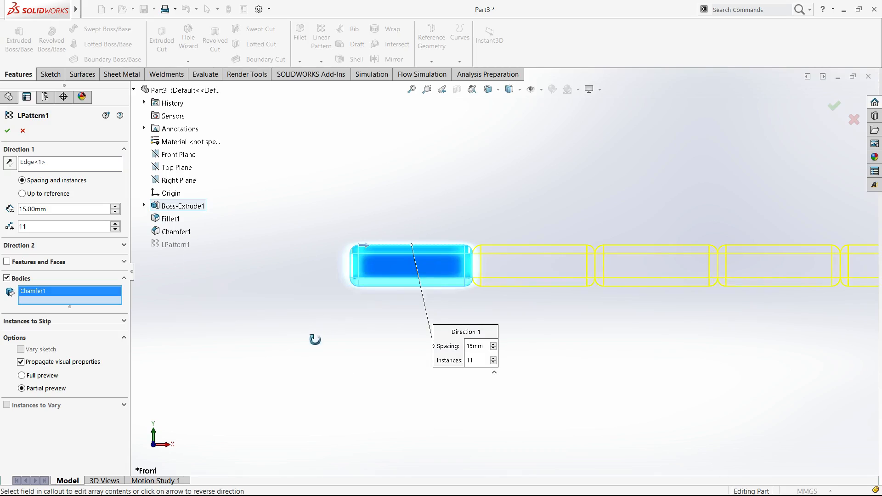
# Apply the body-based linear pattern with 15 mm spacing and 11 instances, and inspect the joints between the patterned blocks.
pyautogui.click(11, 135)
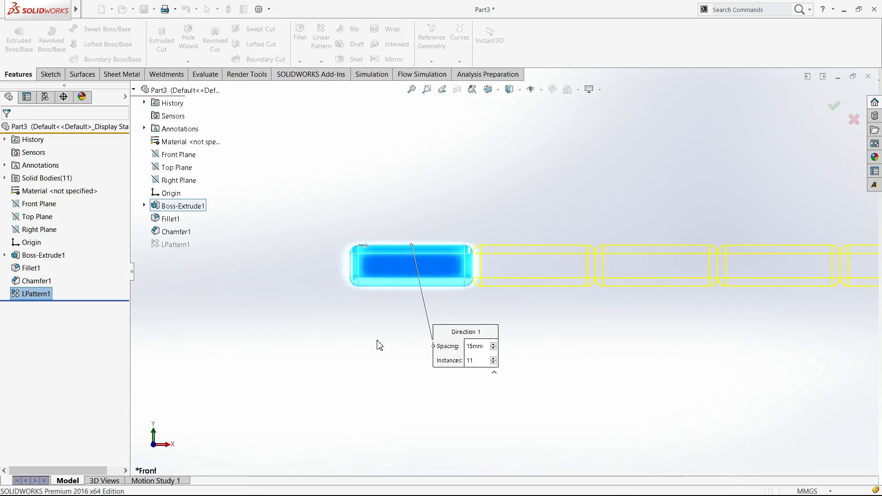
pyautogui.moveTo(510, 354); pyautogui.dragTo(492, 367, button='middle')
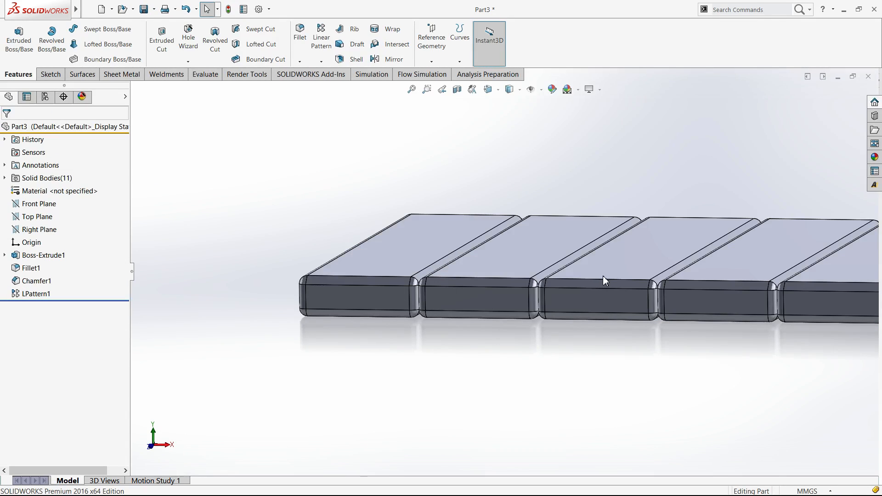
pyautogui.scroll(3, 603, 281)
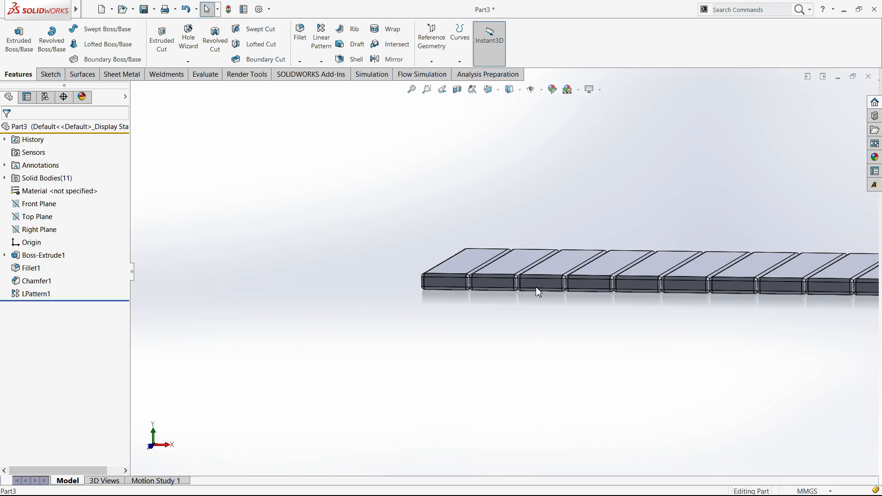
pyautogui.scroll(-10, 504, 329)
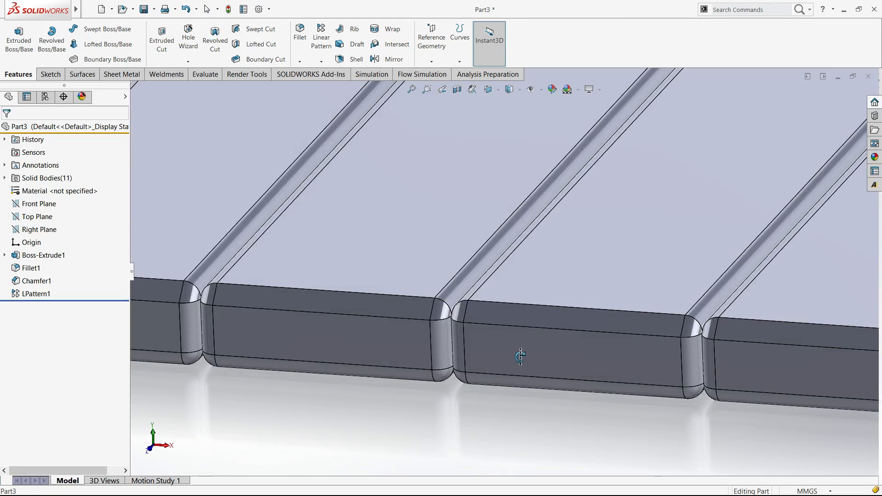
pyautogui.moveTo(524, 368); pyautogui.dragTo(510, 401, button='middle')
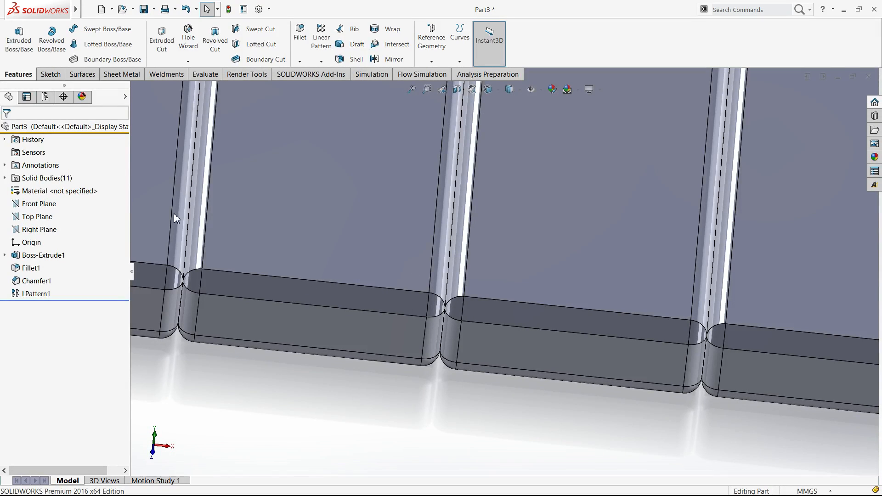
pyautogui.press('f')
pyautogui.click(56, 178)
pyautogui.hotkey('ctrl', '7')
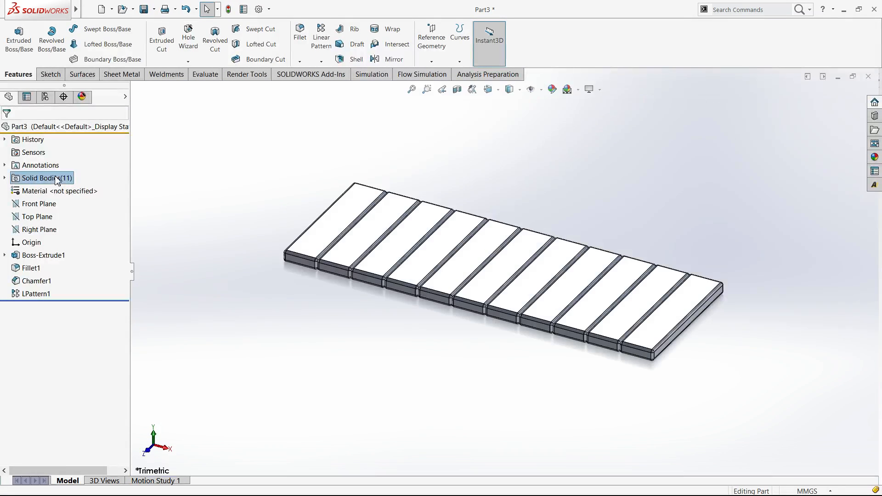
pyautogui.click(42, 255)
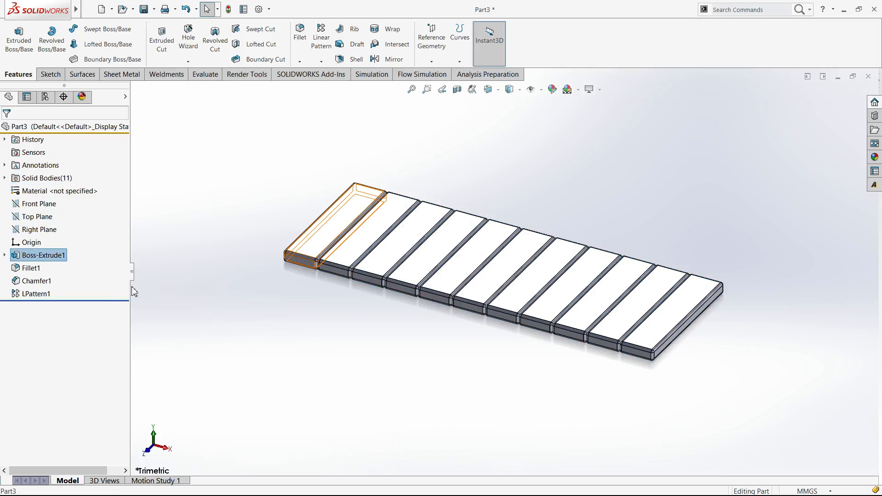
# Edit the linear pattern of the block body to 30 instances and view the full row of blocks.
pyautogui.click(37, 294)
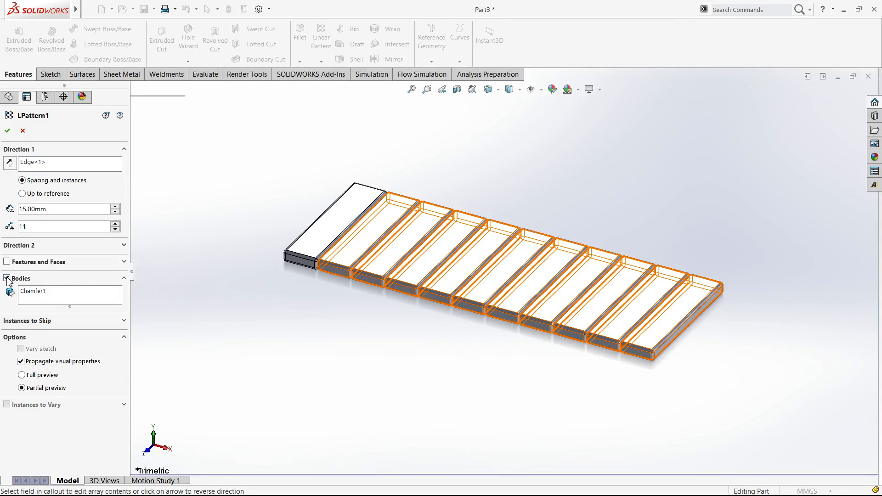
pyautogui.click(37, 225)
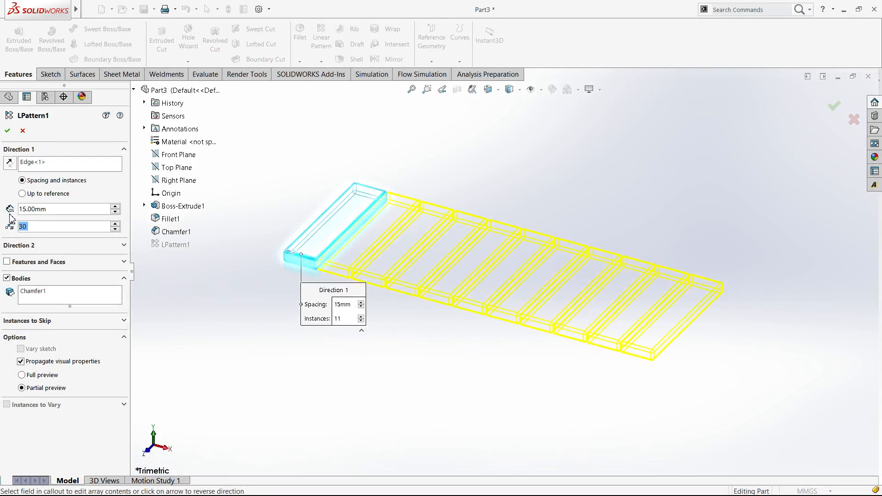
pyautogui.click(8, 132)
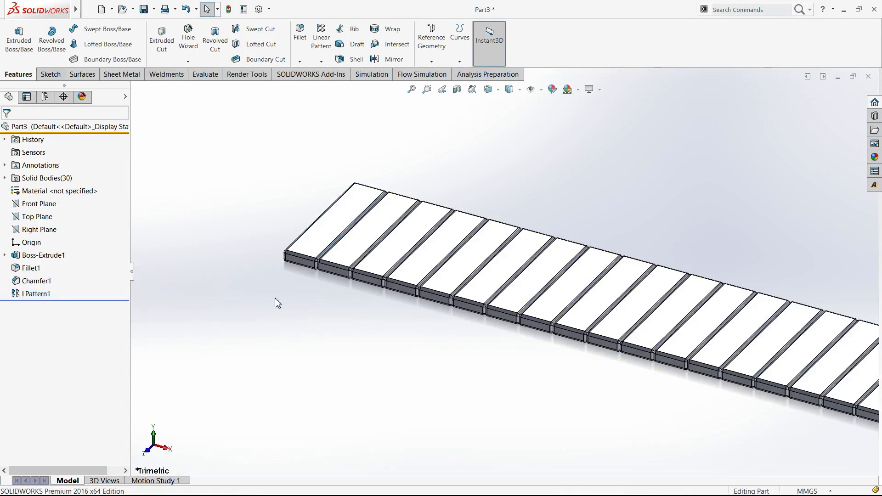
pyautogui.hotkey('ctrl', '5')
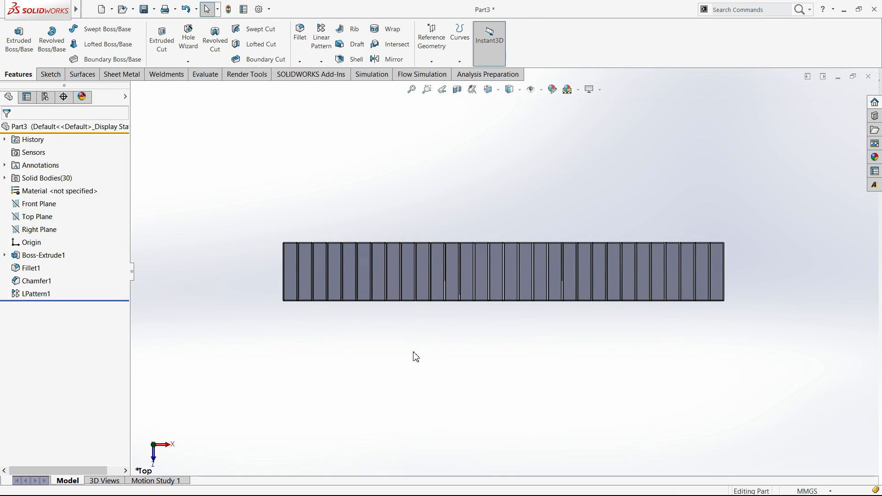
pyautogui.moveTo(418, 339); pyautogui.dragTo(550, 253, button='middle')
pyautogui.hotkey('ctrl', 'shift', 'z')
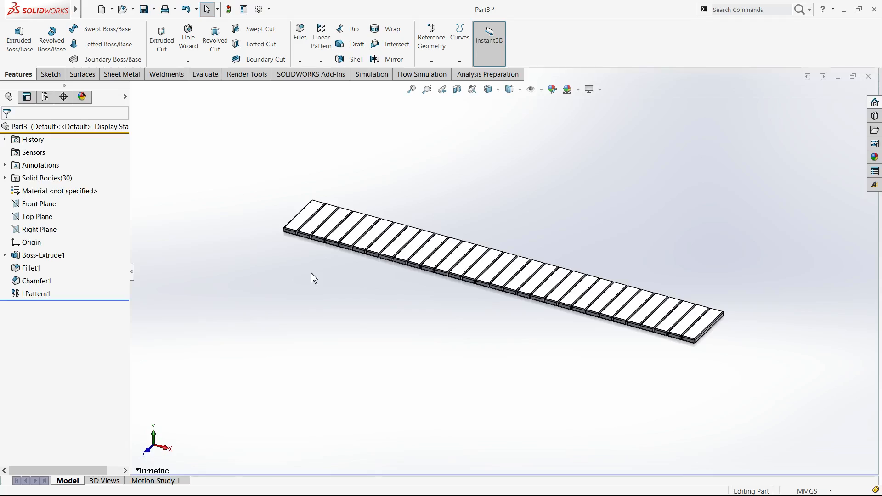
# Start a sketch on the blocks' top face and draw a rectangle about 34.6 mm long across the joint of the first two blocks.
pyautogui.hotkey('ctrl', '5')
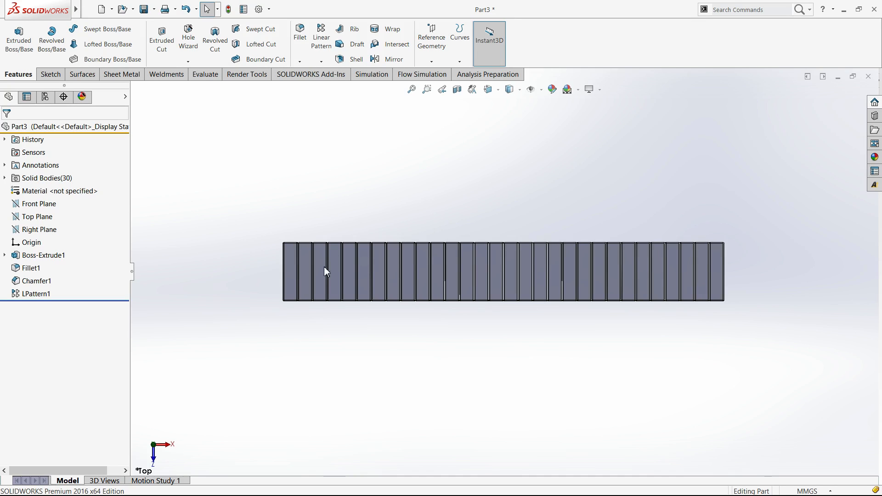
pyautogui.scroll(-5, 307, 249)
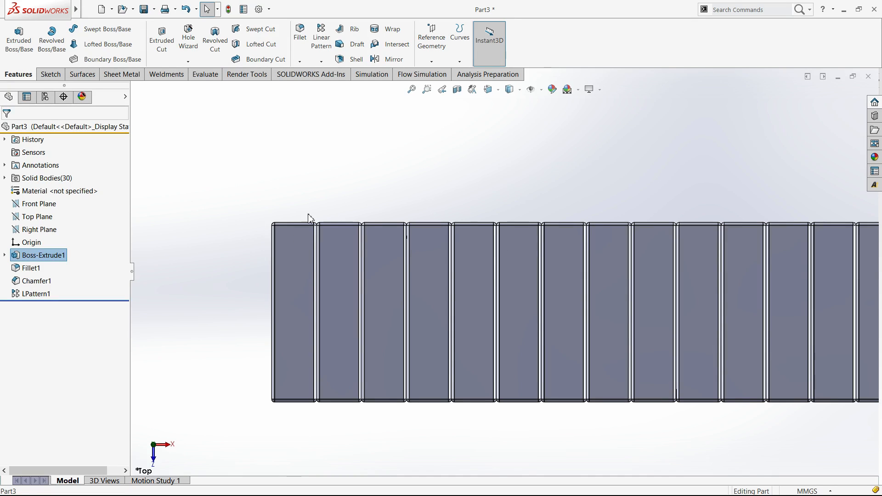
pyautogui.click(341, 219)
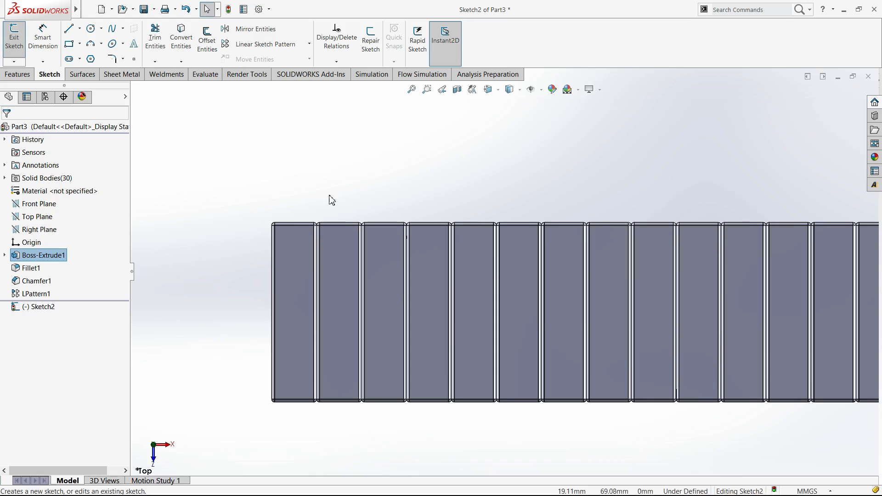
pyautogui.moveTo(337, 173); pyautogui.dragTo(333, 197, button='right')
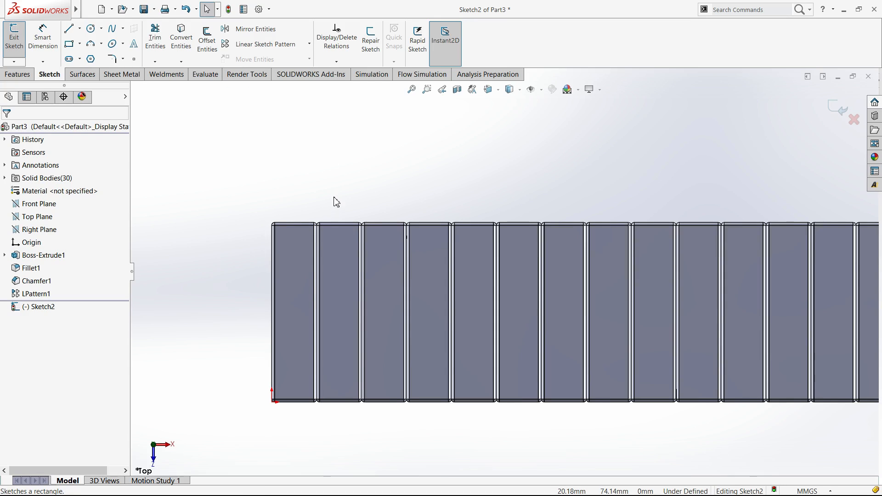
pyautogui.click(69, 44)
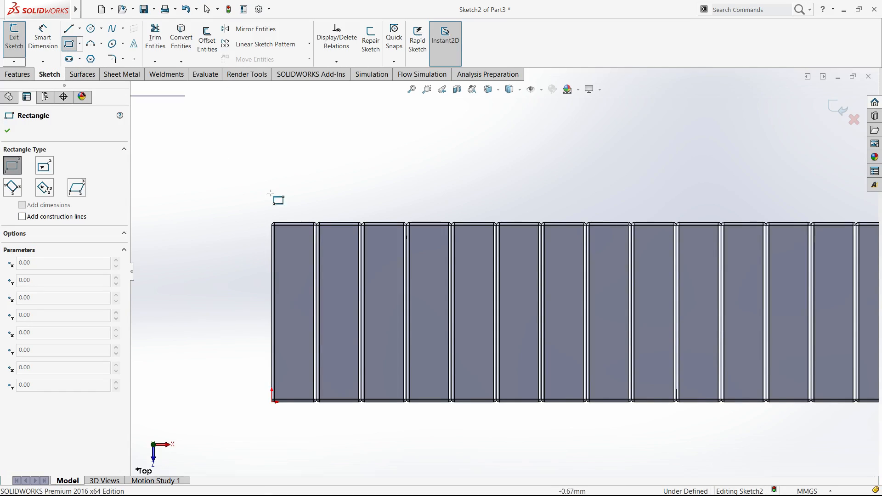
pyautogui.scroll(-4, 334, 219)
pyautogui.click(333, 220)
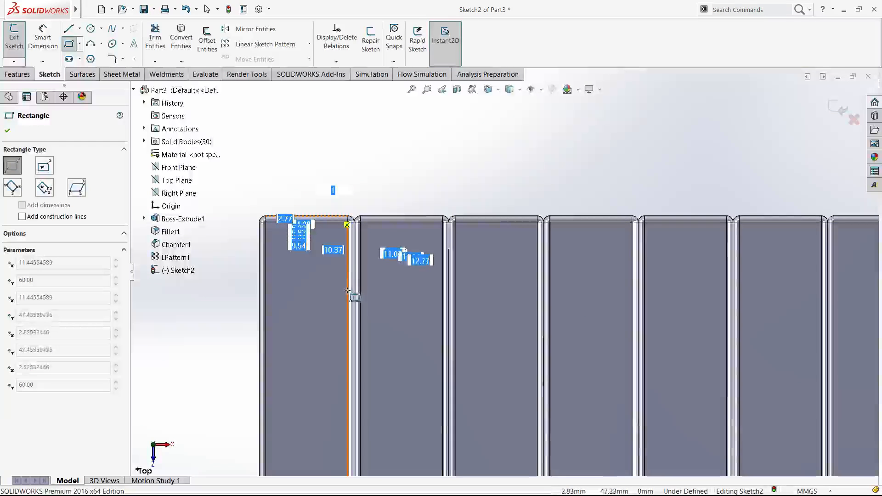
pyautogui.click(455, 339)
pyautogui.press('Escape')
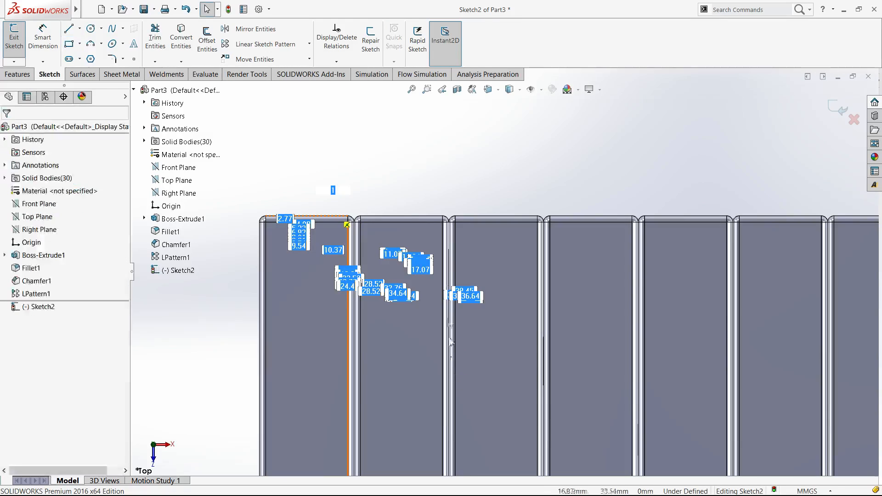
# Draw horizontal lines from the rectangle's two upper corners to the outer top-face corners of the first and second blocks.
pyautogui.scroll(5, 468, 237)
pyautogui.scroll(-3, 461, 240)
pyautogui.press('l')
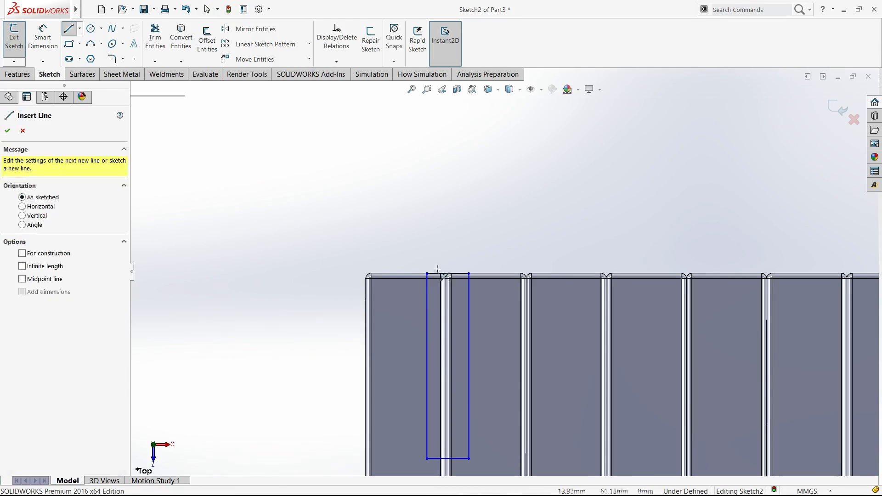
pyautogui.scroll(-2, 428, 274)
pyautogui.click(427, 275)
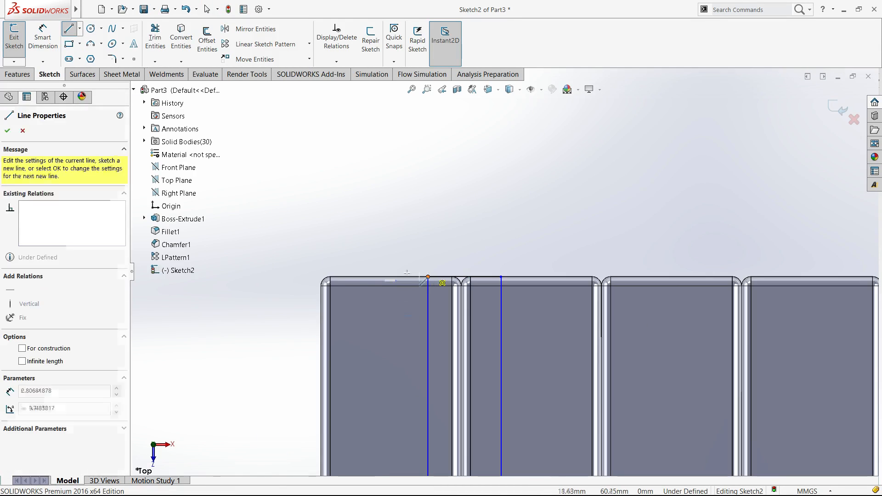
pyautogui.click(331, 277)
pyautogui.press('Escape')
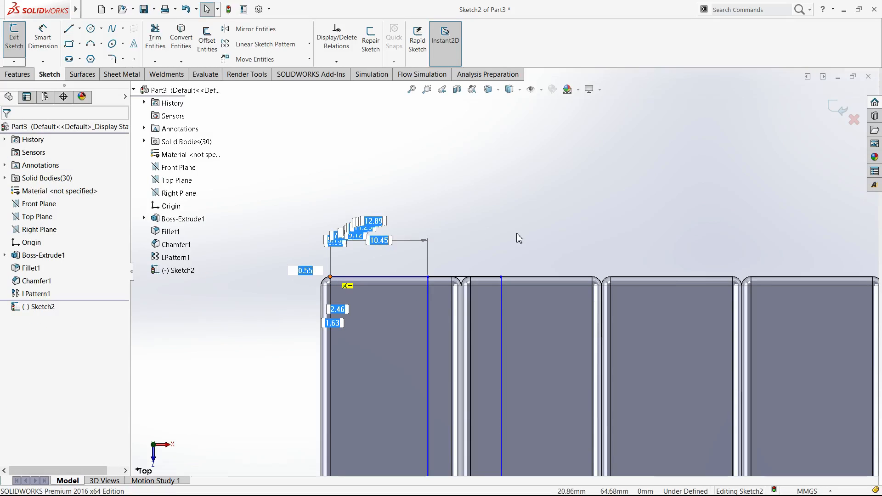
pyautogui.press('l')
pyautogui.click(501, 277)
pyautogui.click(593, 278)
pyautogui.press('Escape')
# Make the two horizontal lines equal in length and convert them to construction geometry to centre the rectangle between the blocks.
pyautogui.click(552, 276)
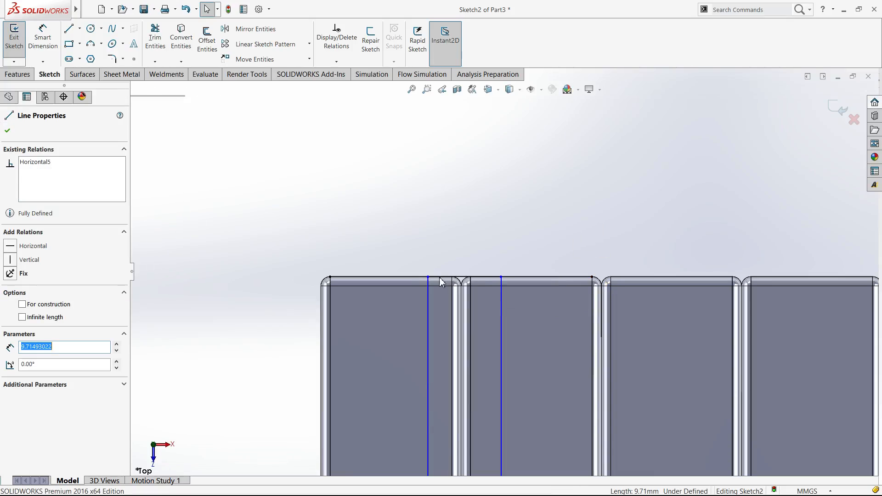
pyautogui.keyDown('ctrl'); pyautogui.click(421, 277); pyautogui.keyUp('ctrl')
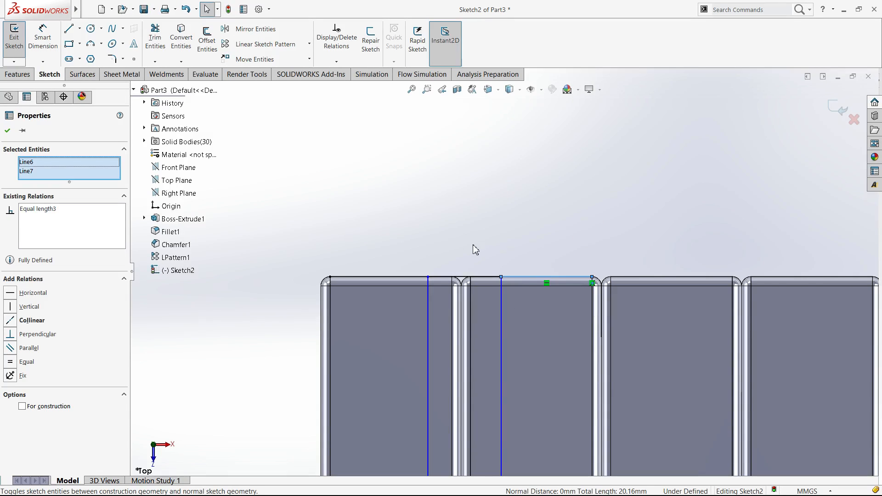
pyautogui.moveTo(501, 277); pyautogui.dragTo(548, 281)
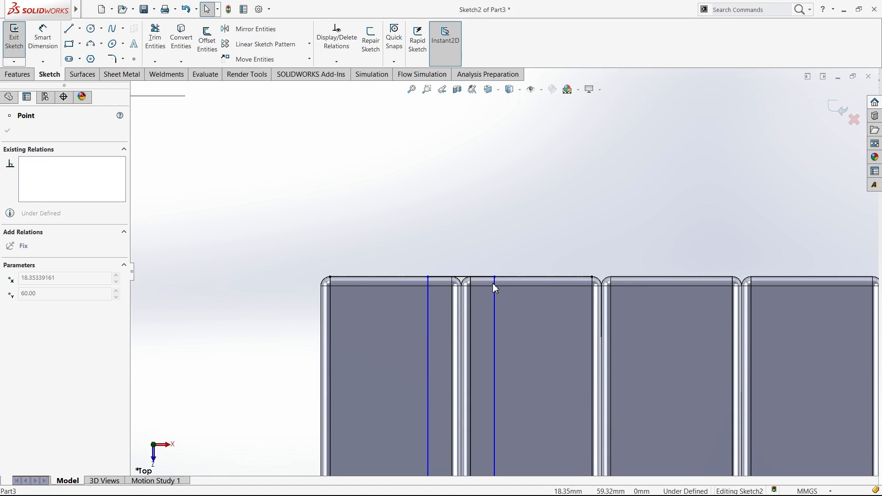
pyautogui.moveTo(493, 283); pyautogui.dragTo(492, 283)
pyautogui.click(467, 237)
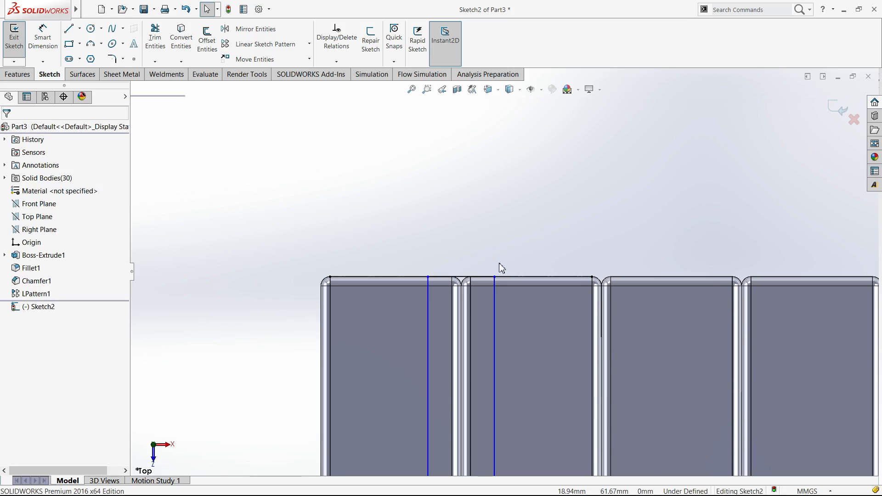
pyautogui.scroll(1, 530, 278)
pyautogui.click(528, 275)
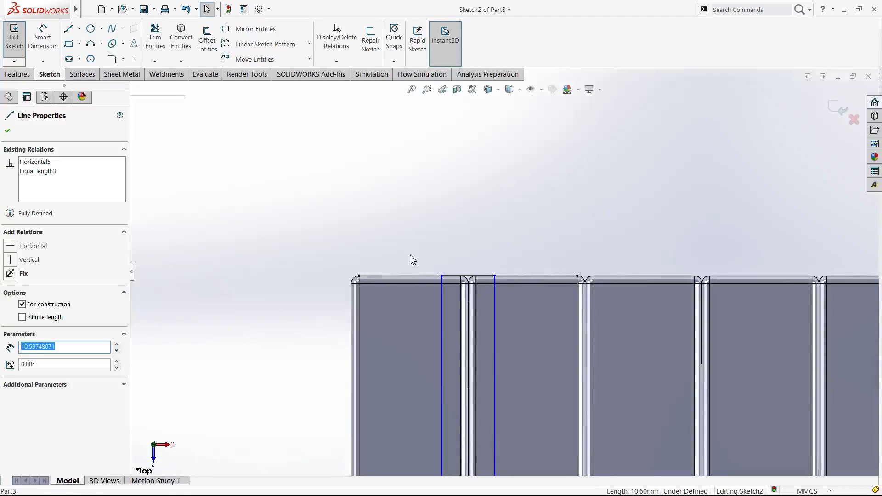
pyautogui.press('Escape')
# Dimension the rectangle to 35 mm long and 8 mm wide.
pyautogui.press('f')
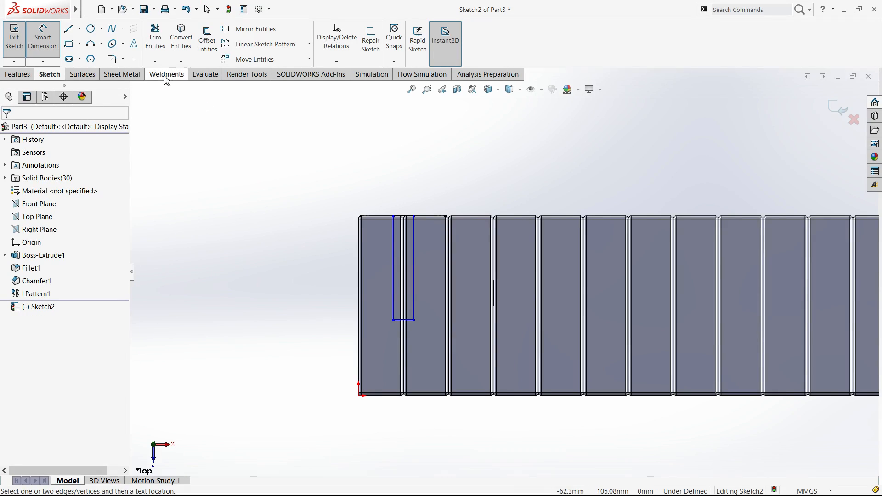
pyautogui.click(393, 285)
pyautogui.click(321, 289)
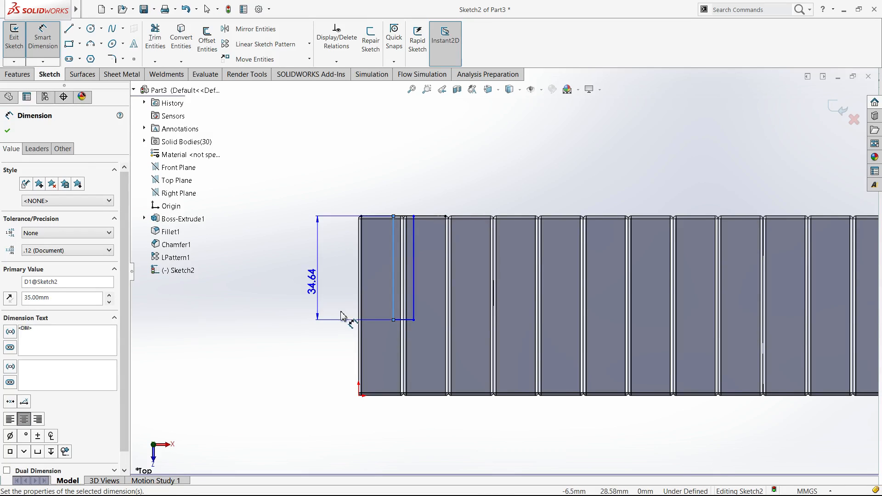
pyautogui.click(413, 326)
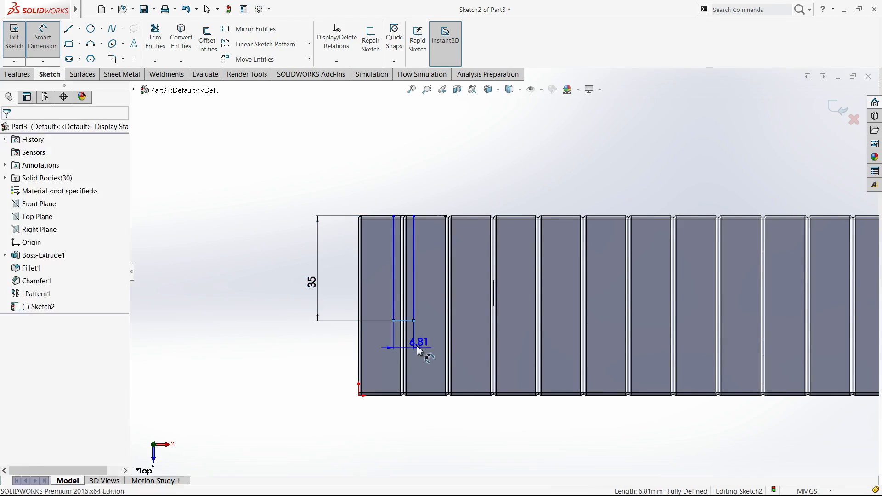
pyautogui.click(415, 347)
pyautogui.write('8')
pyautogui.press('Return')
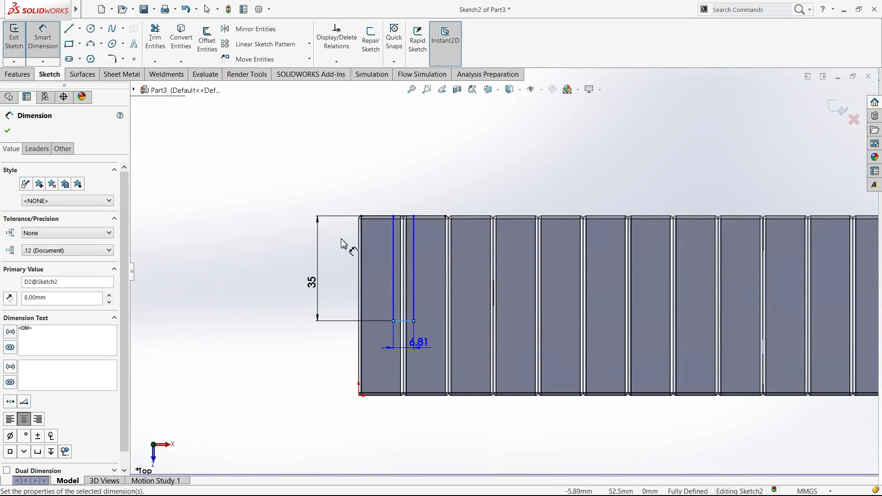
# Extrude the rectangle 2 mm upward from the blocks' top face as a blind boss with Merge result enabled.
pyautogui.click(17, 74)
pyautogui.click(21, 46)
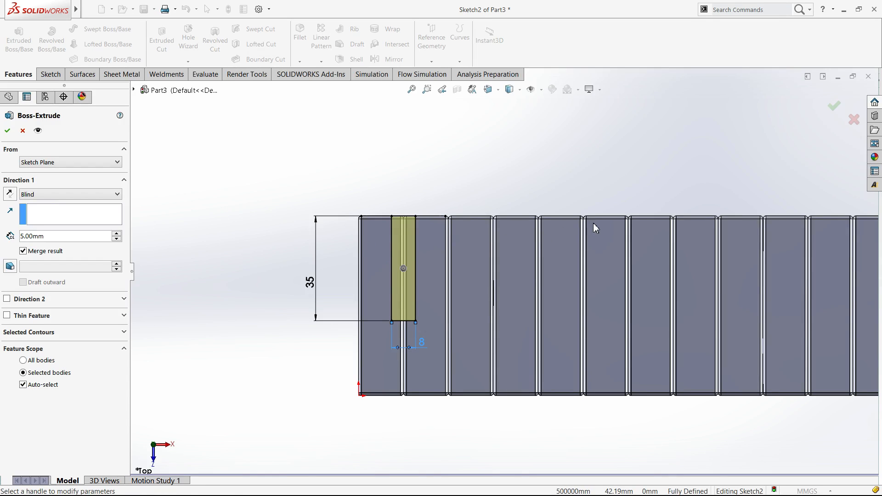
pyautogui.hotkey('ctrl', '4')
pyautogui.moveTo(594, 223); pyautogui.dragTo(594, 236)
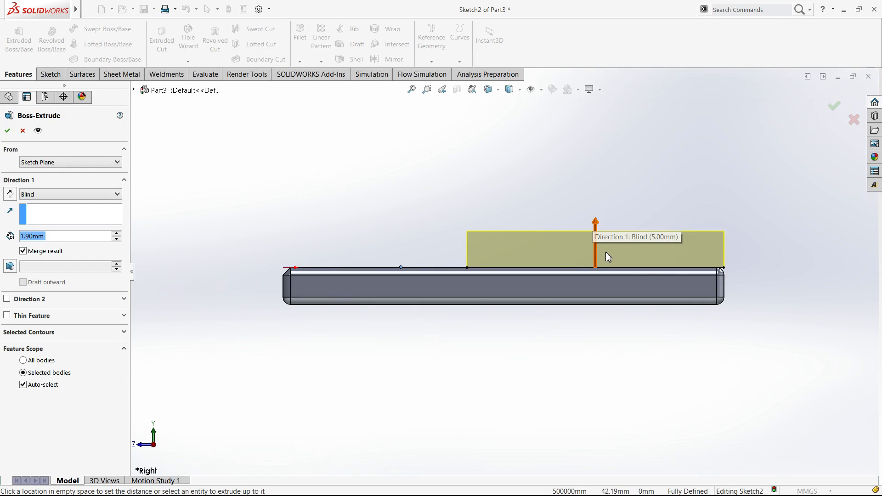
pyautogui.write('2')
pyautogui.press('Return')
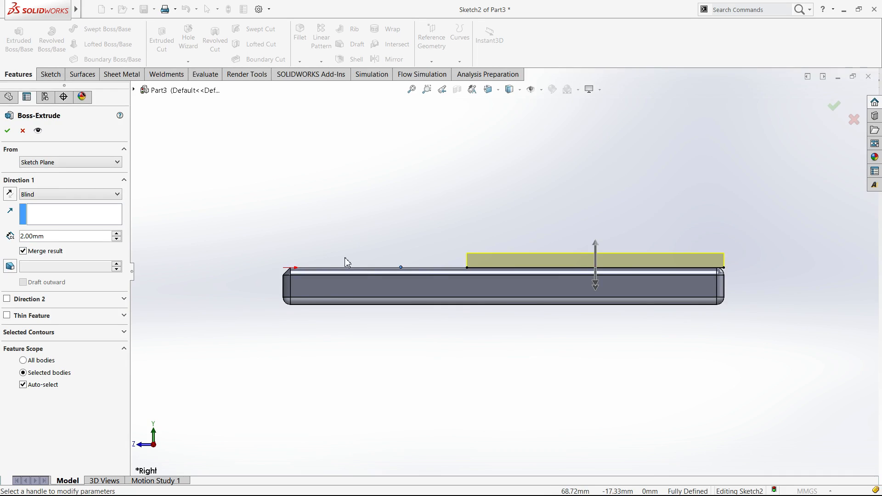
pyautogui.click(9, 132)
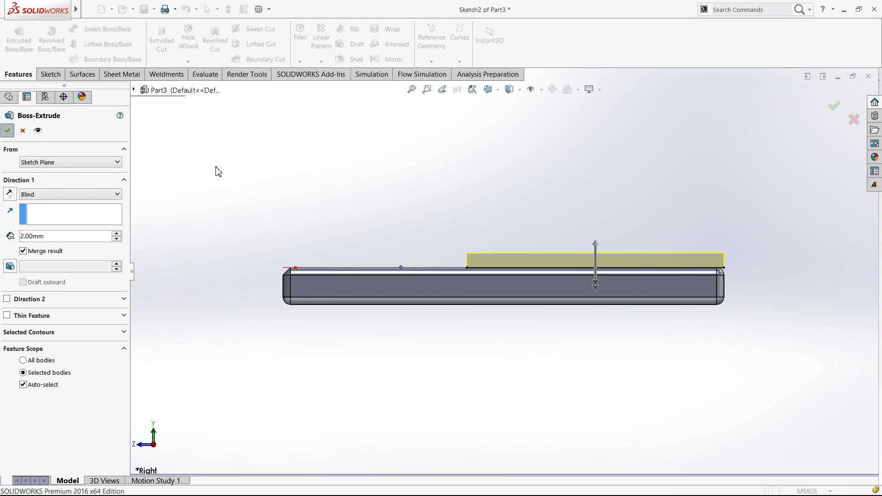
# Inspect the joint between the raised bar and block with a section view offset 12.60 mm from the Right Plane, and turn the section off.
pyautogui.scroll(-7, 408, 296)
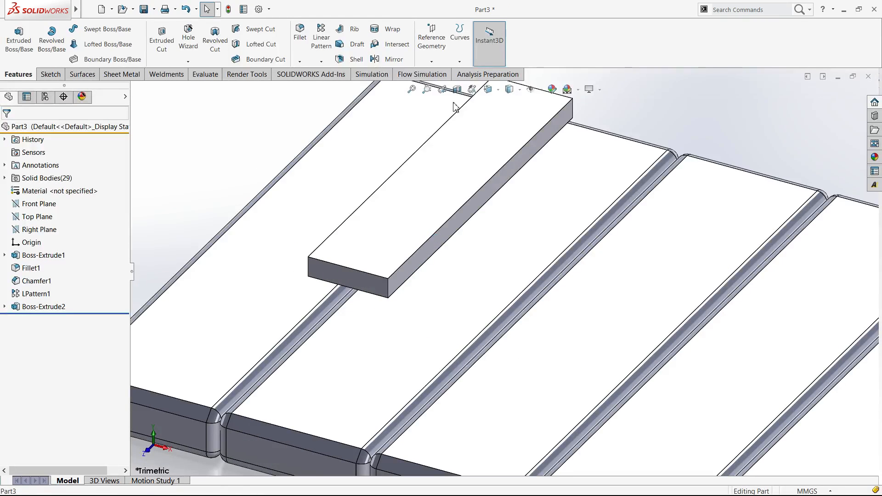
pyautogui.click(457, 90)
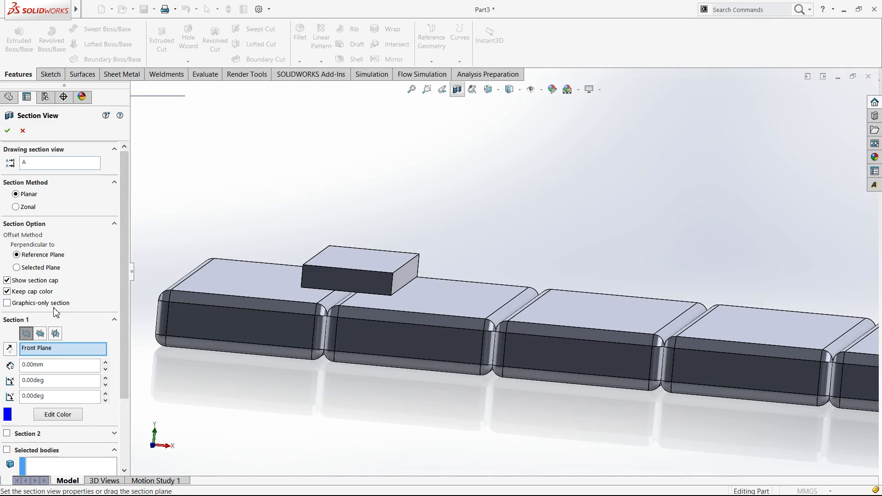
pyautogui.click(55, 333)
pyautogui.moveTo(230, 298); pyautogui.dragTo(373, 313)
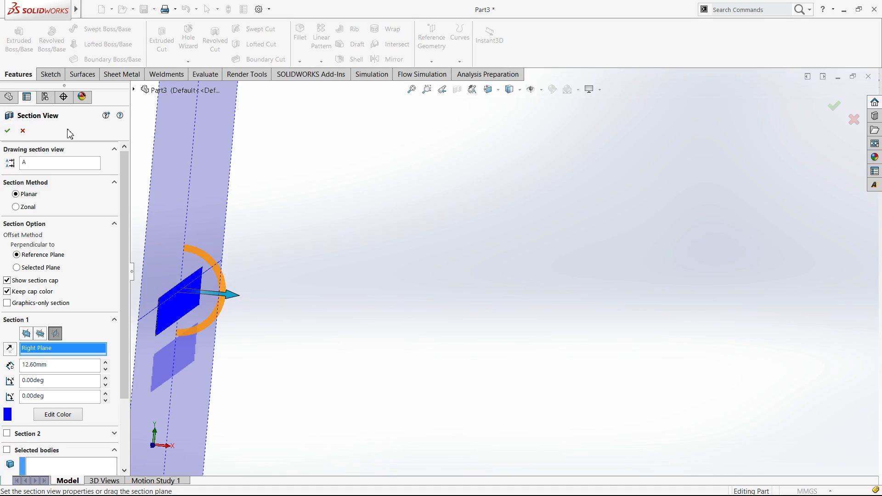
pyautogui.click(7, 131)
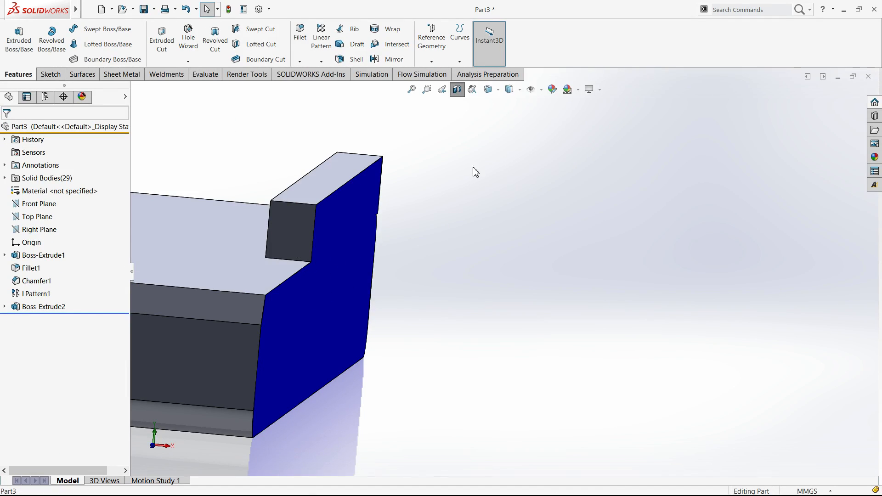
pyautogui.click(456, 91)
# Edit the raised bar's extrusion to disable Merge result so the bar stays a separate body.
pyautogui.click(54, 308)
pyautogui.click(67, 275)
pyautogui.click(32, 252)
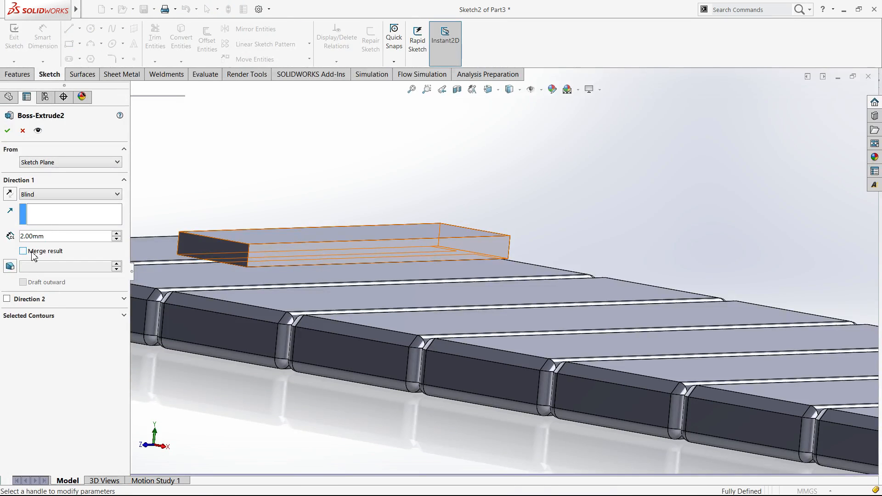
pyautogui.click(8, 131)
# Recheck the separated bar using the Right Plane section view at 12.60 mm offset, and turn the section off.
pyautogui.click(457, 89)
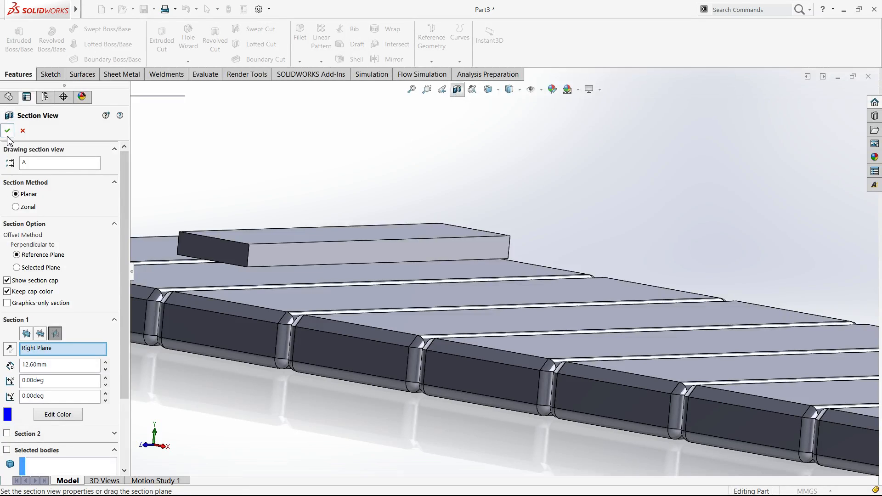
pyautogui.click(7, 131)
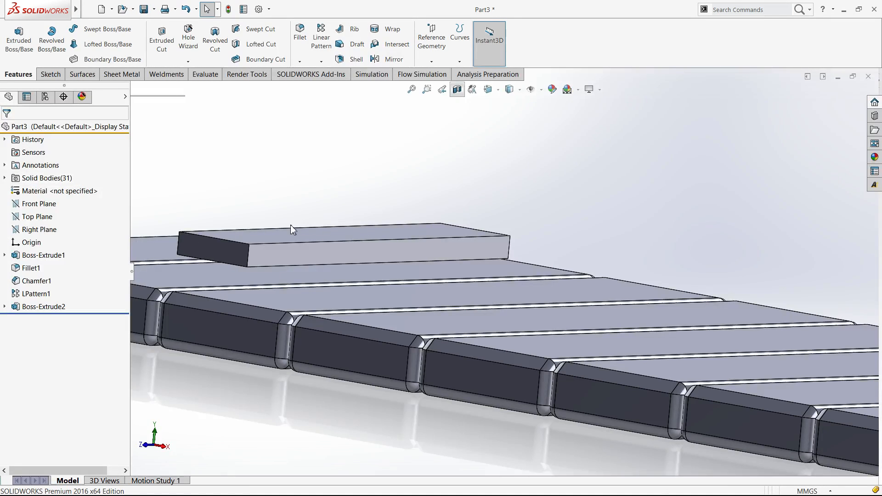
pyautogui.click(457, 89)
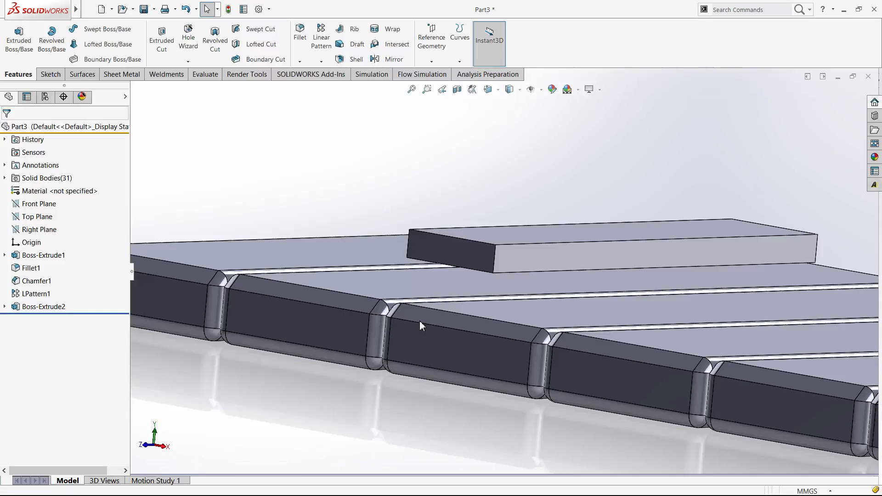
# Start a fillet for the raised bar lying across the first two blocks.
pyautogui.hotkey('ctrl', '5')
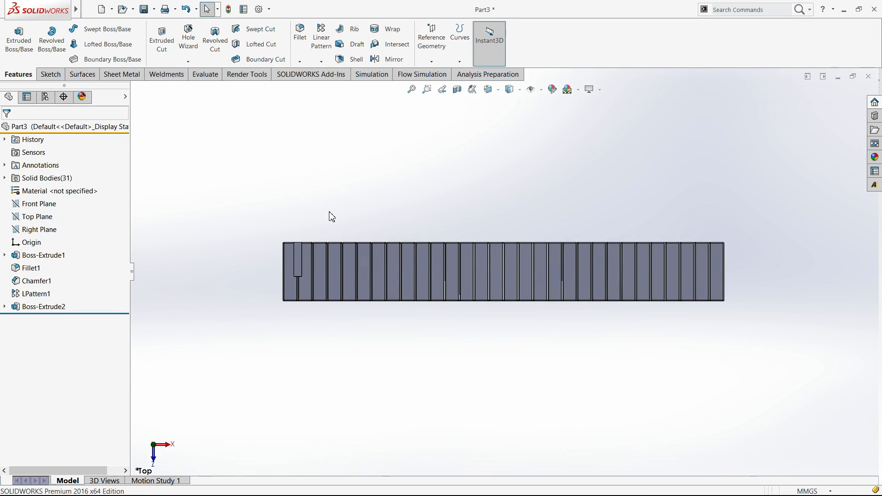
pyautogui.scroll(-2, 329, 212)
pyautogui.click(300, 37)
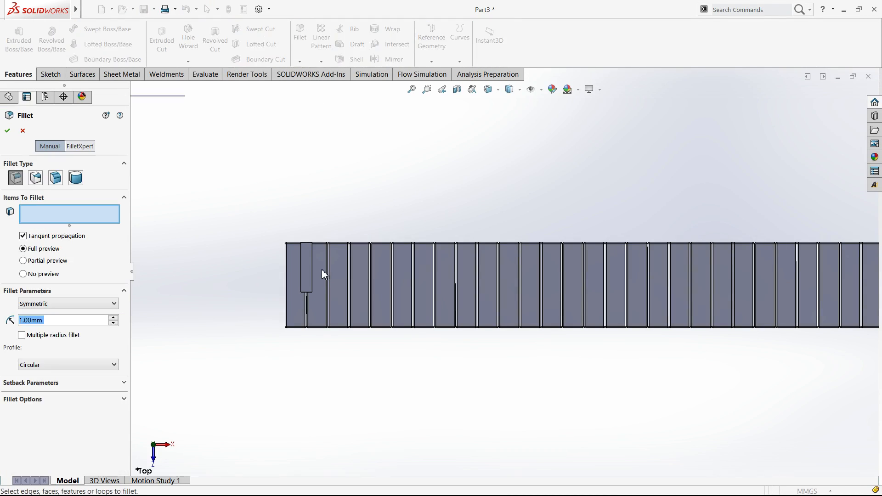
pyautogui.scroll(-3, 340, 278)
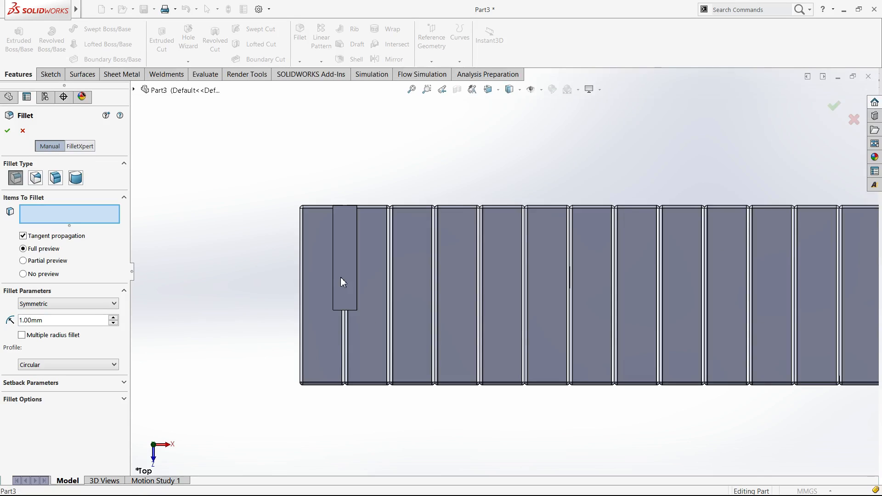
pyautogui.moveTo(343, 244)
pyautogui.mouseDown(button='middle')
pyautogui.moveTo(354, 244)
pyautogui.moveTo(348, 248)
pyautogui.mouseUp(button='middle')
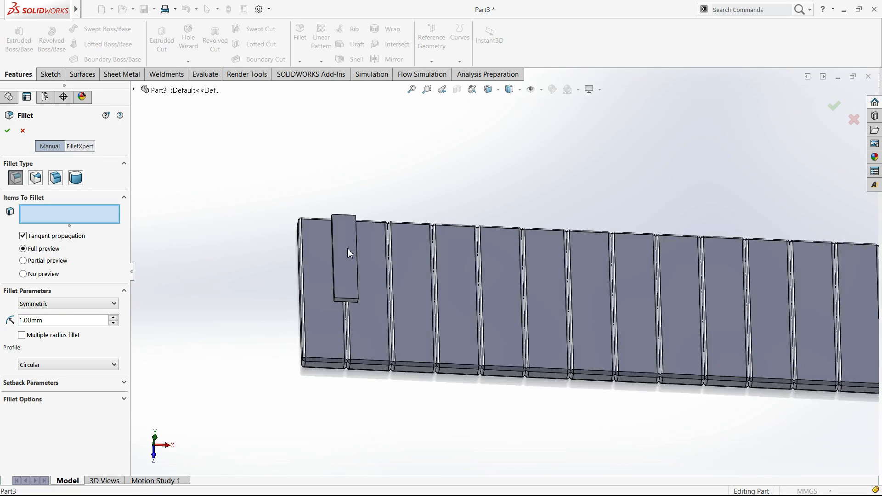
pyautogui.scroll(-5, 410, 331)
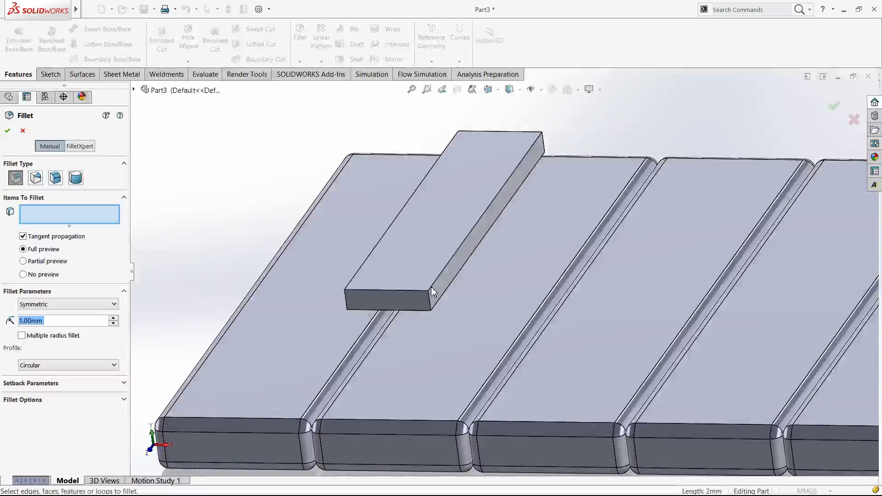
pyautogui.click(432, 292)
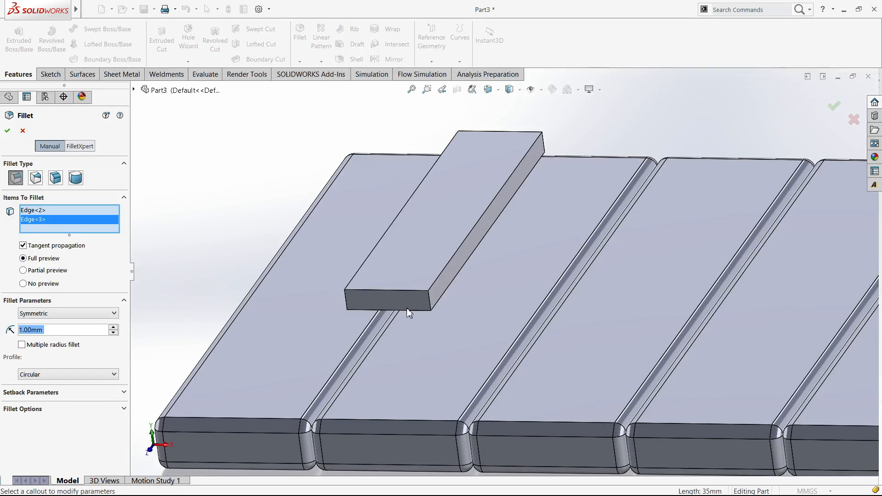
pyautogui.click(413, 289)
pyautogui.click(393, 309)
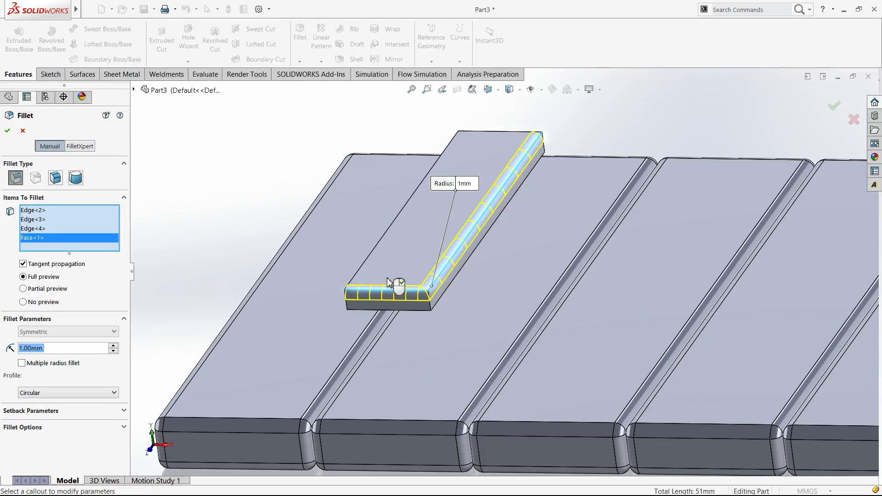
pyautogui.click(393, 279)
pyautogui.rightClick(56, 222)
pyautogui.click(83, 225)
# Select the raised bar's top face, its four side faces and one edge at its outer end for the fillet.
pyautogui.click(394, 249)
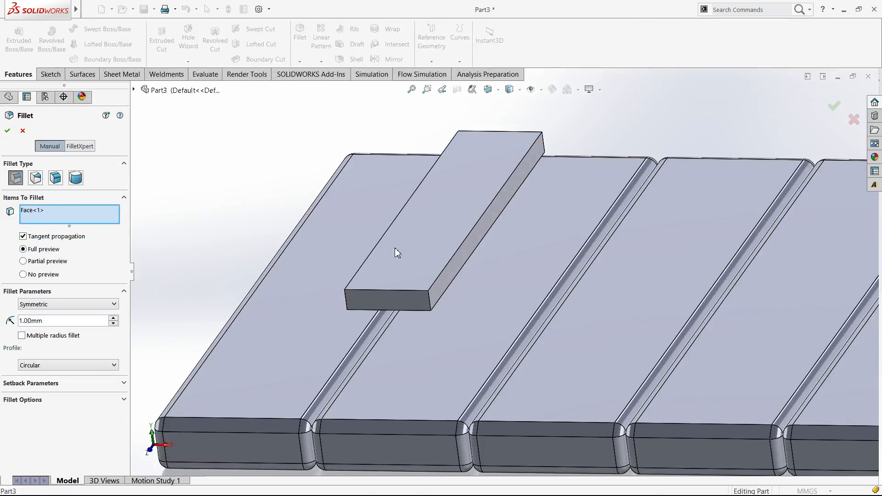
pyautogui.click(401, 305)
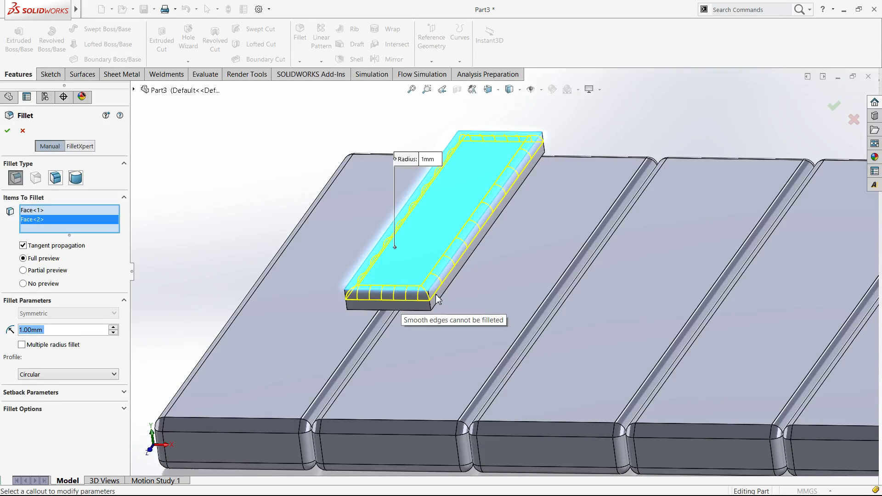
pyautogui.click(440, 299)
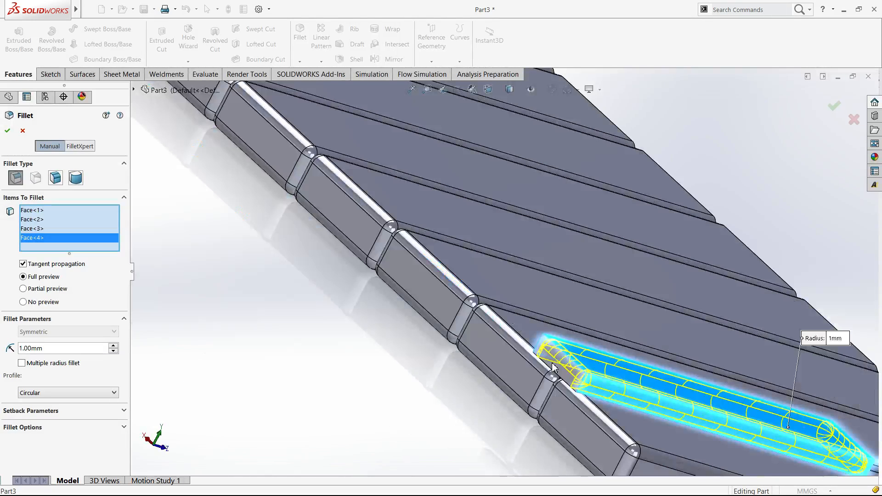
pyautogui.click(545, 359)
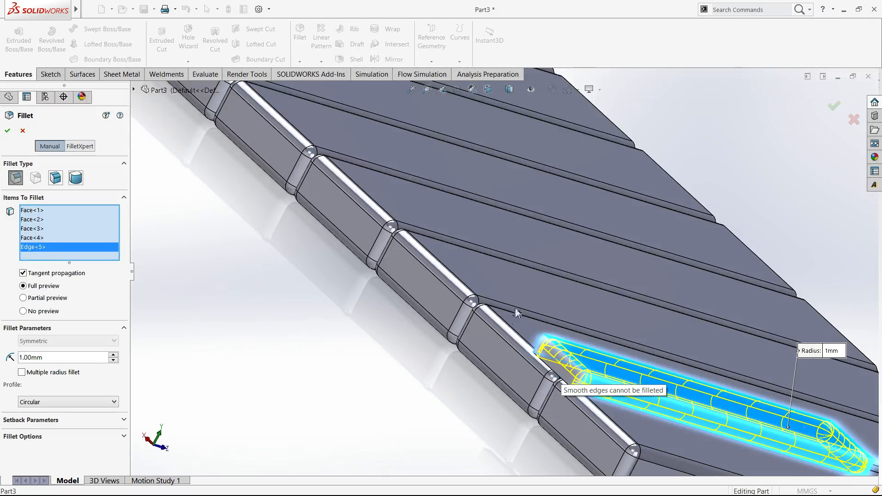
pyautogui.scroll(-5, 514, 315)
pyautogui.click(570, 290)
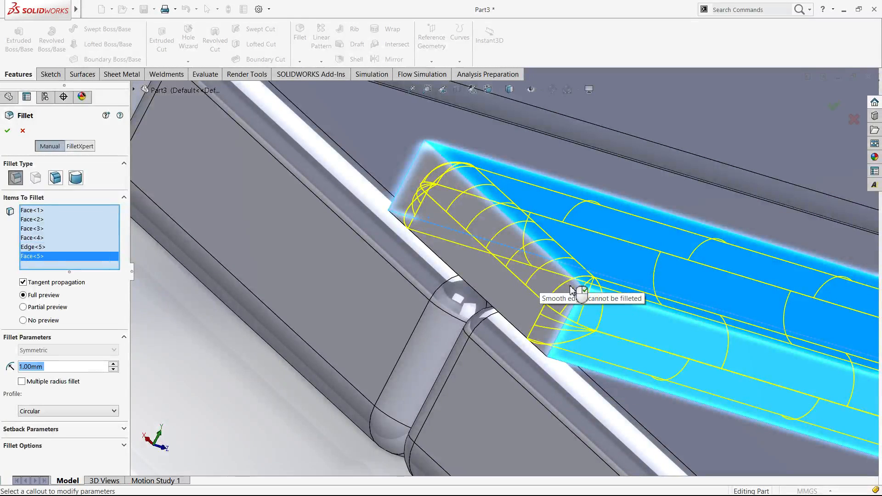
pyautogui.scroll(5, 551, 292)
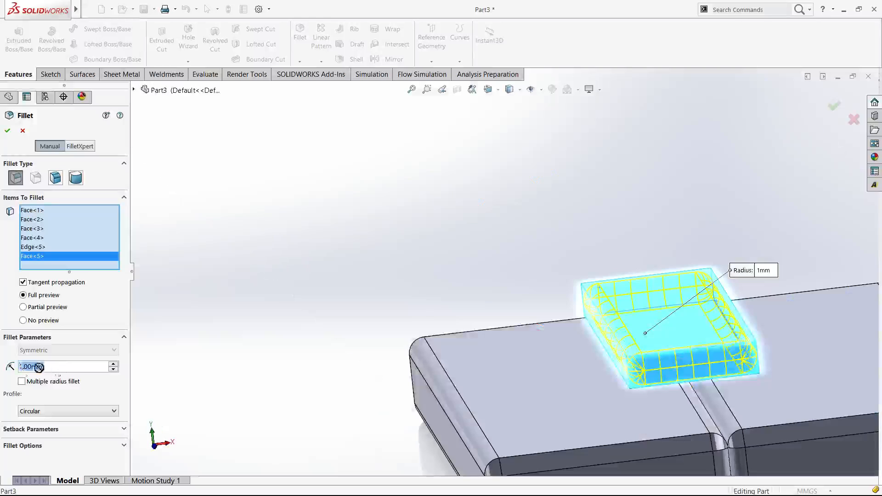
# Set the bar's fillet radius to 0.5 mm and apply the fillet.
pyautogui.doubleClick(35, 367)
pyautogui.write('0.5')
pyautogui.press('Return')
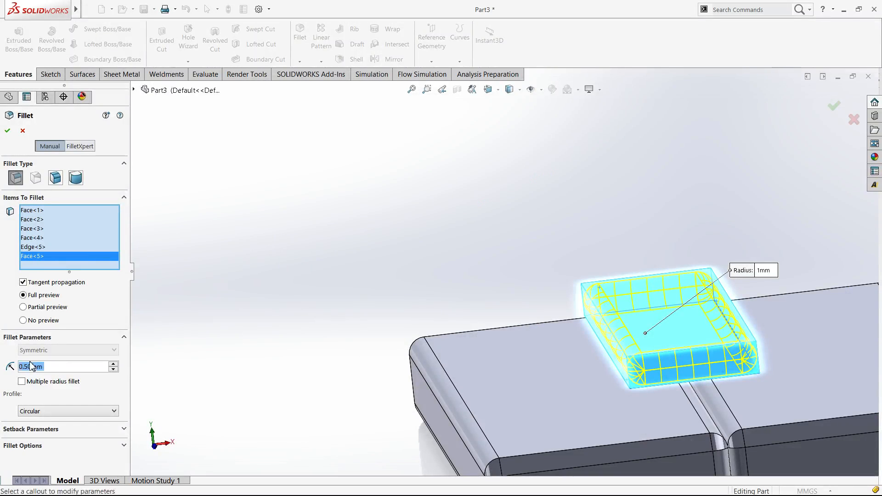
pyautogui.write('0.7')
pyautogui.press('Return')
pyautogui.write('0.5')
pyautogui.click(3, 134)
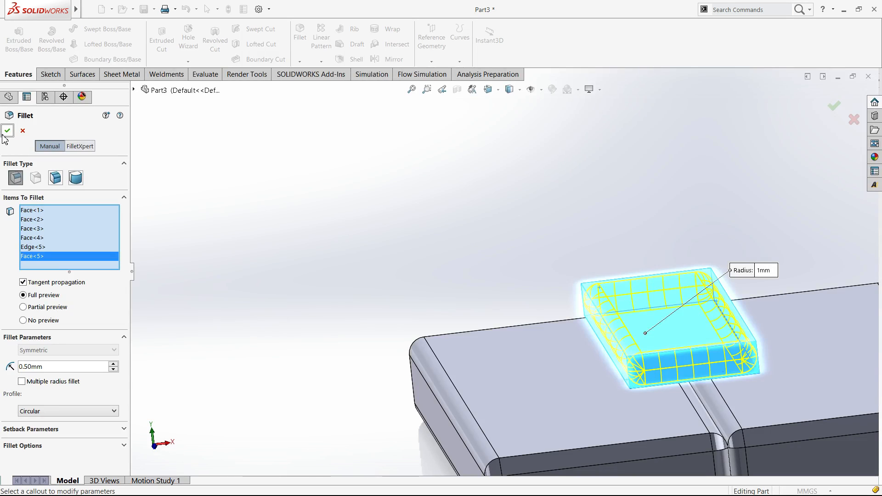
pyautogui.click(8, 133)
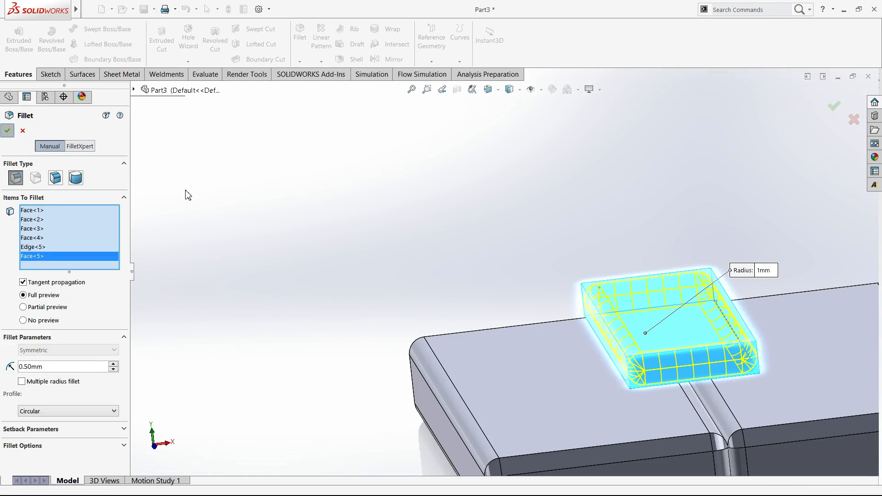
# Set up a linear pattern of the filleted bar's body along a block's front top edge, with the pattern direction reversed.
pyautogui.hotkey('ctrl', '7')
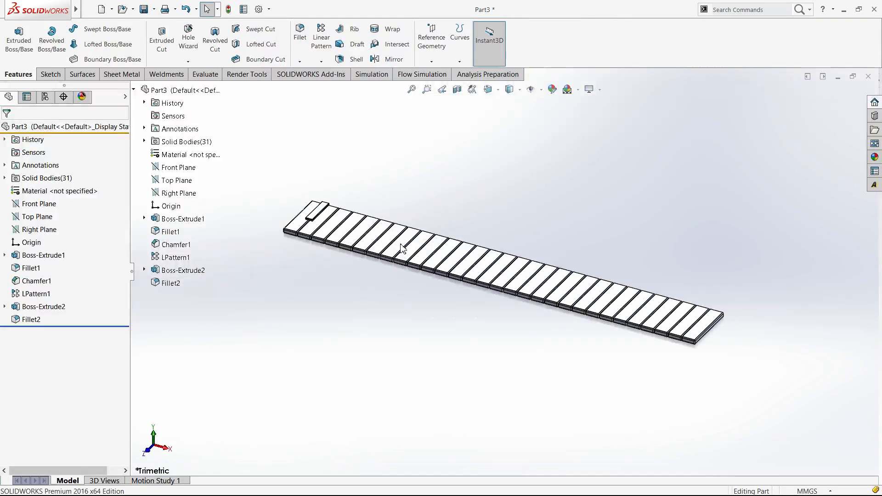
pyautogui.scroll(-10, 389, 270)
pyautogui.moveTo(391, 269); pyautogui.dragTo(402, 230, button='middle')
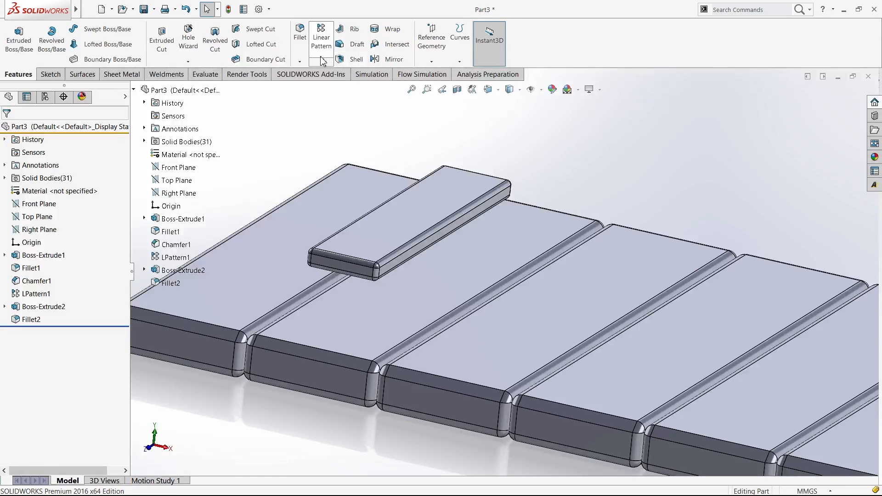
pyautogui.click(322, 33)
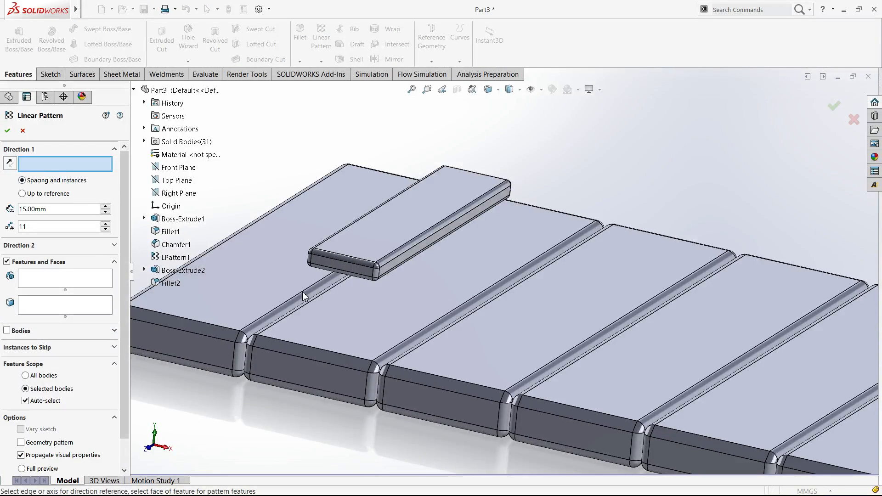
pyautogui.hotkey('ctrl', '5')
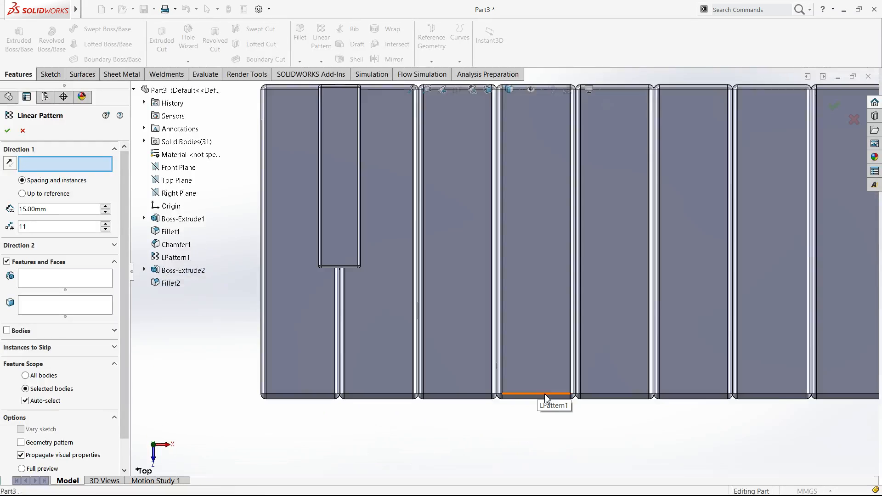
pyautogui.click(513, 396)
pyautogui.click(10, 163)
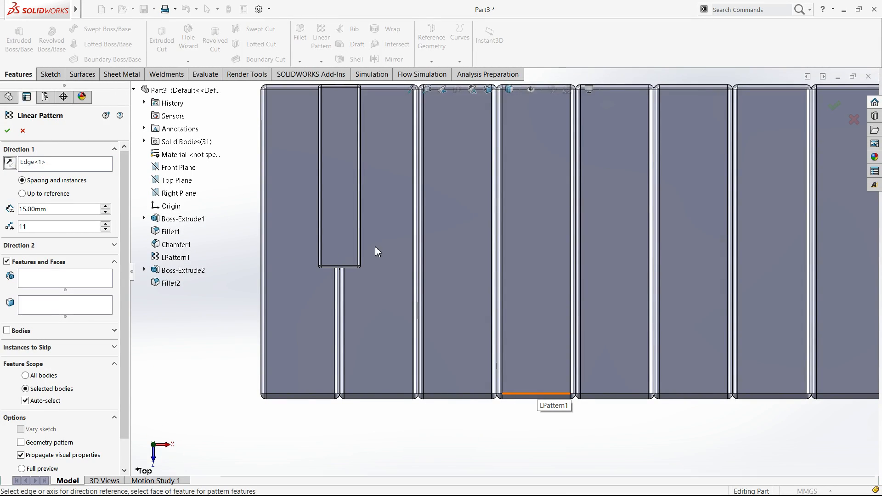
pyautogui.click(21, 331)
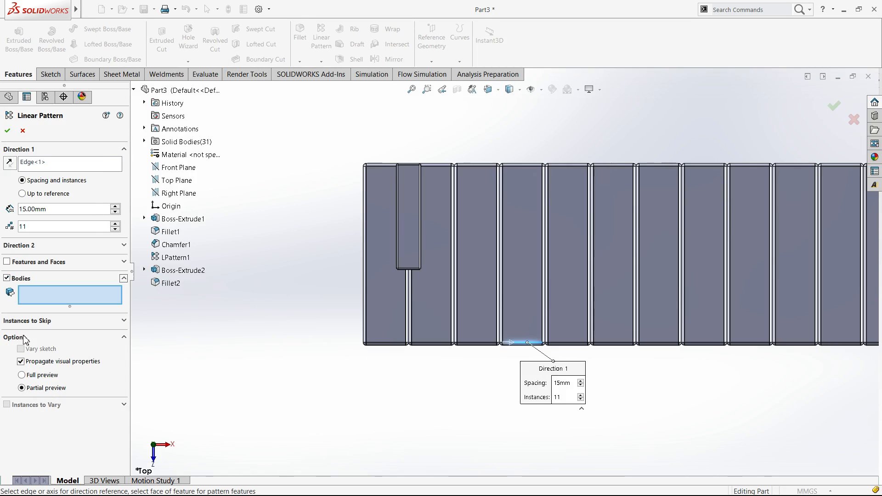
pyautogui.click(415, 233)
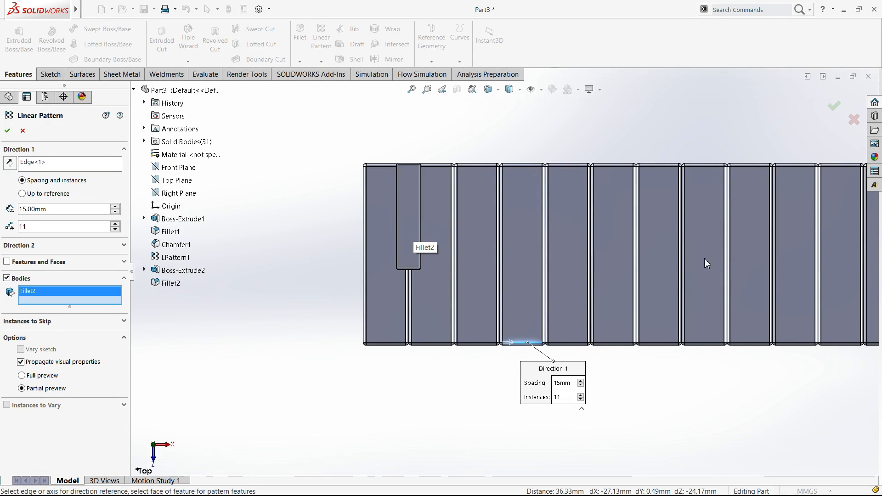
# Set the bar pattern to 29 instances.
pyautogui.click(58, 225)
pyautogui.write('30')
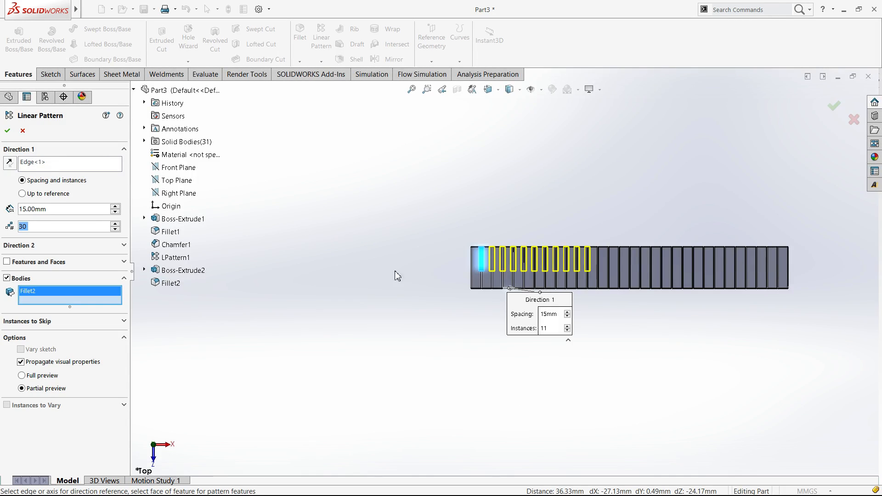
pyautogui.click(116, 229)
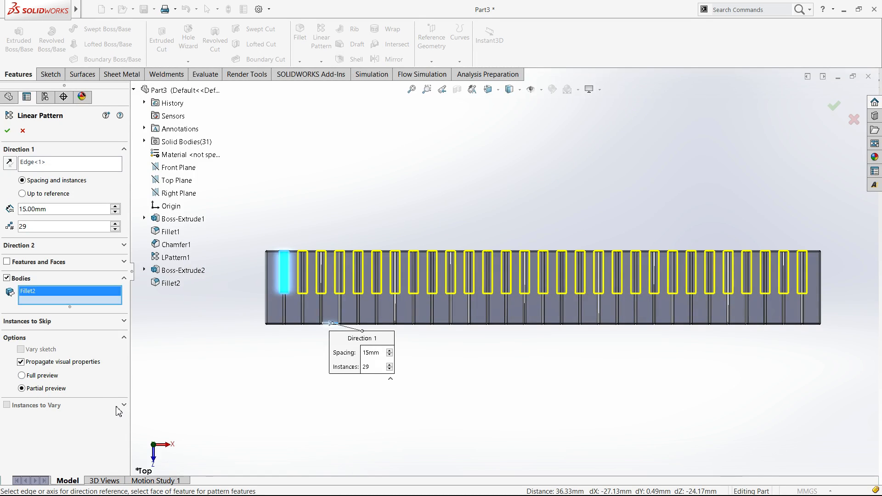
# Skip instances 3, 7, 10, 14, 17, 21, 24 and 28 of the bar pattern and apply the pattern.
pyautogui.click(46, 321)
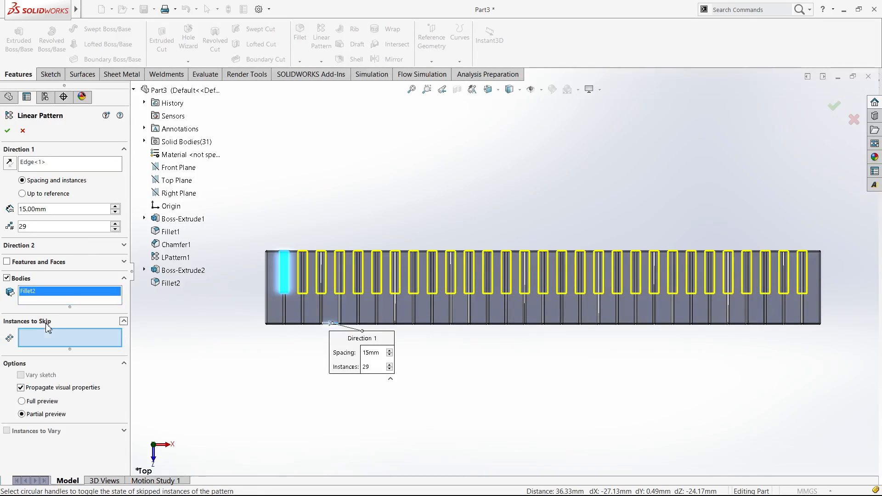
pyautogui.click(324, 272)
pyautogui.click(322, 273)
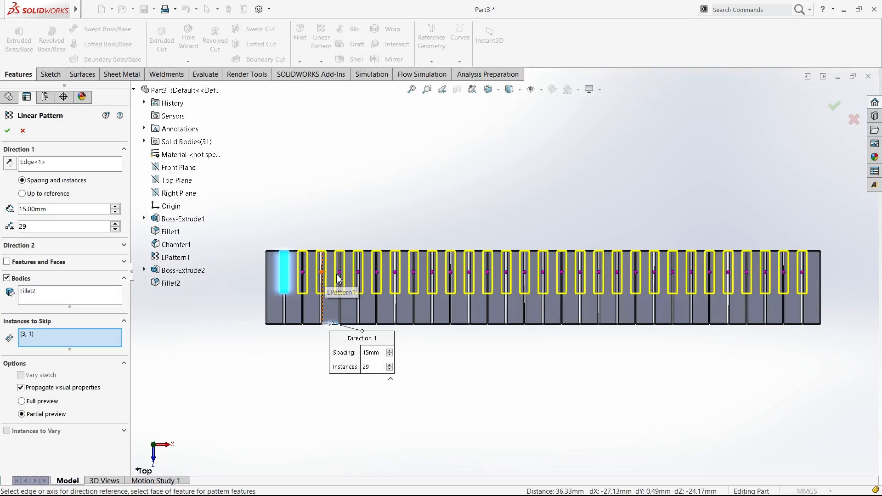
pyautogui.click(395, 273)
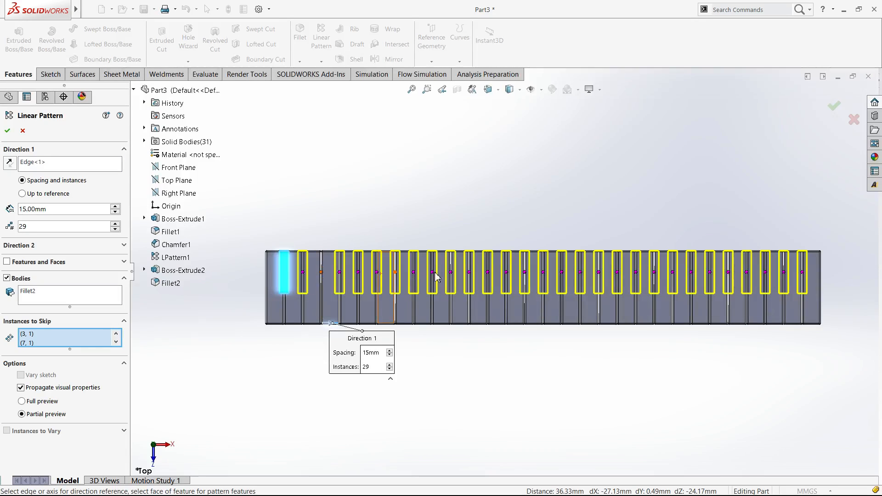
pyautogui.click(451, 273)
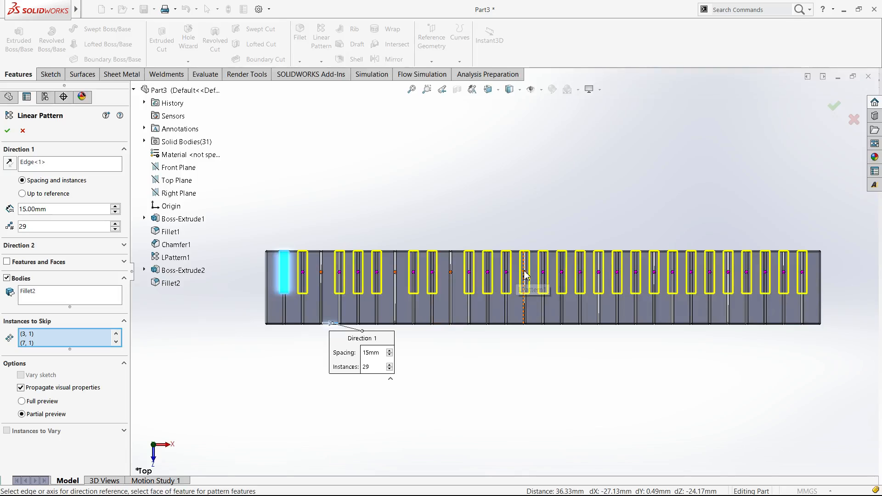
pyautogui.click(580, 273)
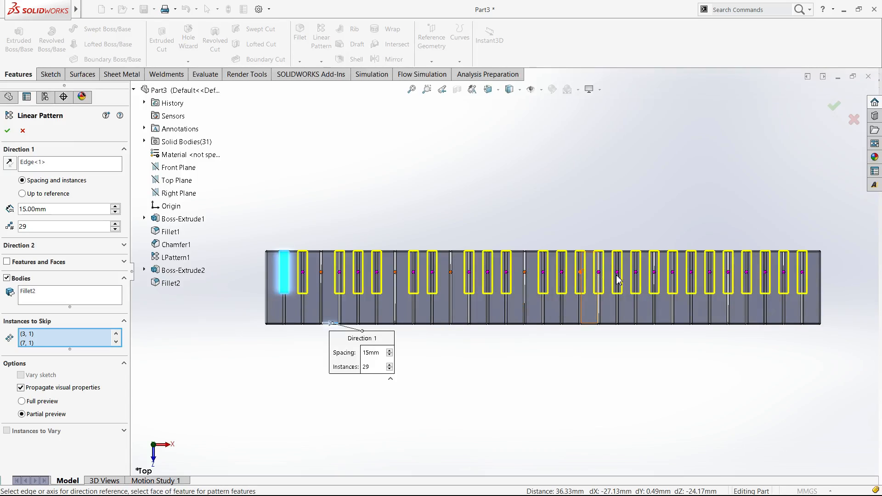
pyautogui.click(655, 273)
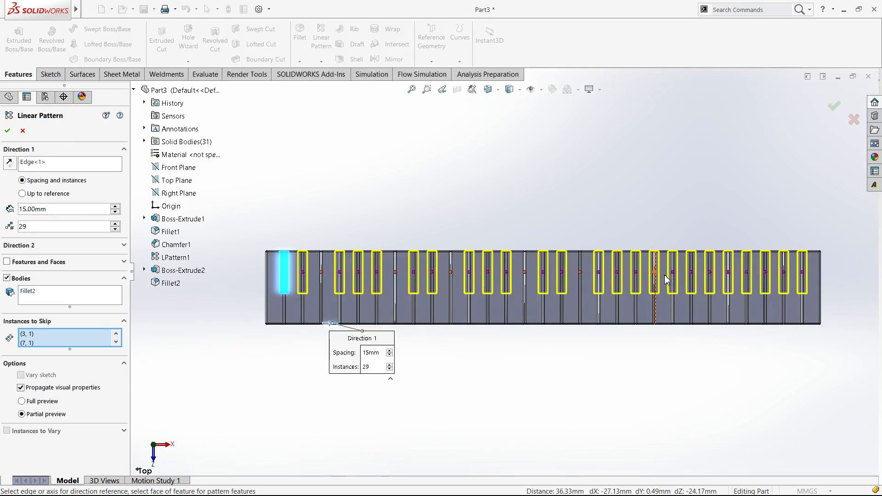
pyautogui.click(709, 274)
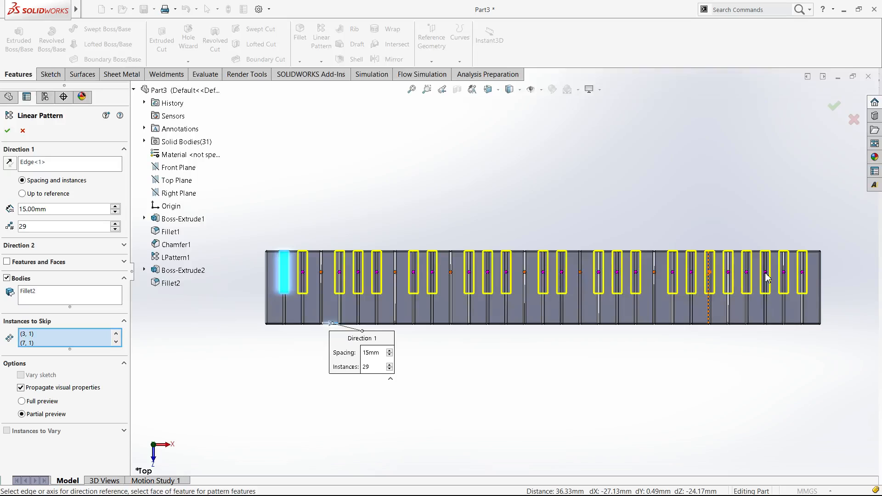
pyautogui.click(783, 272)
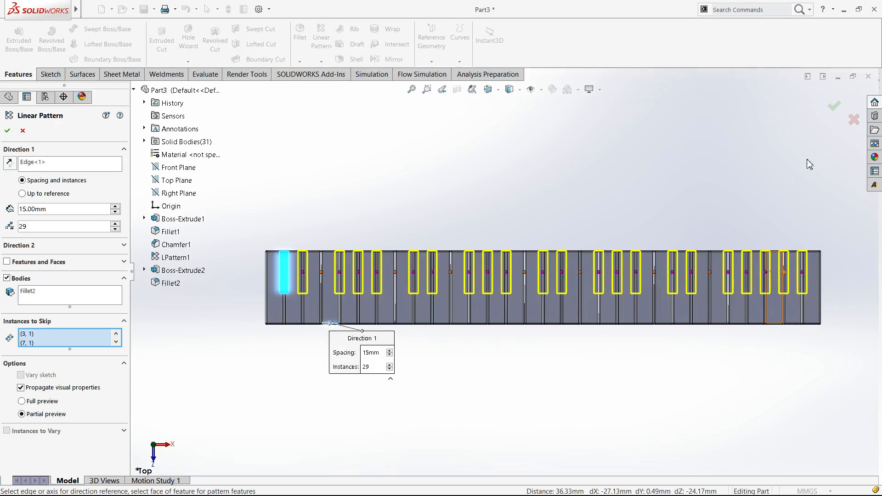
pyautogui.click(836, 113)
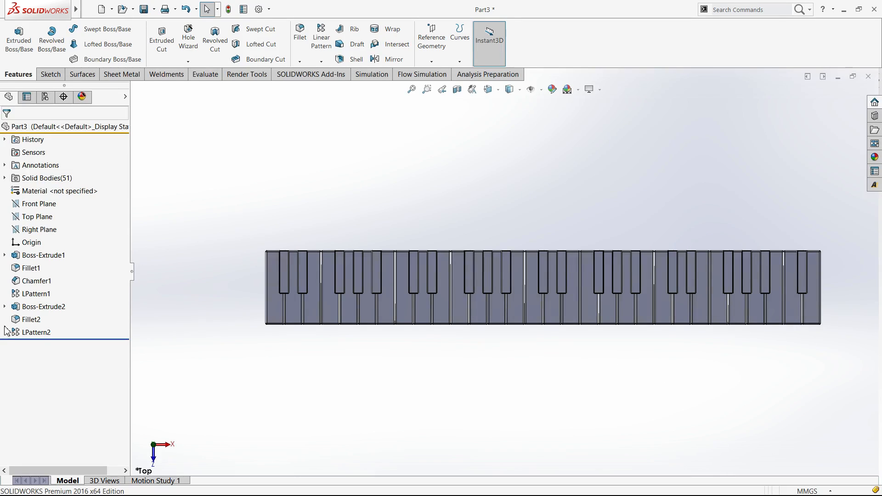
# Set the block pattern to 31 instances.
pyautogui.moveTo(222, 355); pyautogui.dragTo(291, 337, button='right')
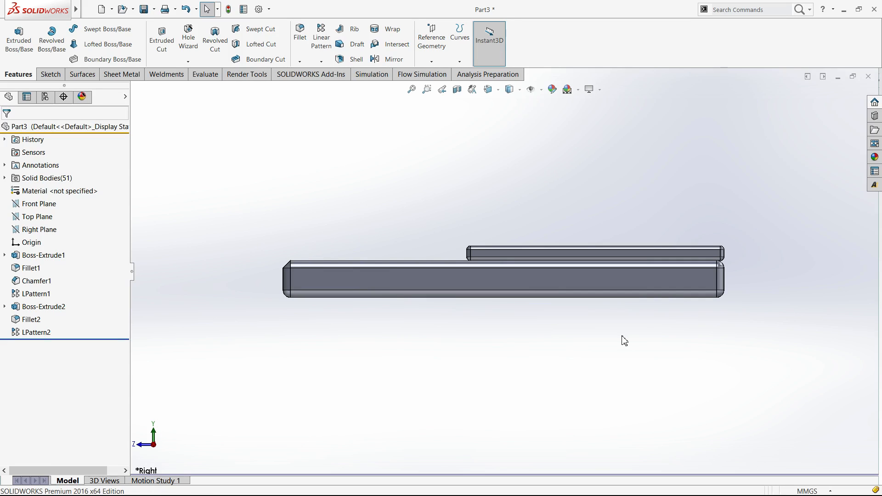
pyautogui.click(48, 294)
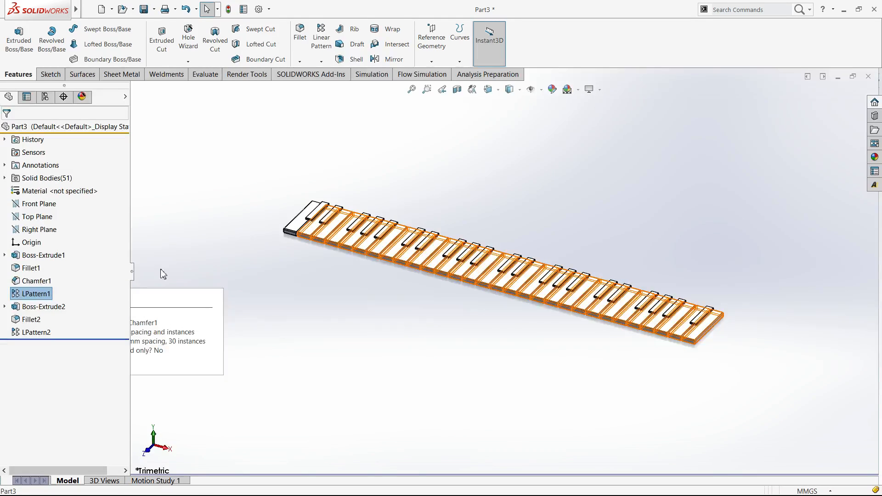
pyautogui.doubleClick(303, 220)
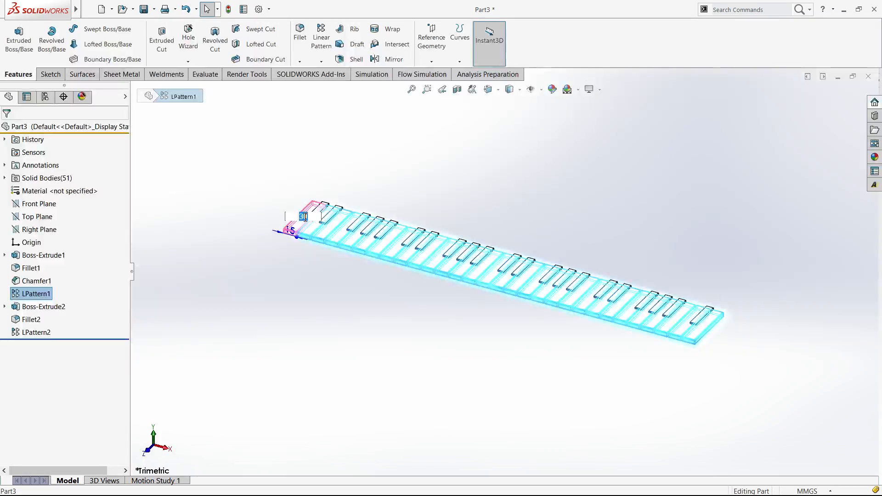
pyautogui.write('1')
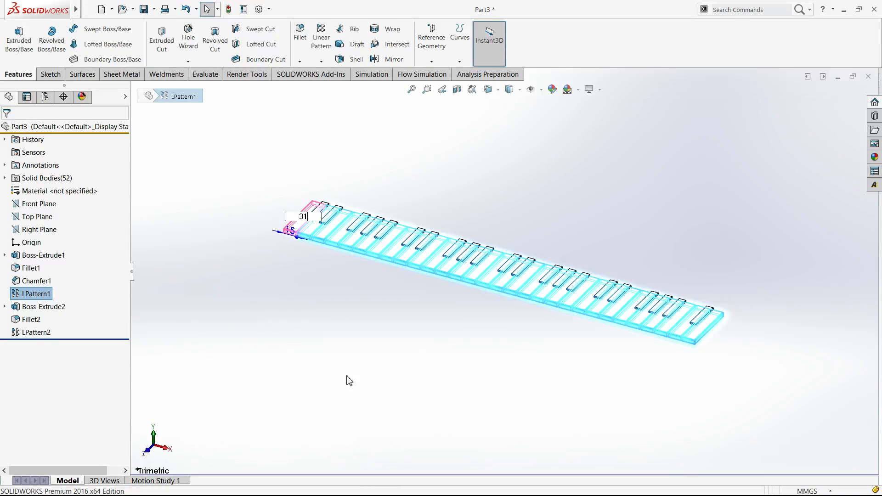
# Set the raised bar pattern to 30 instances.
pyautogui.doubleClick(33, 334)
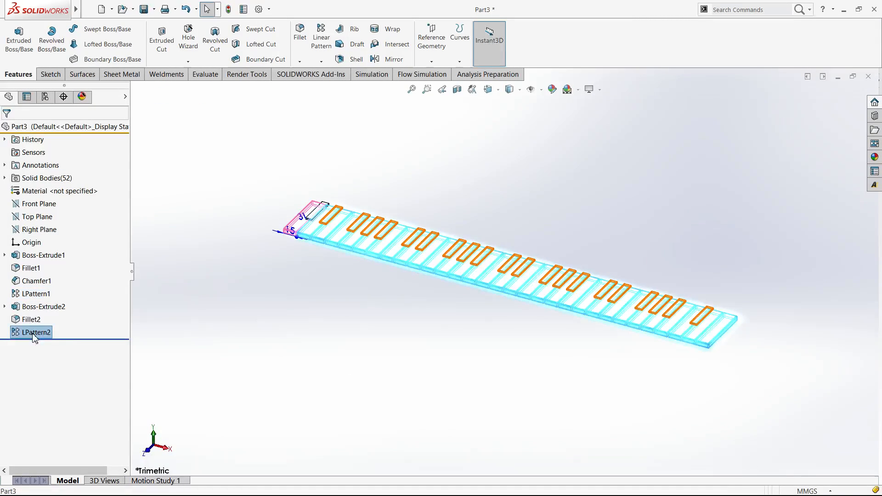
pyautogui.click(315, 209)
pyautogui.write('30')
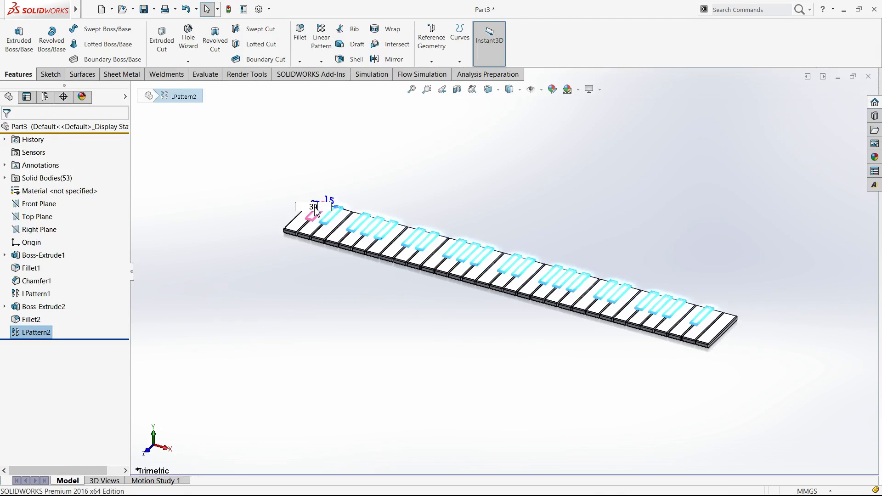
pyautogui.click(401, 319)
pyautogui.middleClick(306, 345)
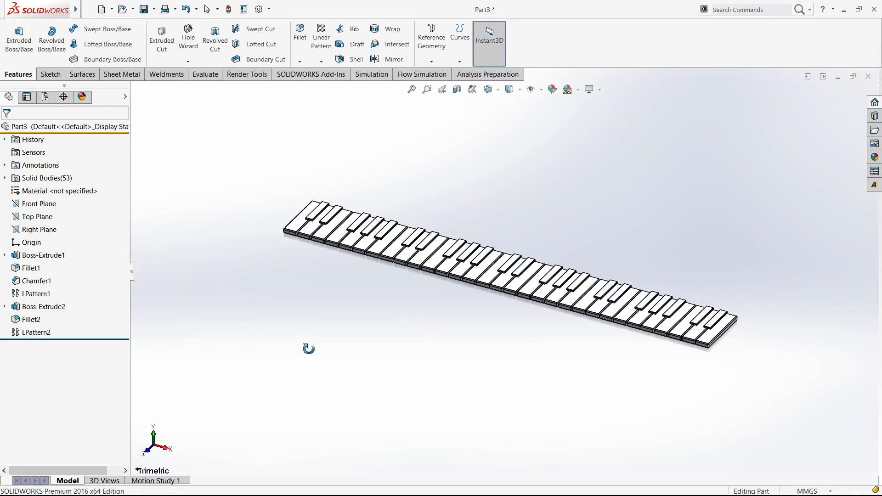
# Set the block pattern to 50 instances.
pyautogui.moveTo(307, 346); pyautogui.dragTo(312, 309, button='right')
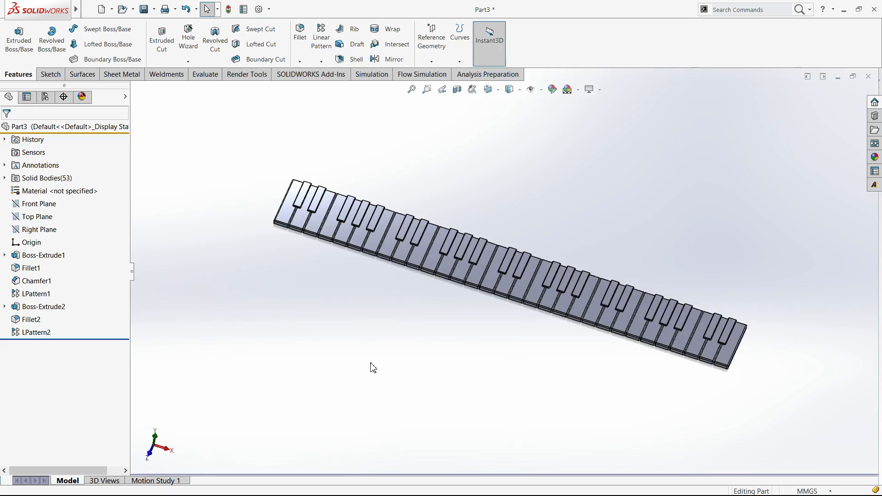
pyautogui.moveTo(380, 361); pyautogui.dragTo(377, 335, button='right')
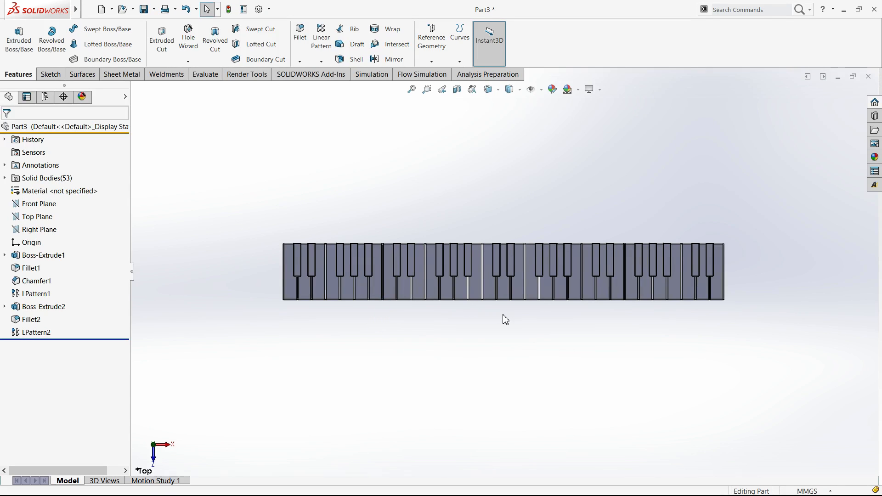
pyautogui.scroll(-3, 503, 315)
pyautogui.moveTo(497, 305); pyautogui.dragTo(494, 290, button='middle')
pyautogui.scroll(4, 506, 327)
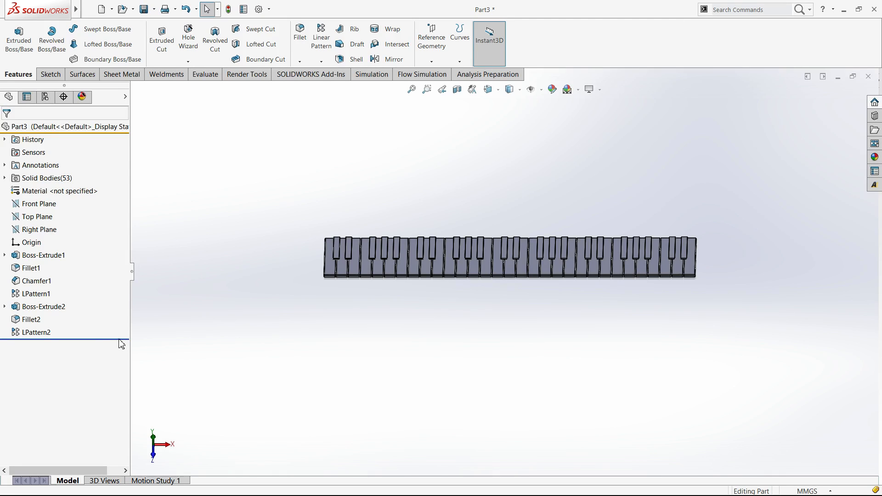
pyautogui.click(39, 332)
pyautogui.click(44, 307)
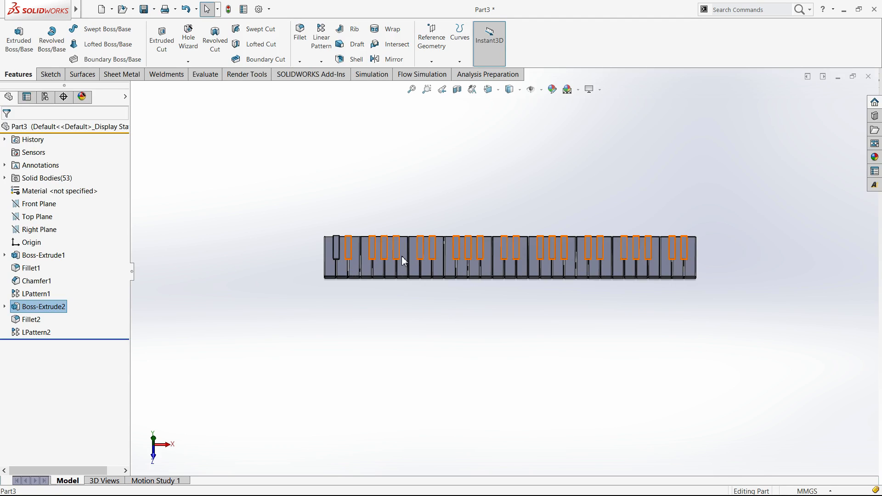
pyautogui.doubleClick(44, 307)
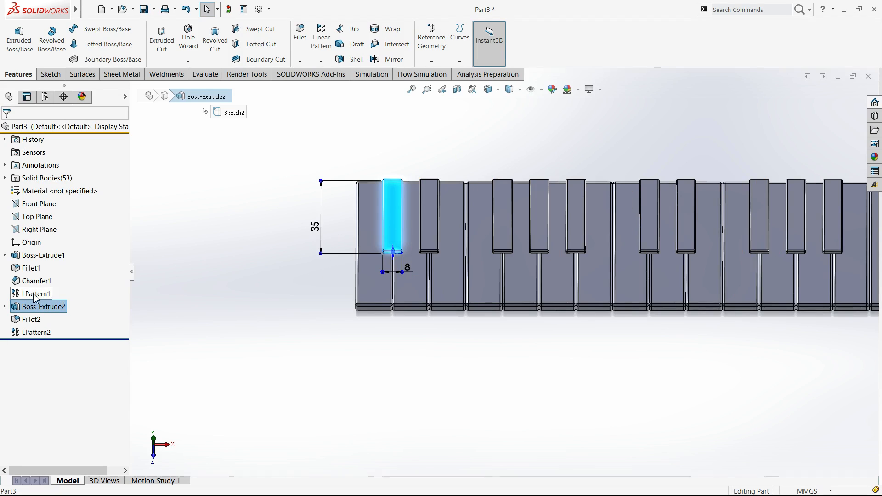
pyautogui.click(38, 296)
pyautogui.doubleClick(428, 265)
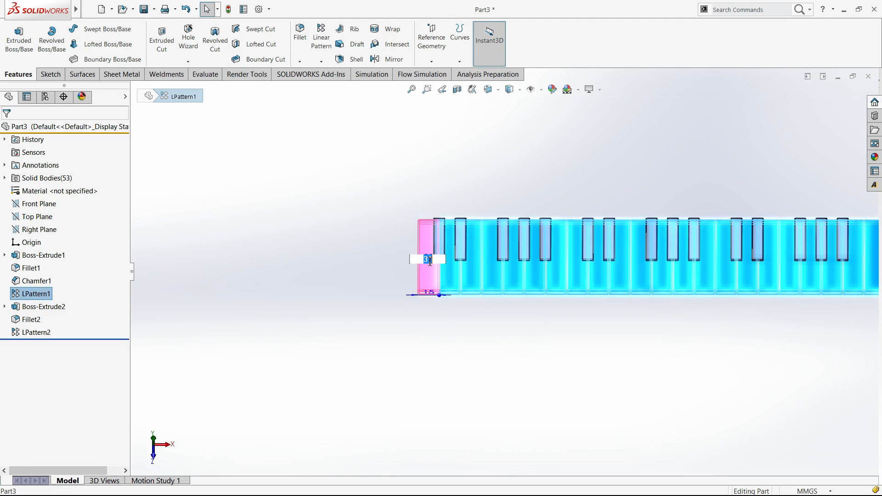
pyautogui.write('50')
pyautogui.press('Return')
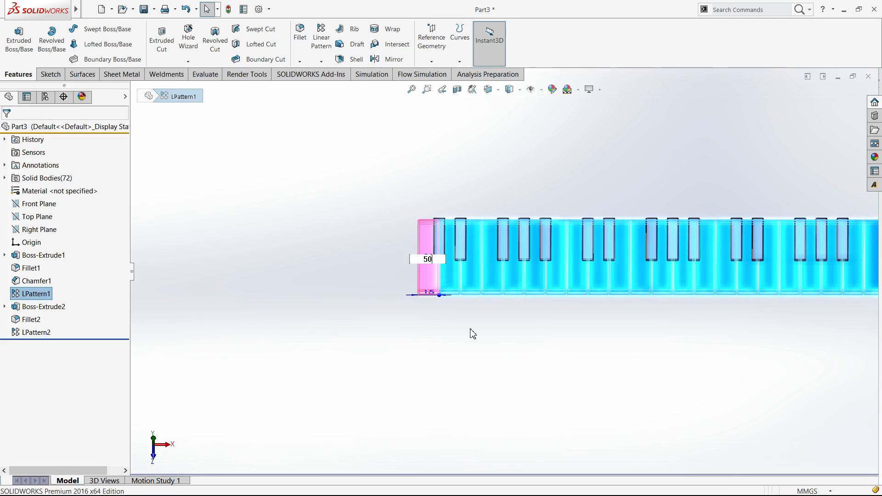
pyautogui.click(517, 326)
# Set the raised bar pattern to 49 instances.
pyautogui.scroll(5, 517, 327)
pyautogui.keyDown('ctrl'); pyautogui.moveTo(487, 327); pyautogui.dragTo(383, 338, button='middle'); pyautogui.keyUp('ctrl')
pyautogui.click(41, 331)
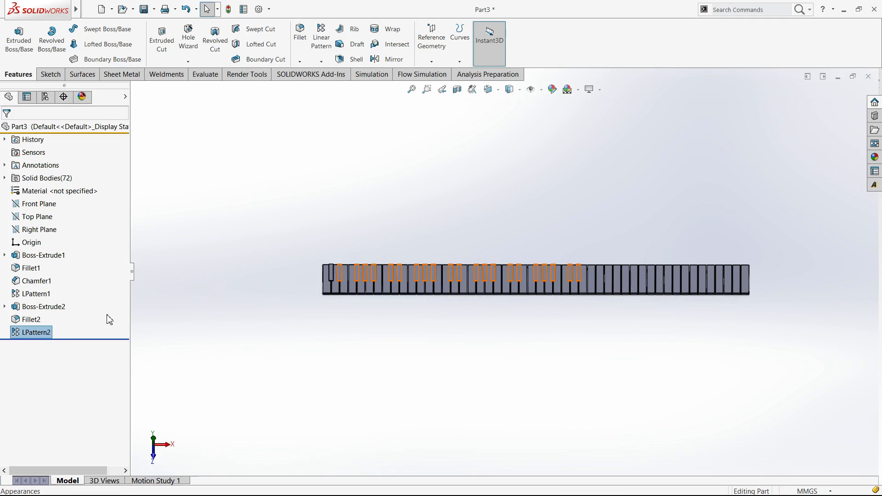
pyautogui.click(337, 267)
pyautogui.click(328, 269)
pyautogui.write('49')
pyautogui.press('Return')
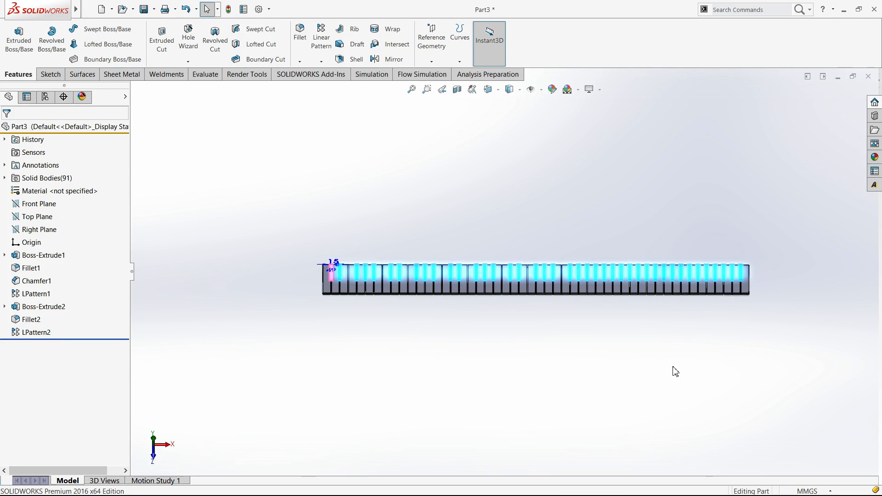
# Review the skipped instances in the bar pattern's definition, close it and remove the bar pattern from the part.
pyautogui.click(32, 333)
pyautogui.click(70, 322)
pyautogui.click(57, 361)
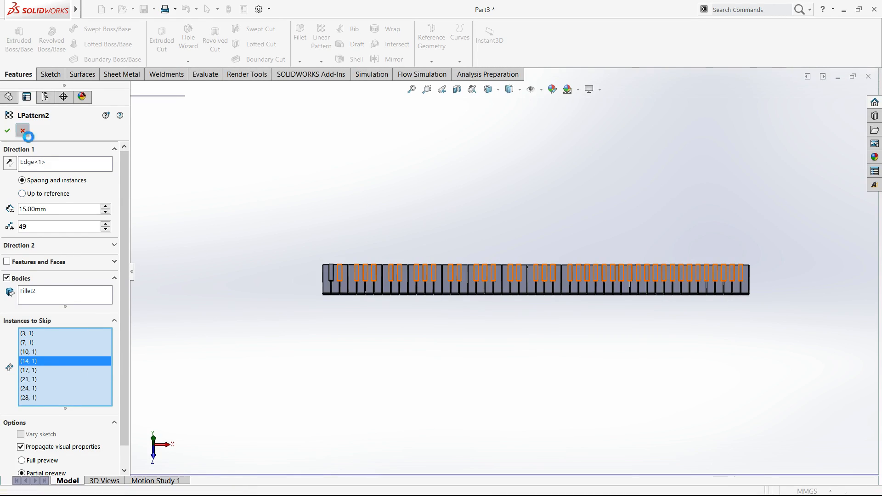
pyautogui.click(8, 131)
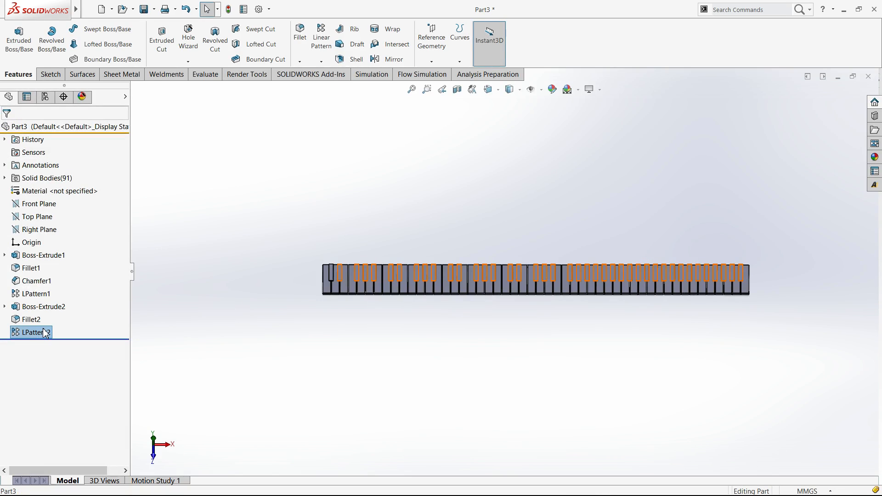
pyautogui.hotkey('ctrl', 'z')
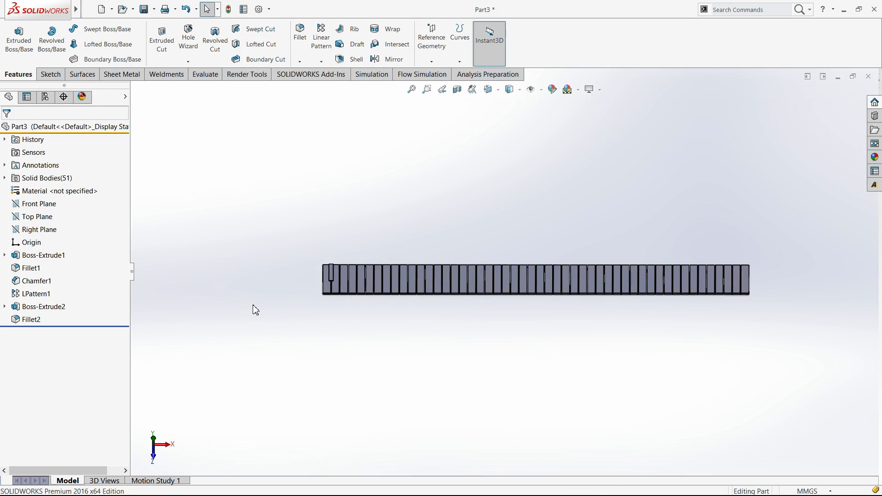
# Set up a linear pattern of the filleted bar's body along the first block's front top edge.
pyautogui.click(322, 37)
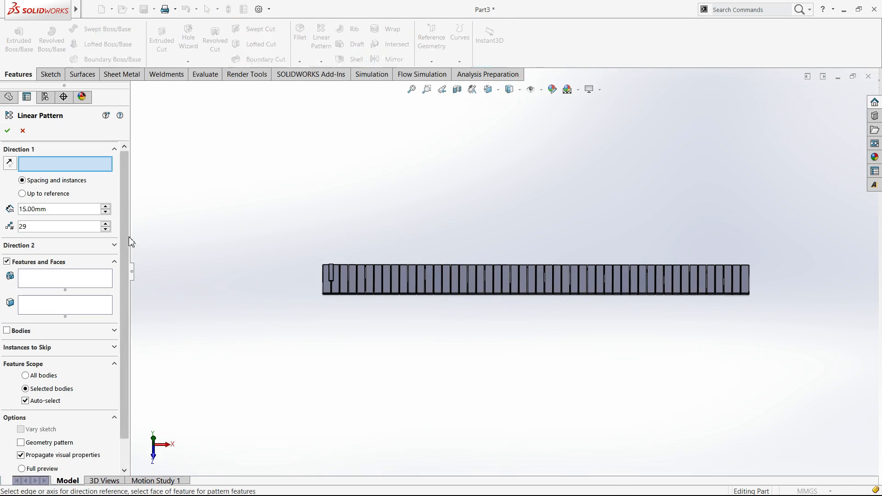
pyautogui.click(23, 332)
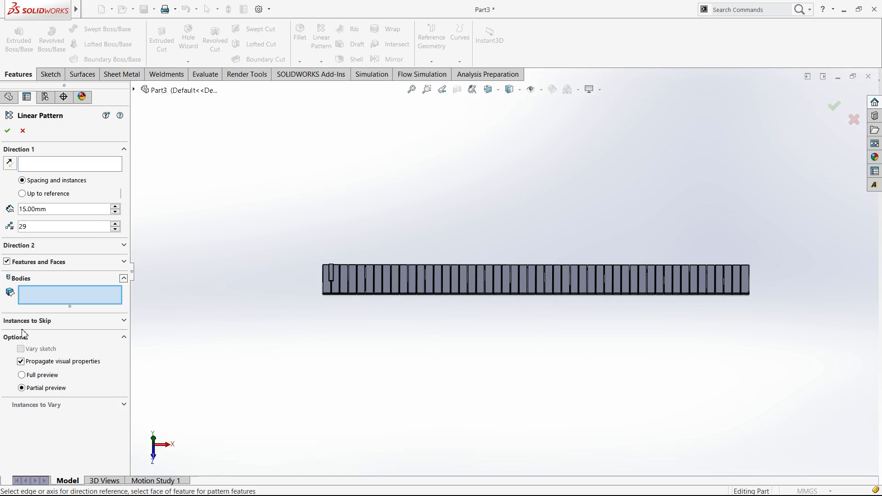
pyautogui.click(330, 274)
pyautogui.click(34, 165)
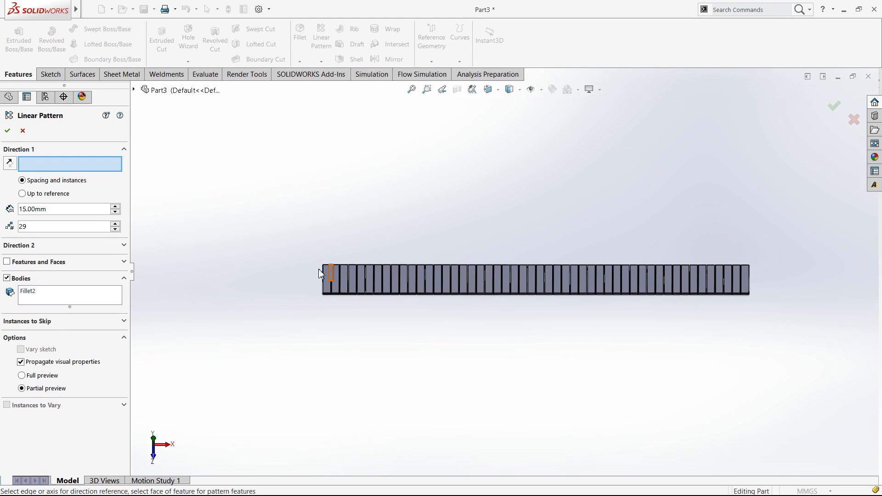
pyautogui.scroll(-3, 238, 307)
pyautogui.click(232, 302)
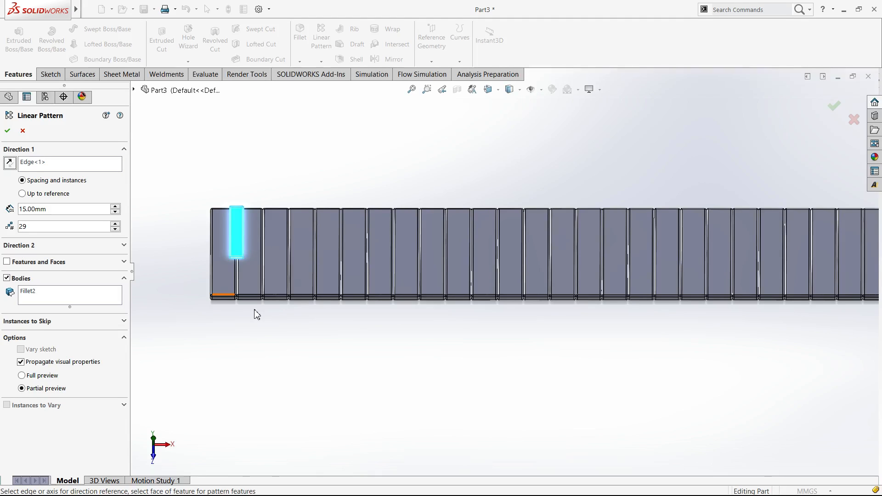
# Switch the bar pattern to Up to reference and use the outer side face of the last block as its reference.
pyautogui.click(59, 193)
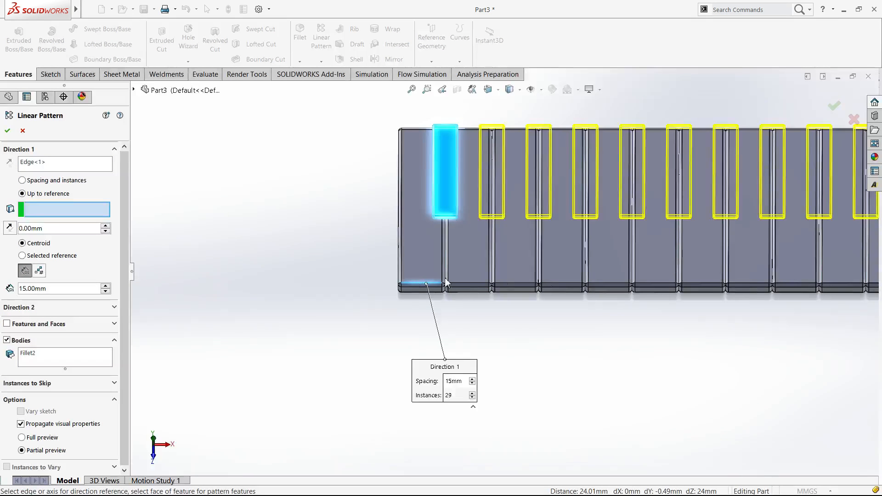
pyautogui.scroll(5, 767, 294)
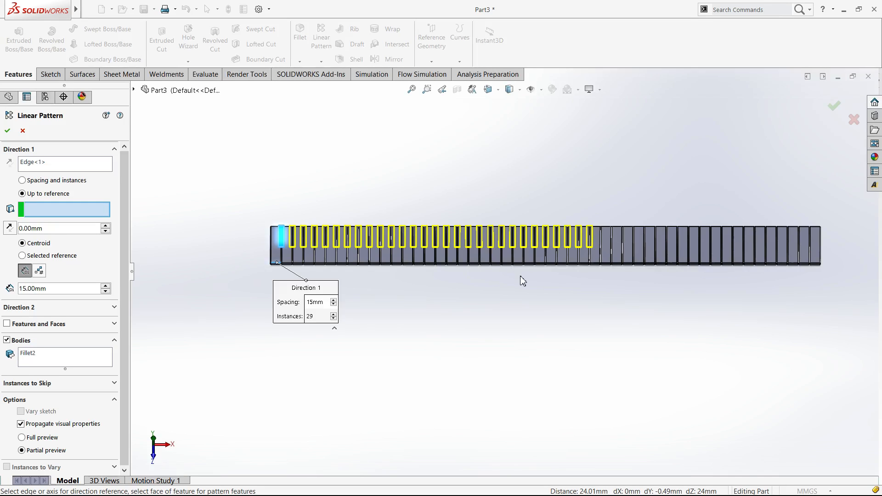
pyautogui.scroll(10, 536, 290)
pyautogui.click(537, 291)
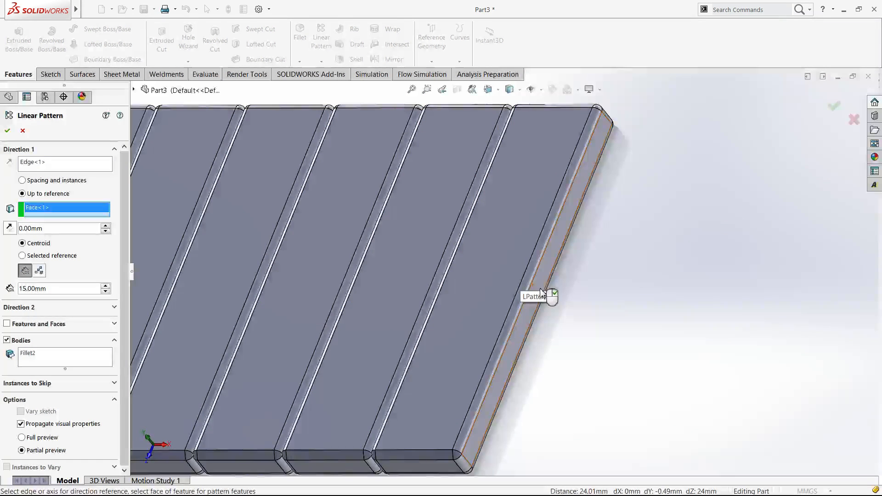
# Set the bar pattern to 49 instances, use a vertex at the filleted bar's back corner as its selected reference and finish the pattern.
pyautogui.scroll(-10, 529, 315)
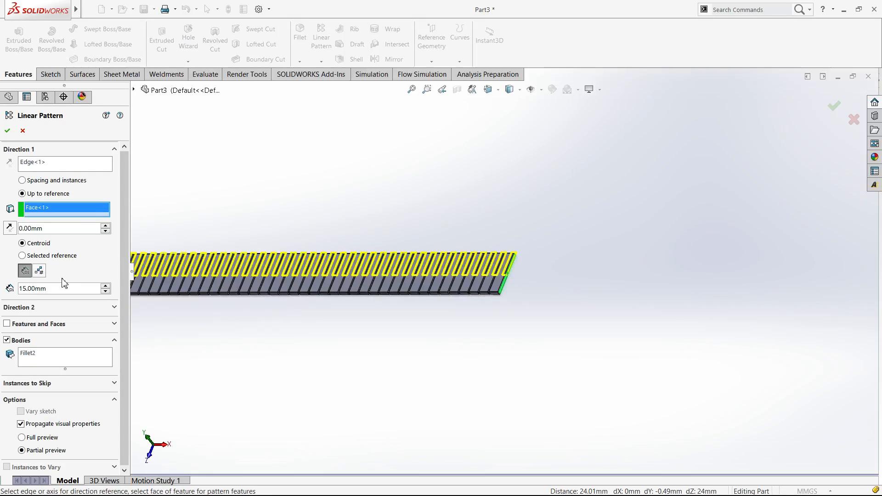
pyautogui.click(44, 272)
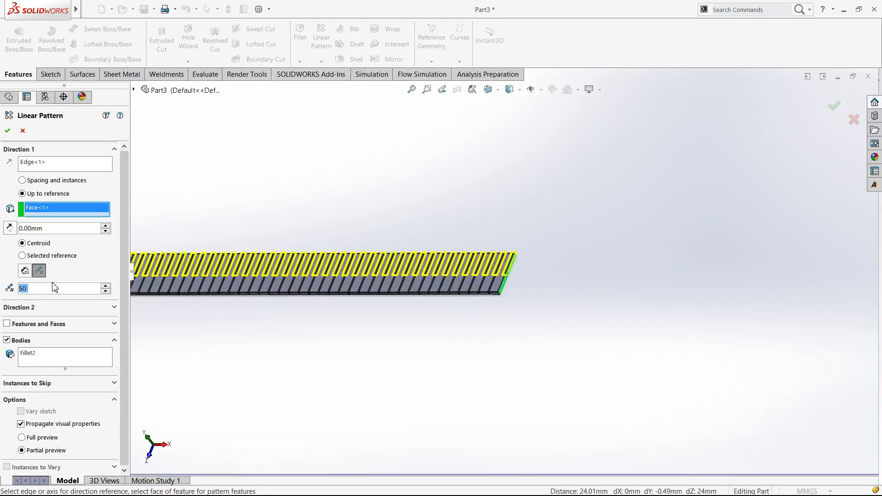
pyautogui.write('49')
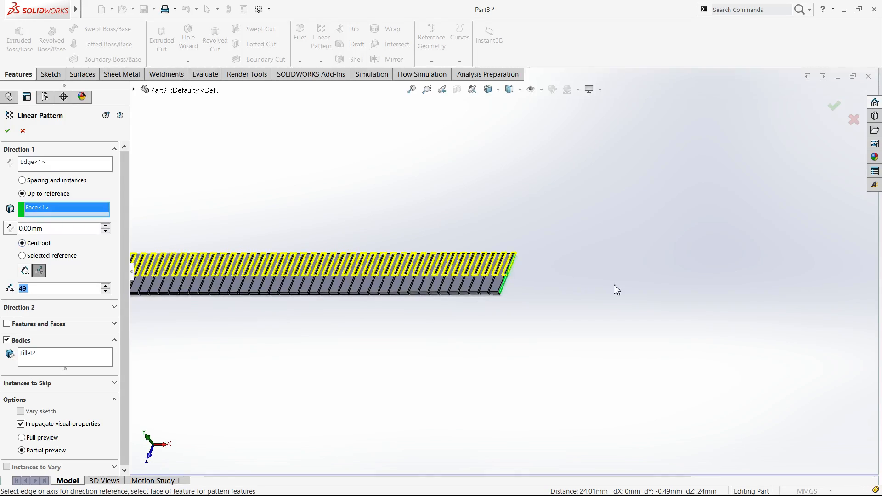
pyautogui.click(59, 256)
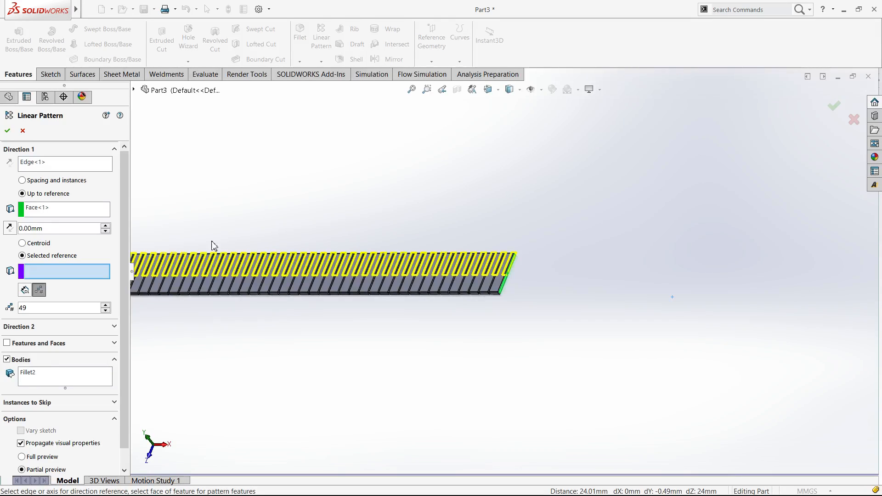
pyautogui.hotkey('ctrl', '5')
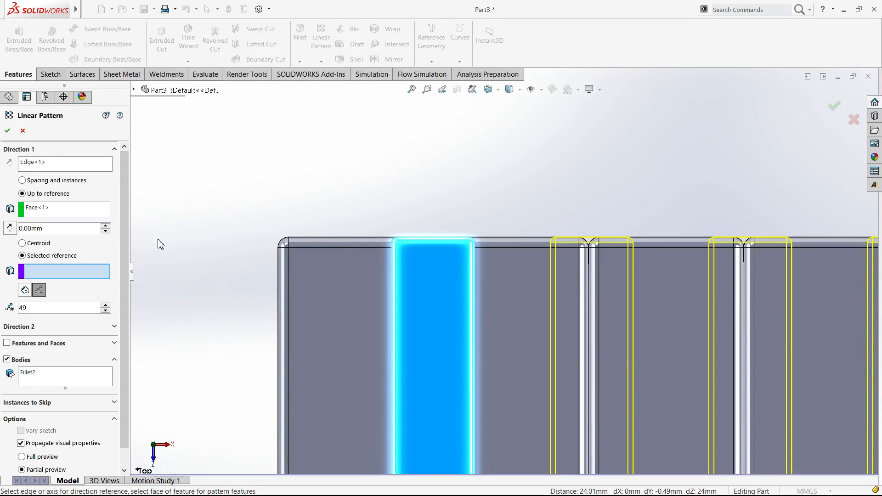
pyautogui.press('c')
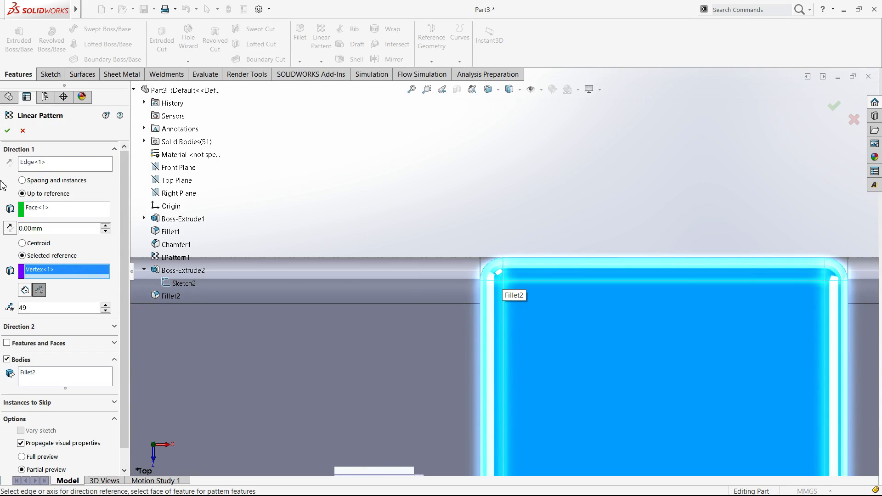
pyautogui.click(7, 130)
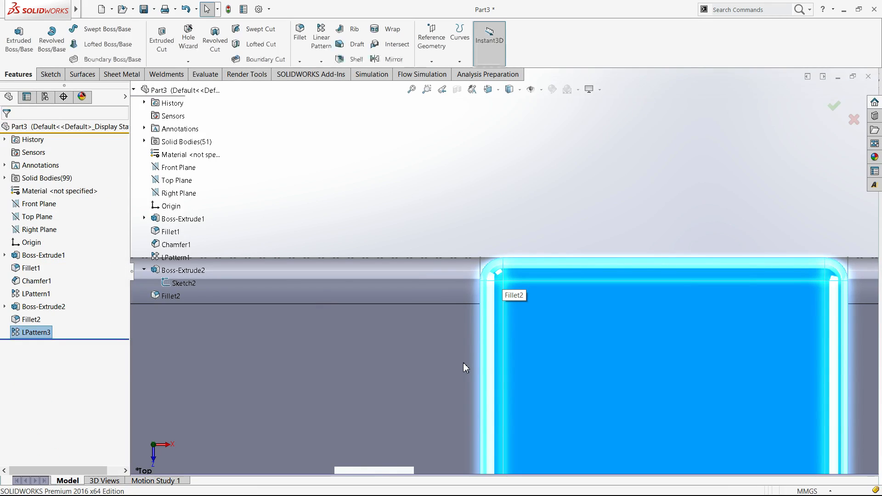
pyautogui.press('f')
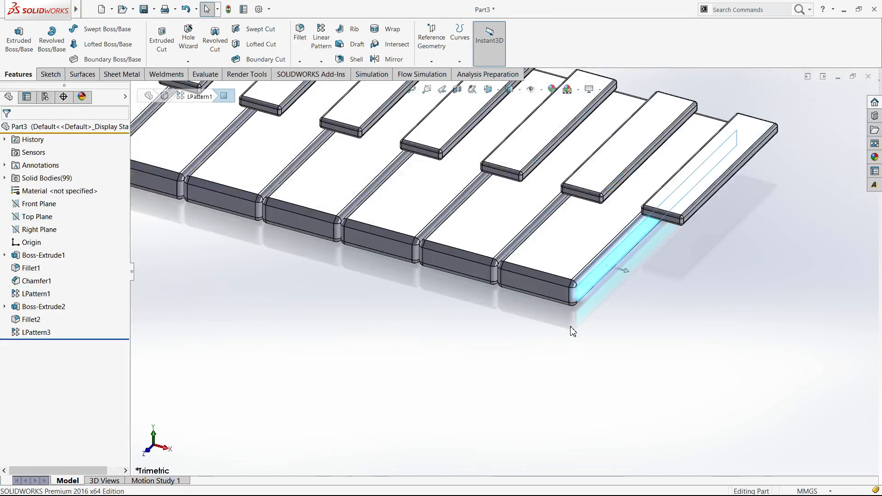
# Set the spacing of the block pattern to 29 mm.
pyautogui.click(37, 294)
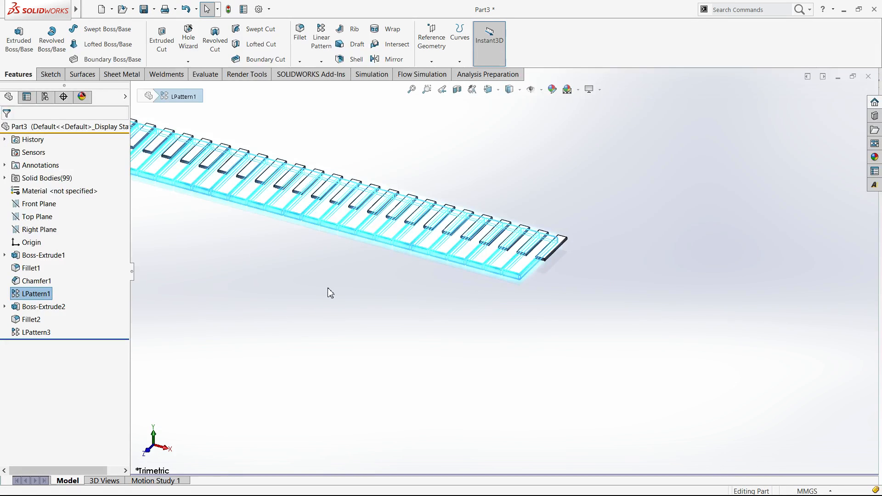
pyautogui.click(214, 313)
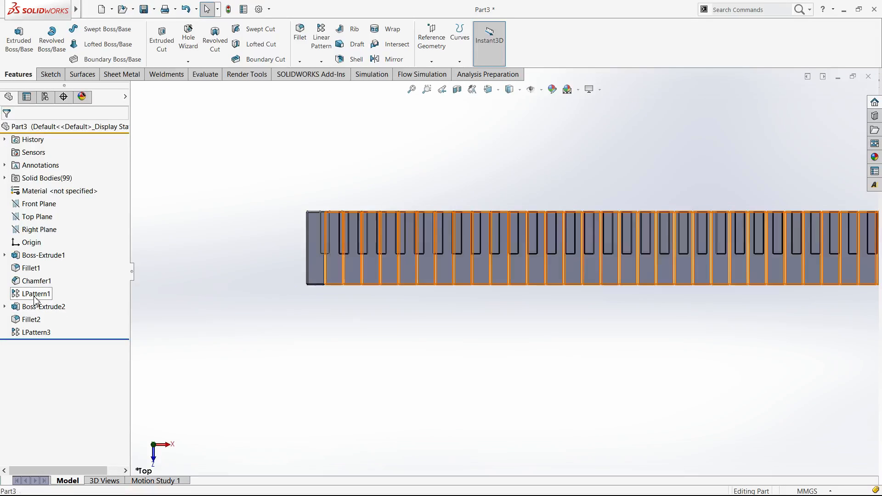
pyautogui.click(35, 296)
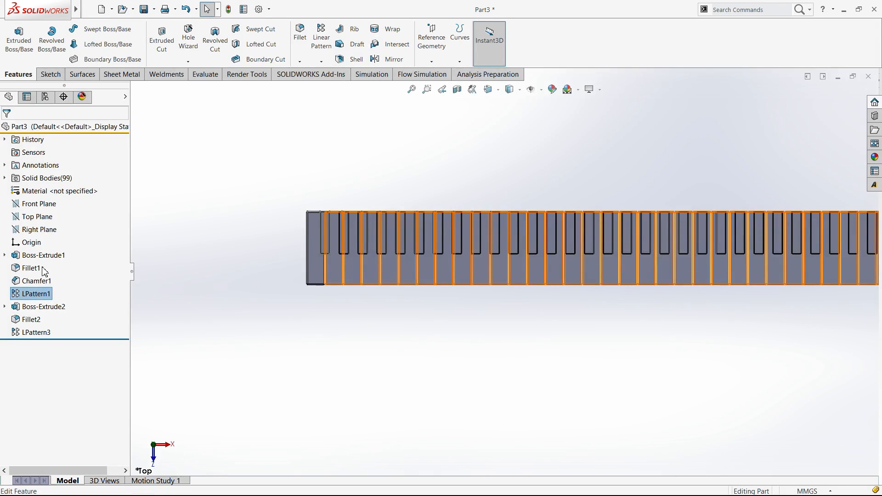
pyautogui.click(45, 271)
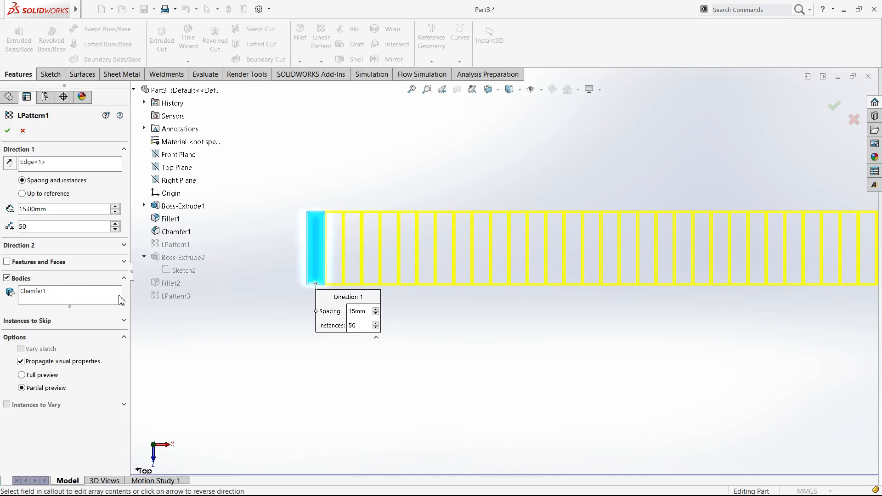
pyautogui.click(116, 207)
pyautogui.click(115, 206)
pyautogui.click(116, 207)
pyautogui.click(115, 207)
pyautogui.press('Return')
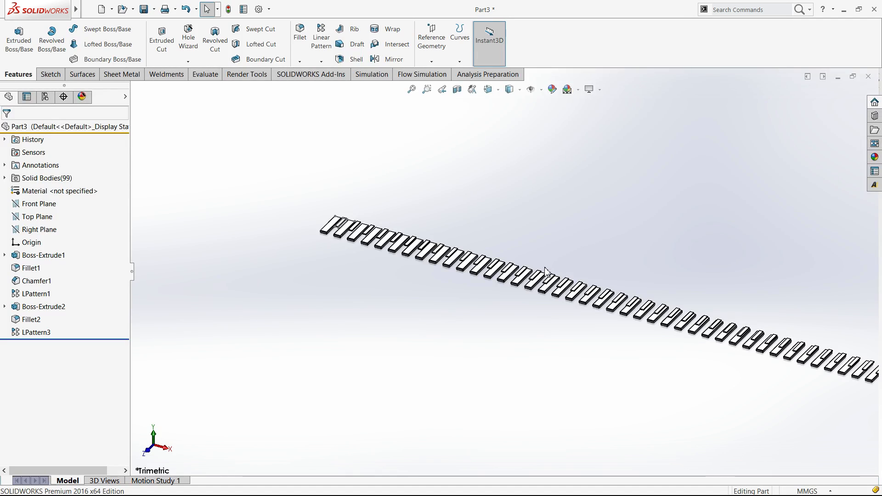
# Inspect the bars at the keyboard's far end and review the bar pattern's definition without changing it.
pyautogui.scroll(-5, 545, 256)
pyautogui.click(514, 260)
pyautogui.scroll(3, 513, 260)
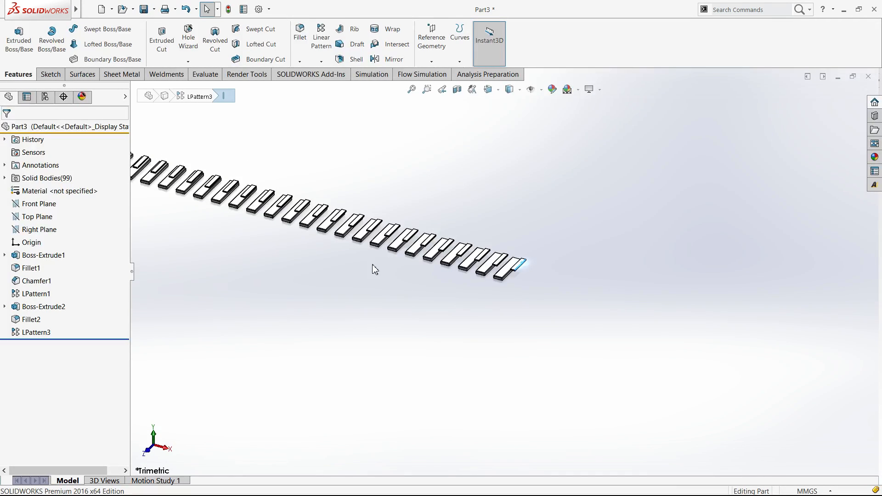
pyautogui.click(37, 332)
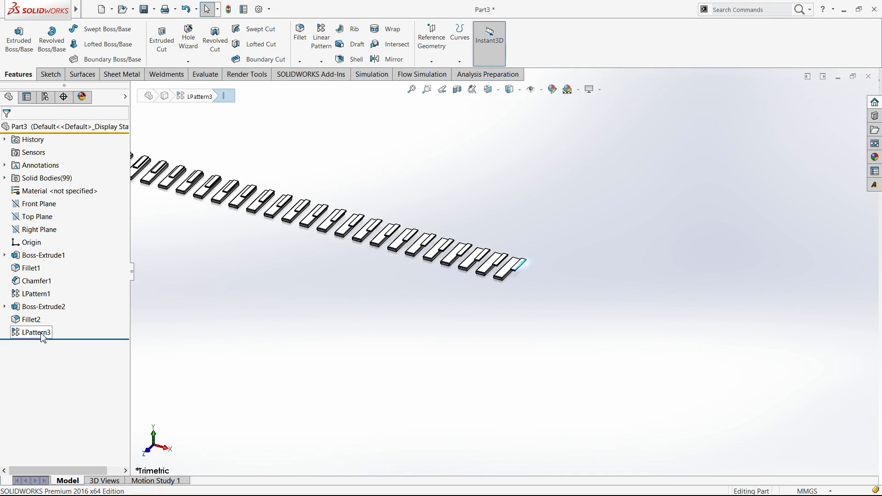
pyautogui.click(49, 307)
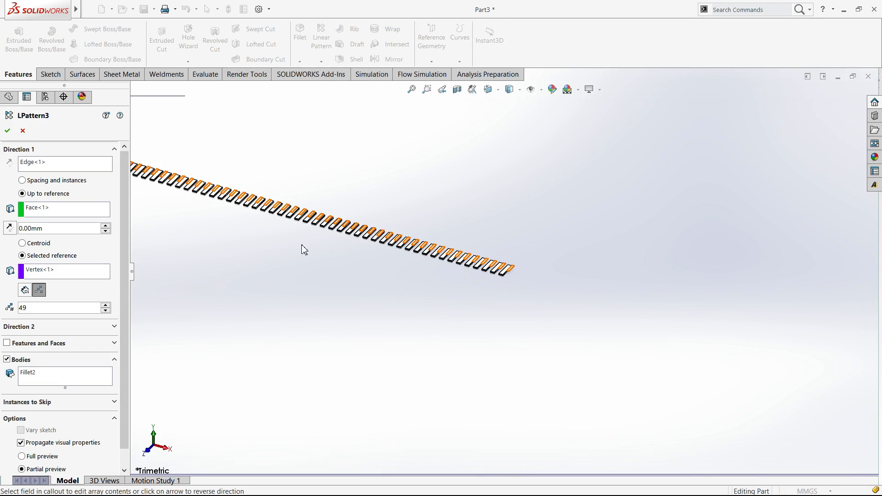
pyautogui.click(23, 131)
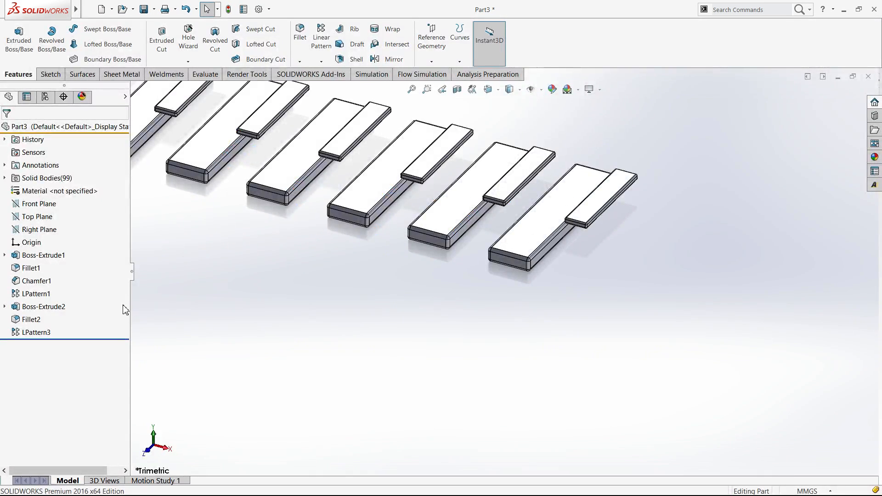
# Set the block pattern's spacing to 15 mm and reduce its number of instances.
pyautogui.click(36, 294)
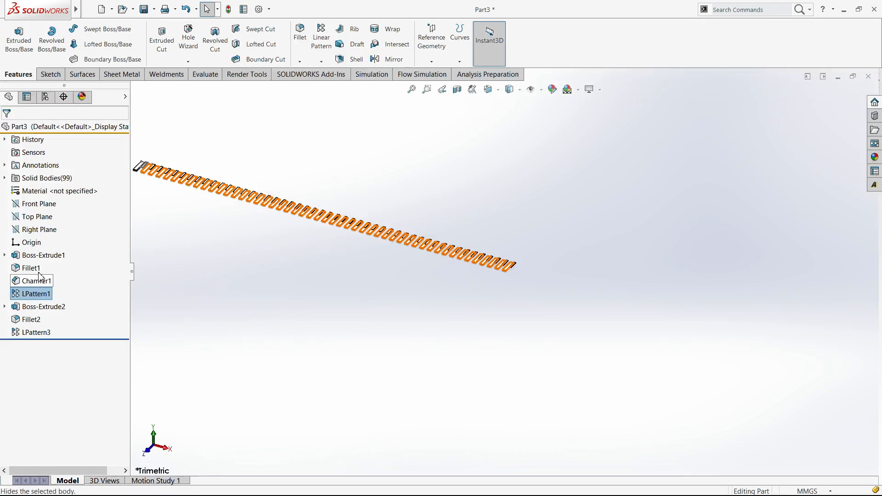
pyautogui.click(41, 271)
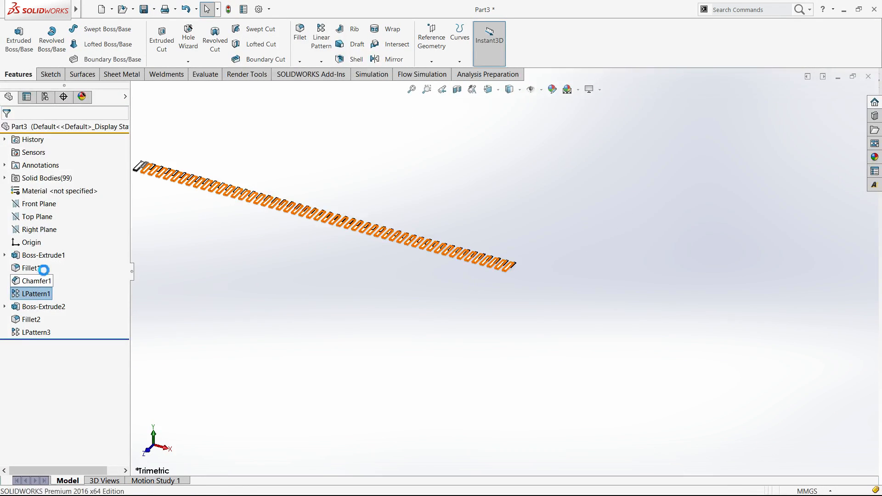
pyautogui.doubleClick(54, 210)
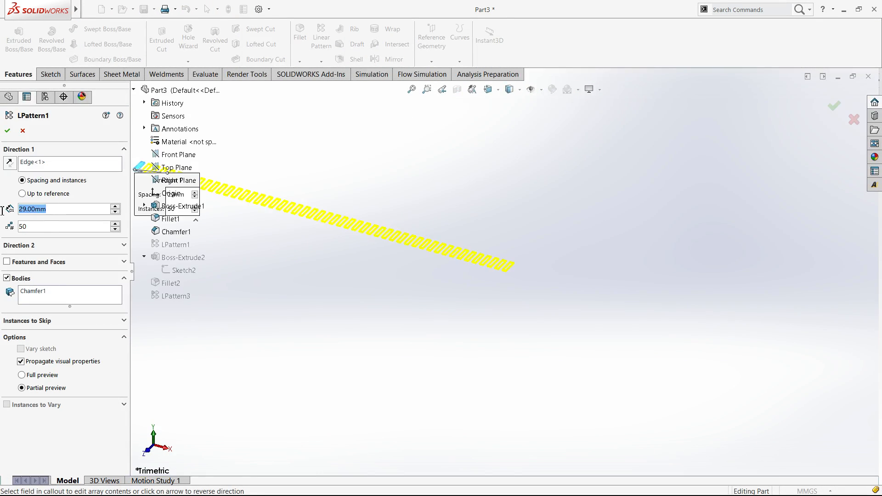
pyautogui.write('15')
pyautogui.press('Return')
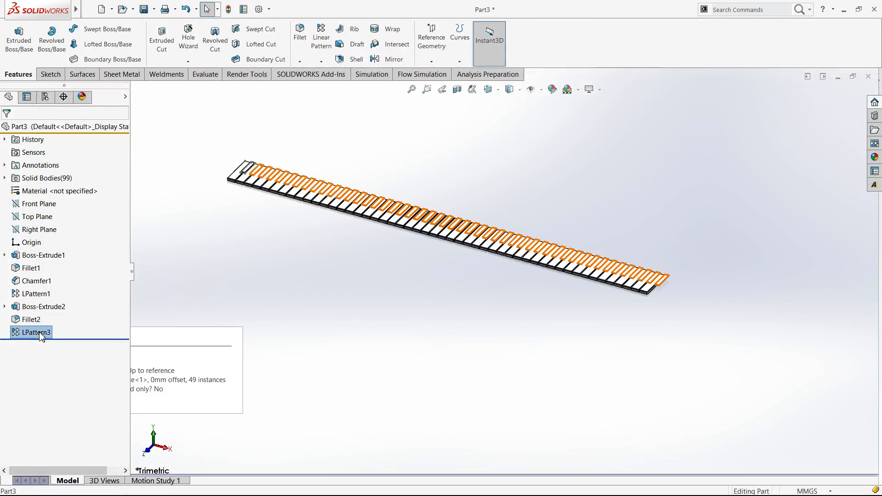
pyautogui.click(33, 293)
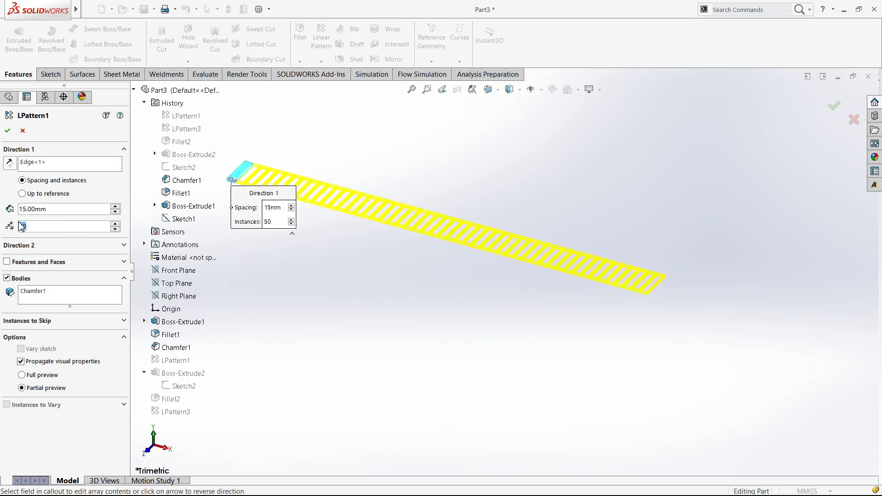
pyautogui.click(7, 130)
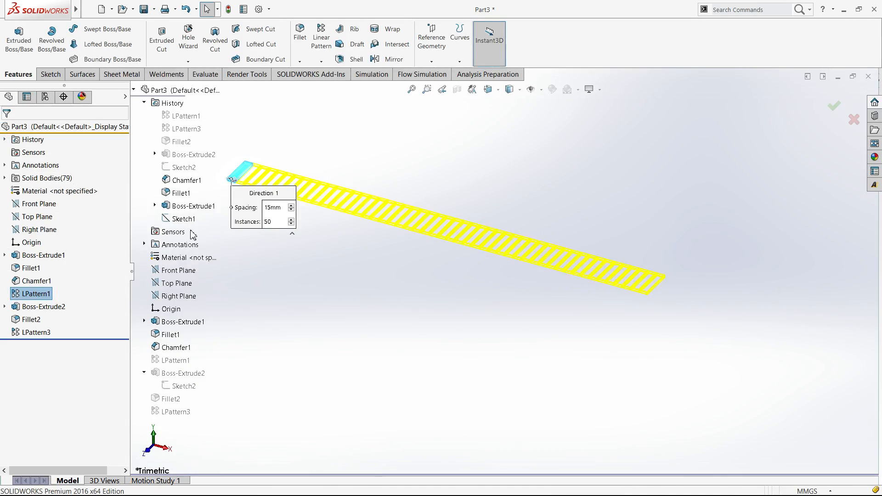
# Review the end reference in the bar pattern's definition, close it and delete the bar pattern from the part.
pyautogui.click(55, 331)
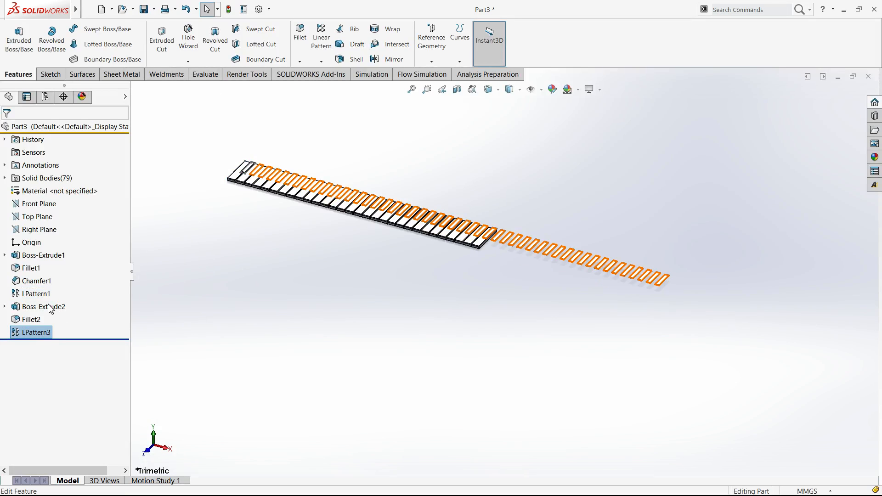
pyautogui.click(49, 305)
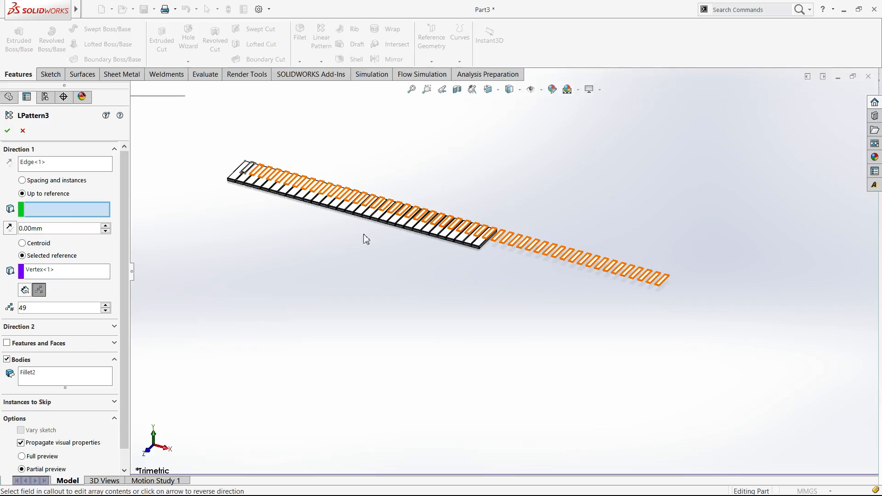
pyautogui.click(8, 131)
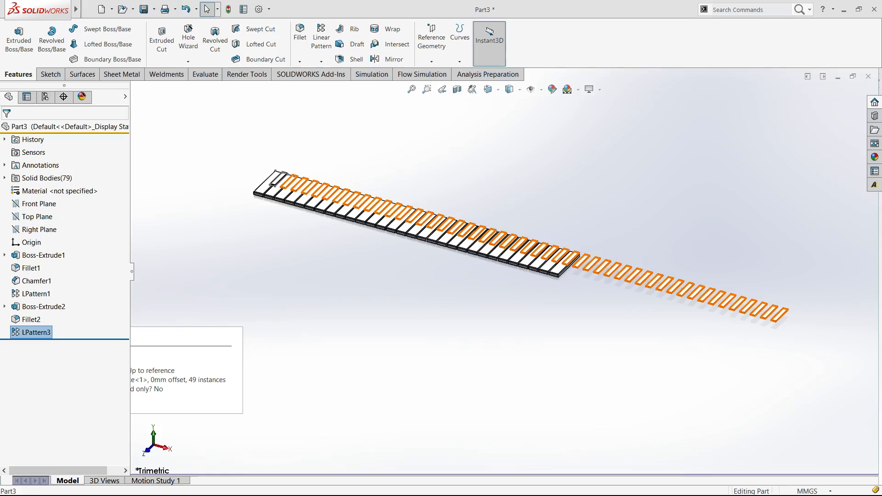
pyautogui.press('Delete')
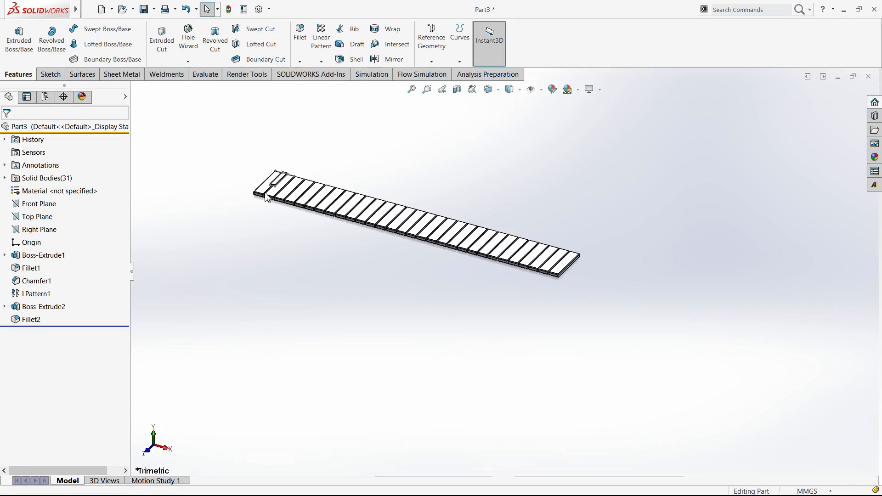
pyautogui.hotkey('ctrl', '5')
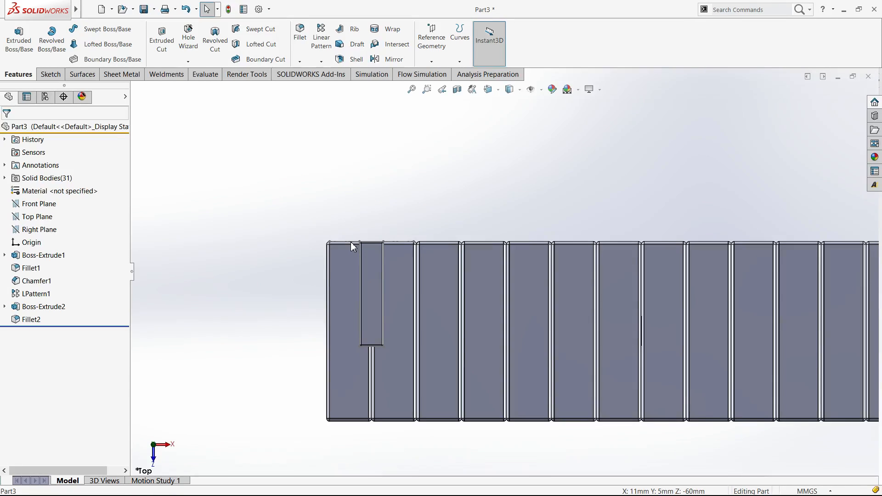
pyautogui.click(39, 306)
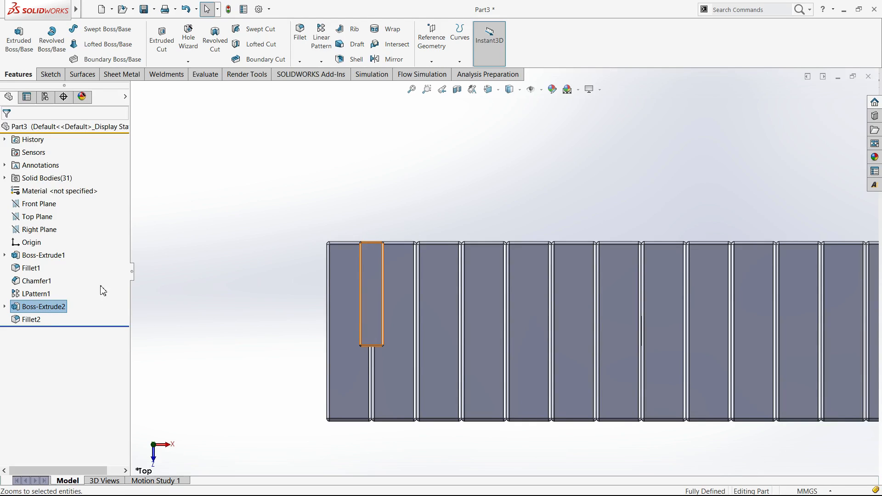
pyautogui.click(256, 274)
pyautogui.click(279, 202)
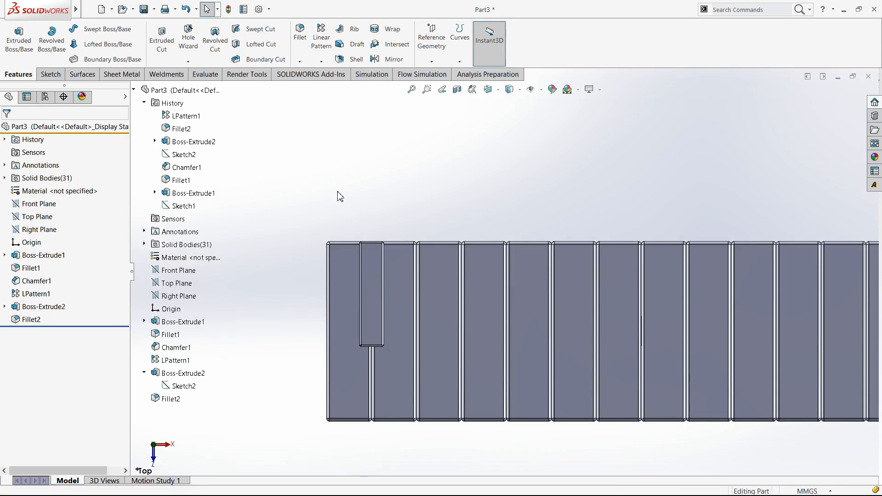
# Start a linear pattern along the first block's front edge with 15 mm spacing and 6 instances.
pyautogui.click(322, 39)
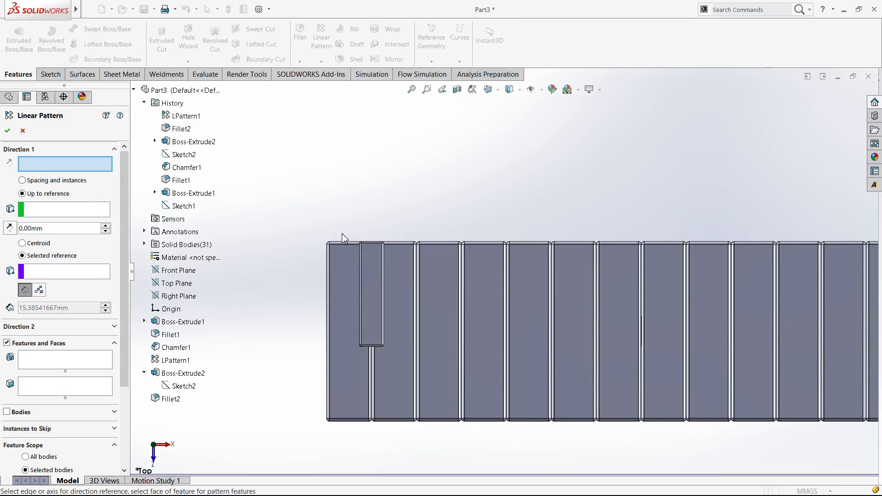
pyautogui.click(302, 275)
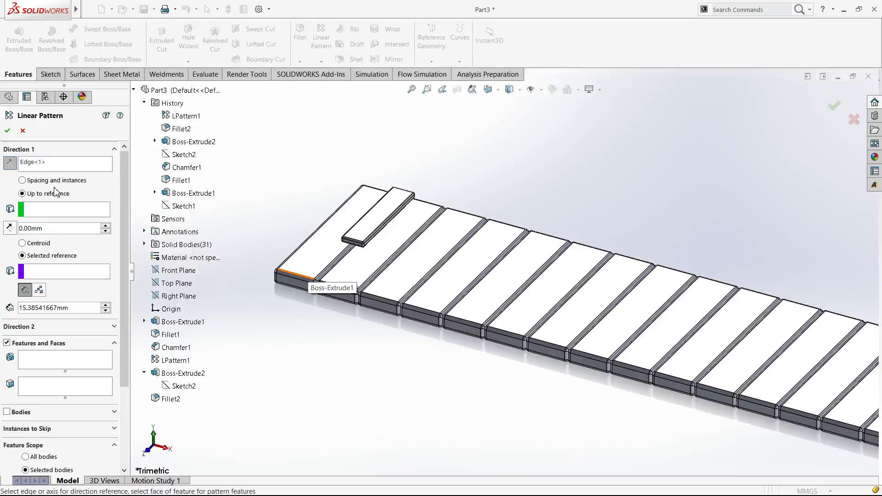
pyautogui.click(65, 180)
pyautogui.write('15')
pyautogui.press('Return')
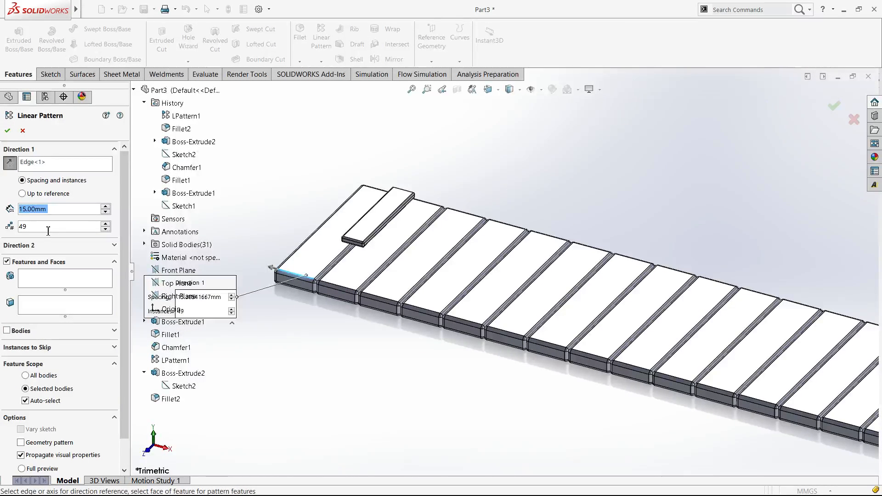
pyautogui.press('Tab')
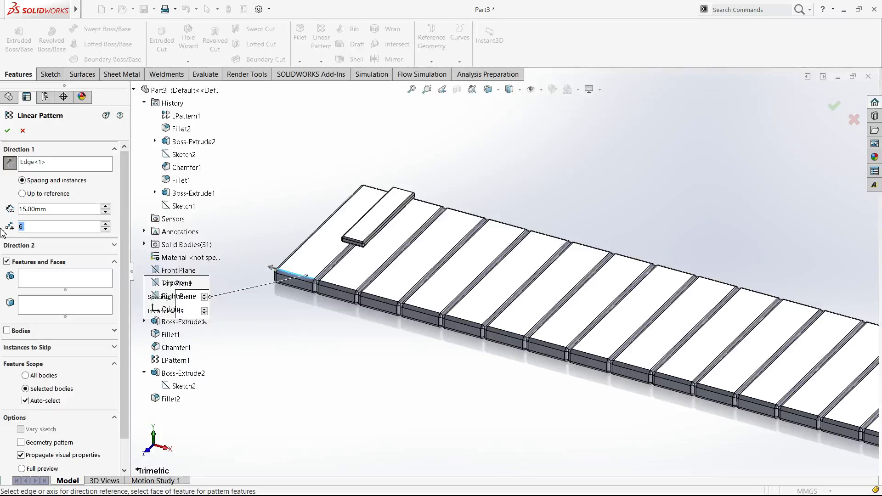
# Pattern the raised bar as a body with the direction reversed toward the keyboard and the third instance skipped.
pyautogui.click(11, 332)
pyautogui.click(7, 332)
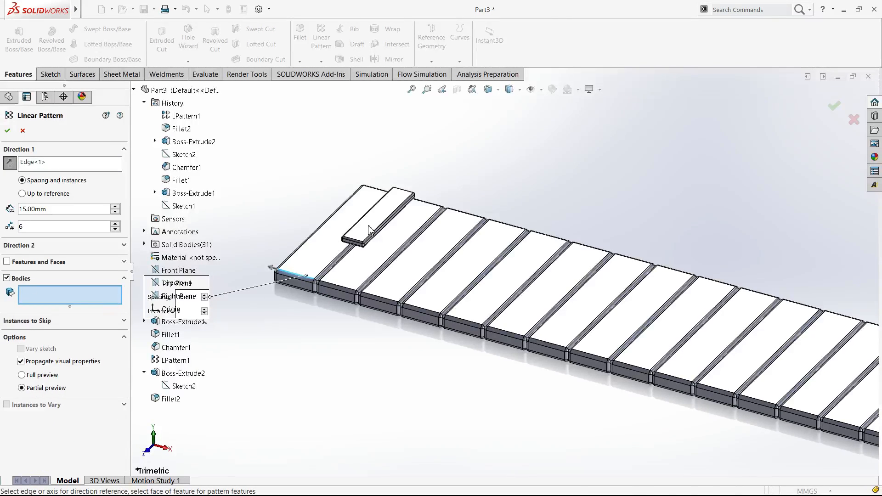
pyautogui.click(298, 256)
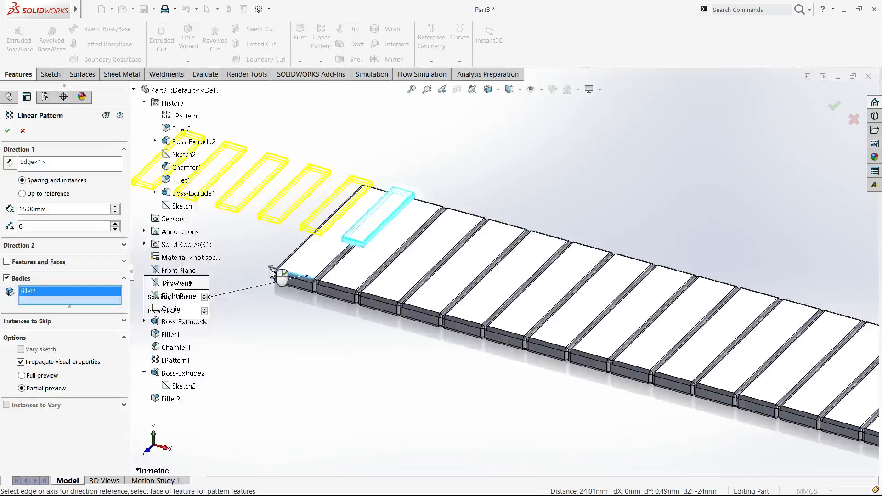
pyautogui.click(43, 322)
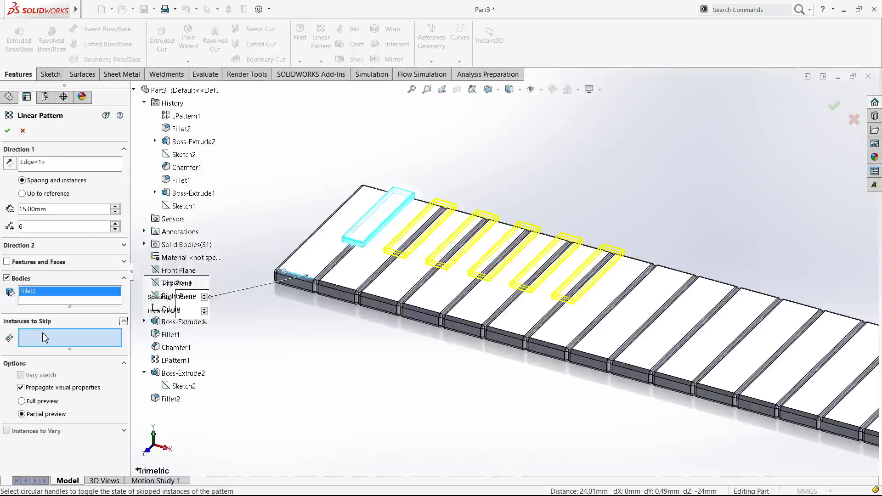
pyautogui.click(462, 240)
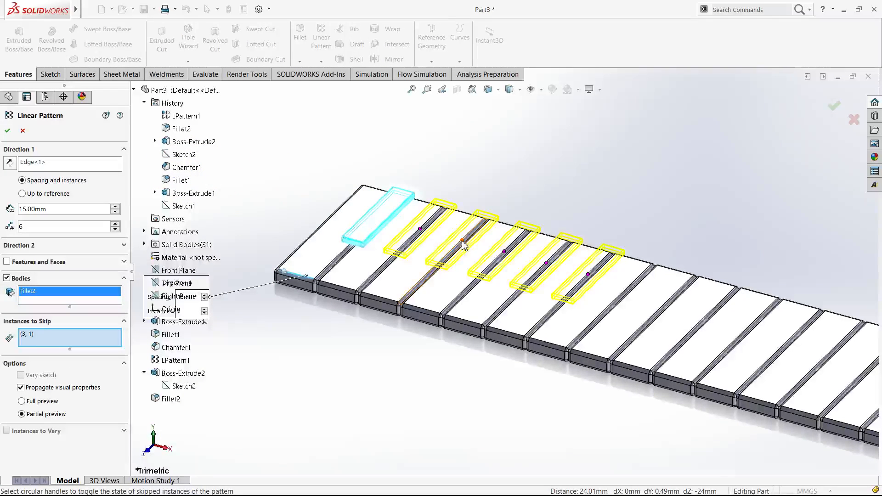
pyautogui.click(8, 131)
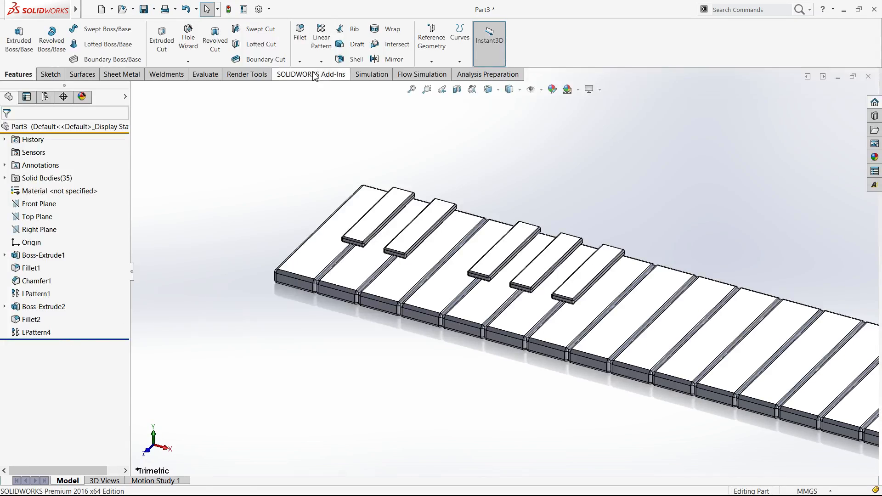
# Start another linear pattern along the first block's front edge with the raised bar's extrusion and fillet as features.
pyautogui.click(321, 46)
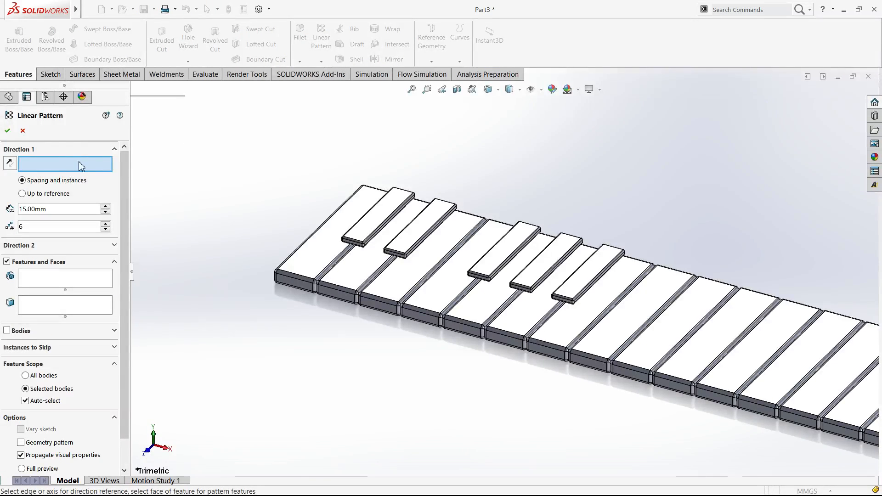
pyautogui.click(297, 278)
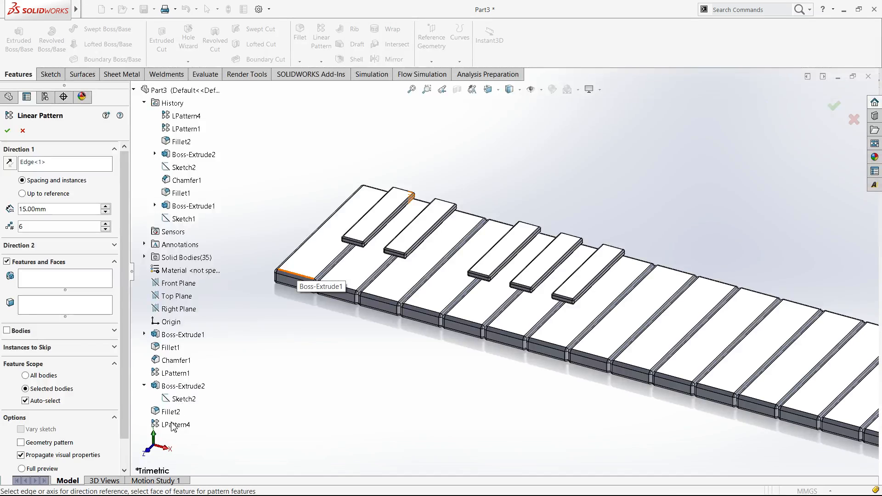
pyautogui.click(66, 281)
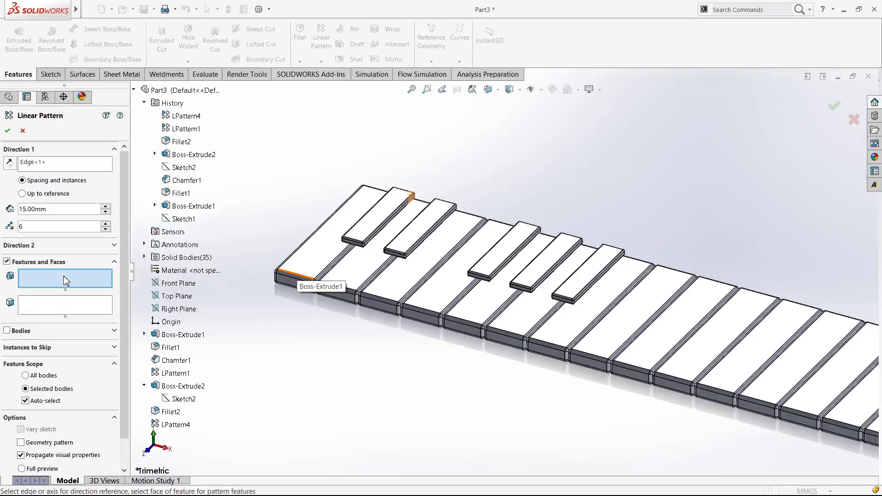
pyautogui.click(29, 335)
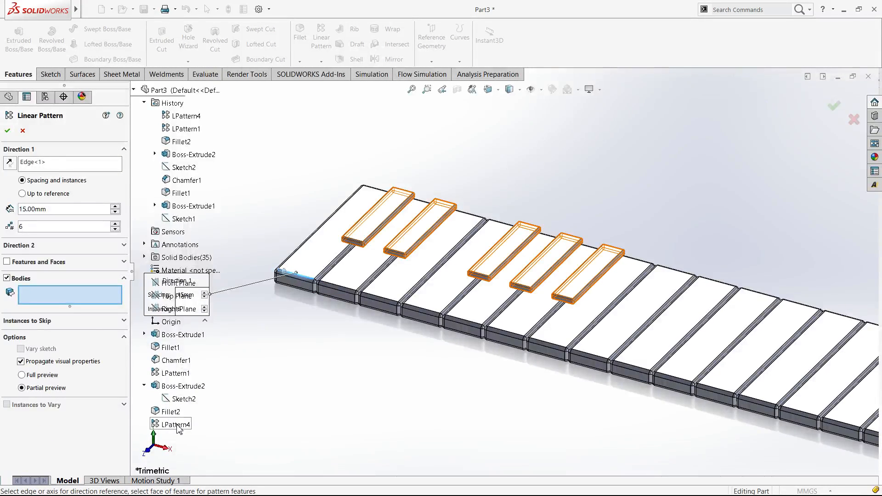
pyautogui.click(36, 263)
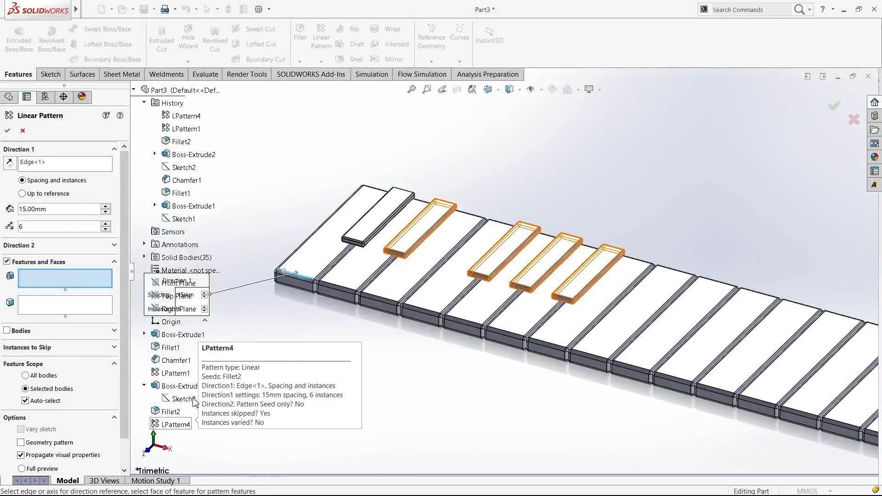
pyautogui.click(184, 386)
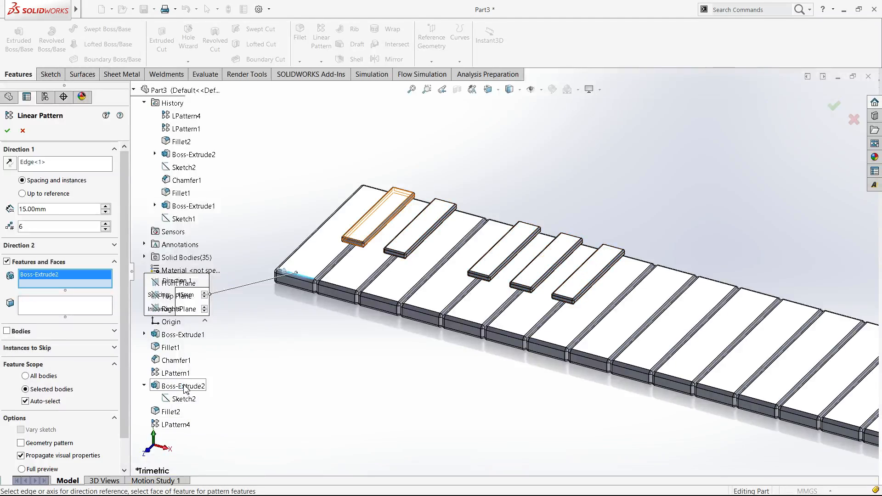
pyautogui.click(170, 412)
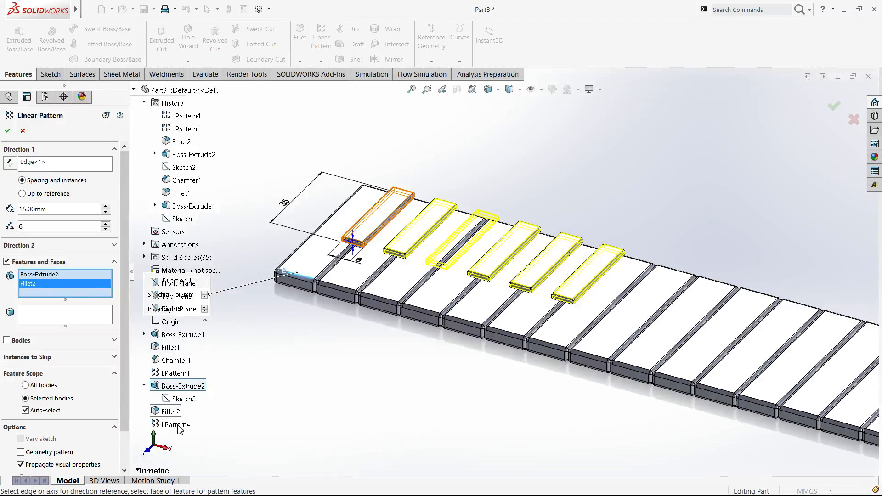
pyautogui.click(177, 425)
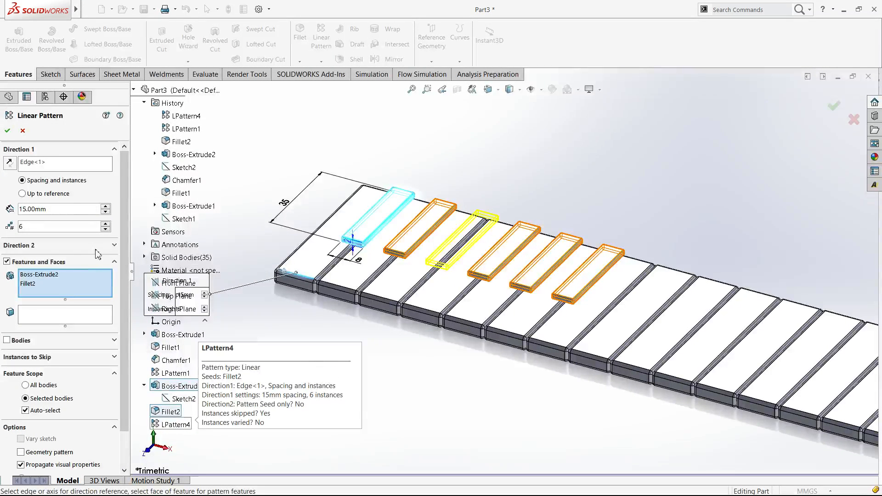
# Set the new bar pattern to 5 instances and its spacing to 90 mm.
pyautogui.click(105, 225)
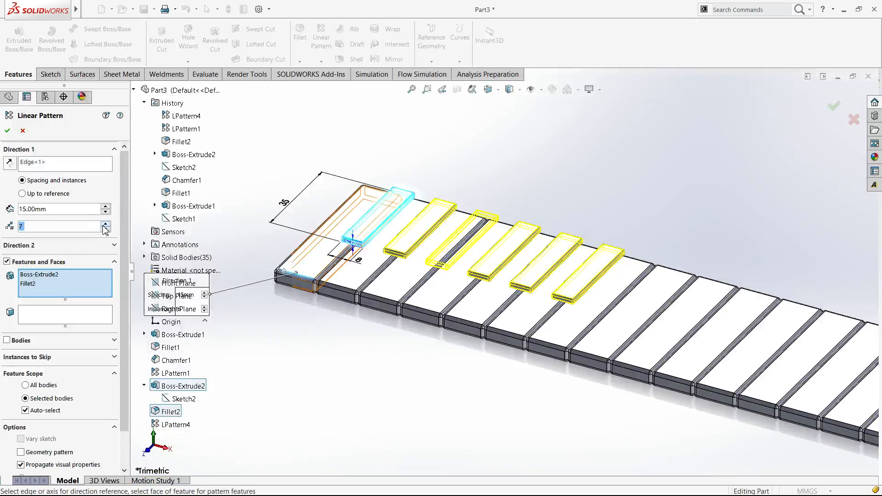
pyautogui.click(105, 225)
pyautogui.click(106, 225)
pyautogui.click(105, 230)
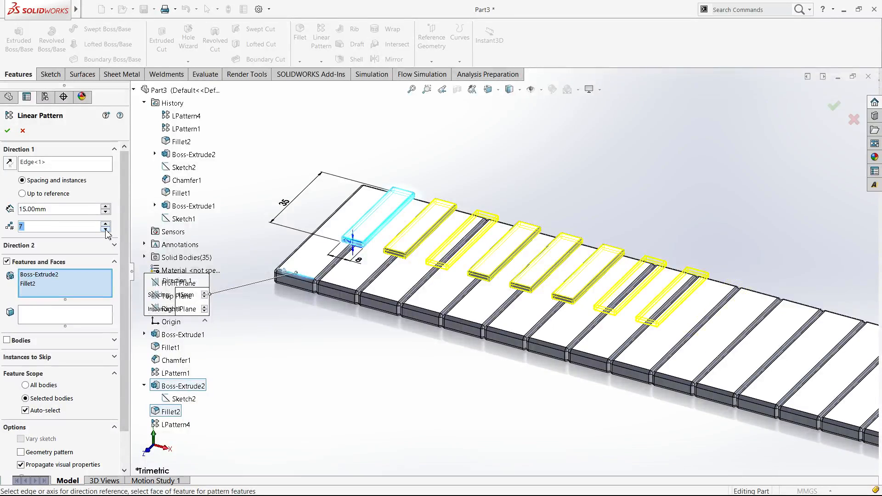
pyautogui.click(106, 230)
pyautogui.click(105, 230)
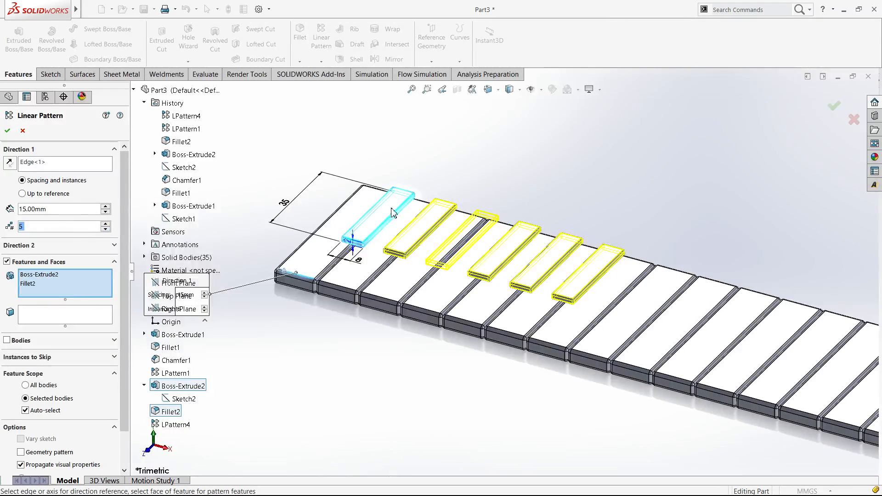
pyautogui.click(85, 210)
pyautogui.write('*6')
pyautogui.press('Return')
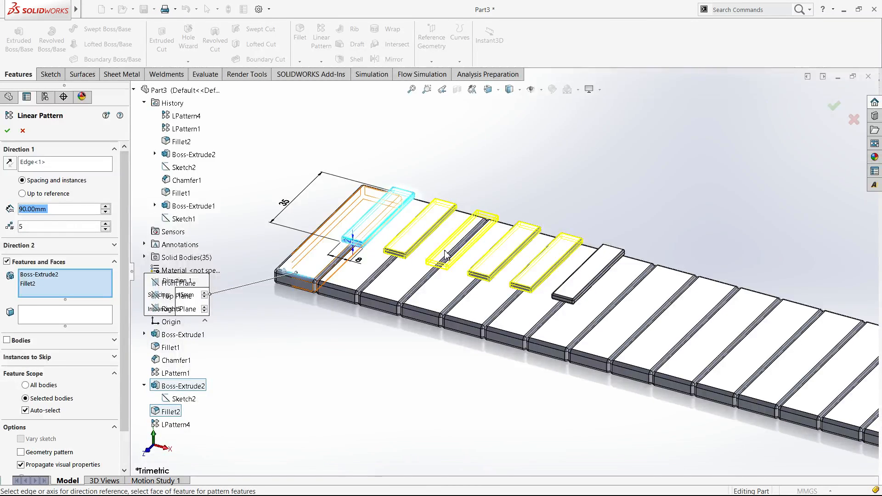
# Clear the pattern's selected features and try to pick the raised bars again as features from above.
pyautogui.scroll(4, 473, 338)
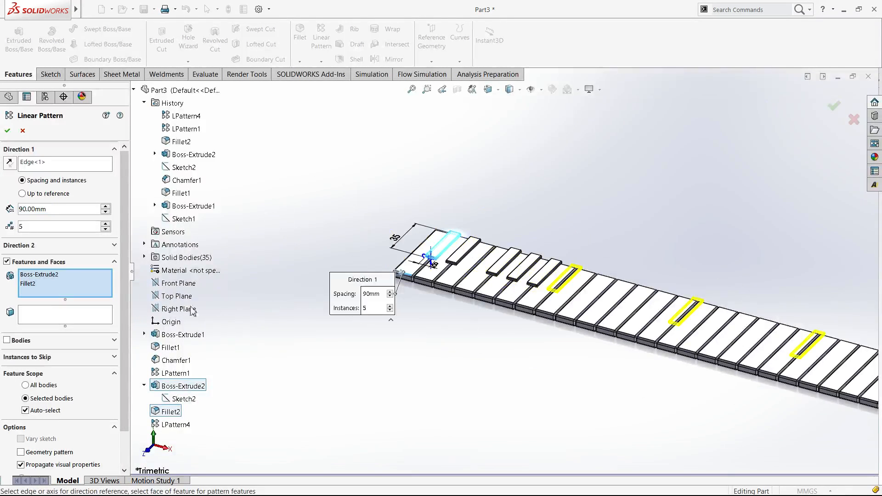
pyautogui.rightClick(59, 286)
pyautogui.click(80, 291)
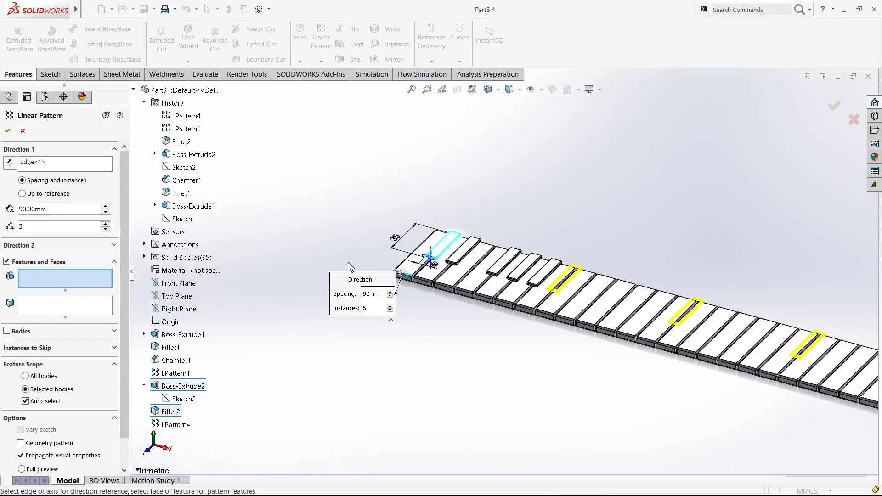
pyautogui.hotkey('ctrl', '5')
pyautogui.click(370, 264)
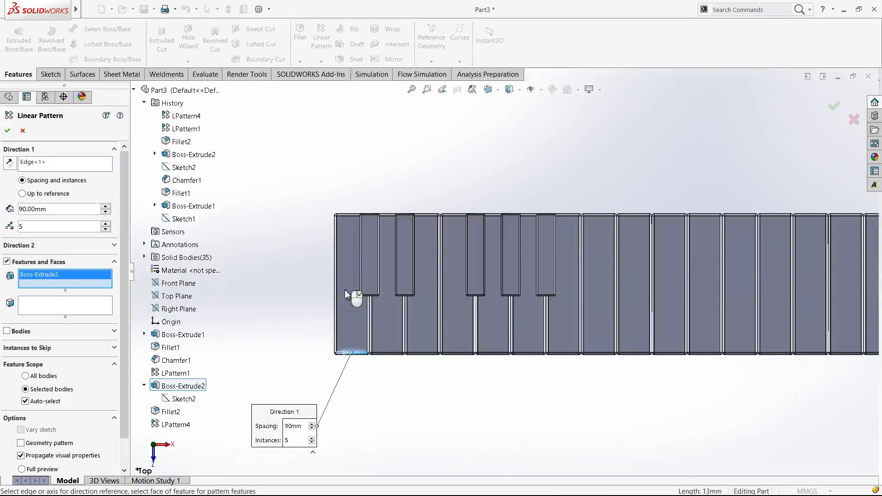
pyautogui.click(169, 413)
pyautogui.click(405, 263)
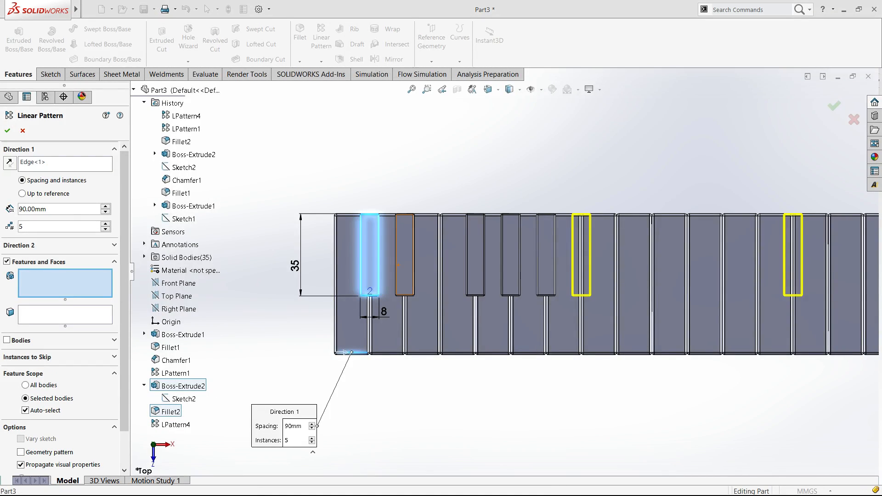
# Switch the pattern from features to bodies and select all five raised bars as the bodies to repeat.
pyautogui.click(7, 262)
pyautogui.click(7, 278)
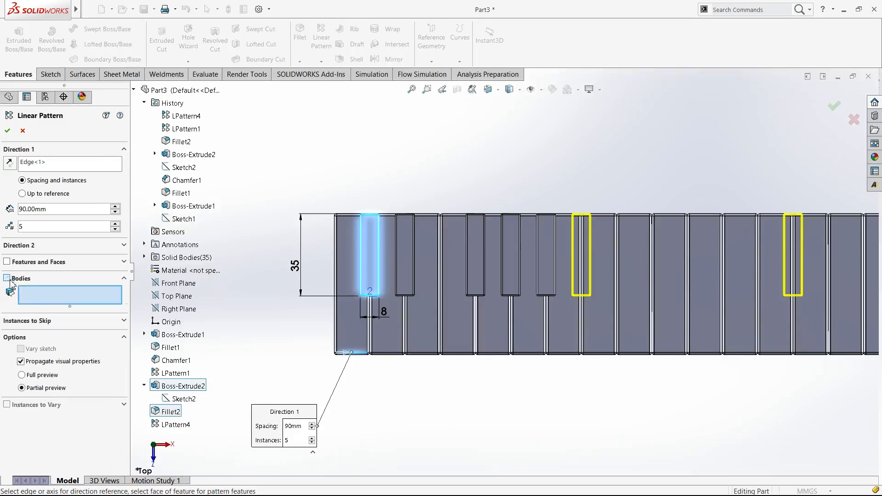
pyautogui.click(370, 256)
pyautogui.click(405, 257)
pyautogui.click(478, 255)
pyautogui.click(515, 256)
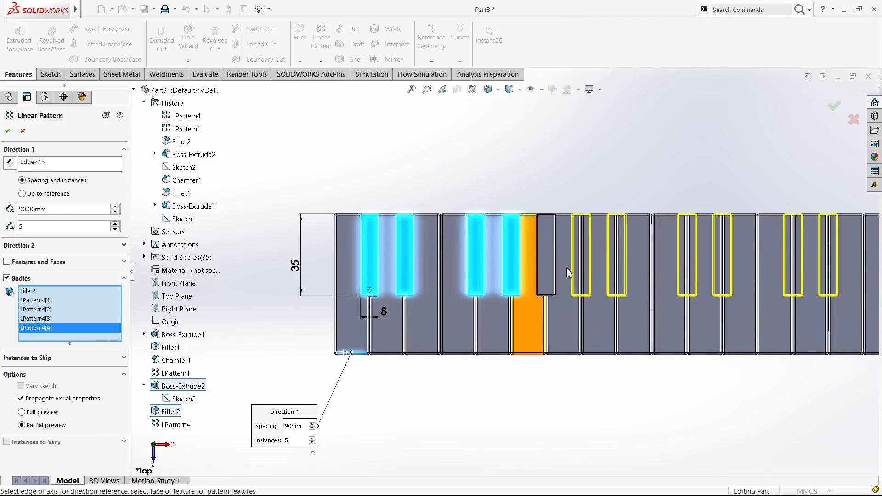
# Increase the pattern spacing by 15 mm to 105 mm and create the pattern of the five bars.
pyautogui.click(62, 210)
pyautogui.write('+15')
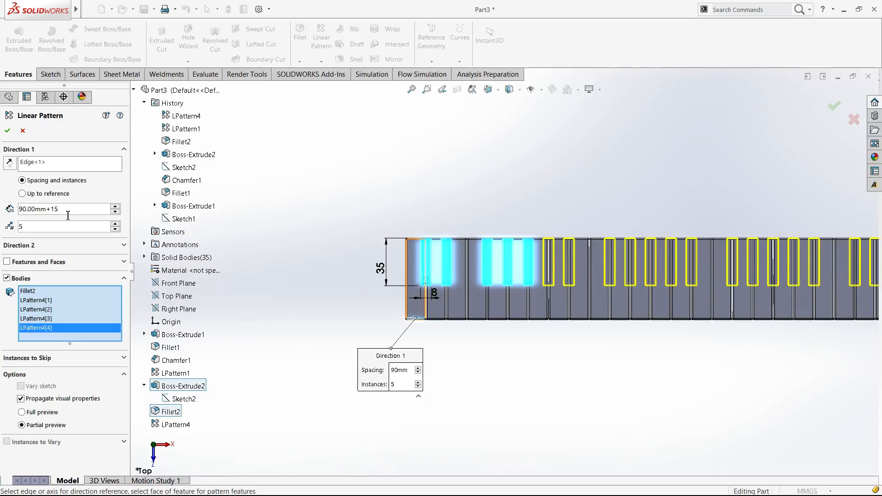
pyautogui.press('Return')
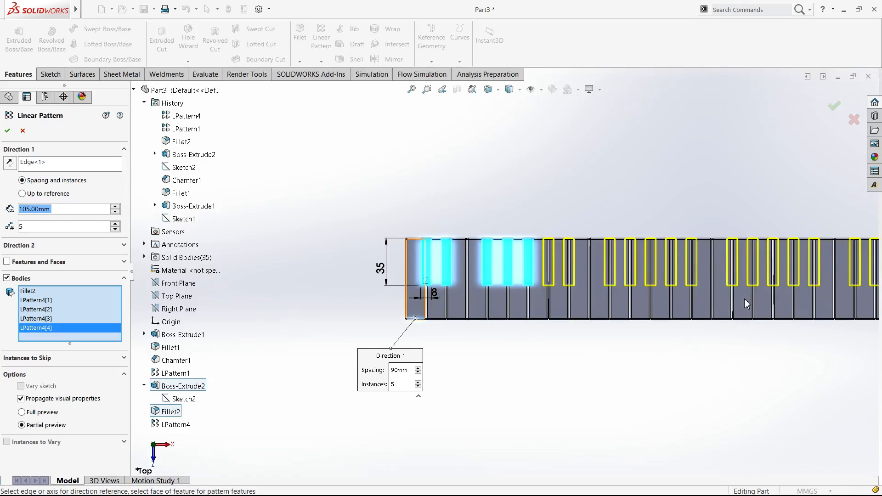
pyautogui.click(835, 107)
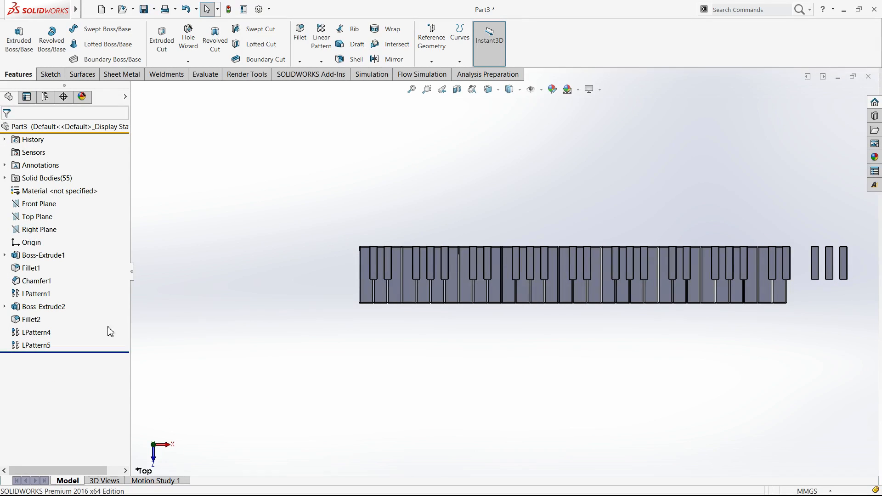
# Raise the block pattern's number of instances to 40 and reduce it to 35.
pyautogui.click(37, 294)
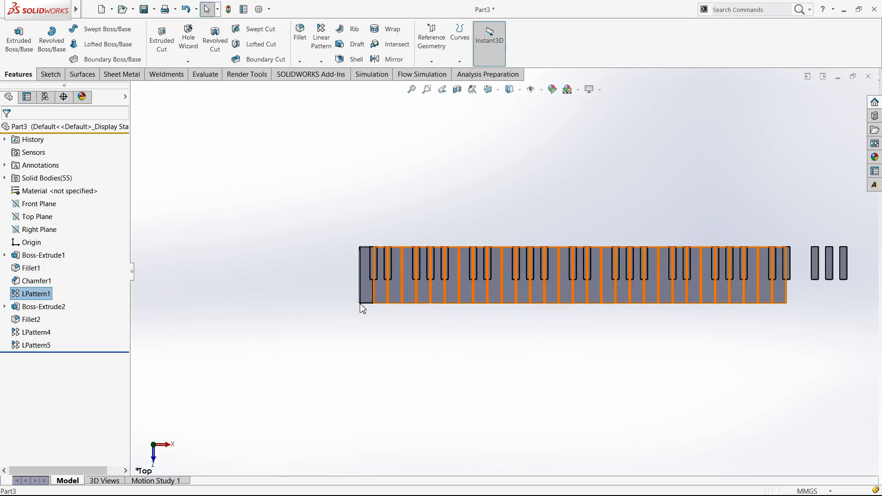
pyautogui.click(188, 301)
pyautogui.click(36, 297)
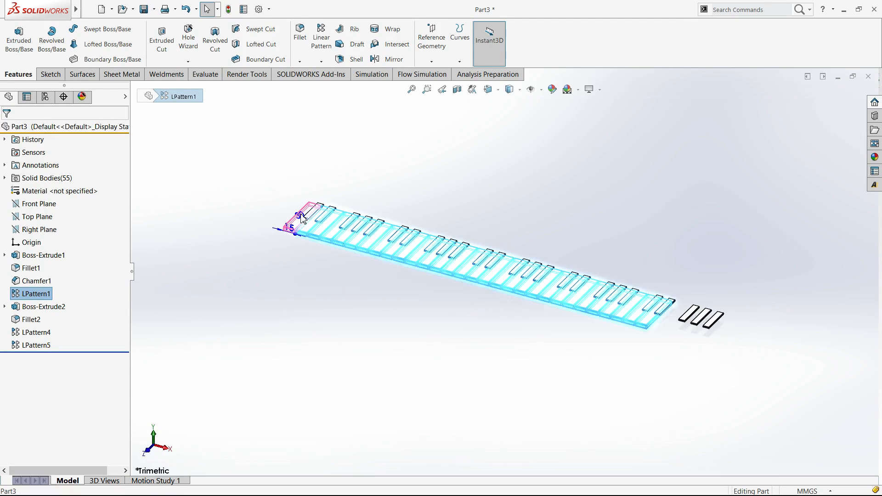
pyautogui.click(302, 215)
pyautogui.write('40')
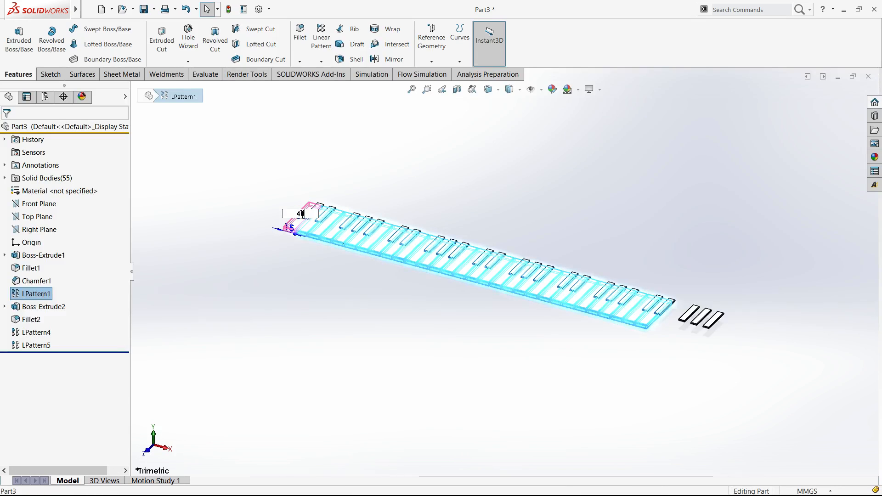
pyautogui.press('Return')
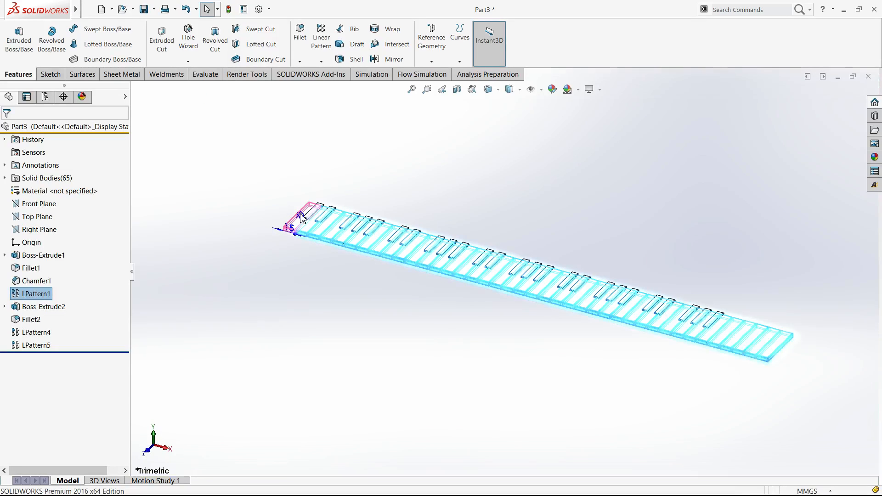
pyautogui.press('Return')
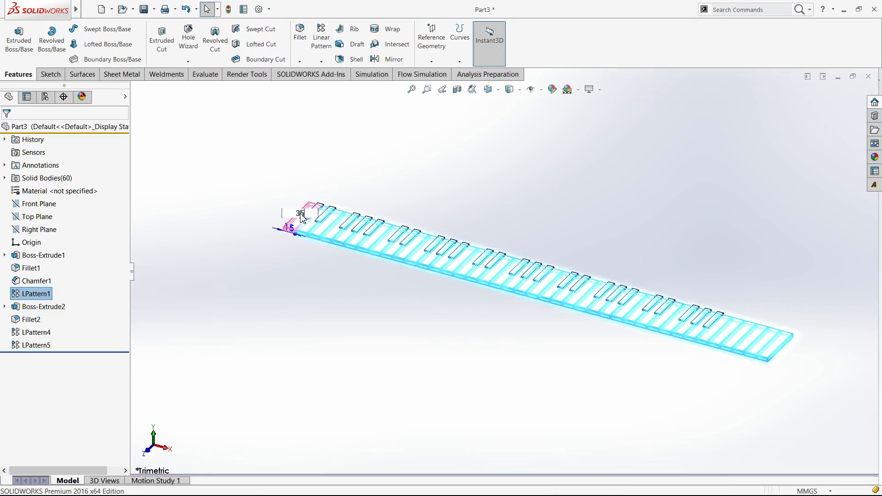
pyautogui.moveTo(461, 380)
pyautogui.mouseDown(button='middle')
pyautogui.moveTo(461, 286)
pyautogui.moveTo(469, 369)
pyautogui.mouseUp(button='middle')
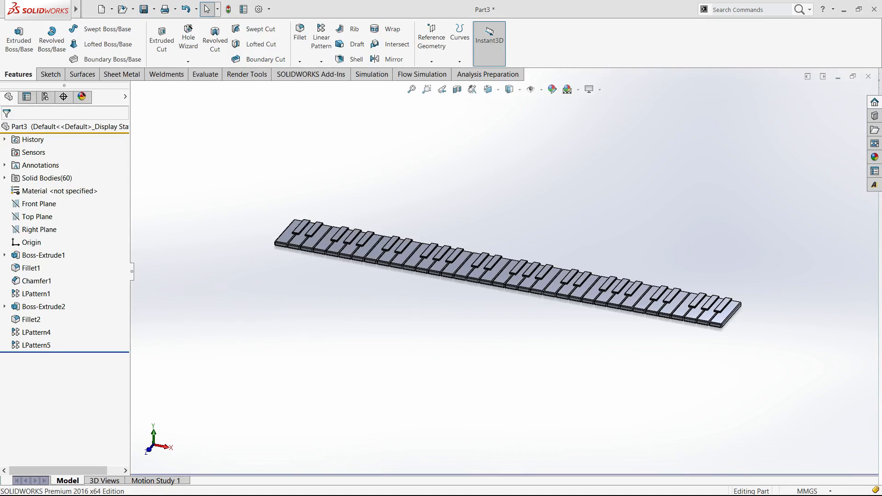
pyautogui.hotkey('ctrl', '7')
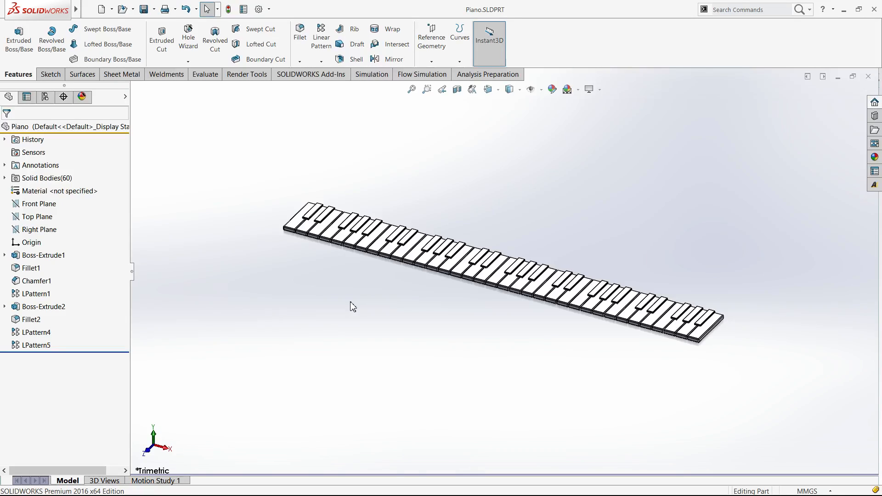
# Try to apply the black medium gloss plastic appearance to the first white key.
pyautogui.click(874, 157)
pyautogui.click(739, 118)
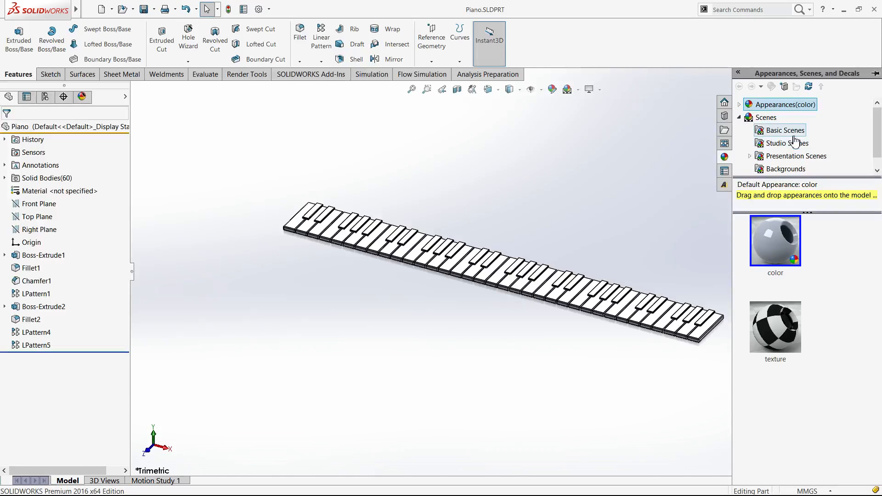
pyautogui.click(739, 105)
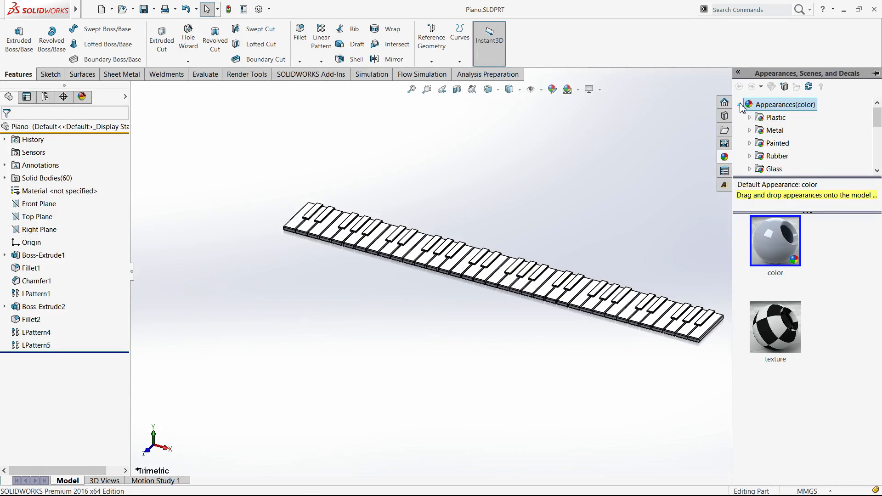
pyautogui.doubleClick(763, 118)
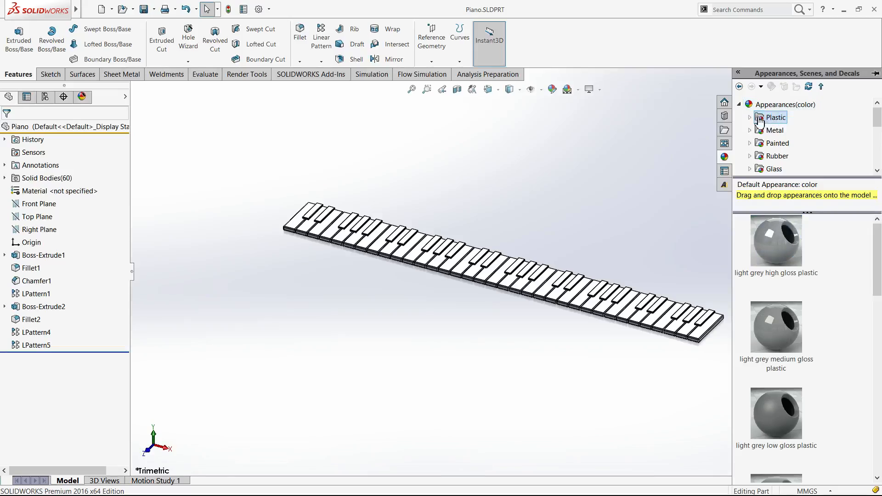
pyautogui.click(798, 131)
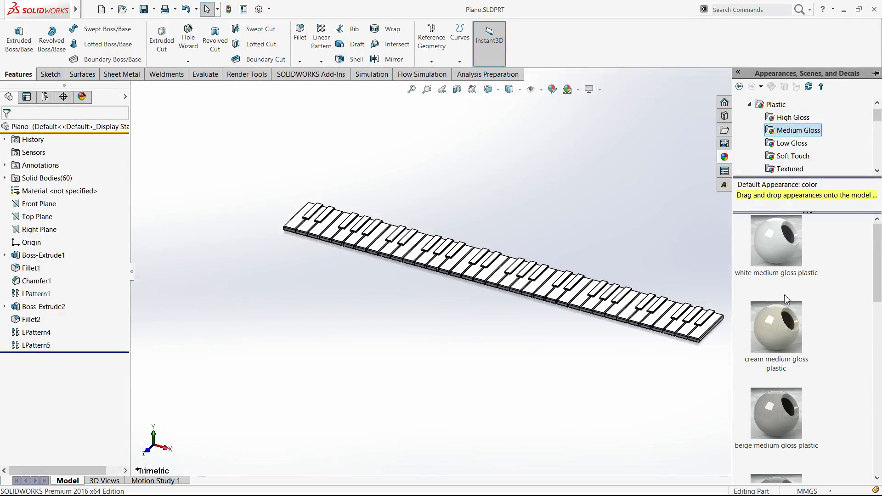
pyautogui.scroll(-10, 821, 334)
pyautogui.moveTo(768, 286); pyautogui.dragTo(280, 227)
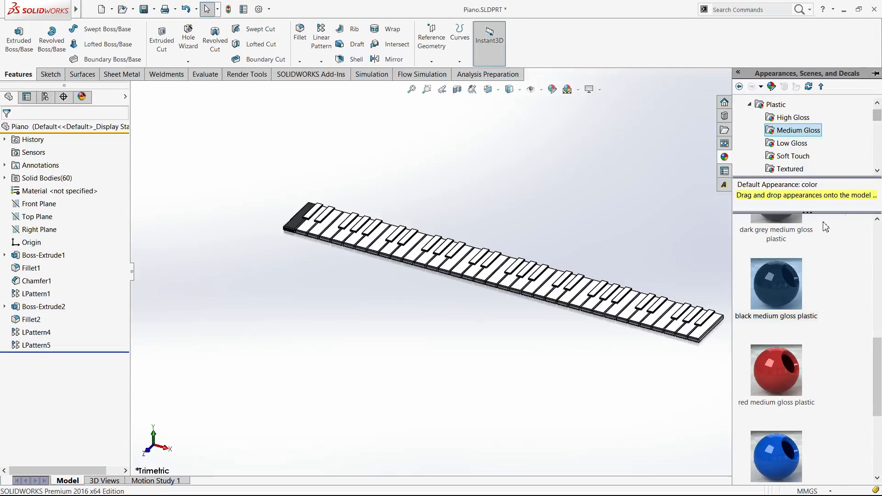
pyautogui.scroll(-4, 296, 252)
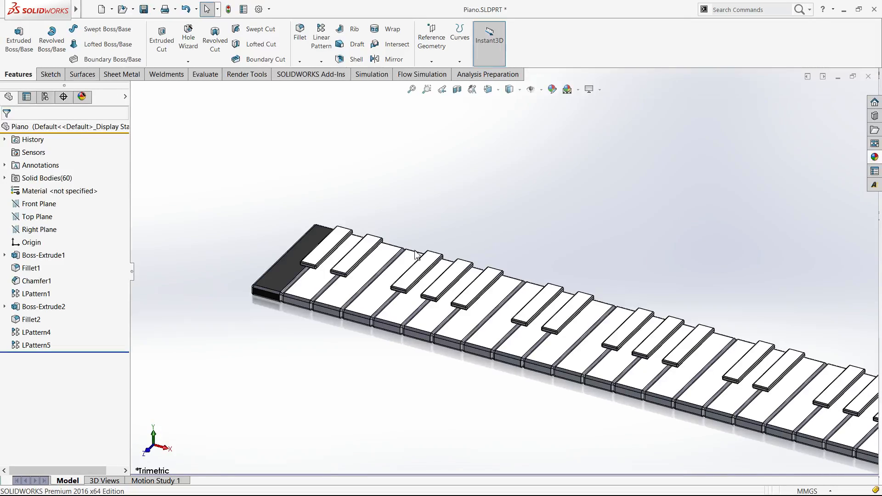
pyautogui.scroll(2, 384, 251)
# Apply the black medium gloss plastic appearance to all the raised keys along the keyboard.
pyautogui.click(385, 251)
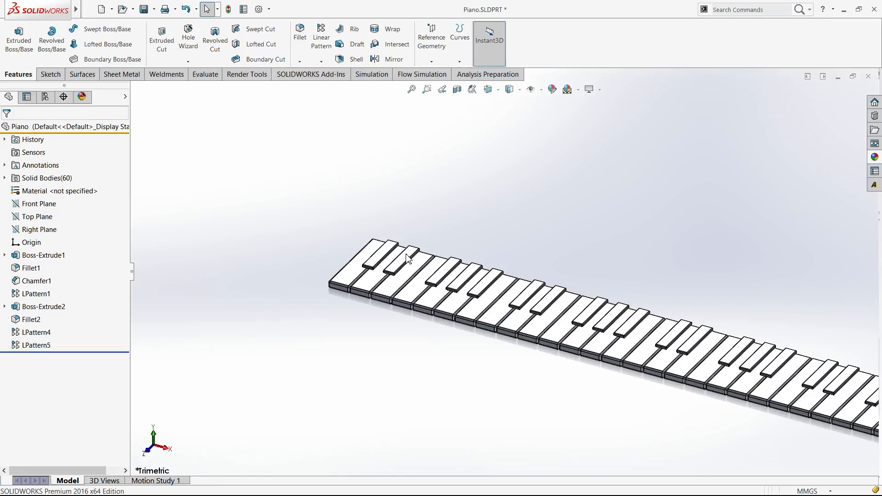
pyautogui.click(406, 254)
pyautogui.click(506, 222)
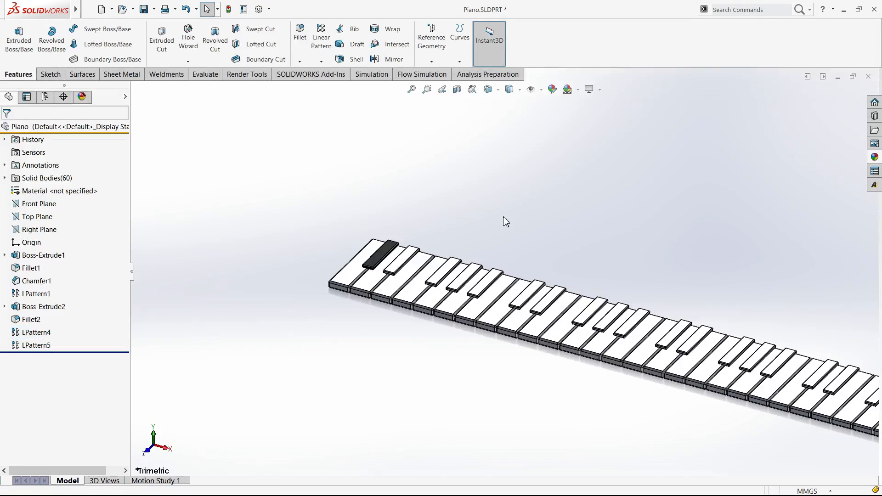
pyautogui.click(534, 285)
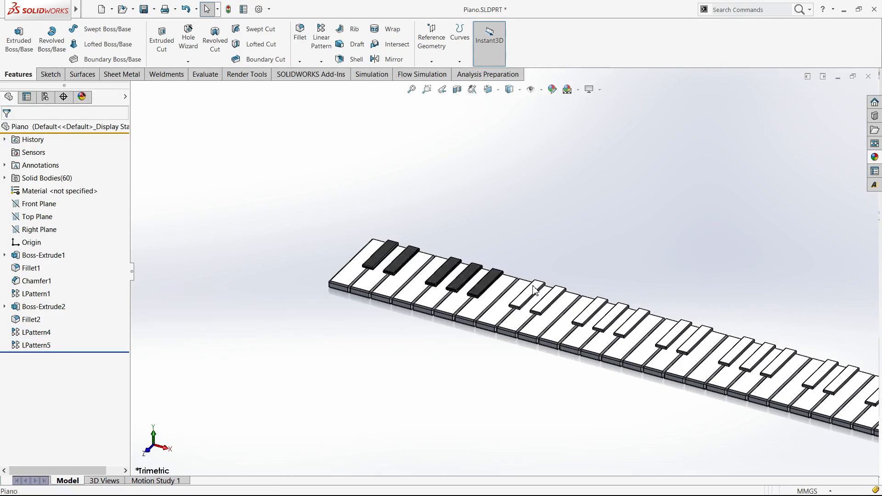
pyautogui.click(634, 252)
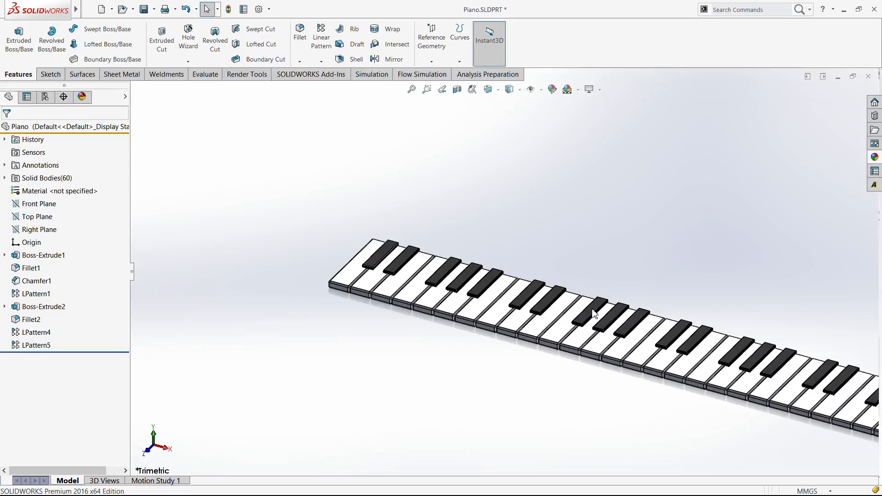
pyautogui.scroll(5, 598, 351)
pyautogui.moveTo(597, 354); pyautogui.dragTo(600, 375, button='middle')
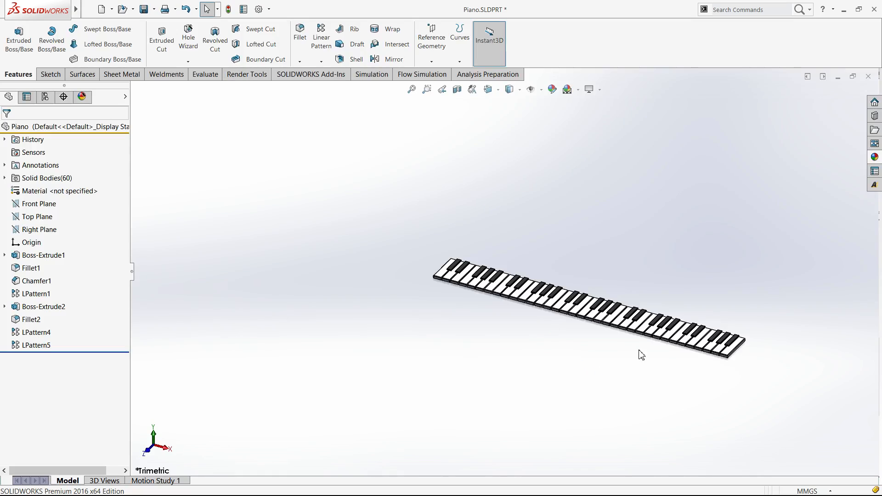
# Apply the white medium gloss plastic appearance to all the white keys, including their front faces and rounded edges.
pyautogui.click(874, 157)
pyautogui.scroll(2, 798, 271)
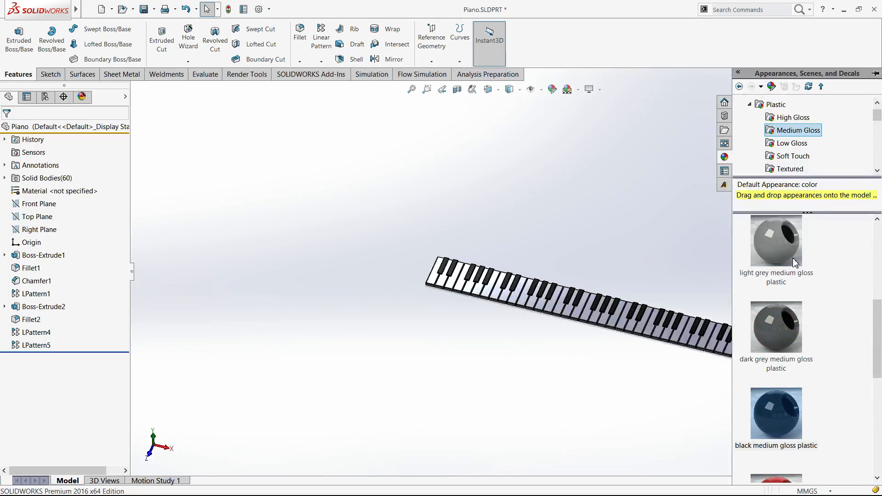
pyautogui.scroll(3, 848, 312)
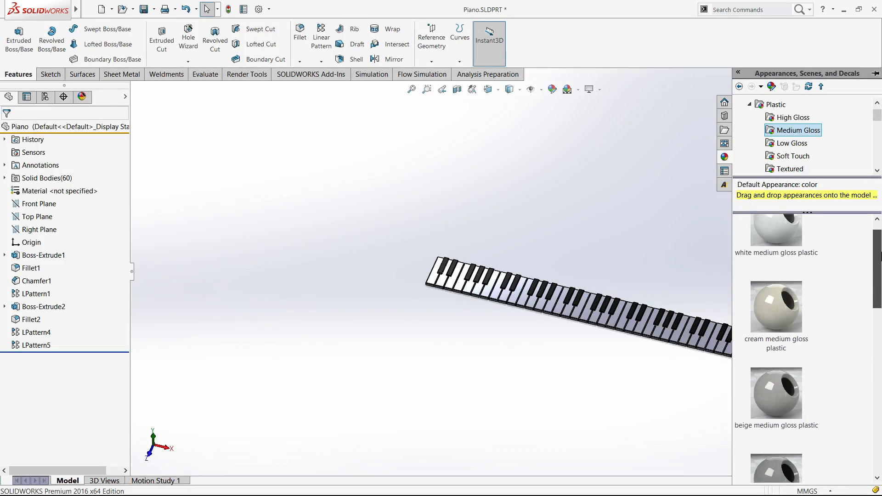
pyautogui.moveTo(782, 252); pyautogui.dragTo(434, 279)
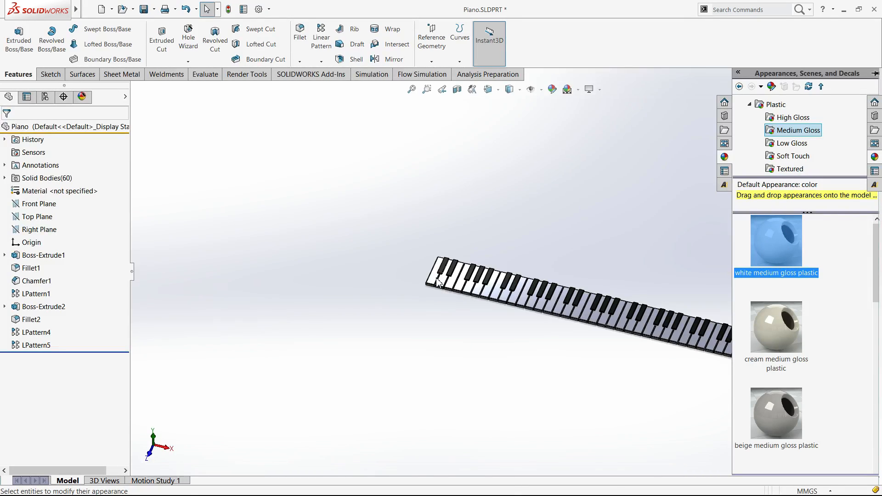
pyautogui.click(458, 324)
pyautogui.scroll(-5, 442, 294)
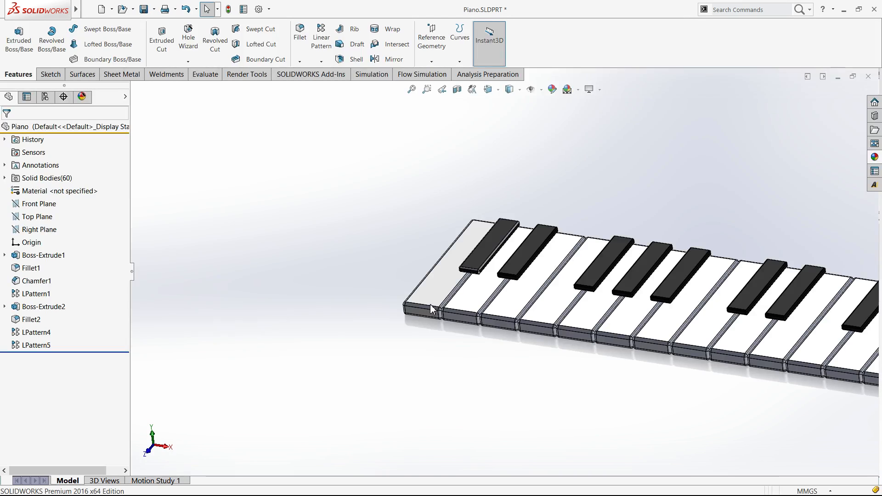
pyautogui.scroll(-10, 294, 262)
pyautogui.moveTo(314, 272); pyautogui.dragTo(301, 258, button='middle')
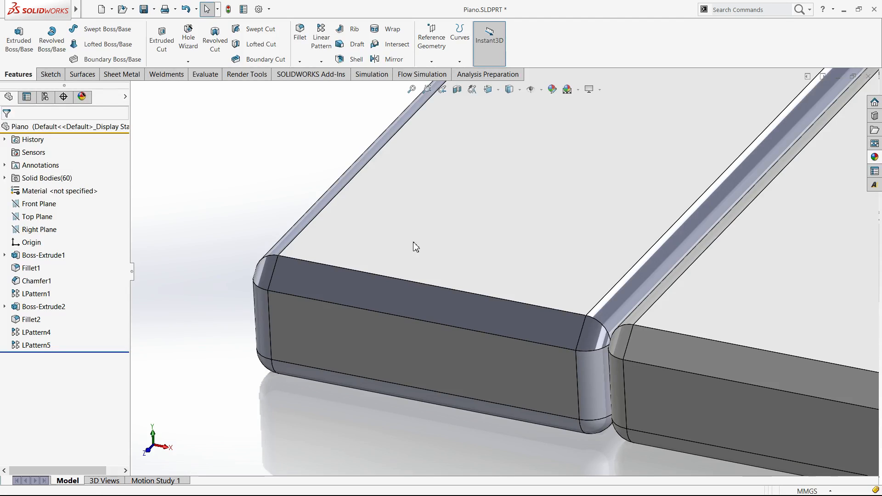
pyautogui.scroll(5, 537, 307)
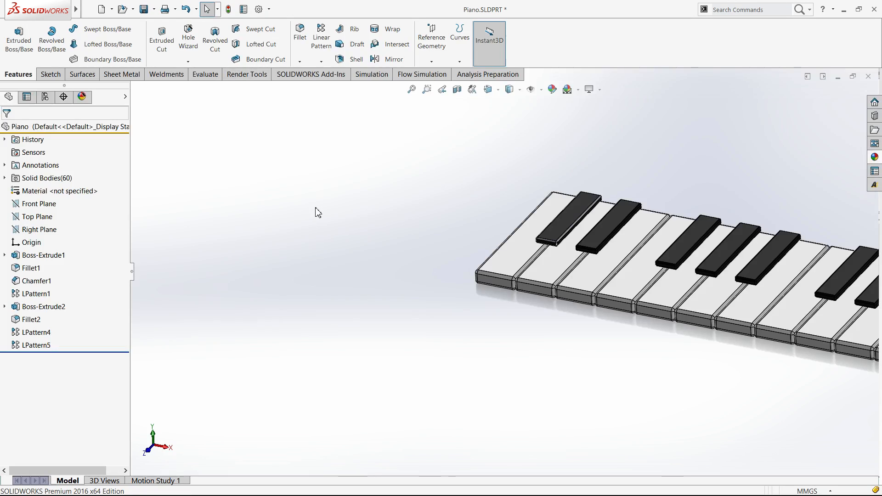
pyautogui.scroll(-4, 528, 248)
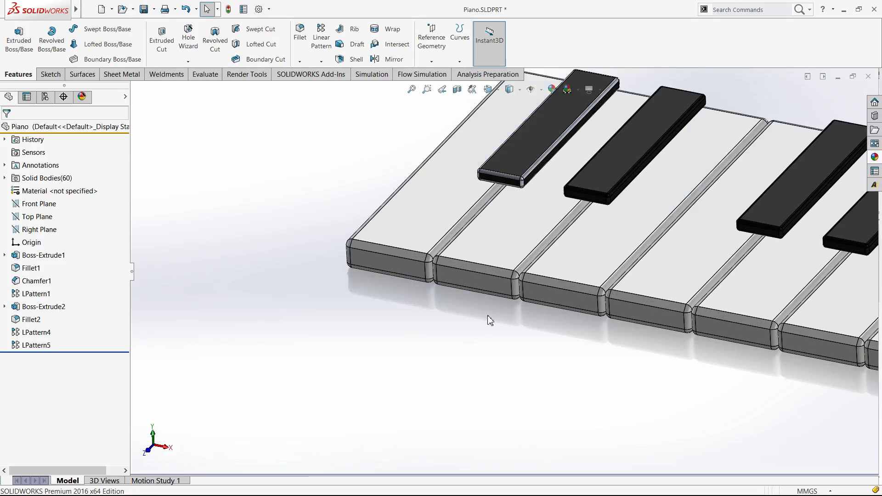
pyautogui.hotkey('ctrl', '7')
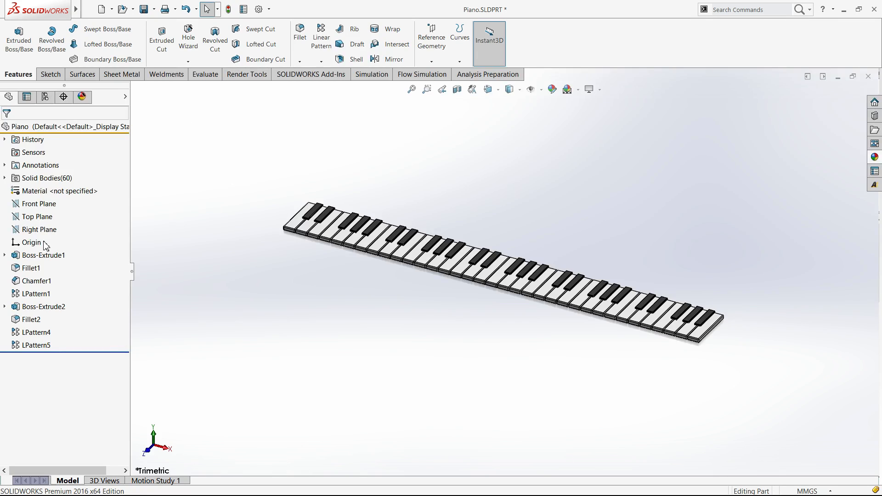
# Start a new sketch on the Top Plane.
pyautogui.click(38, 219)
pyautogui.moveTo(276, 349); pyautogui.dragTo(321, 344, button='middle')
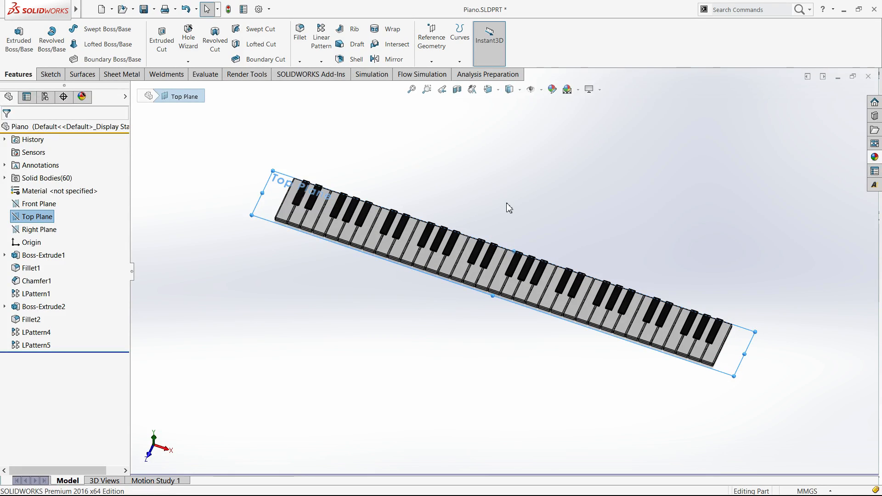
pyautogui.click(12, 58)
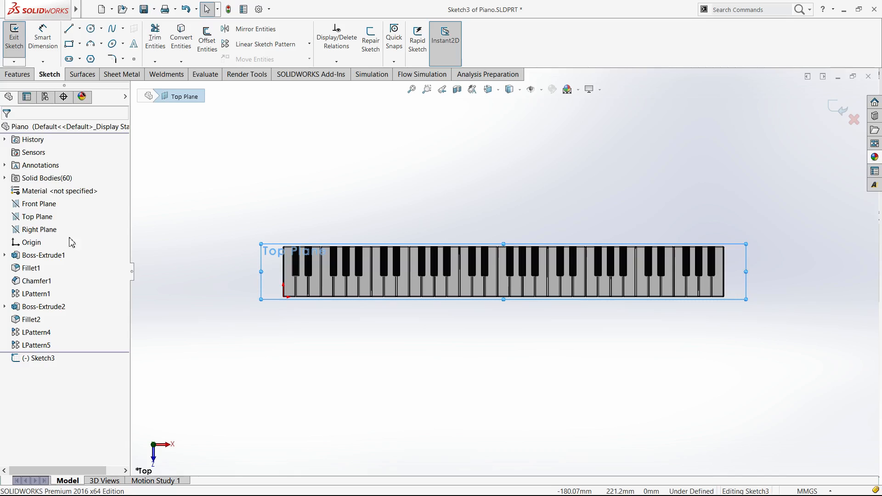
pyautogui.click(31, 76)
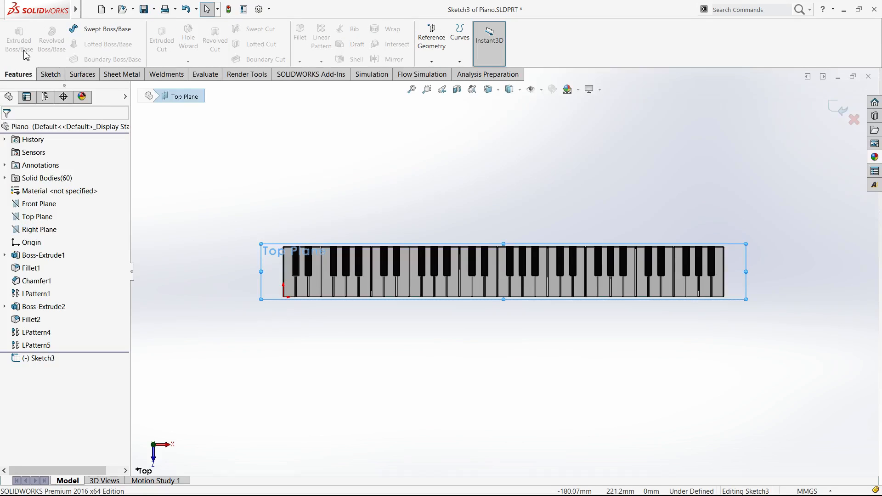
pyautogui.click(53, 78)
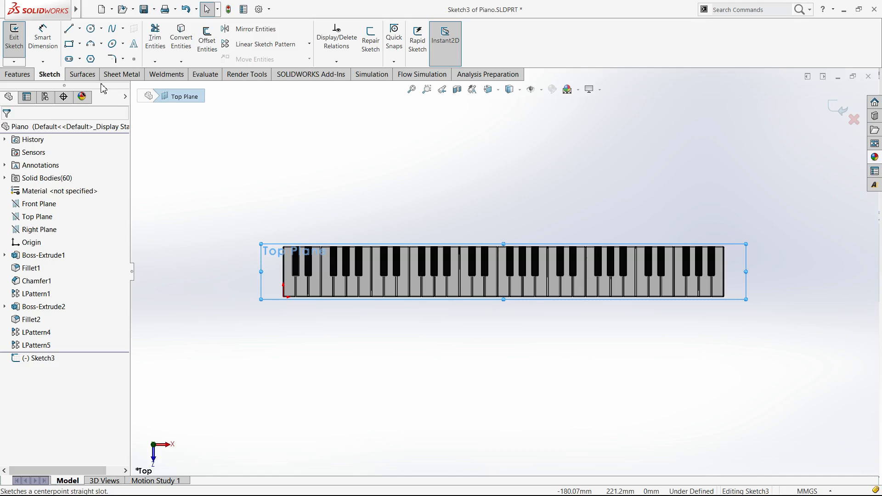
# Sketch a centerpoint straight slot behind the keys, about 499 mm between end centres and 12 mm wide, running along the keyboard.
pyautogui.click(69, 59)
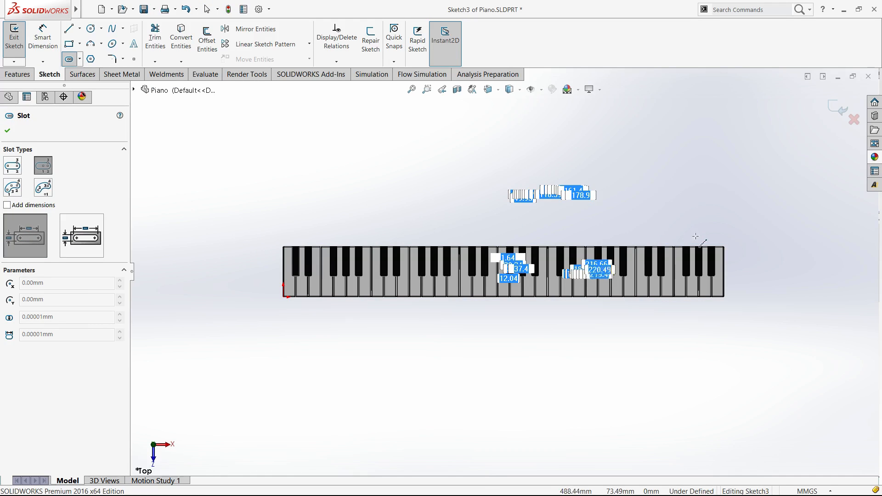
pyautogui.click(717, 233)
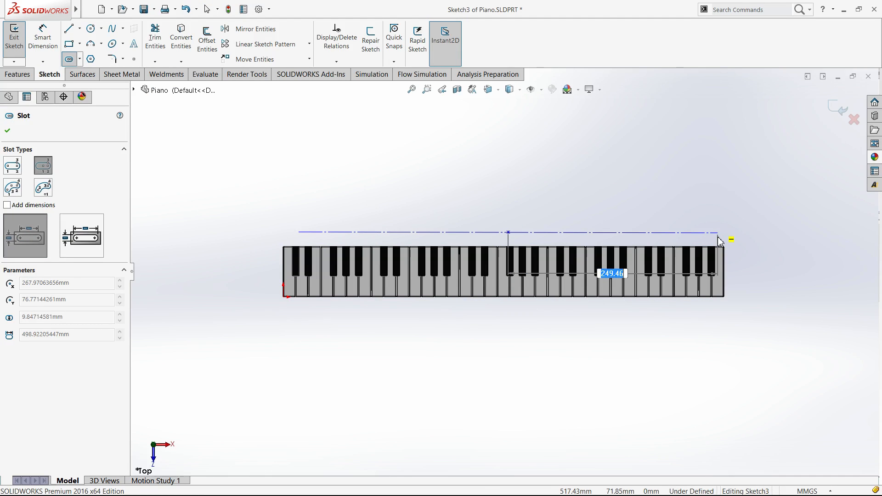
pyautogui.click(720, 238)
pyautogui.press('Escape')
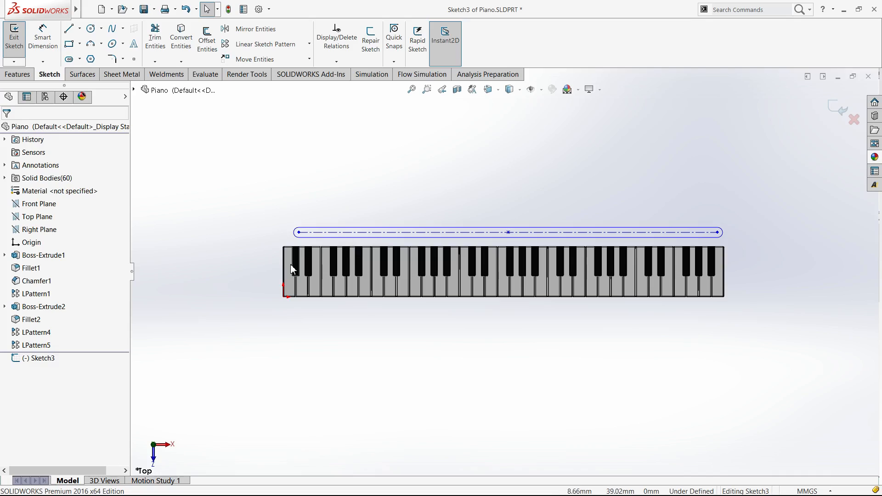
# Align the slot's left centre point with the left end of the keyboard.
pyautogui.click(299, 233)
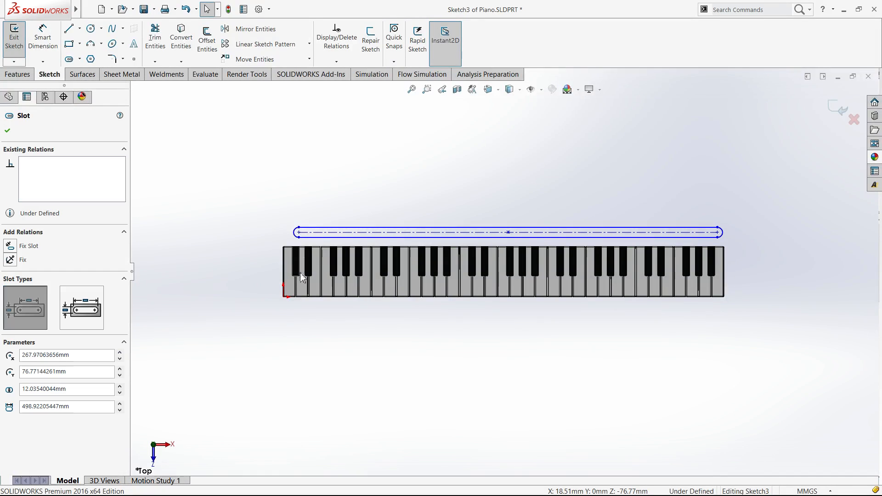
pyautogui.keyDown('ctrl'); pyautogui.click(287, 295); pyautogui.keyUp('ctrl')
pyautogui.click(317, 262)
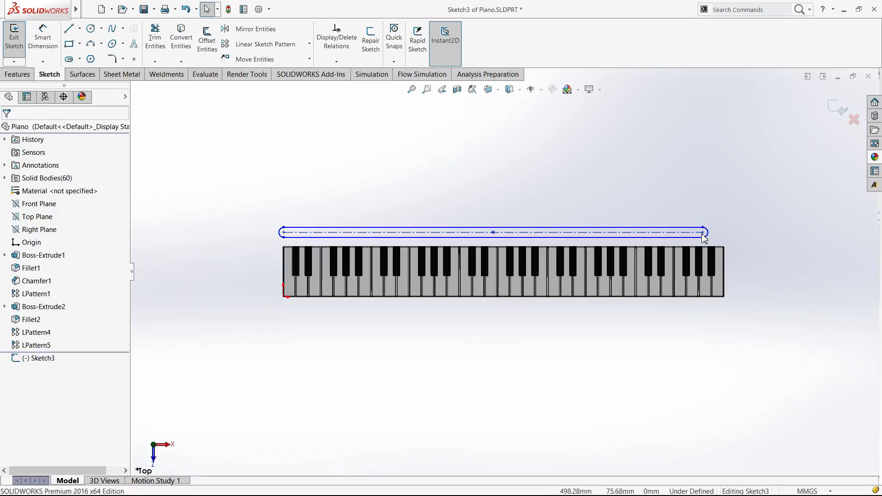
pyautogui.click(710, 233)
pyautogui.keyDown('ctrl'); pyautogui.click(724, 256); pyautogui.keyUp('ctrl')
pyautogui.keyDown('ctrl'); pyautogui.click(725, 257); pyautogui.keyUp('ctrl')
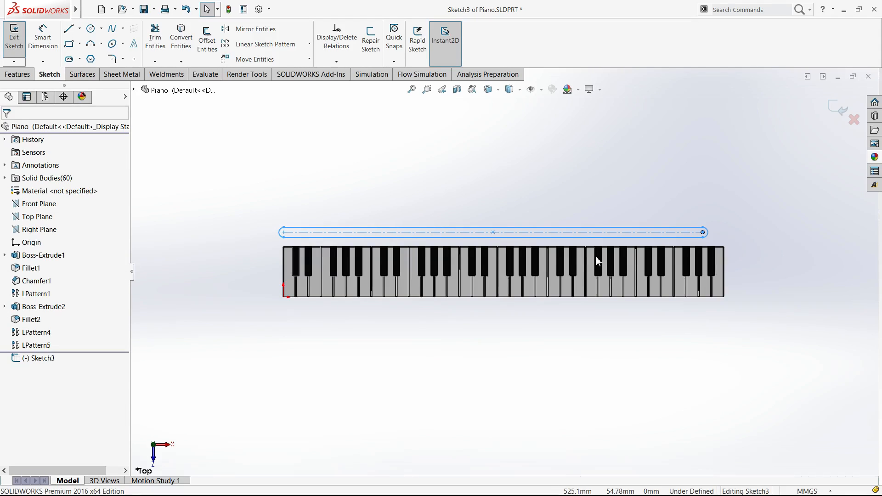
pyautogui.scroll(-5, 597, 258)
pyautogui.keyDown('ctrl'); pyautogui.click(518, 188); pyautogui.keyUp('ctrl')
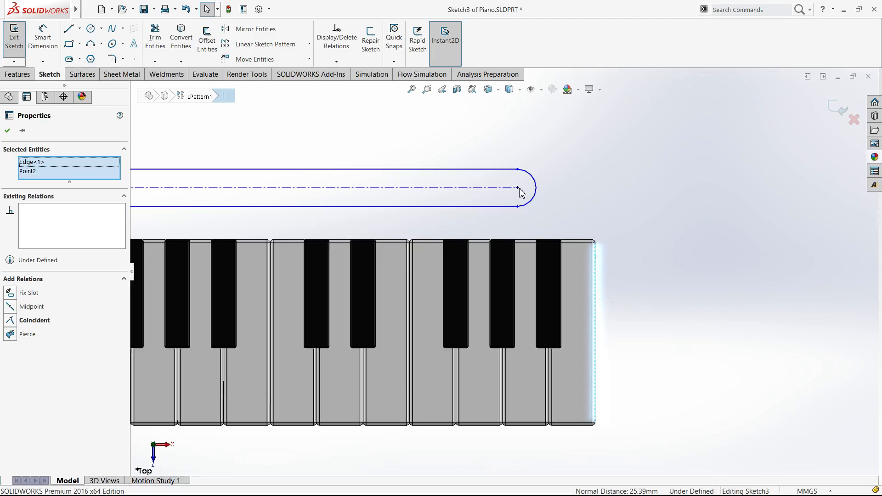
pyautogui.click(608, 216)
# Make the slot's right centre point coincident with the outer side edge of the last white key.
pyautogui.click(517, 188)
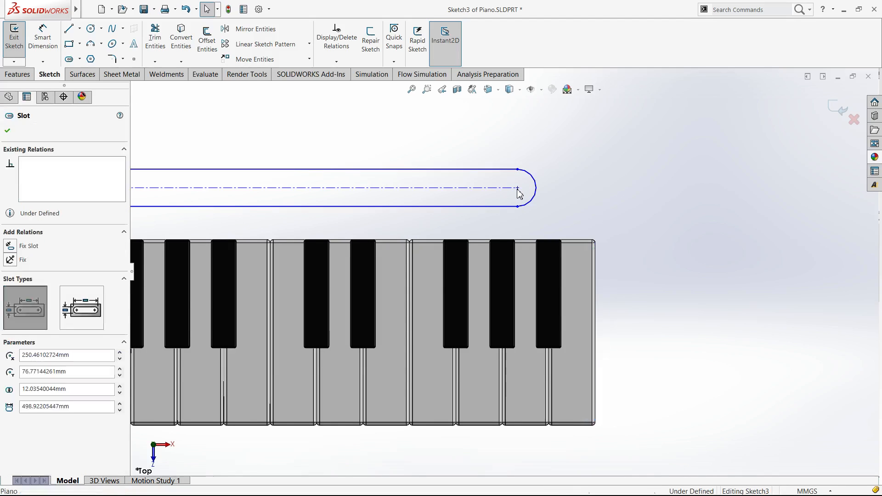
pyautogui.scroll(-3, 522, 257)
pyautogui.keyDown('ctrl'); pyautogui.click(522, 260); pyautogui.keyUp('ctrl')
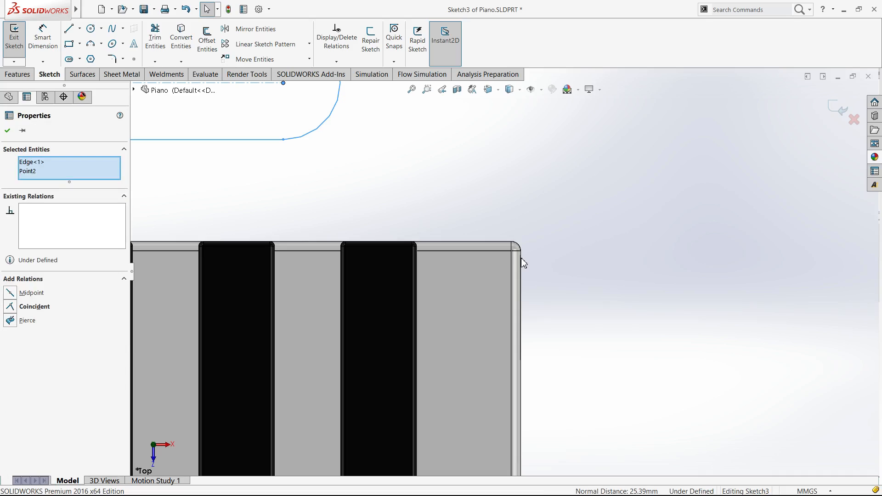
pyautogui.click(555, 220)
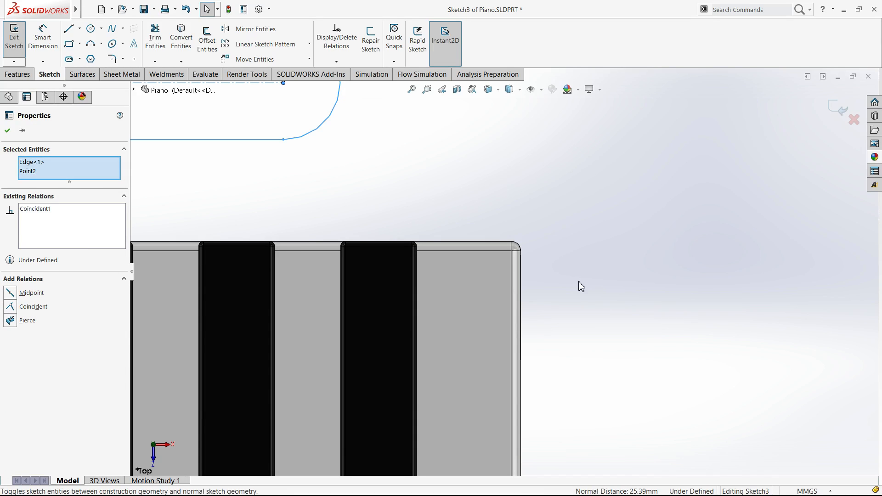
pyautogui.click(589, 301)
pyautogui.scroll(6, 574, 302)
# Start Convert Entities to bring existing model edges into the slot sketch.
pyautogui.moveTo(573, 301); pyautogui.dragTo(538, 159, button='right')
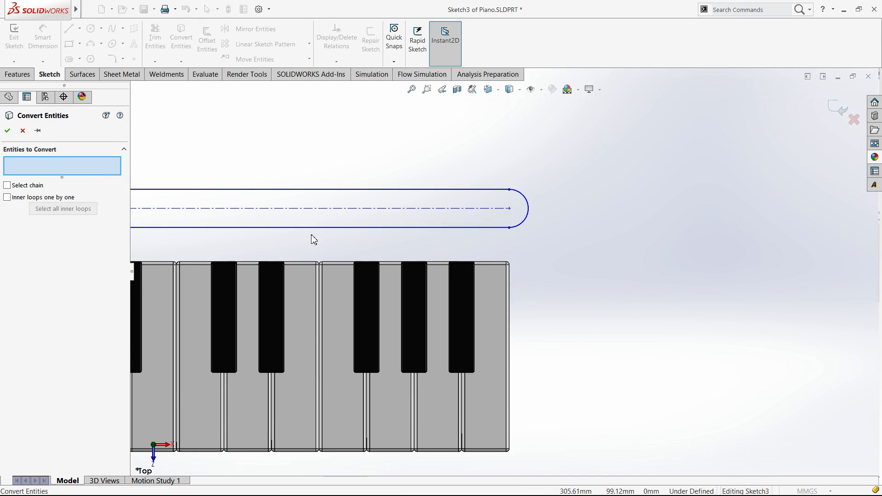
# Dimension the gap between the slot's lower edge and the back edge of the keys to 10 mm.
pyautogui.press('Escape')
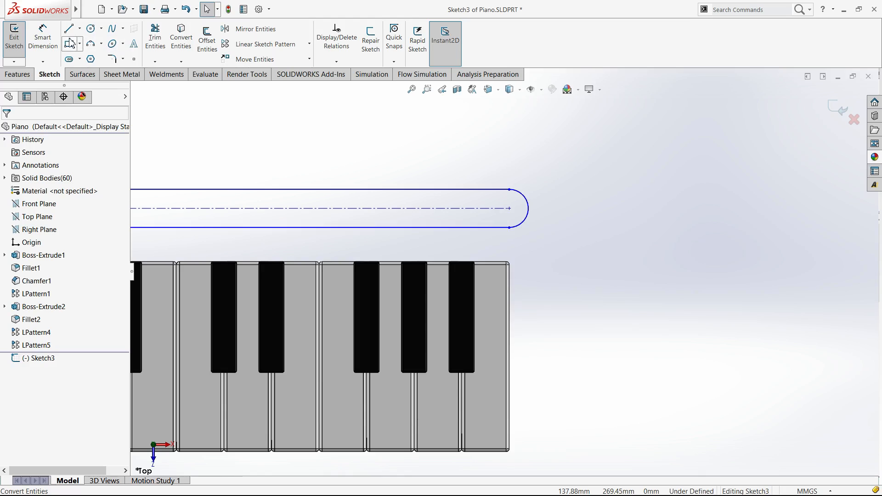
pyautogui.click(42, 36)
pyautogui.scroll(5, 277, 267)
pyautogui.click(276, 256)
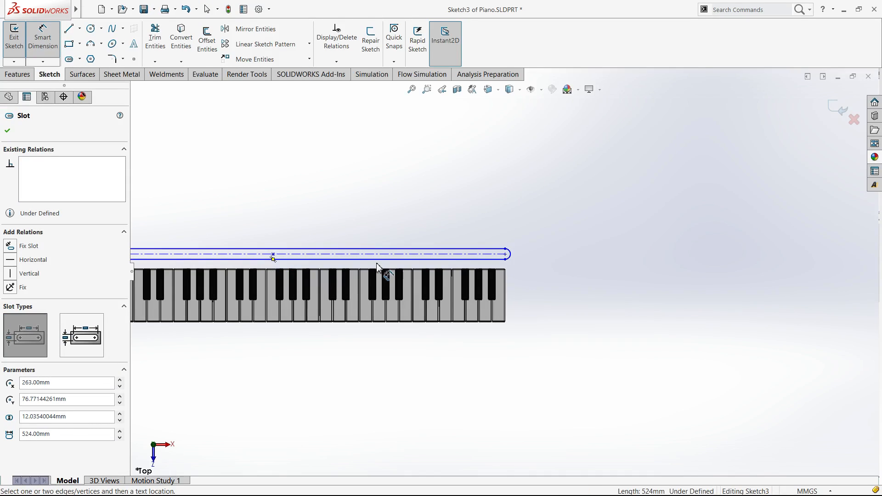
pyautogui.scroll(-10, 382, 275)
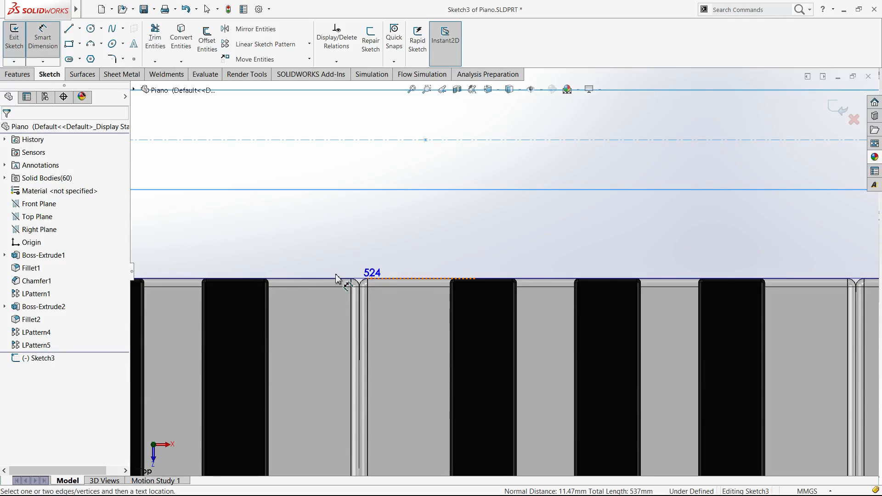
pyautogui.scroll(10, 214, 279)
pyautogui.click(214, 279)
pyautogui.write('10')
pyautogui.press('Return')
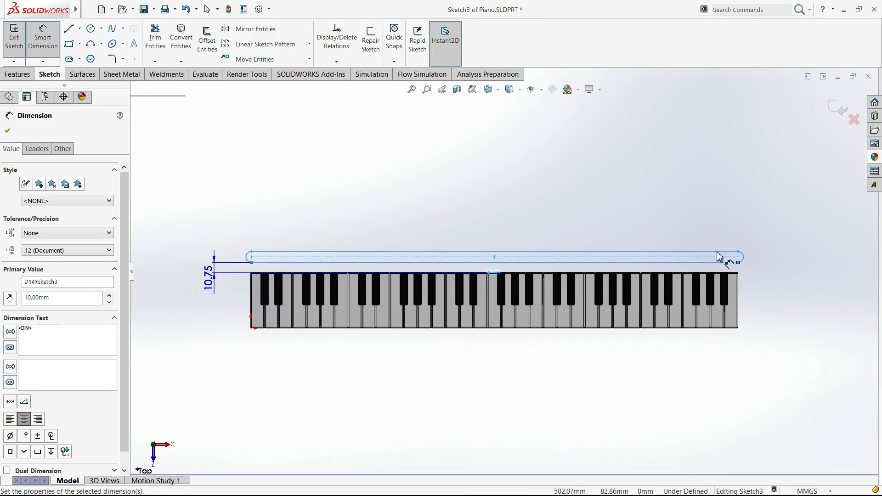
# Dimension the slot's width to 13 mm.
pyautogui.click(732, 258)
pyautogui.click(765, 251)
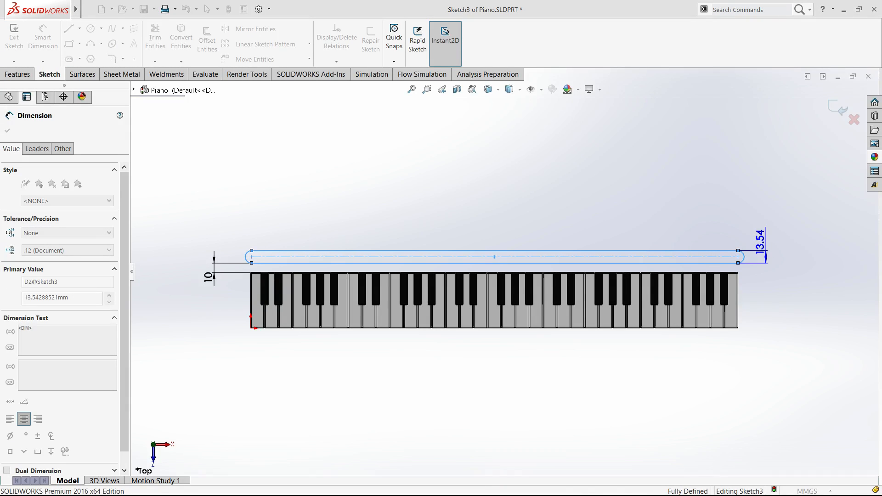
pyautogui.press('Return')
# Extrude the slot profile upward as a blind boss 6 mm high.
pyautogui.click(15, 77)
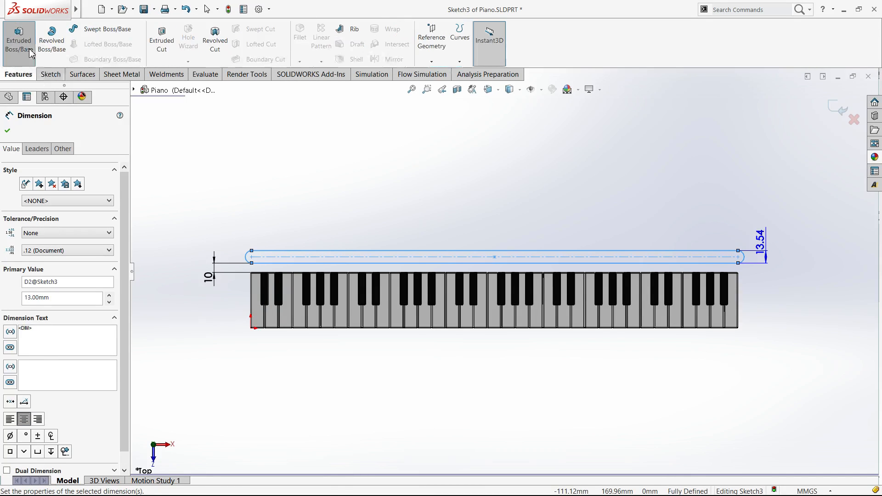
pyautogui.click(30, 53)
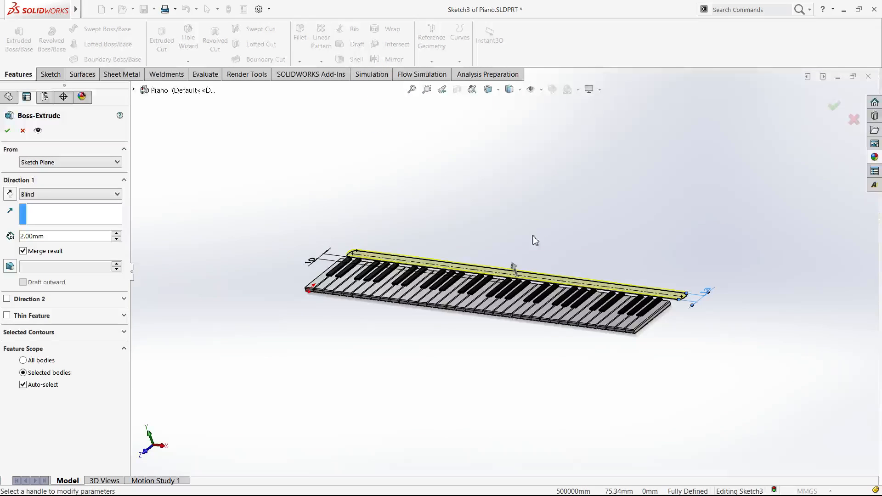
pyautogui.hotkey('ctrl', '4')
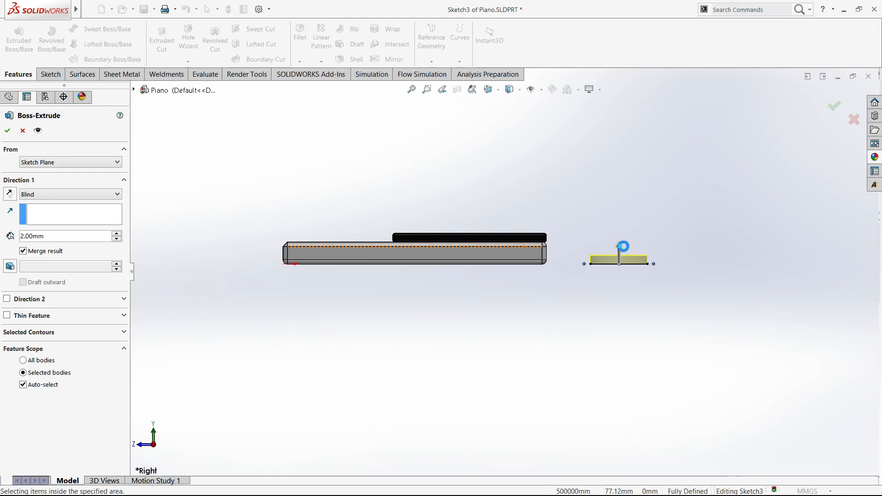
pyautogui.click(620, 248)
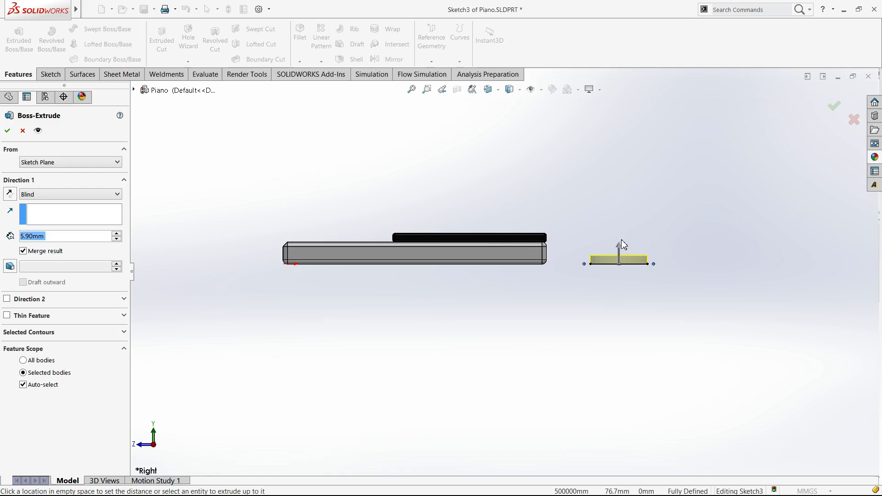
pyautogui.click(634, 241)
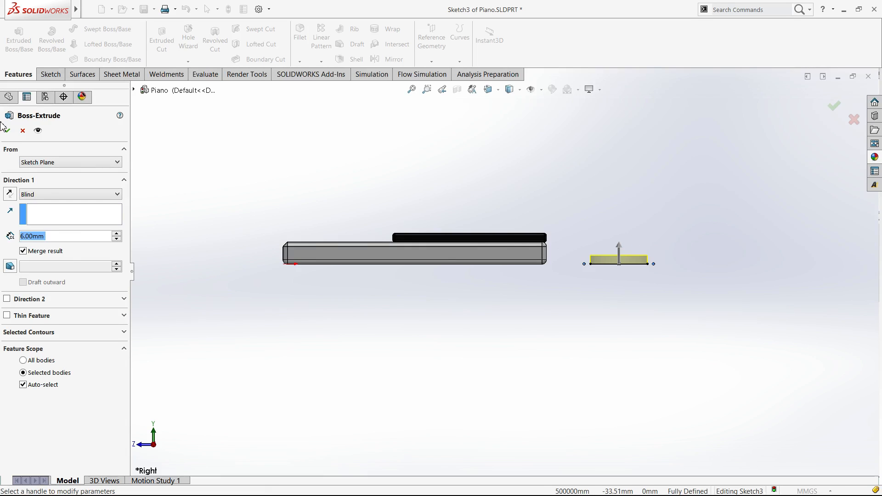
pyautogui.click(7, 131)
# Fillet the top face of the long slot-shaped bar, raising the radius above the default 0.5 mm.
pyautogui.click(300, 35)
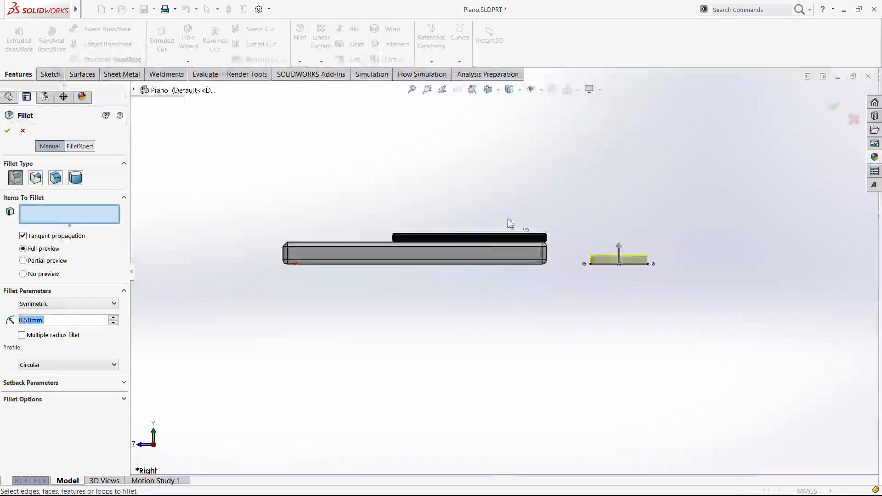
pyautogui.moveTo(542, 235); pyautogui.dragTo(551, 240, button='middle')
pyautogui.click(603, 239)
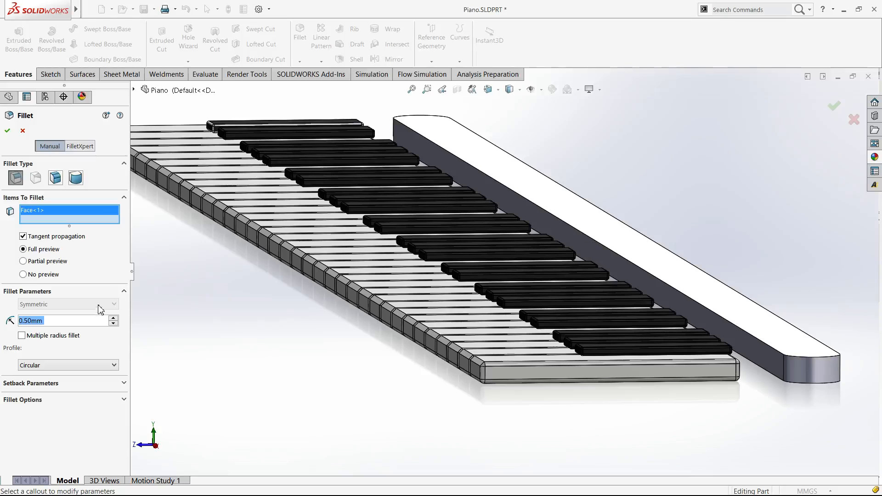
pyautogui.click(113, 318)
pyautogui.click(114, 319)
pyautogui.click(113, 318)
pyautogui.click(6, 132)
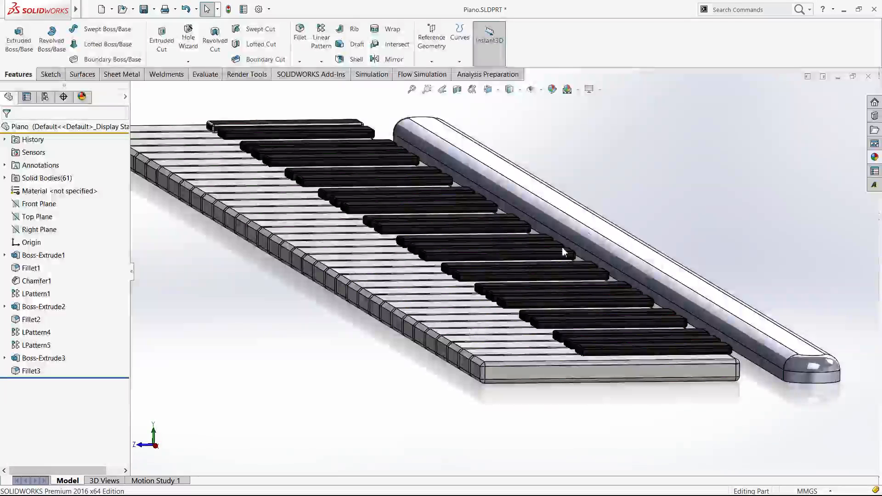
# Apply a green medium gloss plastic appearance to the long bar behind the keys.
pyautogui.click(873, 158)
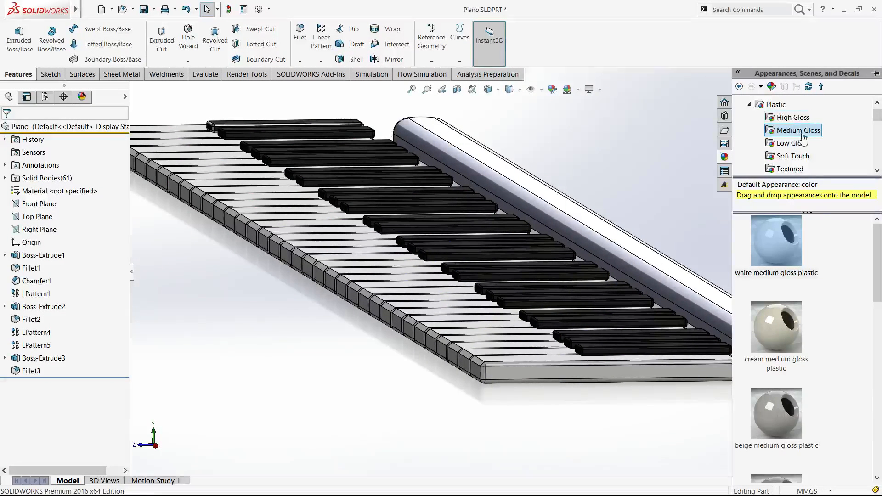
pyautogui.moveTo(878, 268); pyautogui.dragTo(880, 440)
pyautogui.moveTo(777, 372); pyautogui.dragTo(644, 258)
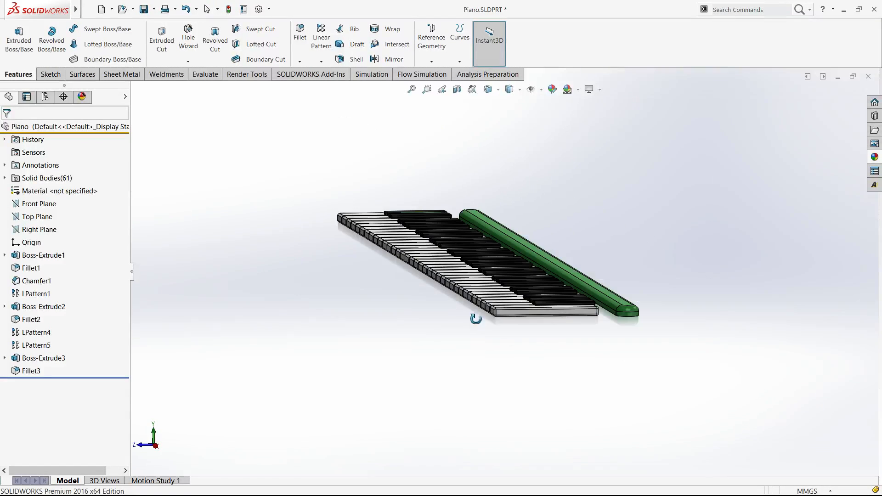
pyautogui.moveTo(378, 287); pyautogui.dragTo(423, 327, button='middle')
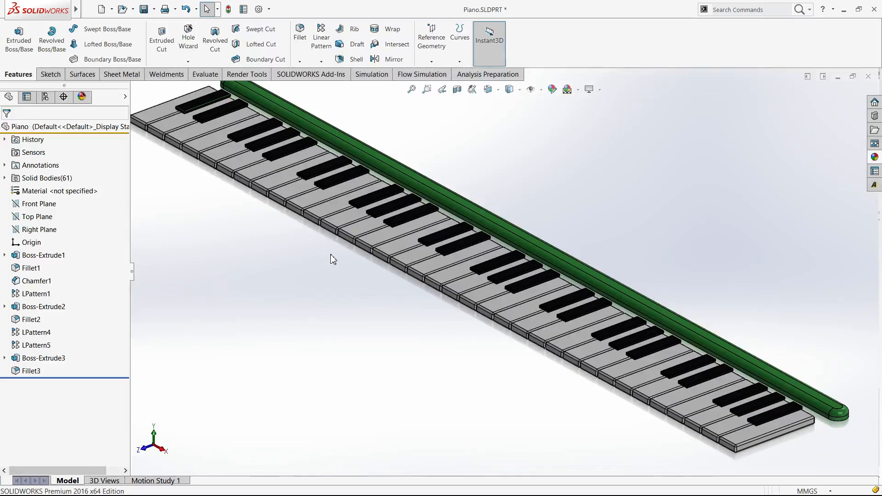
pyautogui.scroll(-10, 344, 253)
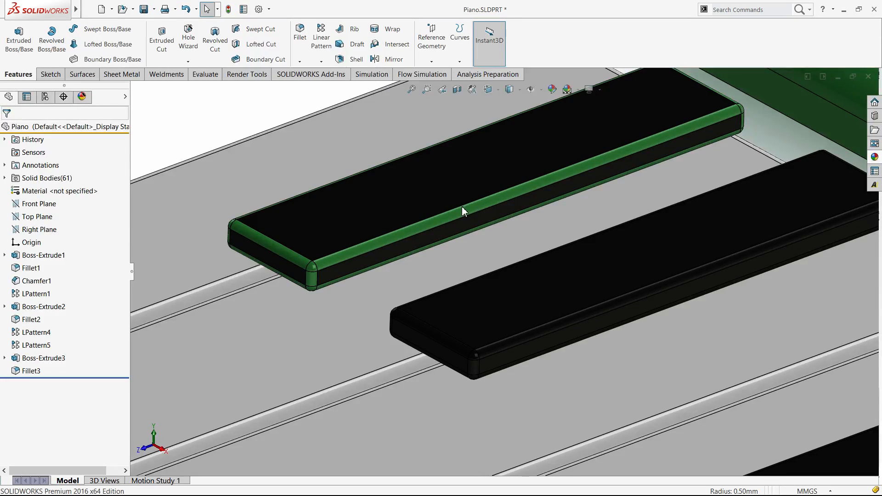
pyautogui.press('f')
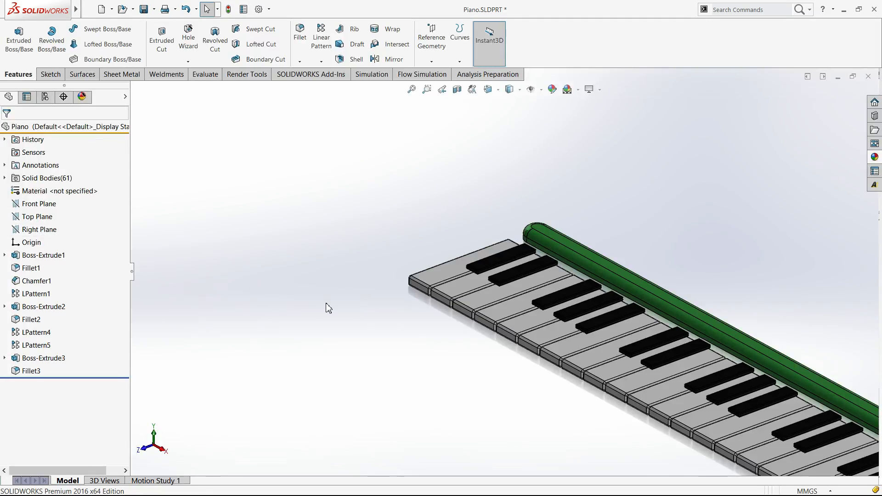
pyautogui.press('f')
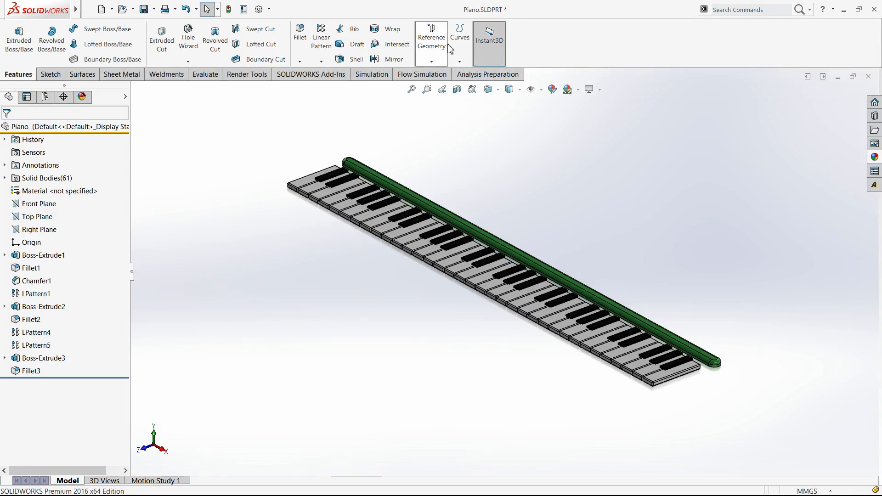
# Create a reference plane midway between the two outer end faces of the keyboard.
pyautogui.press('p')
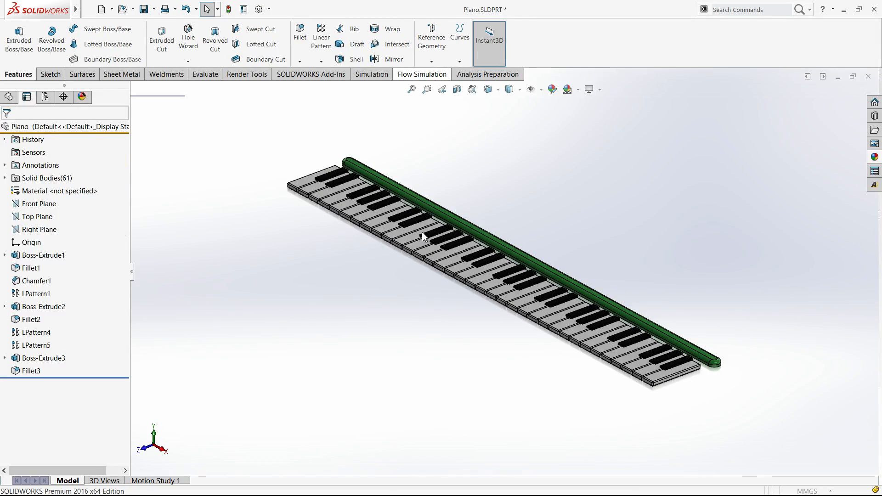
pyautogui.scroll(-5, 583, 396)
pyautogui.click(583, 399)
pyautogui.scroll(10, 359, 221)
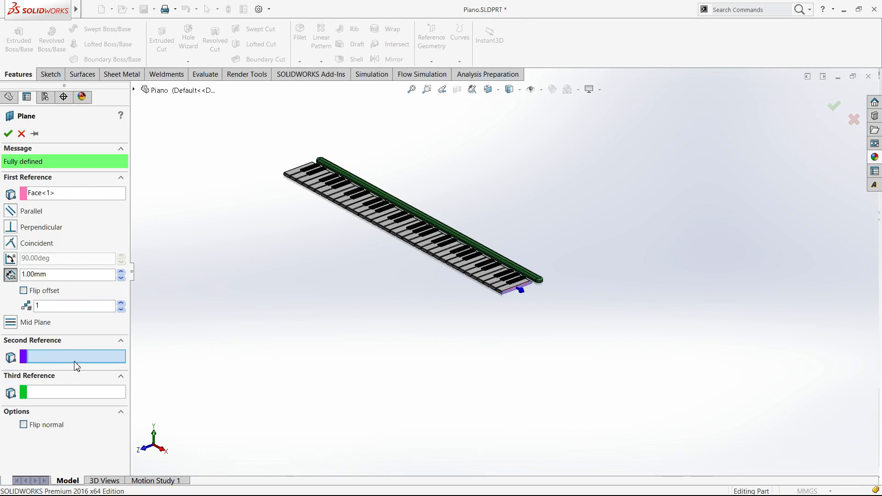
pyautogui.moveTo(294, 294); pyautogui.dragTo(434, 233, button='middle')
pyautogui.scroll(-10, 430, 238)
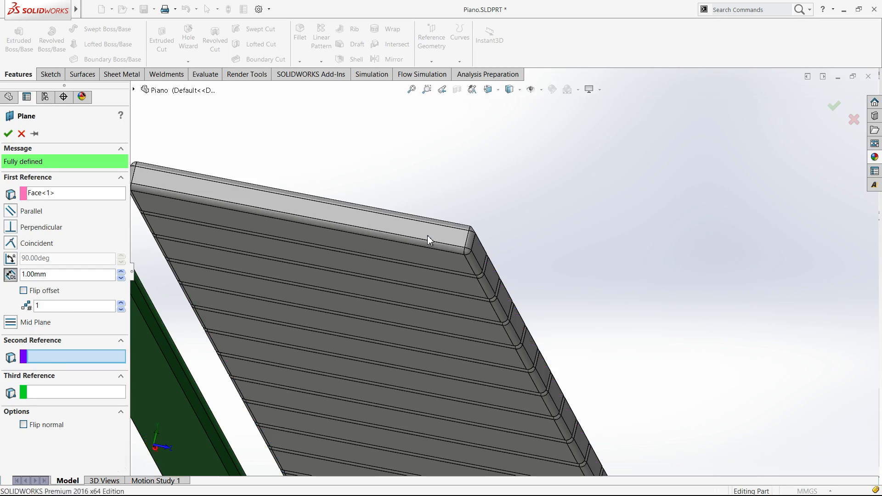
pyautogui.click(435, 242)
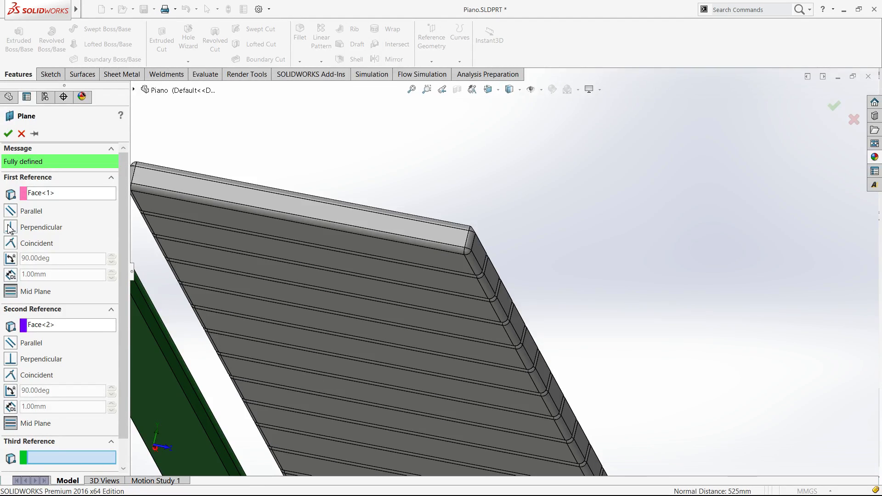
pyautogui.press('f')
pyautogui.click(8, 133)
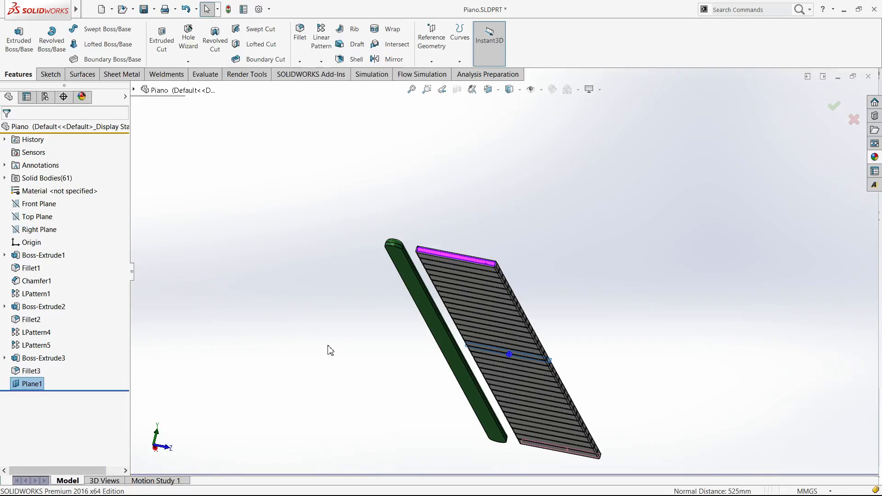
pyautogui.click(330, 350)
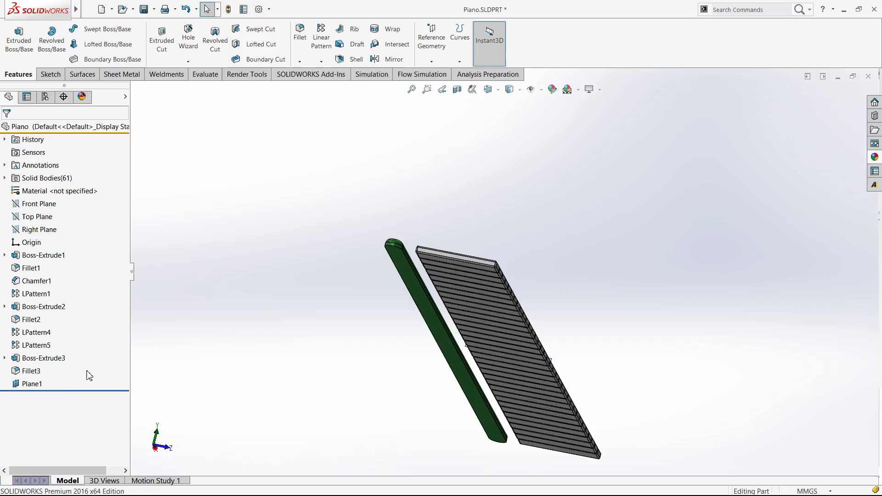
# On the mid plane, sketch lines from the keys' lower front corner: a short one up, about 3.7 mm outward, and about 7.1 mm down.
pyautogui.click(38, 384)
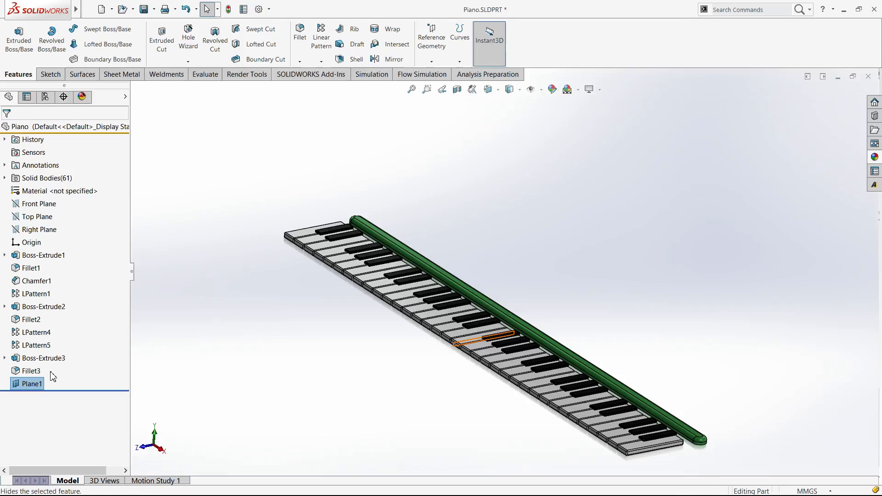
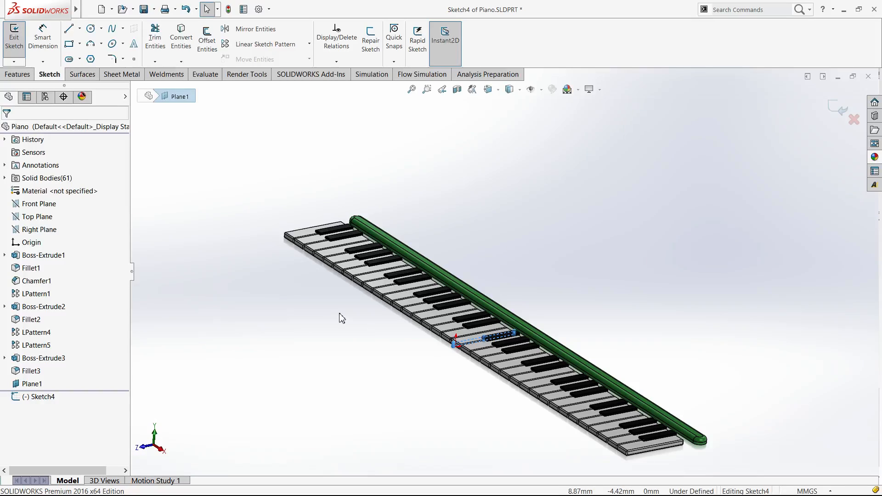
pyautogui.hotkey('ctrl', '8')
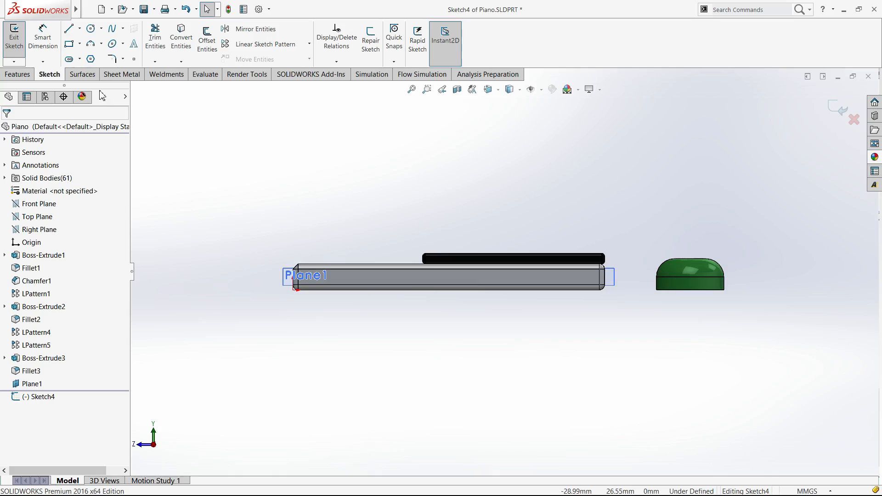
pyautogui.click(69, 29)
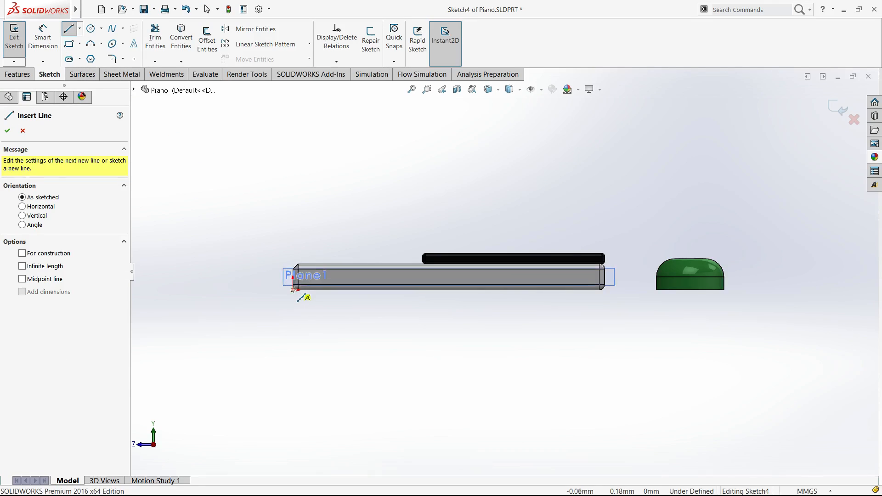
pyautogui.click(293, 289)
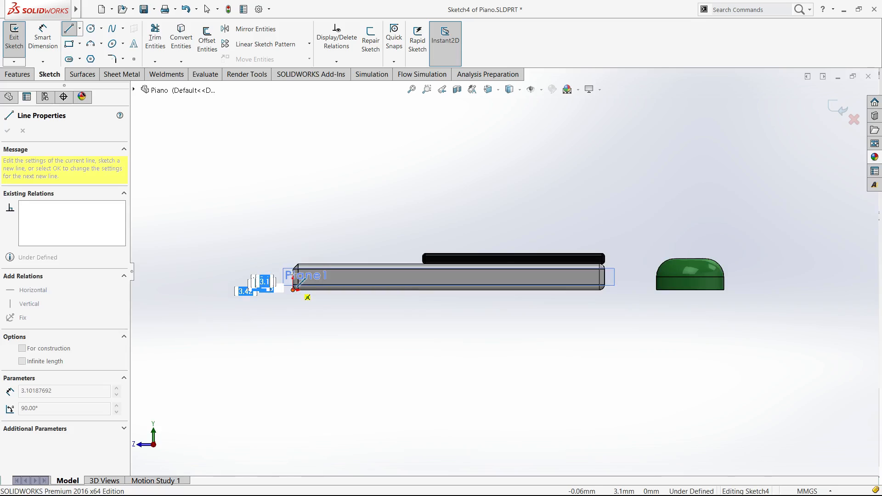
pyautogui.click(293, 277)
pyautogui.click(275, 277)
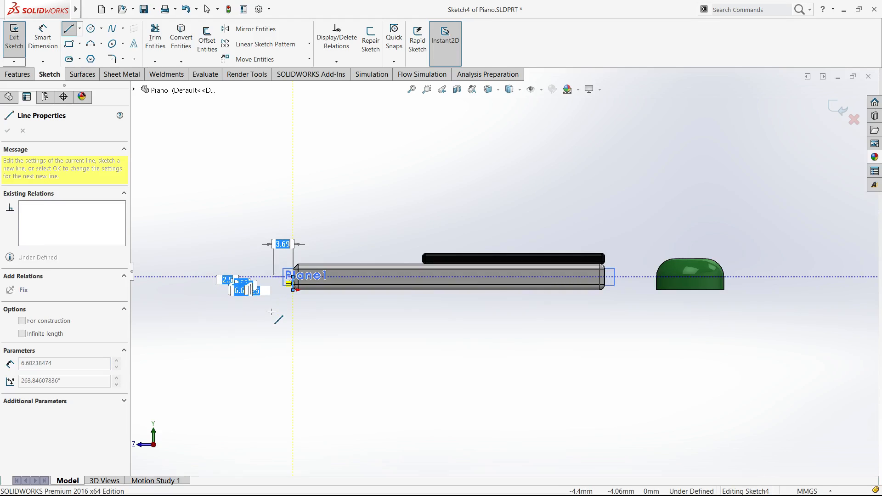
pyautogui.click(274, 314)
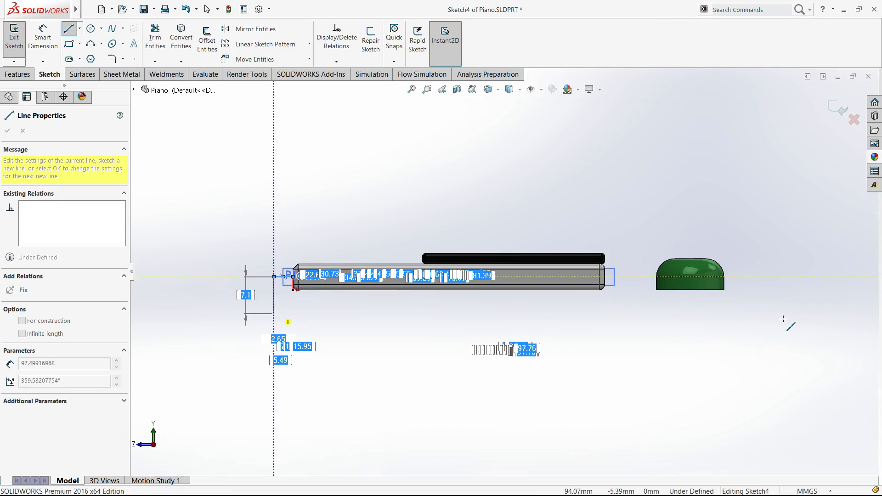
# Sketch the case profile's base about 113.9 mm long, its rear side about 23.6 mm high, and its top about 24.1 mm long.
pyautogui.click(866, 315)
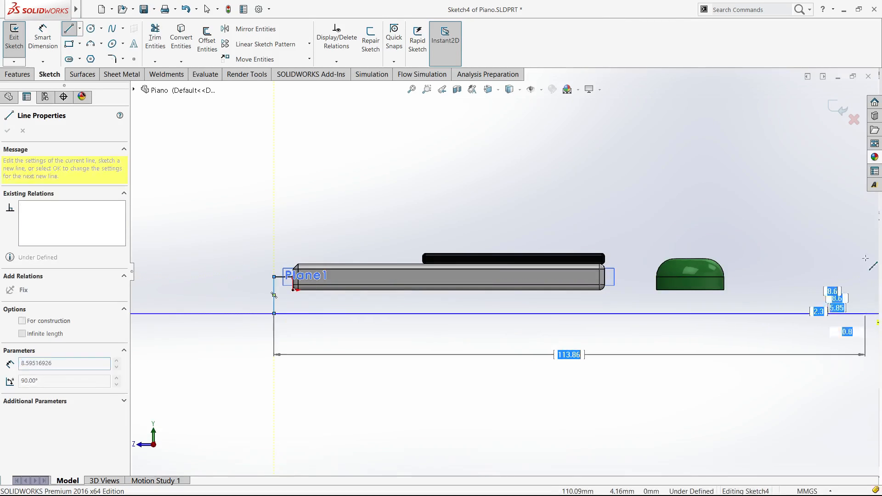
pyautogui.click(867, 192)
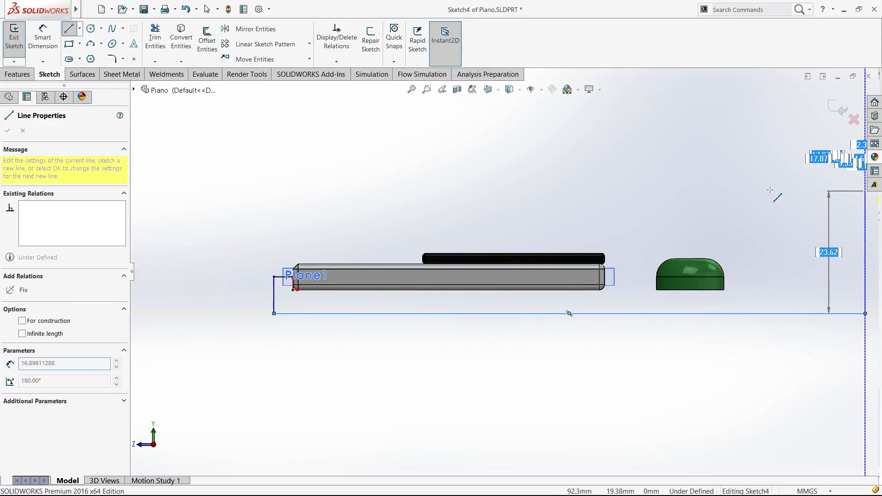
pyautogui.click(741, 191)
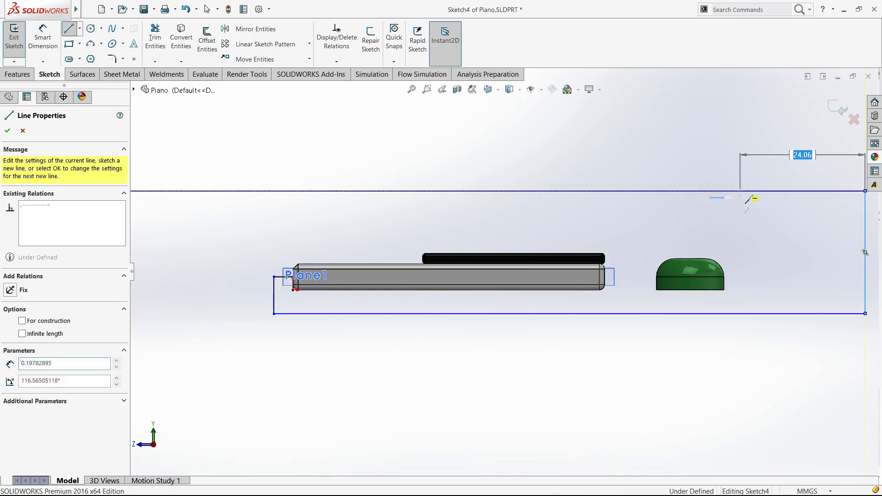
# Close the case profile with a slanted line down to the green bar's rear and stepped lines running under the bar and keys.
pyautogui.click(725, 277)
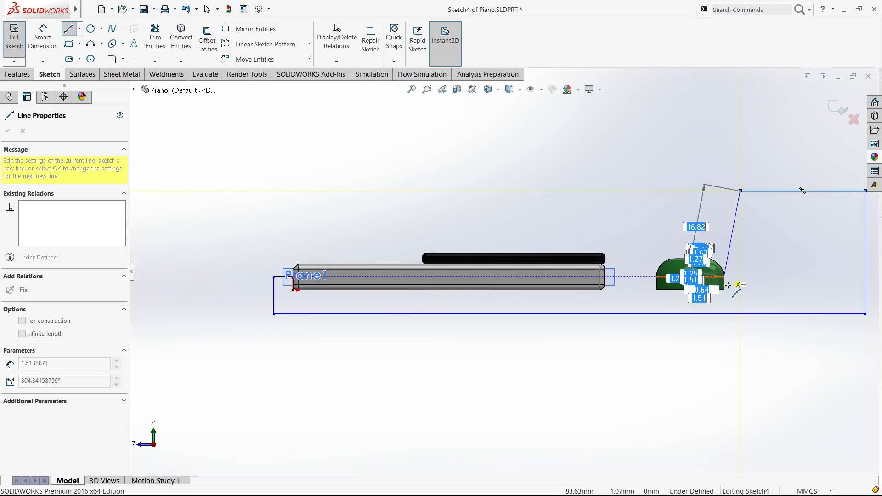
pyautogui.click(726, 284)
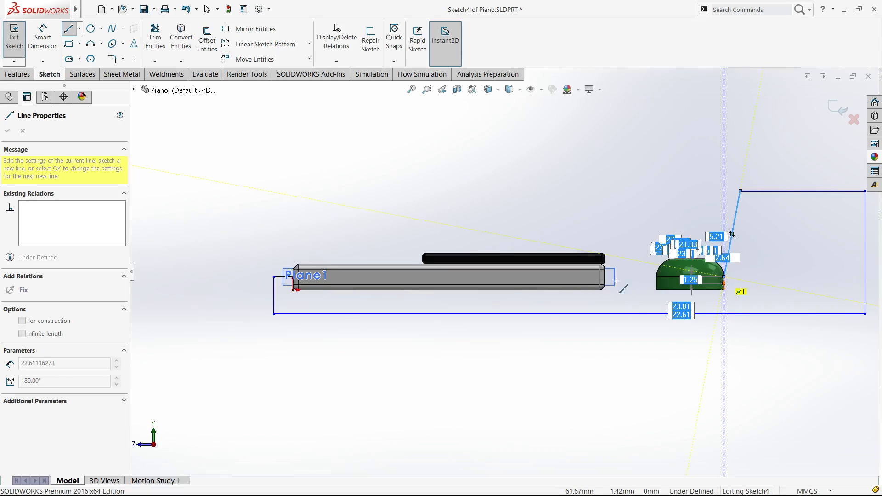
pyautogui.scroll(-2, 638, 282)
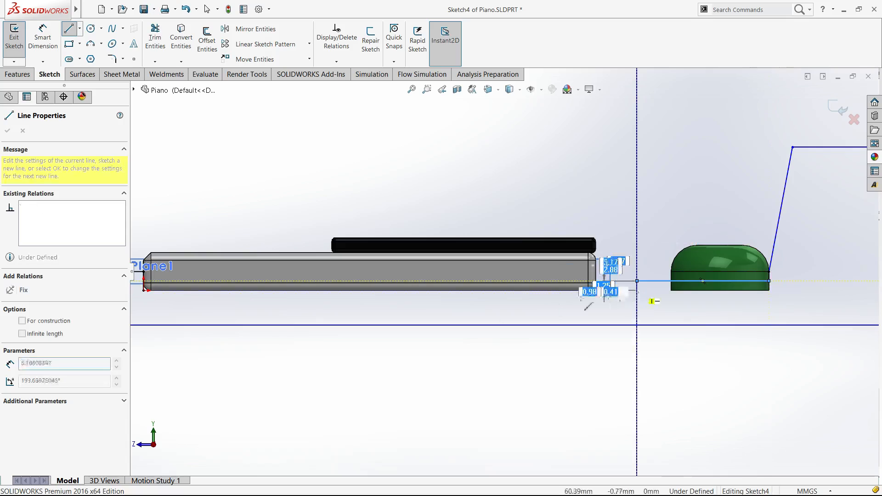
pyautogui.click(294, 284)
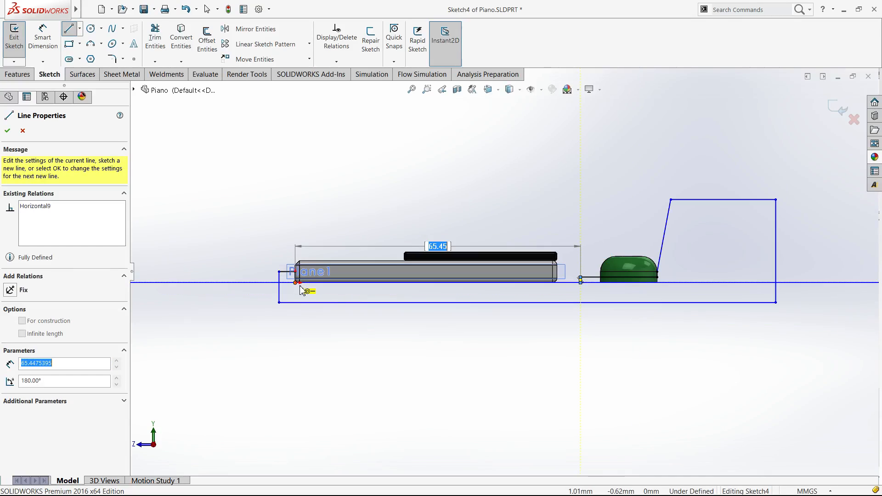
pyautogui.press('Escape')
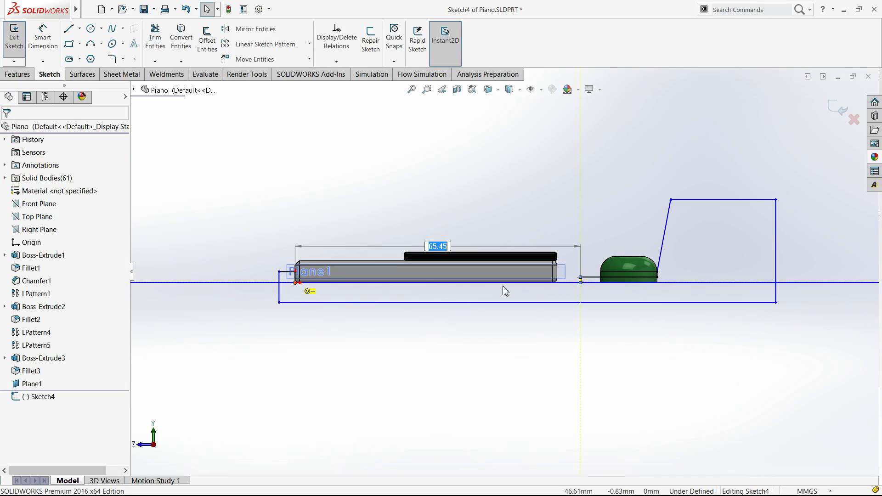
# Make the short vertical line between the keys and the green bar collinear with the keys' rear edge.
pyautogui.scroll(-3, 546, 274)
pyautogui.click(546, 273)
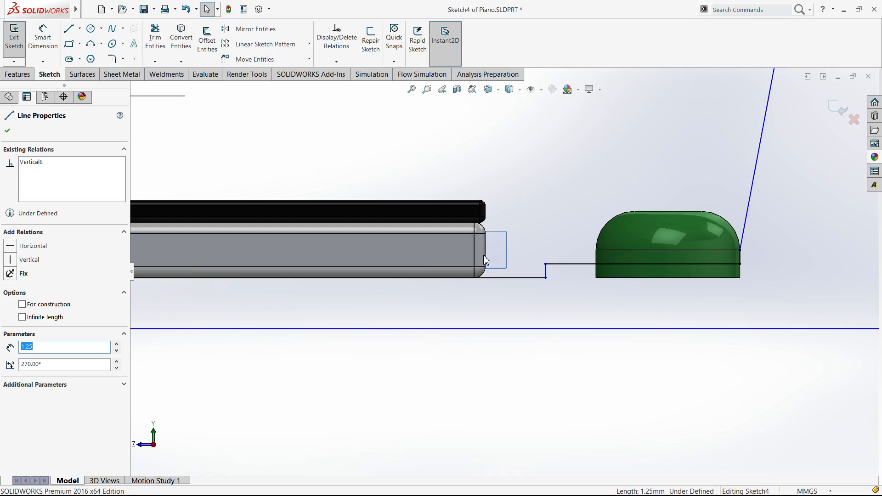
pyautogui.keyDown('ctrl'); pyautogui.click(486, 260); pyautogui.keyUp('ctrl')
pyautogui.press('Escape')
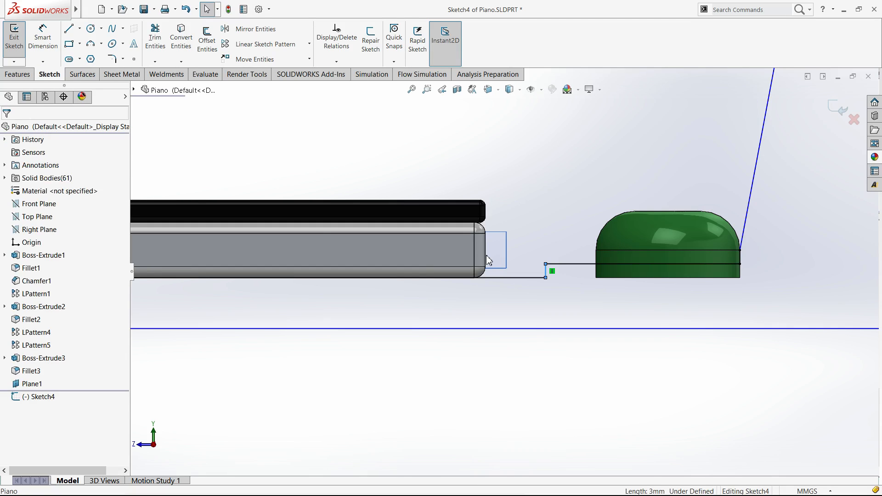
pyautogui.click(547, 274)
pyautogui.keyDown('ctrl'); pyautogui.click(486, 257); pyautogui.keyUp('ctrl')
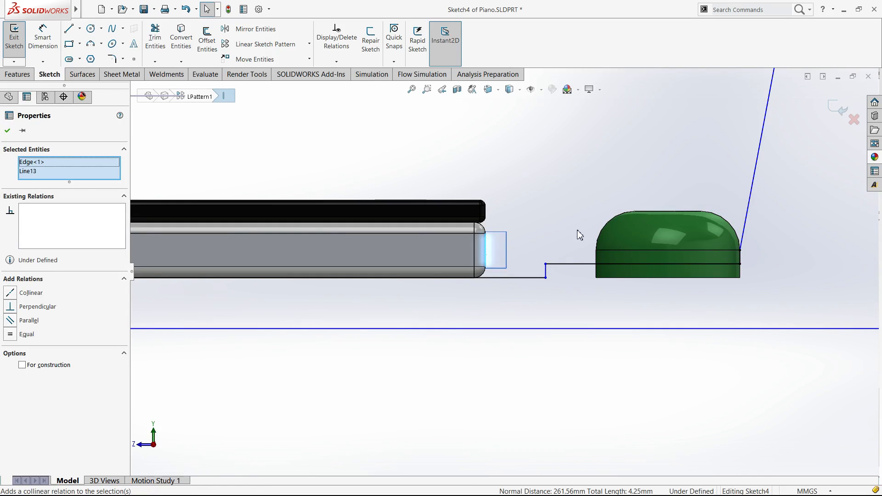
pyautogui.press('Escape')
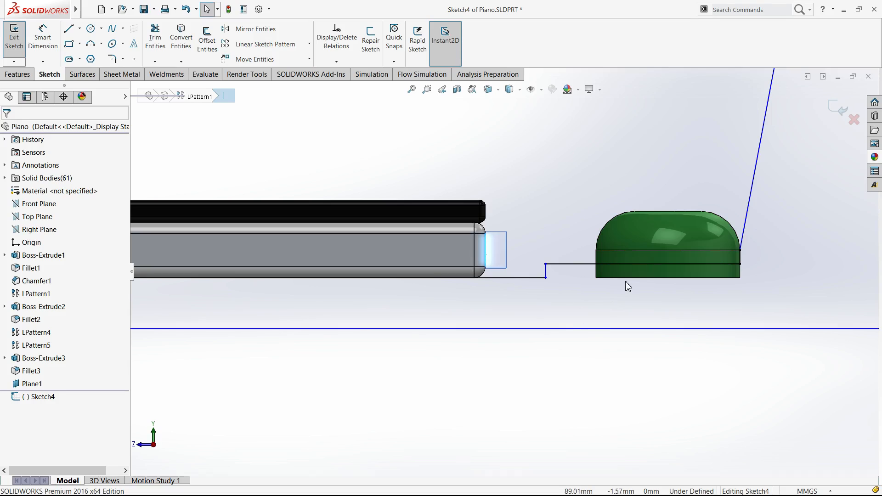
# Move the slanted line's upper endpoint farther back to give the line a shallower slope.
pyautogui.scroll(5, 611, 190)
pyautogui.moveTo(612, 189); pyautogui.dragTo(629, 199)
pyautogui.click(638, 340)
# Dimension the profile's front vertical line to 7 mm and the short horizontal line above it to 4 mm.
pyautogui.moveTo(638, 339); pyautogui.dragTo(632, 285, button='right')
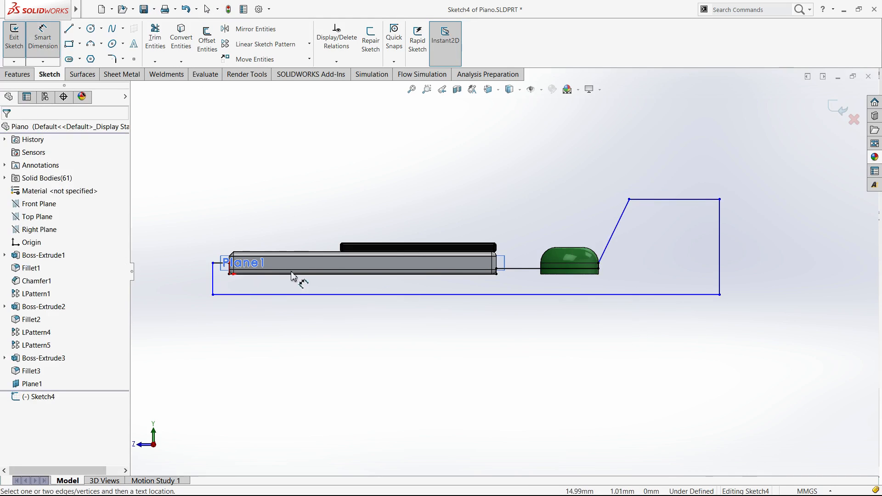
pyautogui.click(212, 287)
pyautogui.click(200, 286)
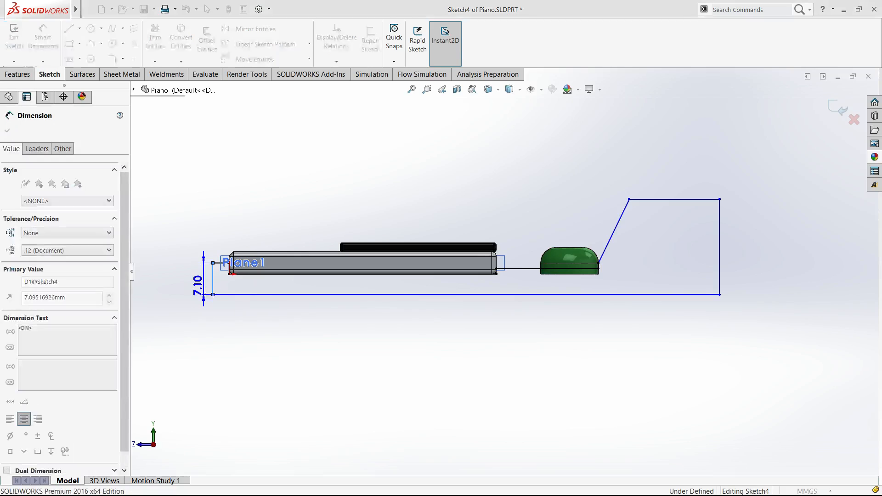
pyautogui.click(220, 263)
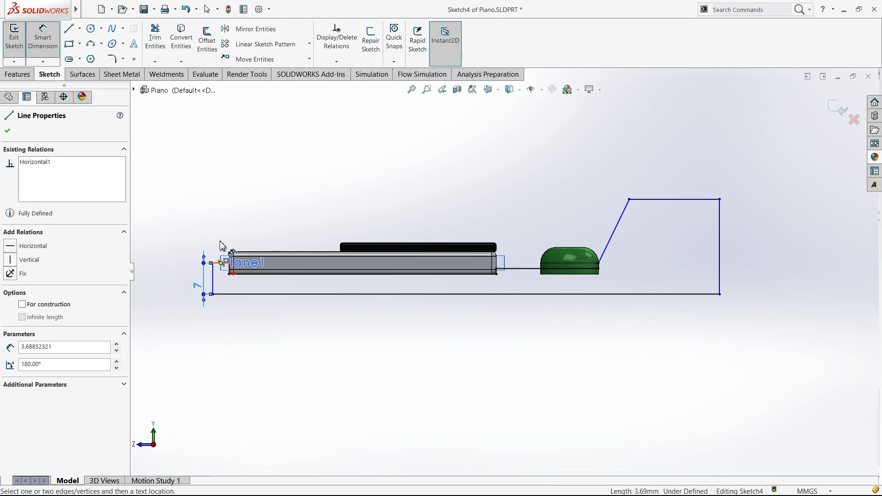
pyautogui.click(222, 247)
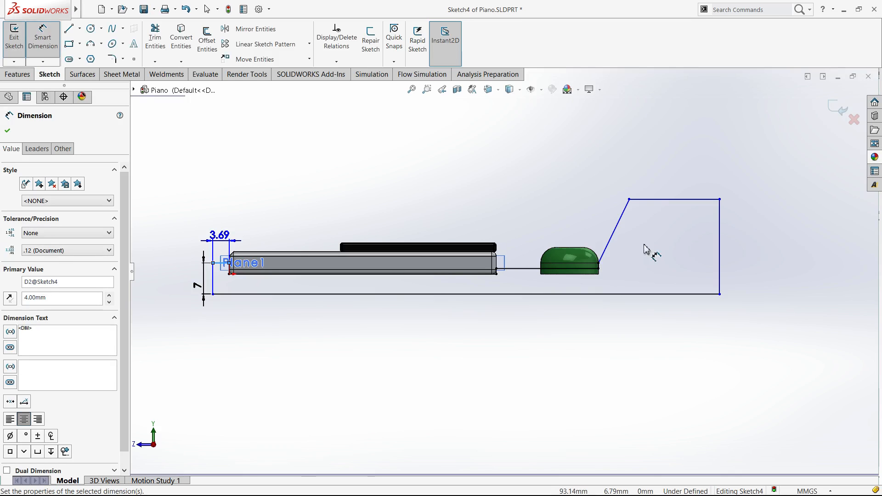
# Dimension the height of the case profile's rear vertical line to 20 mm.
pyautogui.click(719, 274)
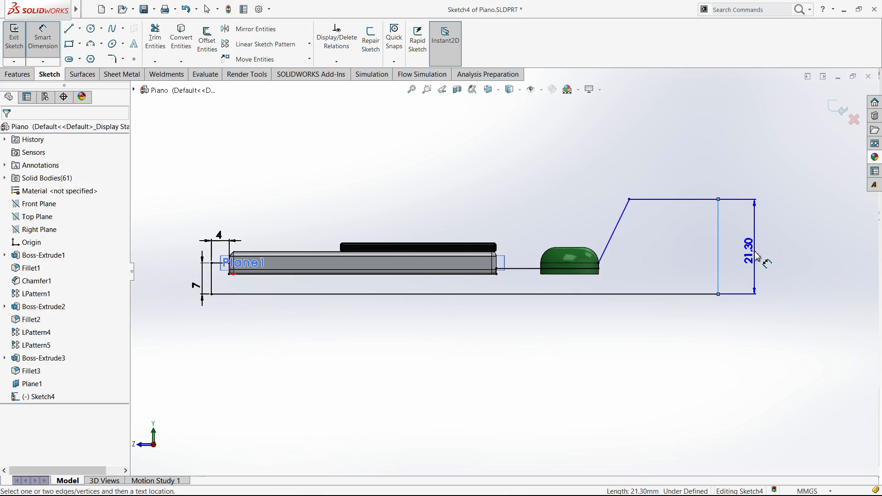
pyautogui.click(749, 251)
pyautogui.write('20')
pyautogui.press('Return')
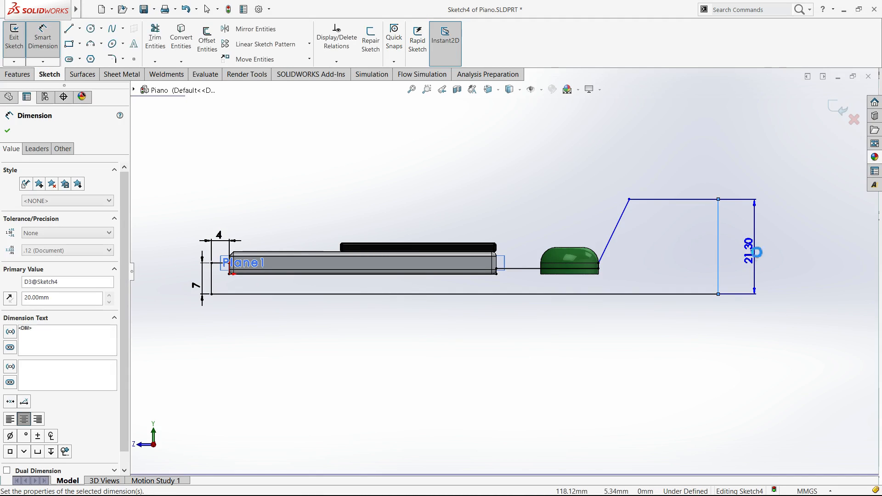
pyautogui.click(627, 210)
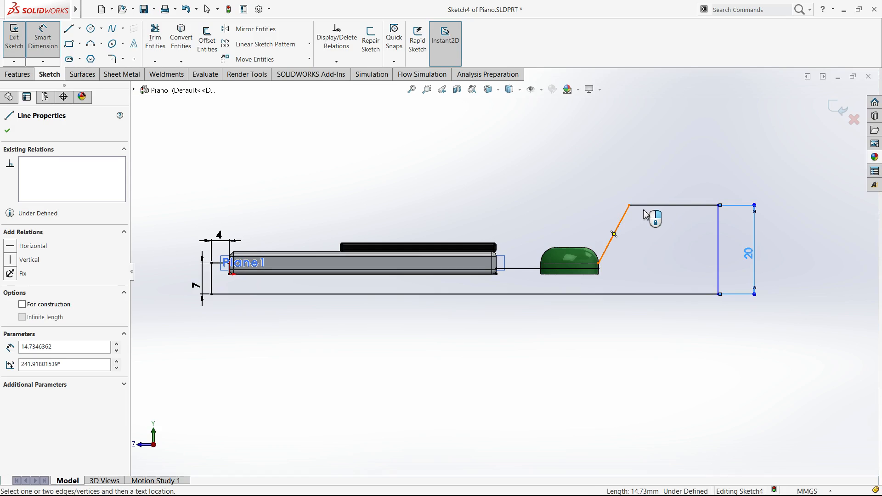
pyautogui.click(645, 206)
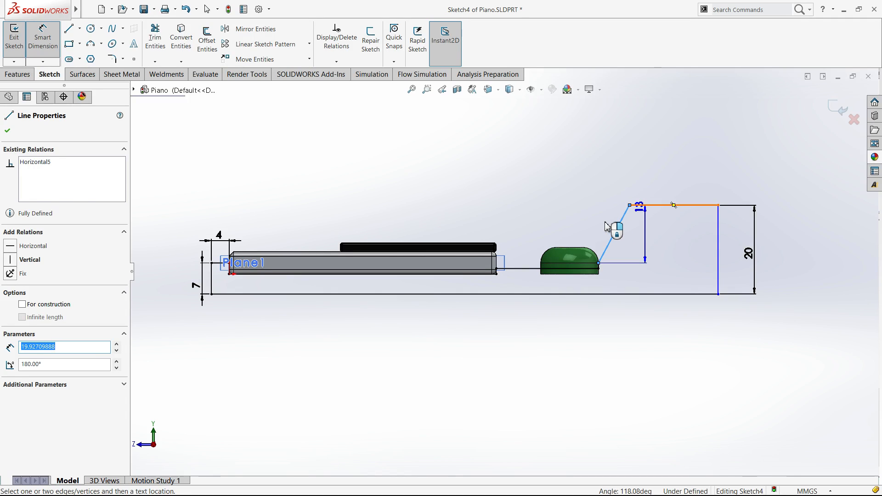
pyautogui.press('Escape')
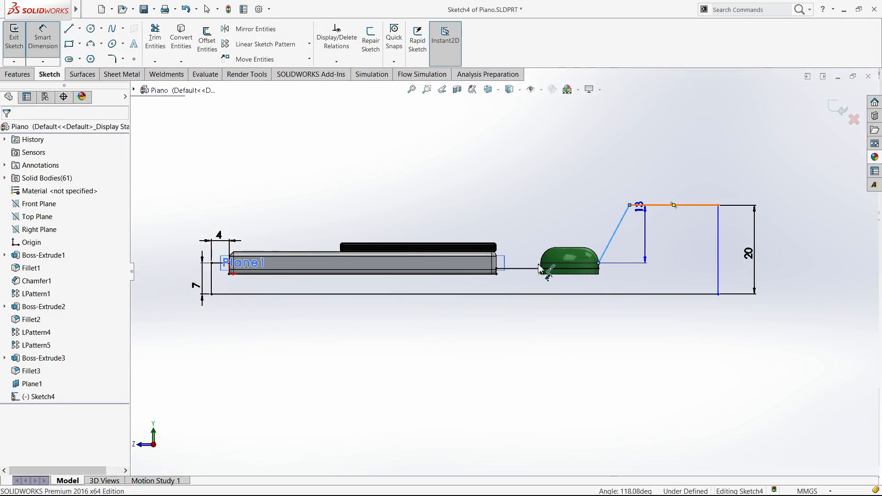
# Dimension the angle between the slanted line and the short vertical line at the green bar's rear, trying 35° before setting 40°.
pyautogui.scroll(-6, 540, 262)
pyautogui.click(541, 259)
pyautogui.click(551, 235)
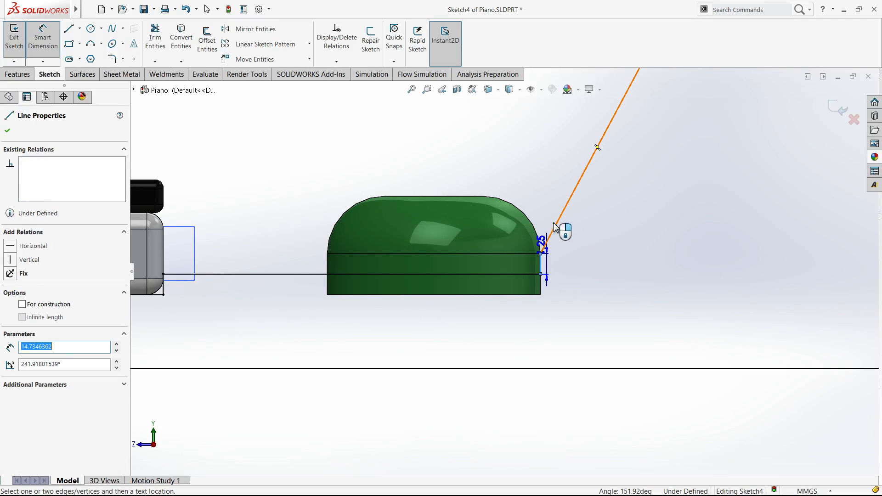
pyautogui.click(524, 242)
pyautogui.scroll(5, 524, 241)
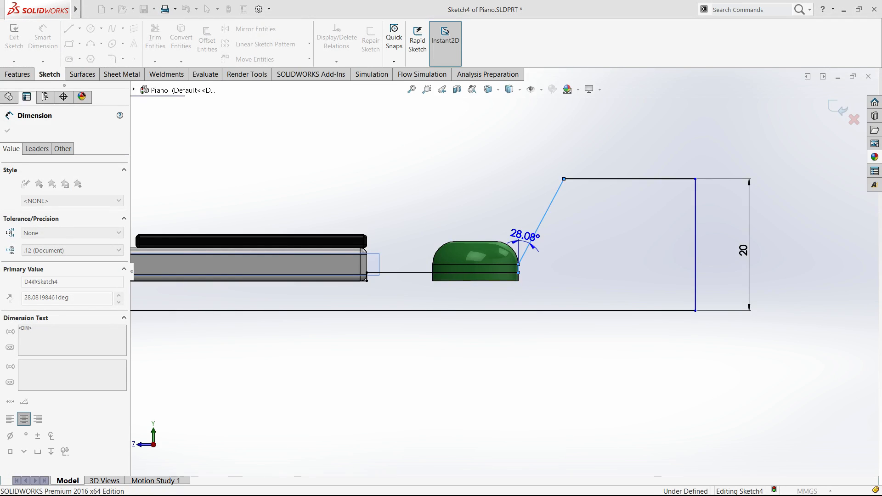
pyautogui.write('35')
pyautogui.press('Return')
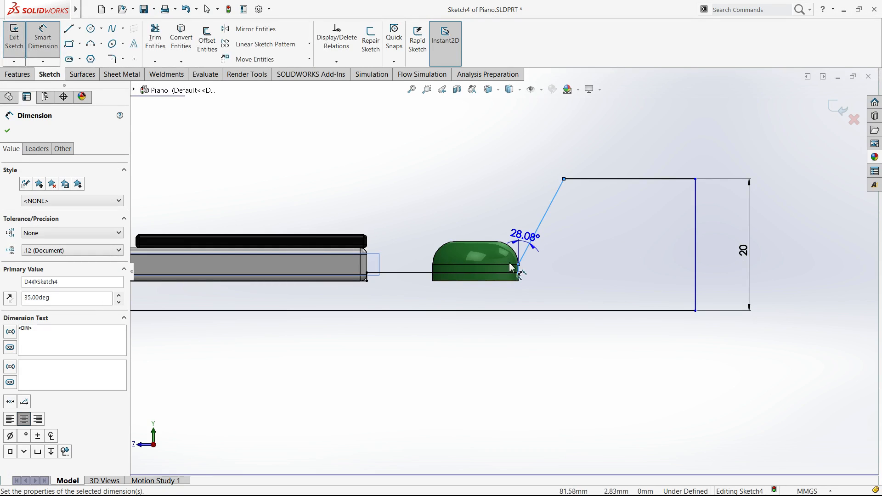
pyautogui.write('40')
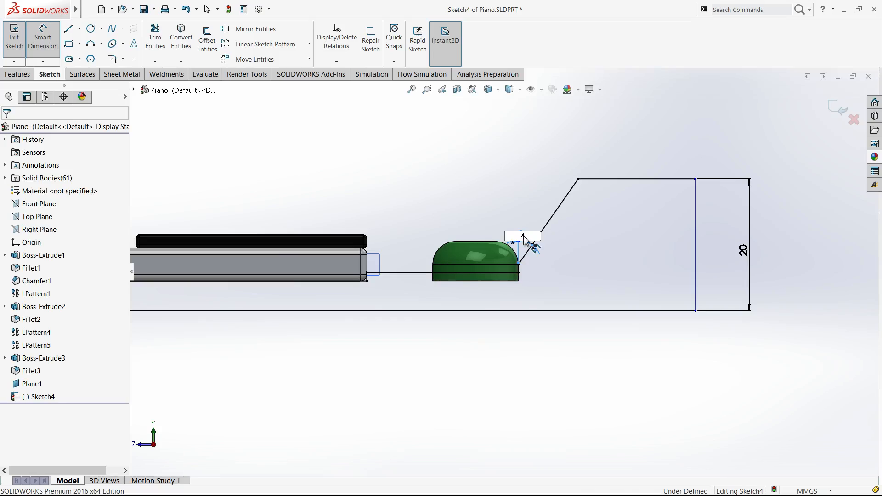
# Change the case profile's rear height to 18 mm and dimension its top horizontal line to 15 mm.
pyautogui.doubleClick(743, 251)
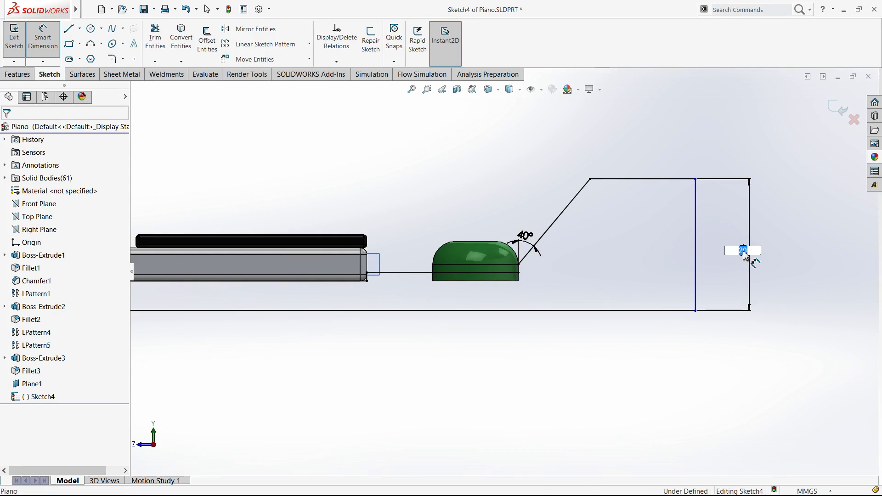
pyautogui.write('18')
pyautogui.press('Return')
pyautogui.click(660, 192)
pyautogui.click(653, 177)
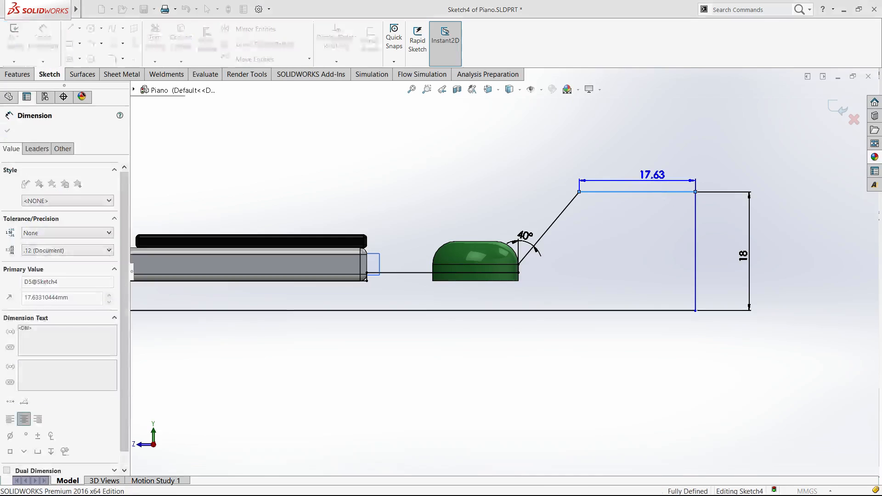
pyautogui.scroll(5, 634, 200)
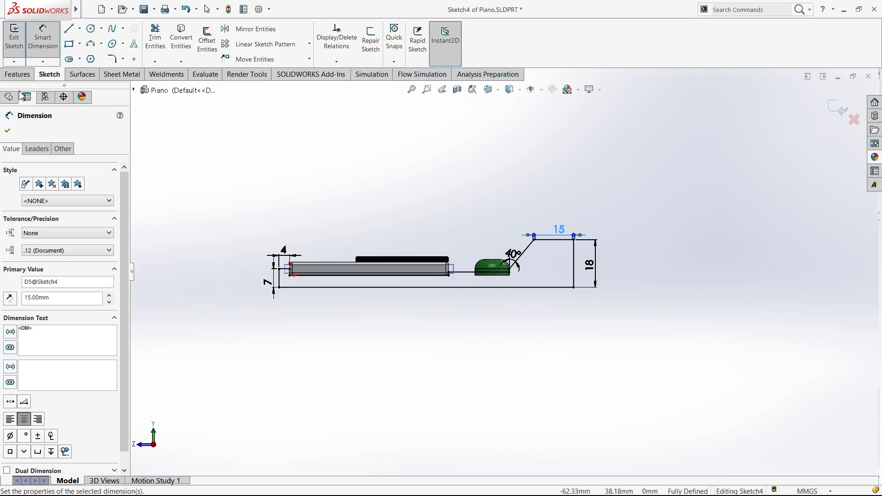
# Leave the case profile sketch and start a boss extrusion of it with the Mid Plane end condition.
pyautogui.click(17, 75)
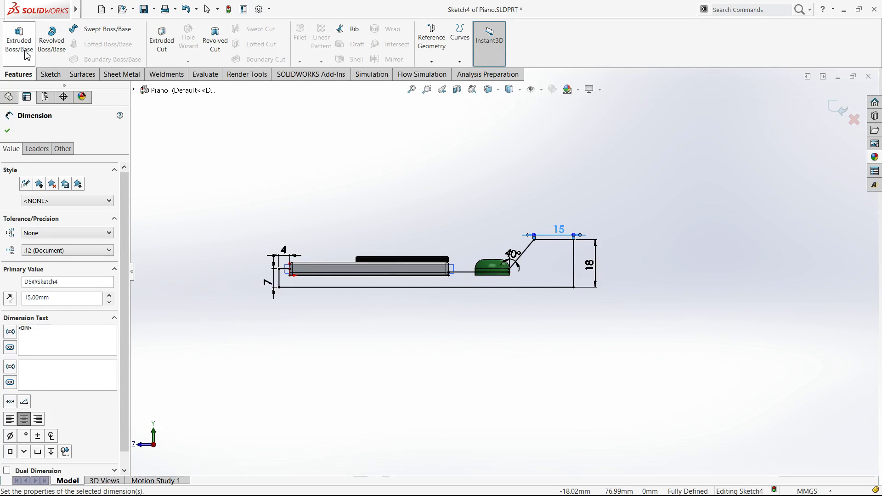
pyautogui.click(841, 115)
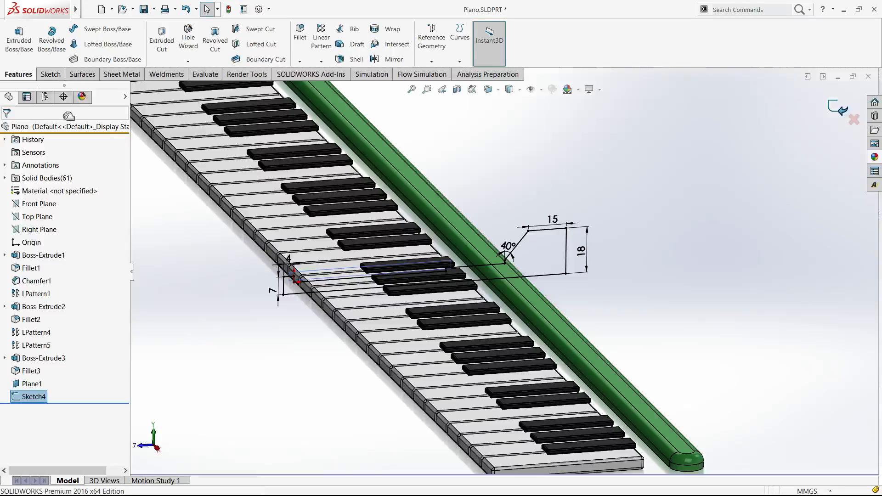
pyautogui.click(21, 39)
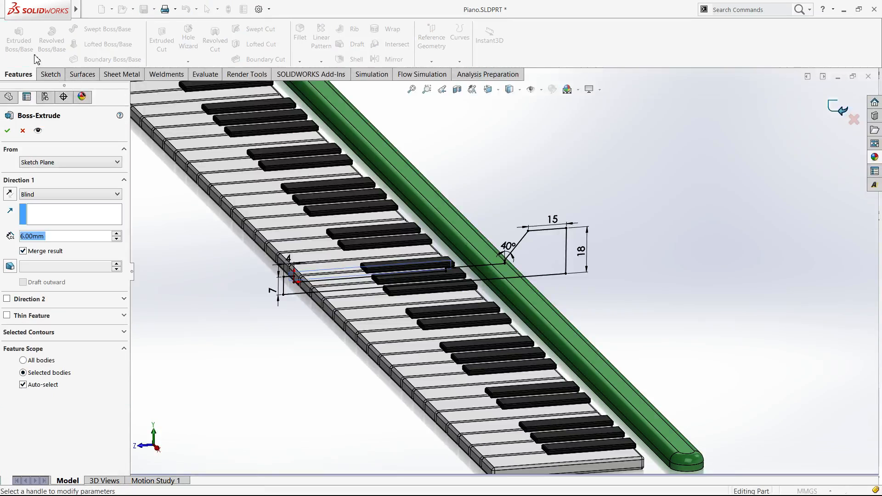
pyautogui.click(55, 192)
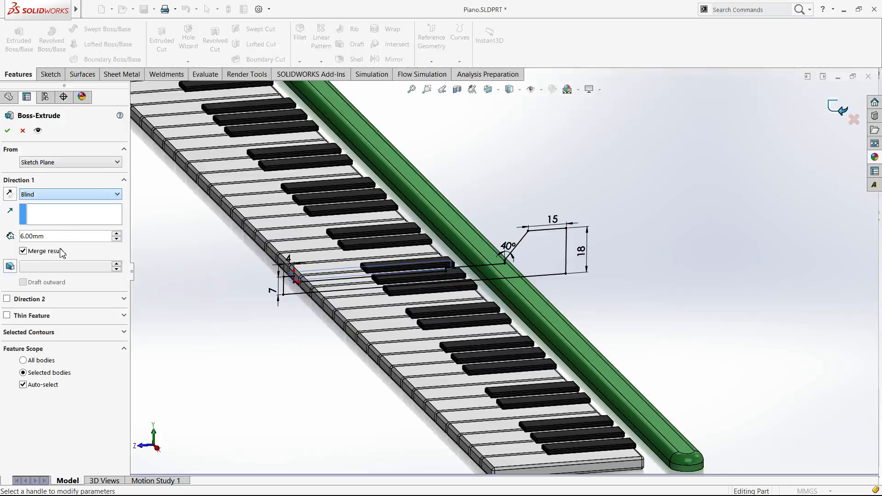
pyautogui.click(54, 262)
pyautogui.click(54, 193)
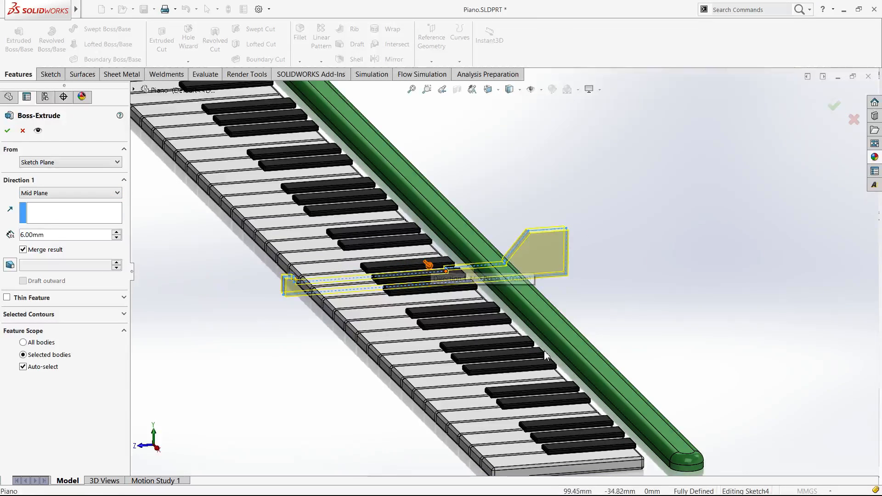
# Set the case extrusion's feature scope to All bodies and extend its depth to 507.70 mm along the keyboard.
pyautogui.moveTo(568, 303); pyautogui.dragTo(583, 268, button='middle')
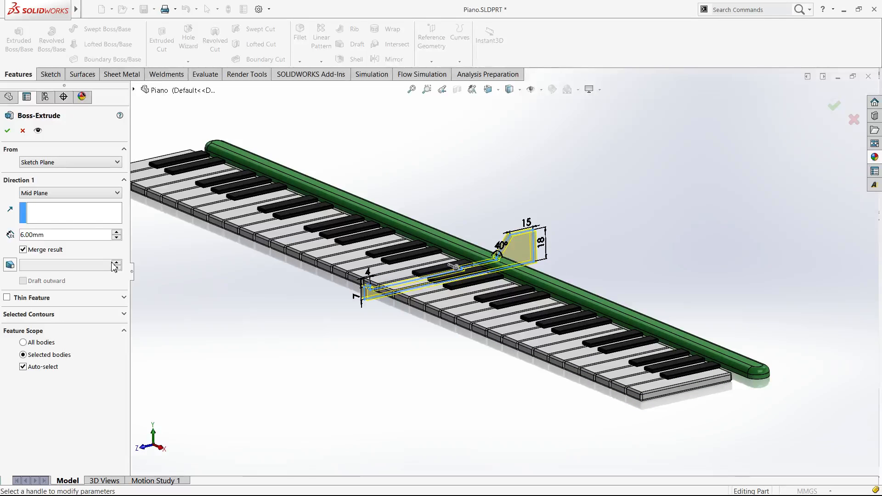
pyautogui.click(23, 367)
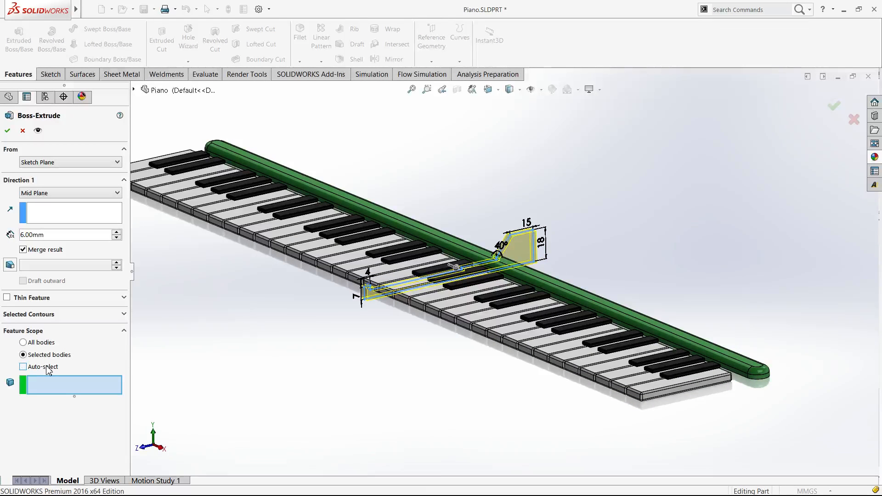
pyautogui.click(53, 342)
pyautogui.click(117, 233)
pyautogui.click(117, 233)
pyautogui.click(118, 232)
pyautogui.click(118, 233)
pyautogui.click(118, 232)
pyautogui.click(118, 233)
pyautogui.click(118, 232)
pyautogui.click(118, 233)
pyautogui.click(118, 233)
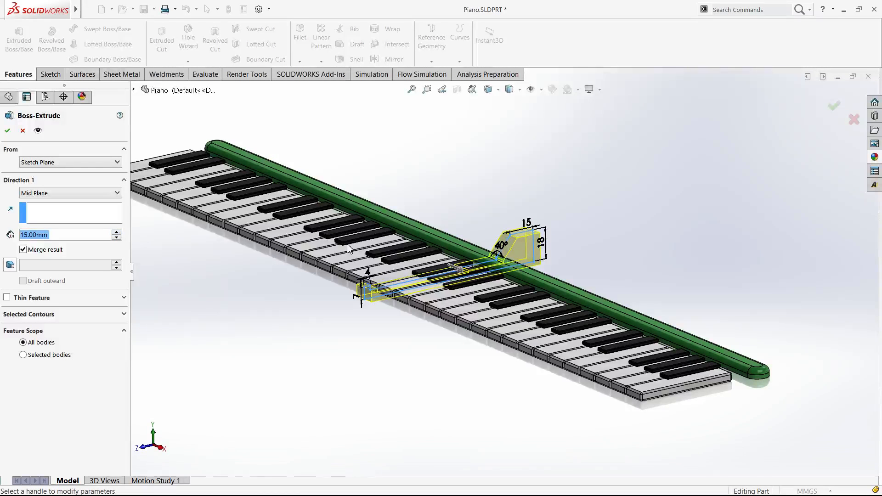
pyautogui.click(460, 271)
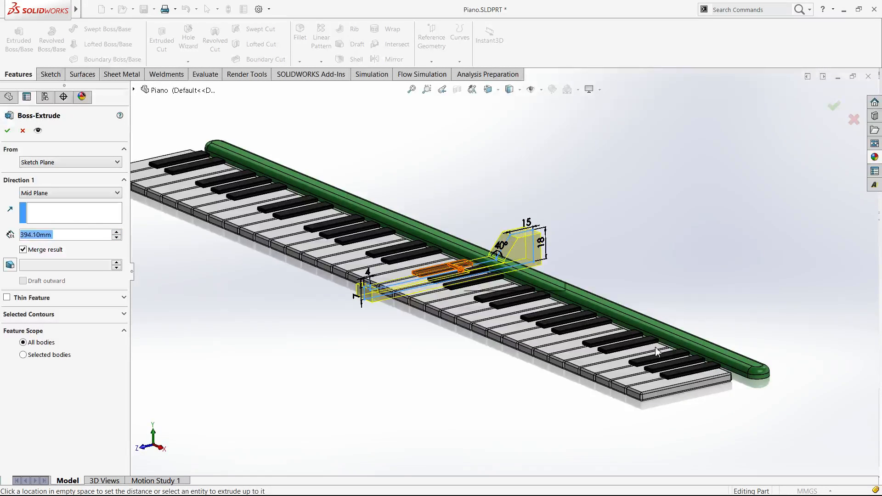
pyautogui.click(723, 404)
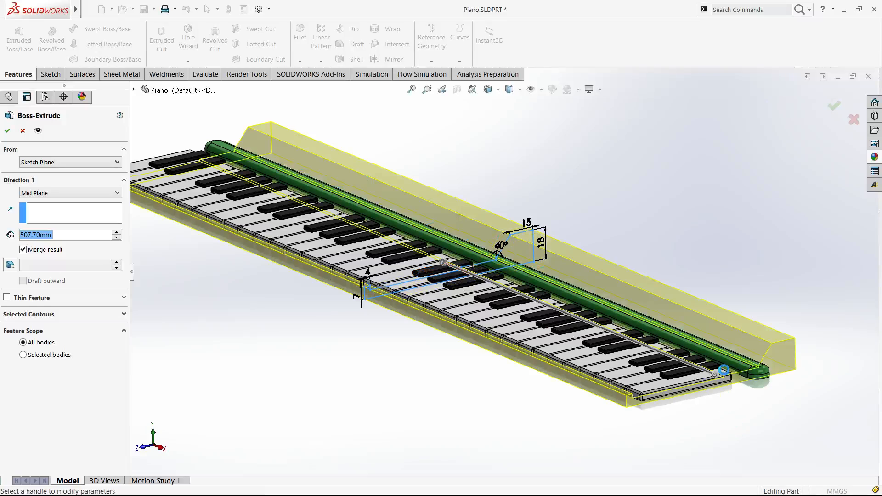
pyautogui.rightClick(707, 427)
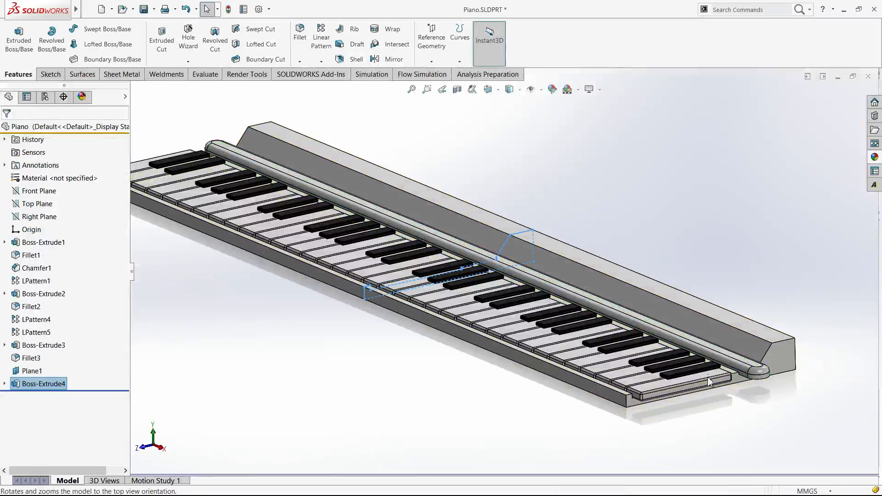
# Edit the case extrusion and set its mid-plane depth to 540 mm so it covers the green bar's full length.
pyautogui.hotkey('ctrl', '5')
pyautogui.click(37, 385)
pyautogui.click(45, 365)
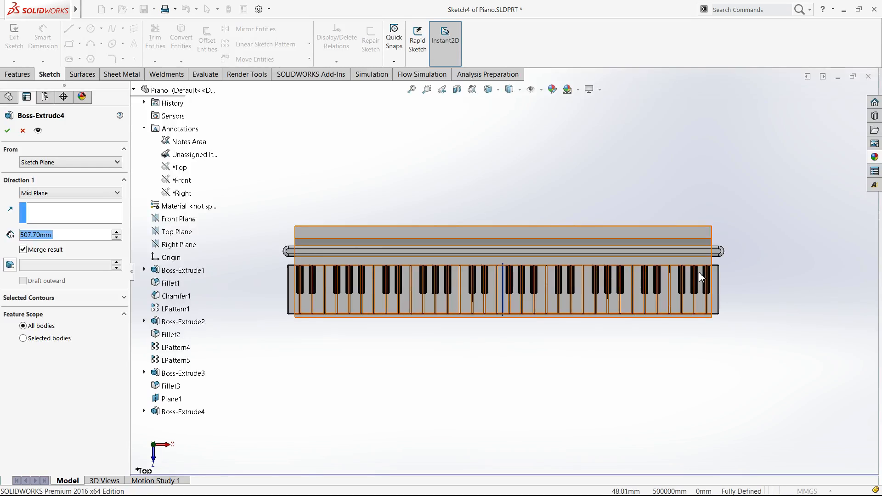
pyautogui.scroll(6, 623, 263)
pyautogui.moveTo(622, 263); pyautogui.dragTo(642, 263)
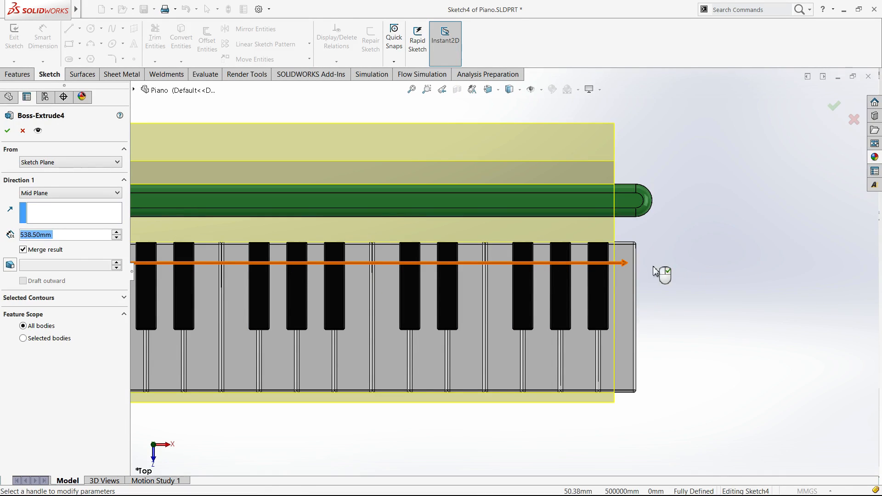
pyautogui.write('540')
pyautogui.press('Return')
# Limit the case extrusion's feature scope to selected bodies, merging it only with the green bar.
pyautogui.moveTo(350, 424); pyautogui.dragTo(314, 310, button='middle')
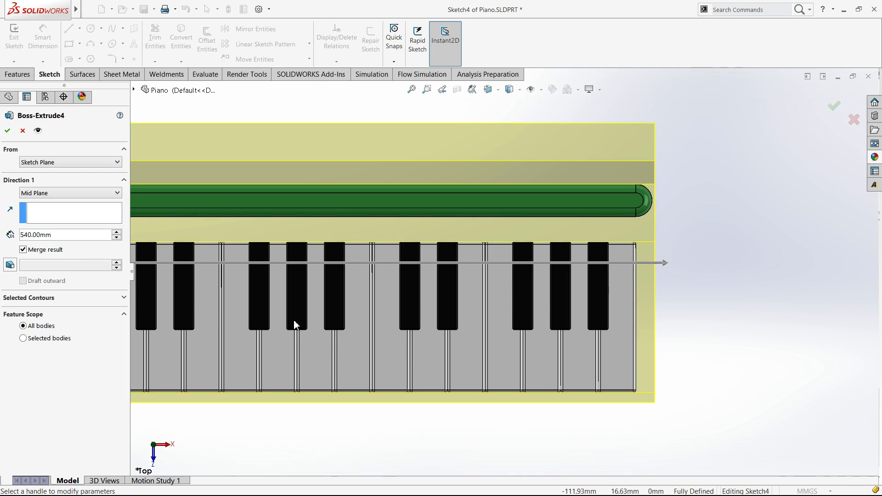
pyautogui.click(45, 340)
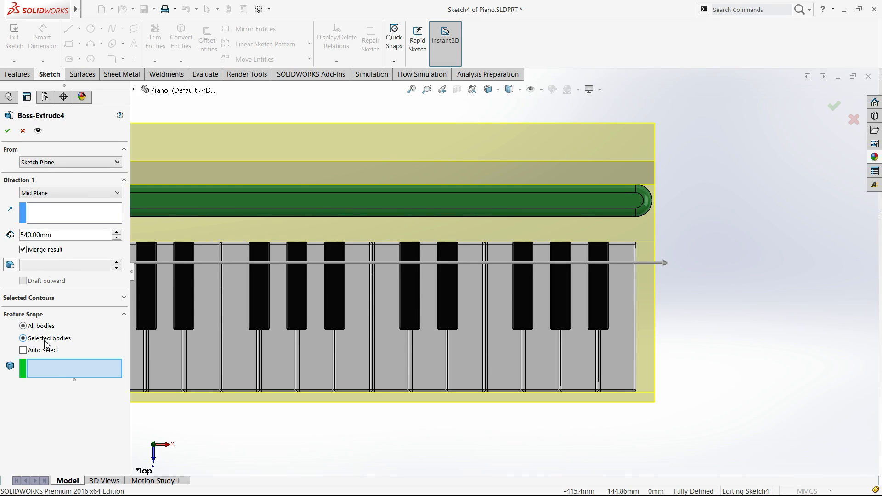
pyautogui.click(57, 373)
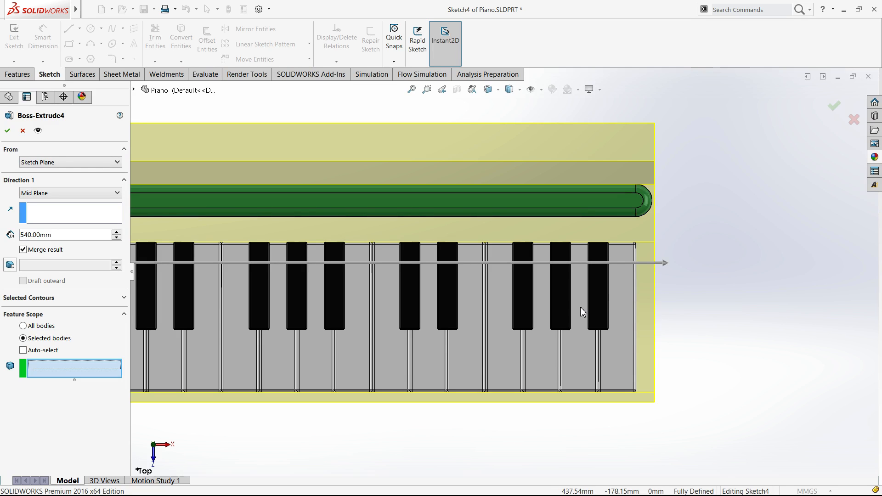
pyautogui.hotkey('ctrl', 'shift', 'z')
pyautogui.click(523, 277)
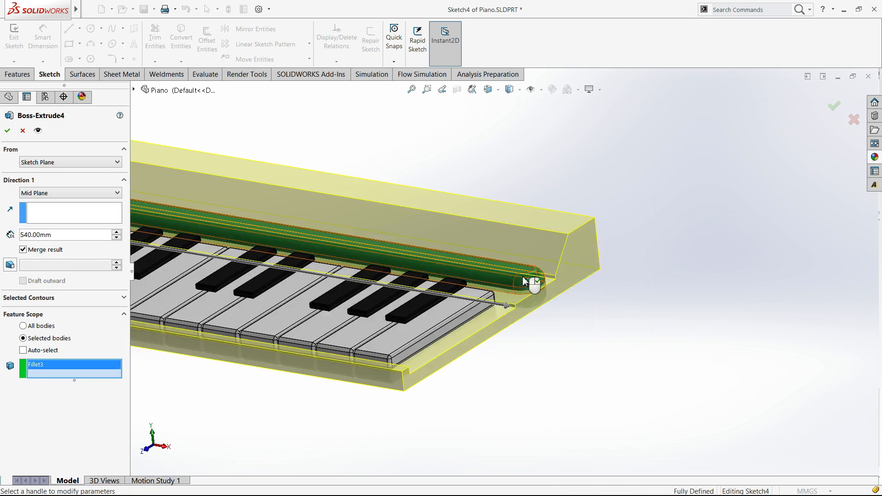
pyautogui.click(8, 131)
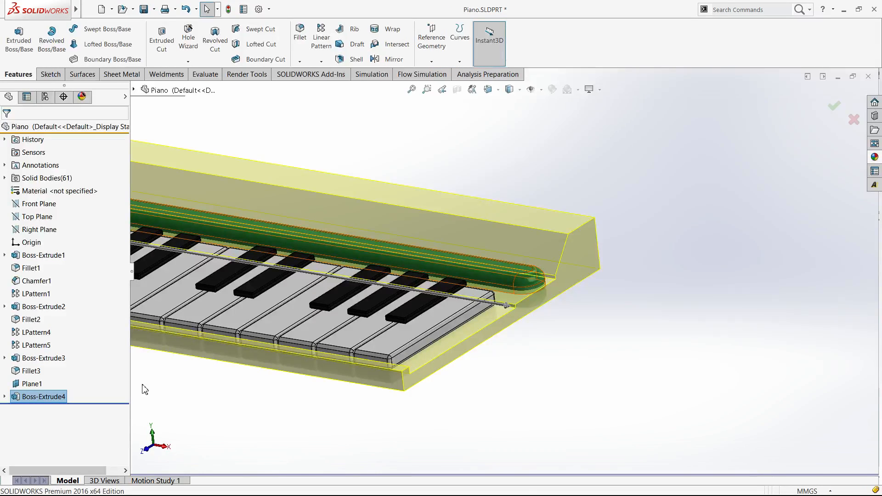
# Reopen the case extrusion's definition to review its depth and feature scope.
pyautogui.click(47, 396)
pyautogui.click(212, 351)
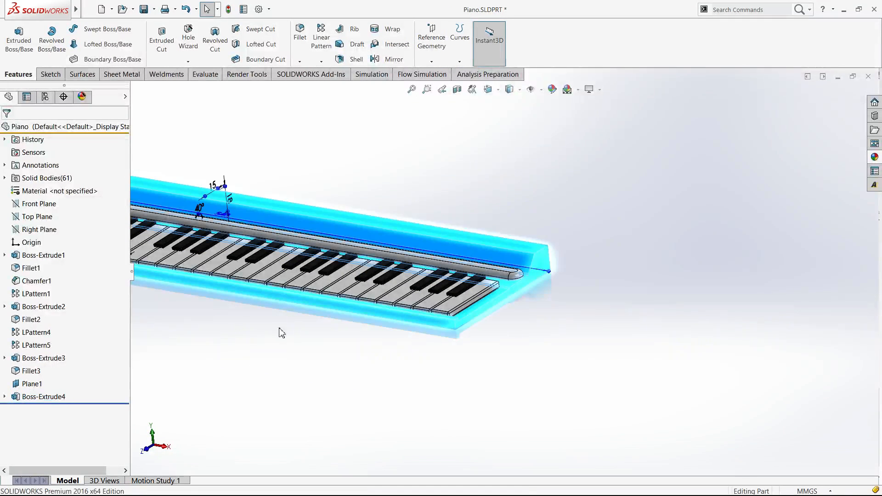
pyautogui.click(57, 397)
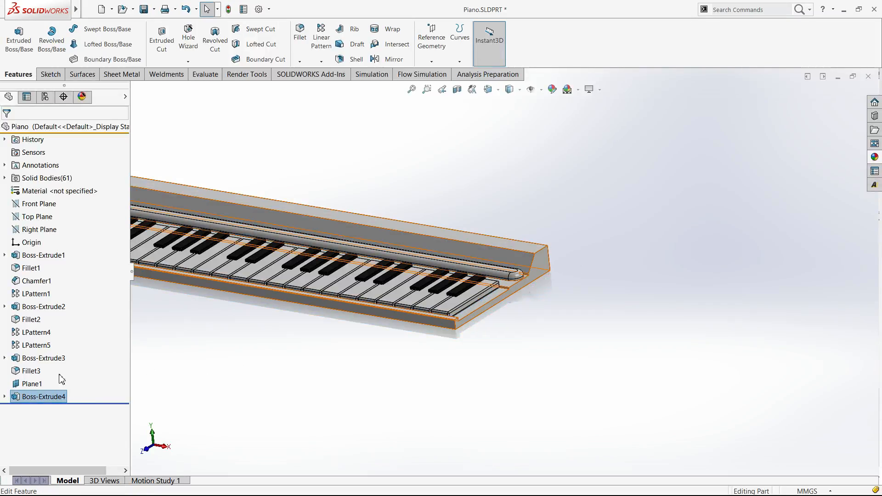
pyautogui.click(62, 370)
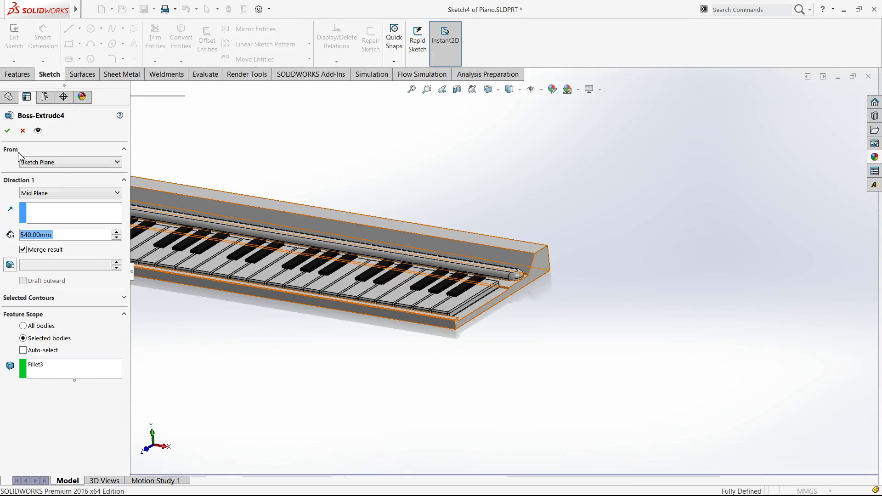
pyautogui.click(7, 131)
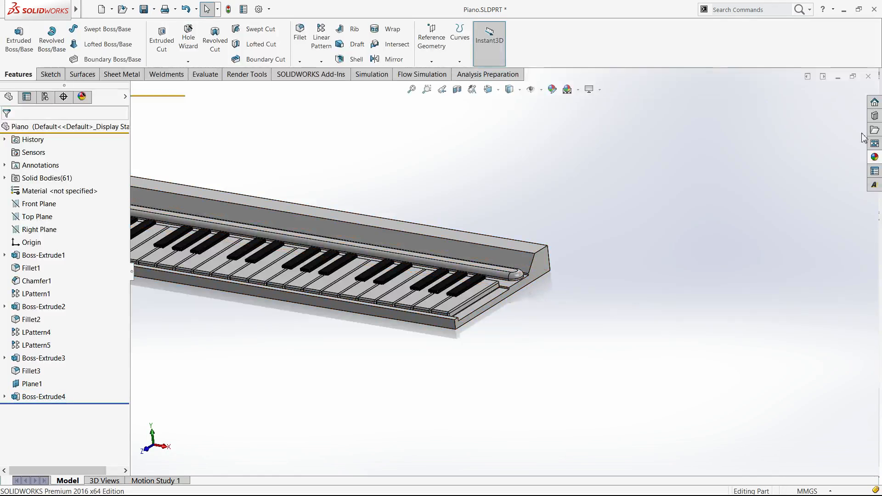
# Apply the green medium gloss plastic appearance to the piano case body.
pyautogui.click(874, 156)
pyautogui.click(790, 371)
pyautogui.moveTo(790, 370); pyautogui.dragTo(555, 243)
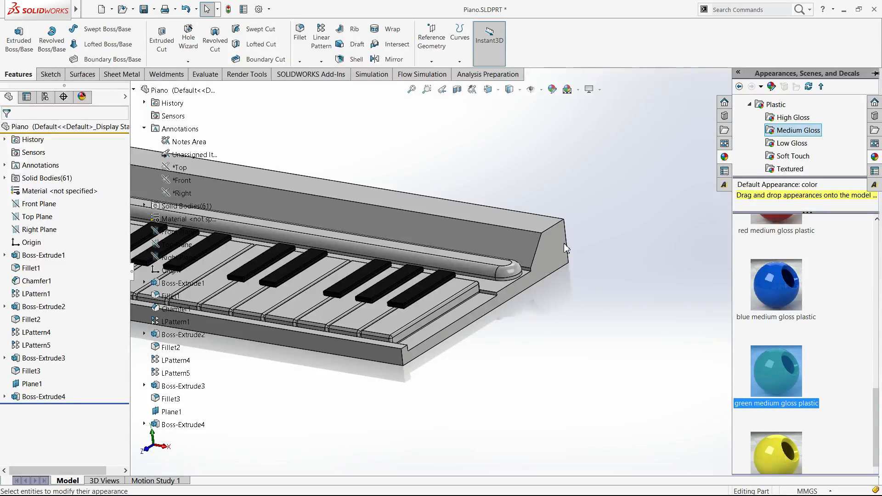
pyautogui.moveTo(568, 252); pyautogui.dragTo(569, 251)
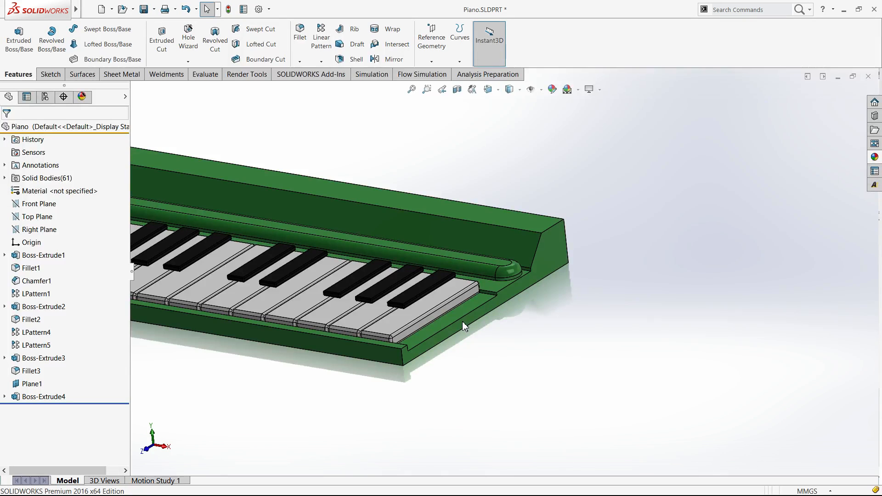
# Sketch a corner rectangle about 3.56 by 60 mm on the case's flat face beside the last white key at the right end.
pyautogui.click(482, 292)
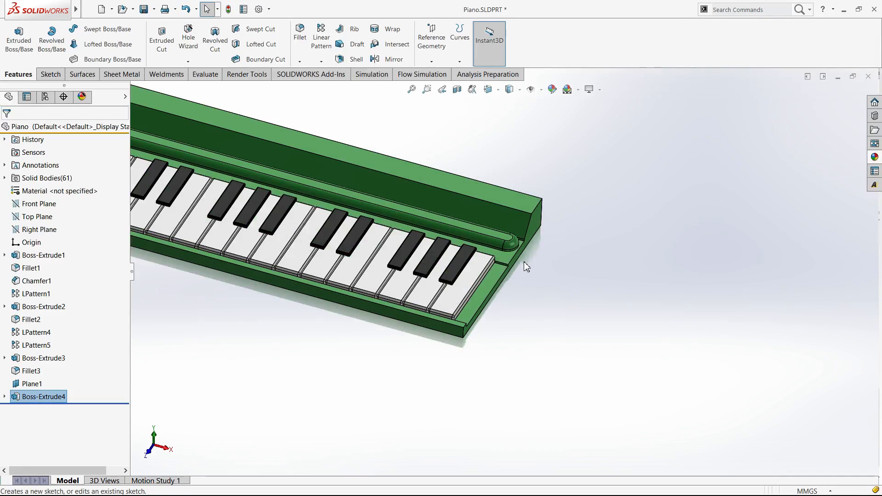
pyautogui.click(523, 262)
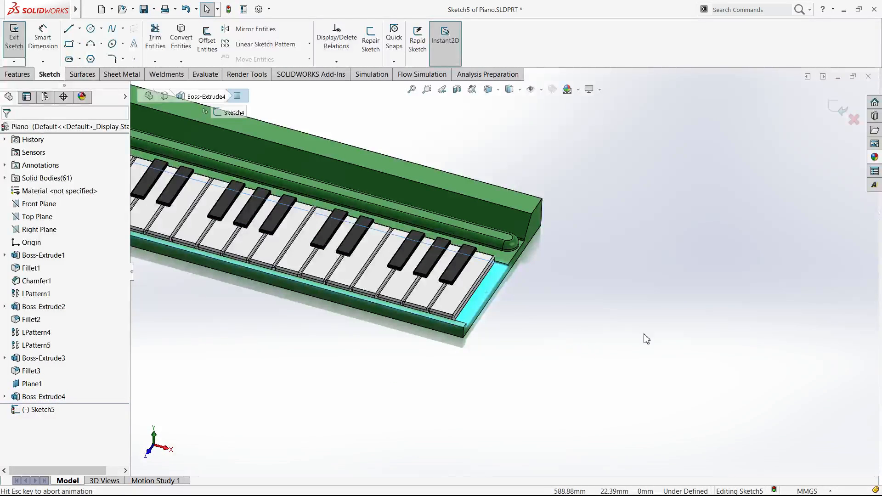
pyautogui.moveTo(710, 321); pyautogui.dragTo(741, 317, button='right')
pyautogui.click(671, 301)
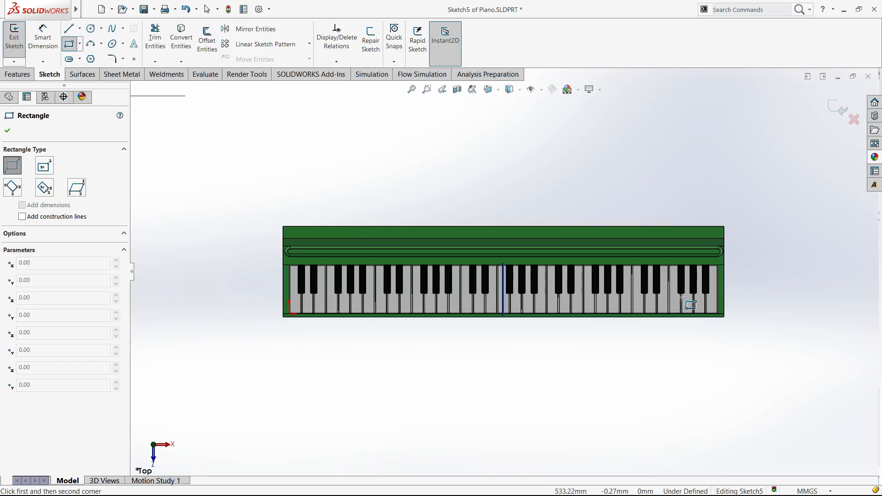
pyautogui.scroll(-5, 671, 302)
pyautogui.click(670, 117)
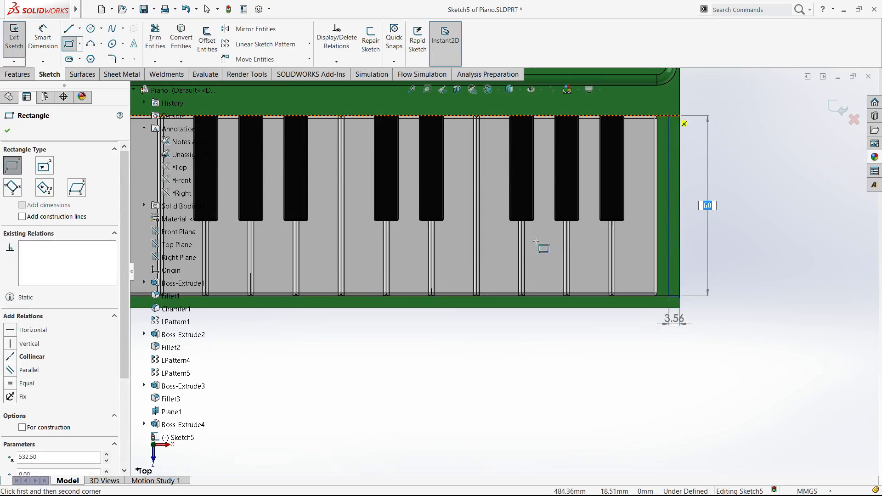
pyautogui.press('Escape')
# Sketch a second corner rectangle about 6.02 by 60 mm on the case strip beside the first white key at the left end.
pyautogui.press('f')
pyautogui.moveTo(235, 259); pyautogui.dragTo(261, 257, button='right')
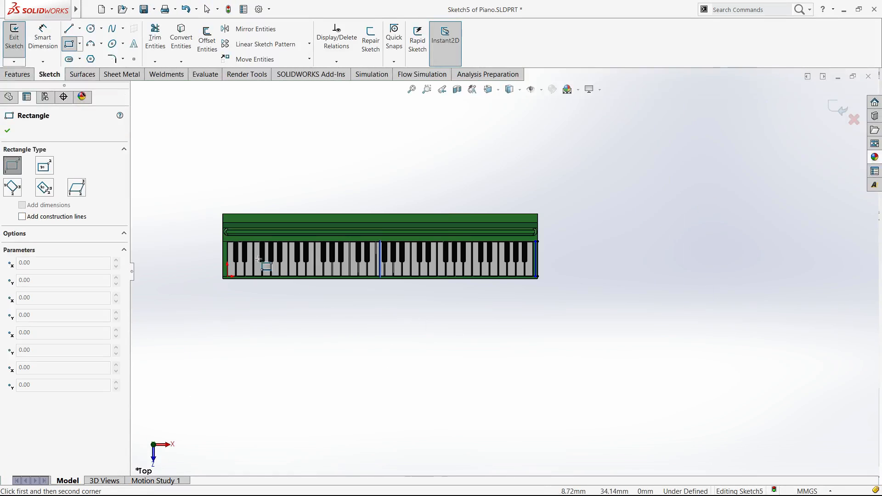
pyautogui.scroll(-5, 275, 320)
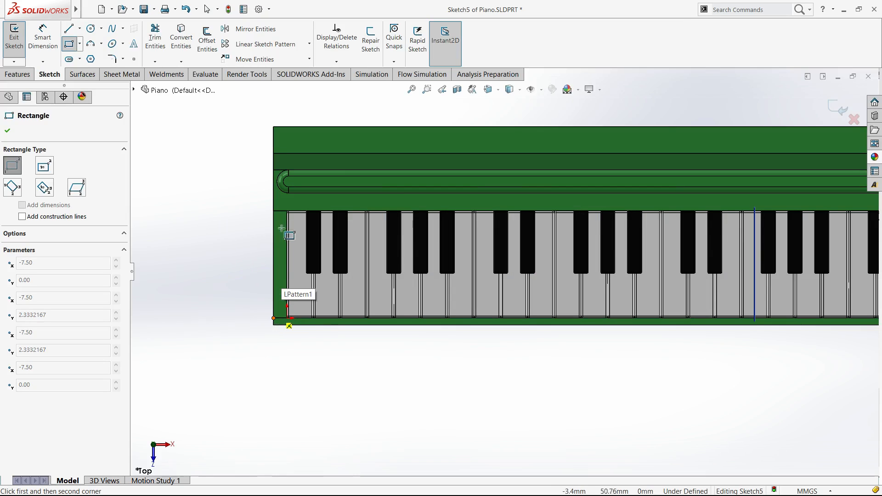
pyautogui.press('Escape')
pyautogui.moveTo(263, 327); pyautogui.dragTo(259, 408, button='right')
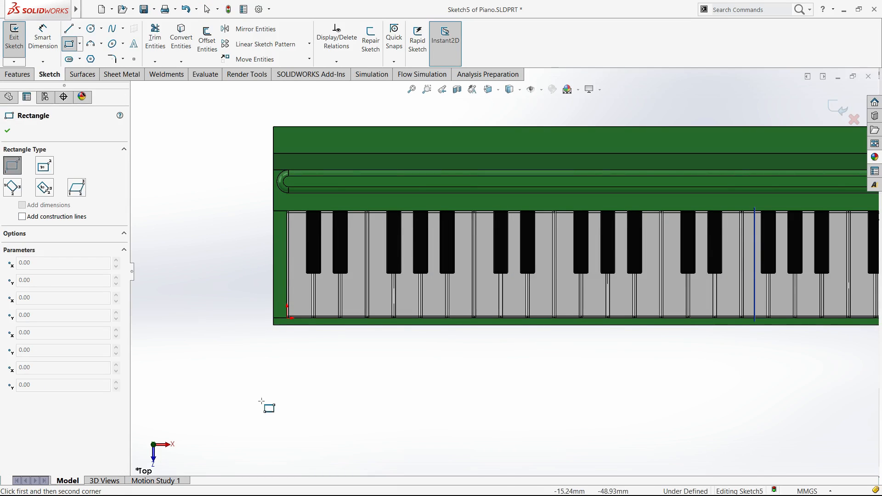
pyautogui.scroll(-5, 345, 301)
pyautogui.click(346, 300)
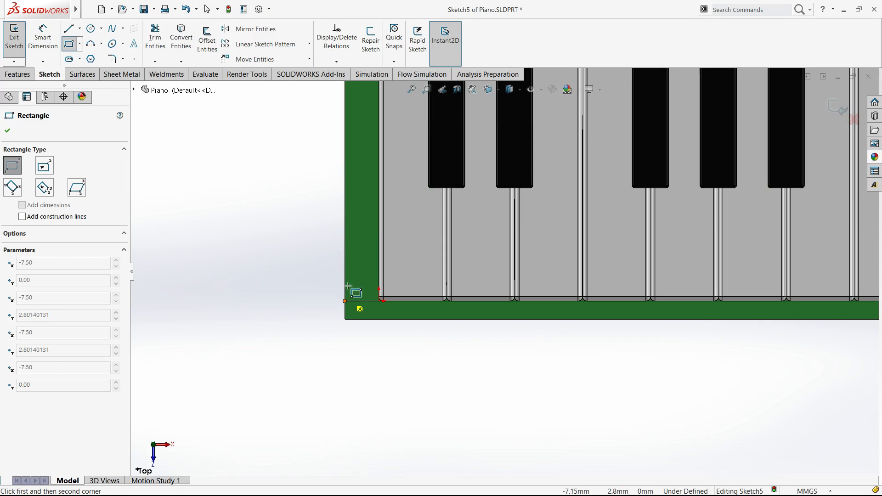
pyautogui.scroll(4, 440, 155)
pyautogui.click(440, 156)
pyautogui.press('Escape')
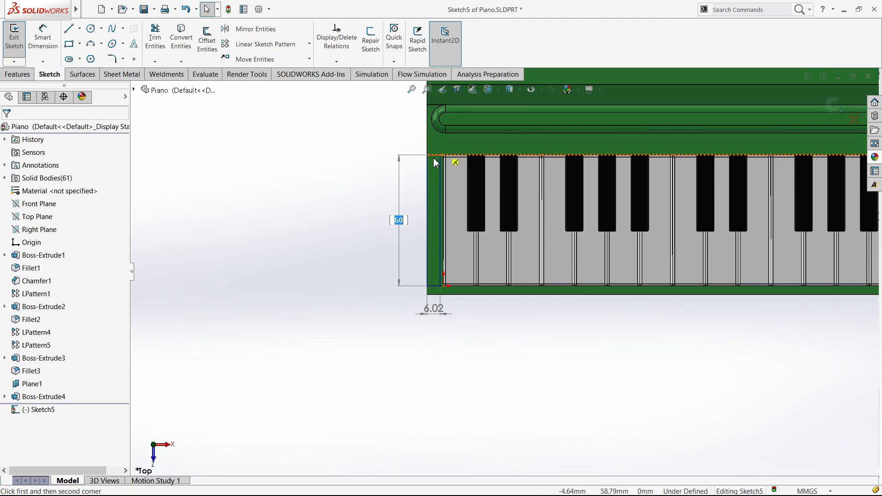
# Add an equal-length relation between the short upper edges of the two end rectangles.
pyautogui.click(434, 156)
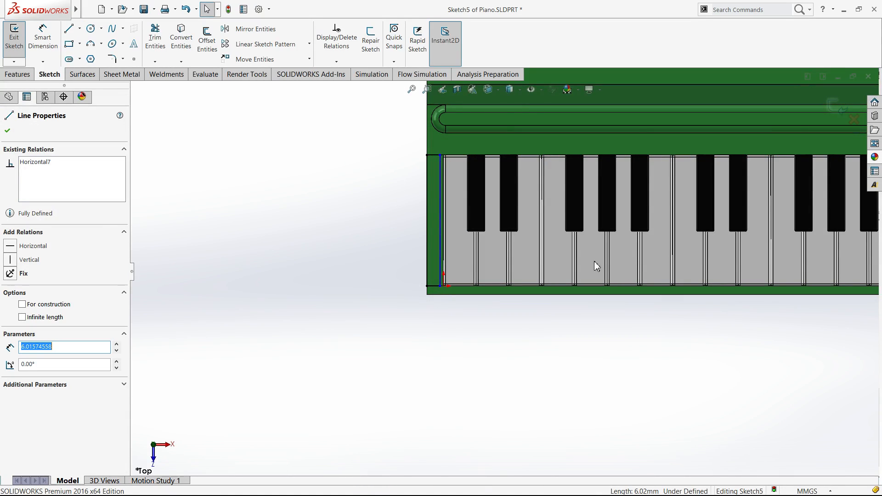
pyautogui.scroll(6, 627, 247)
pyautogui.scroll(-8, 621, 241)
pyautogui.keyDown('ctrl'); pyautogui.click(620, 239); pyautogui.keyUp('ctrl')
pyautogui.press('q')
pyautogui.scroll(3, 625, 287)
pyautogui.moveTo(625, 275); pyautogui.dragTo(625, 262, button='middle')
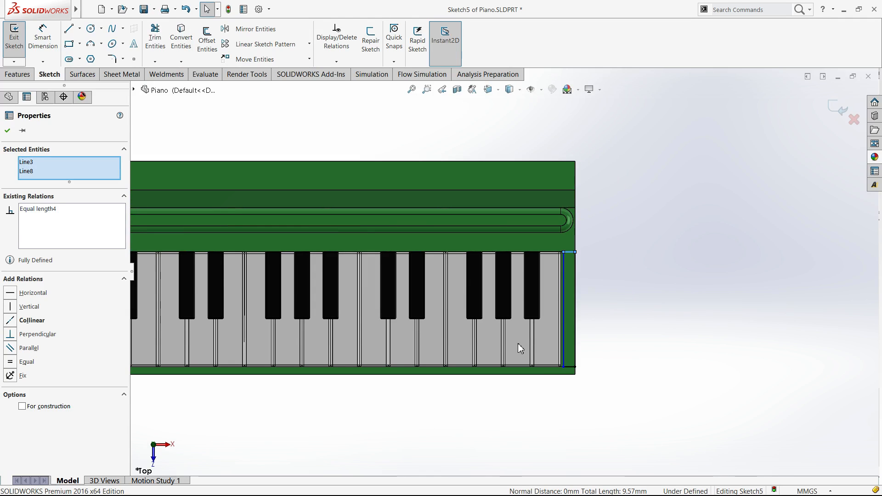
# Dimension the short upper edge of the rectangle at the right end of the keys to 5 mm.
pyautogui.moveTo(589, 383); pyautogui.dragTo(580, 337, button='middle')
pyautogui.press('d')
pyautogui.click(571, 259)
pyautogui.press('Escape')
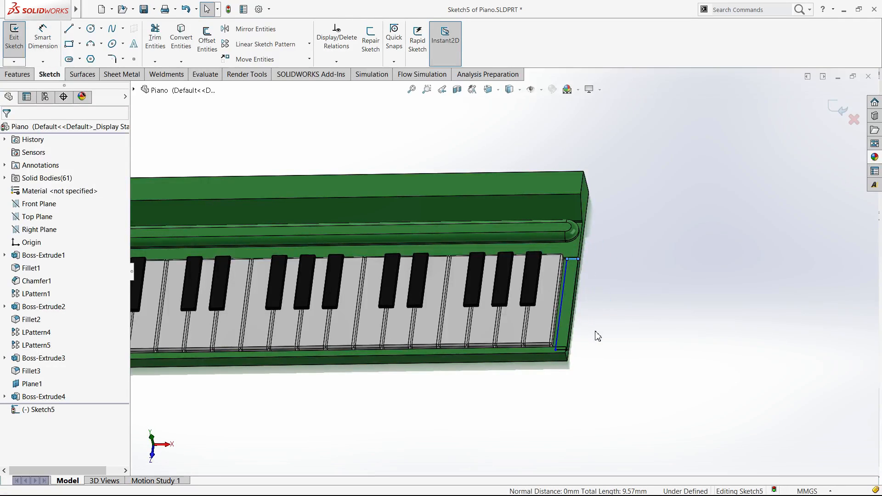
pyautogui.click(573, 260)
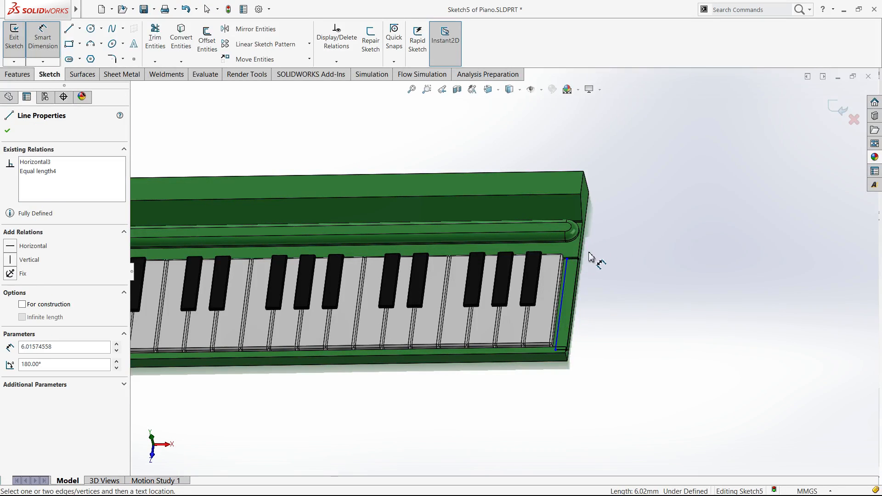
pyautogui.click(591, 247)
pyautogui.write('5')
pyautogui.press('Return')
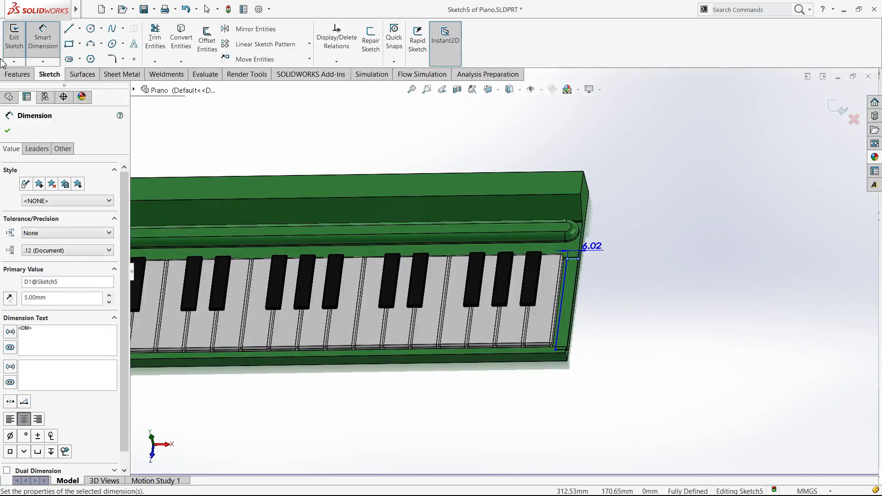
# Extrude both end rectangles up to the case's flat surface behind the keys, limiting the merge scope to the green case body.
pyautogui.click(24, 76)
pyautogui.click(19, 39)
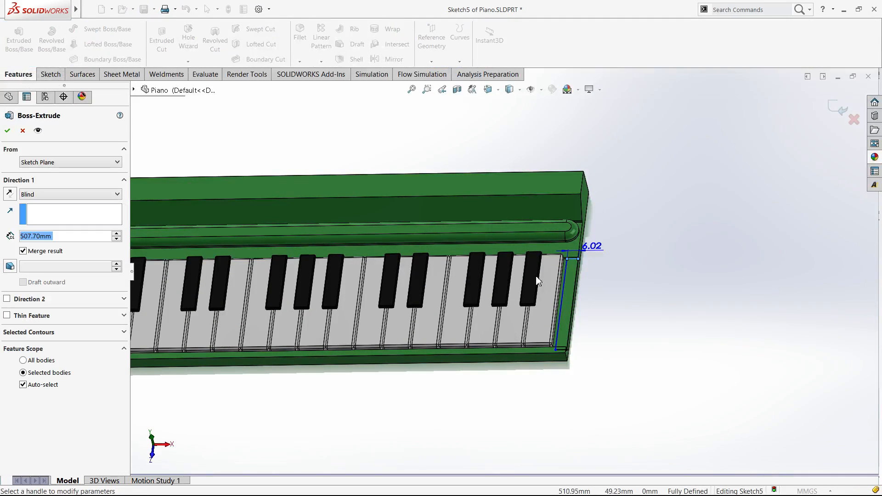
pyautogui.click(49, 228)
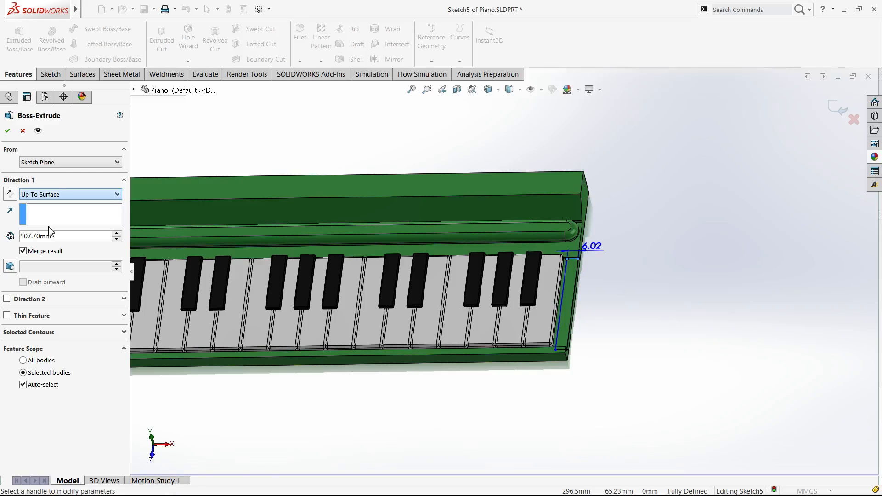
pyautogui.click(561, 250)
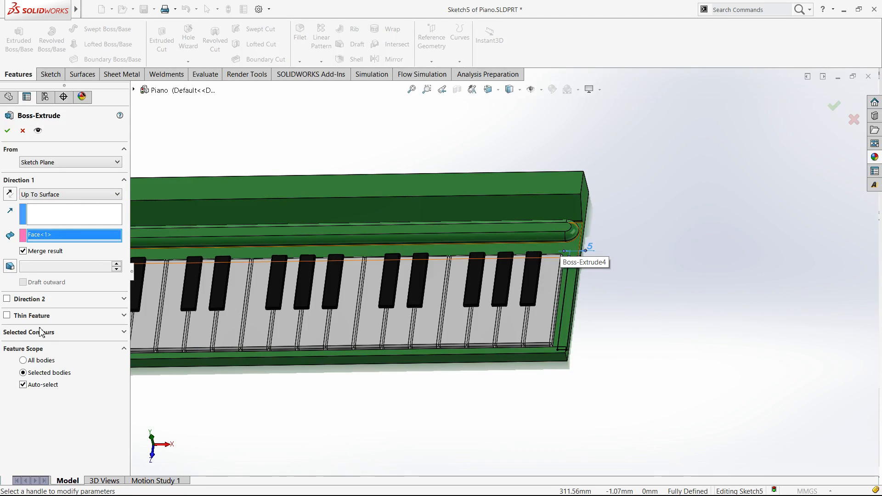
pyautogui.click(38, 389)
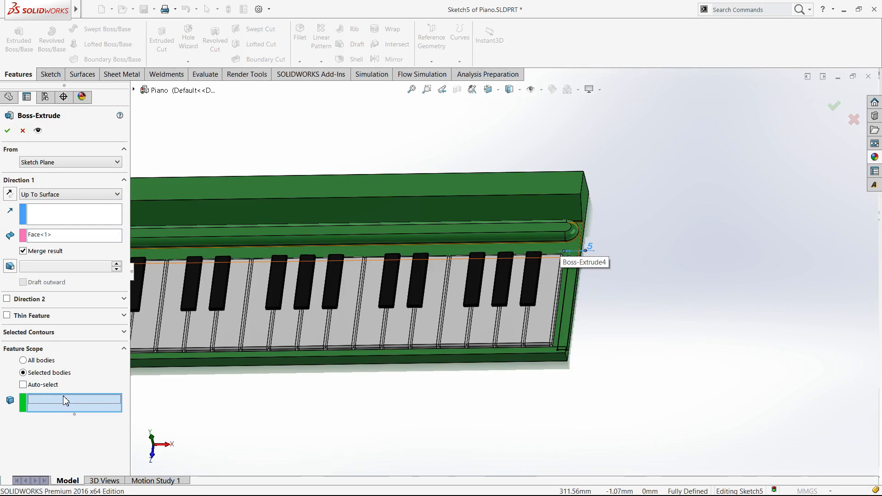
pyautogui.click(547, 195)
pyautogui.click(835, 106)
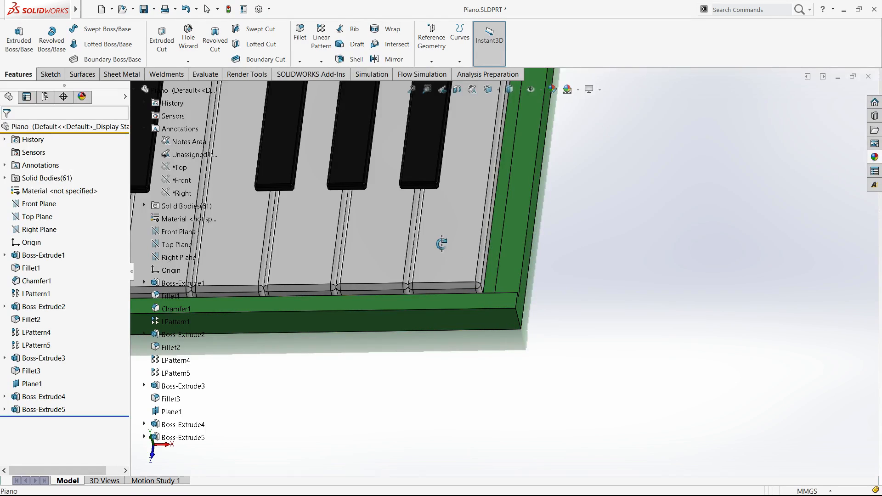
pyautogui.press('Escape')
# Try to fillet the top and sloping faces of the case's raised rear block, testing radii of 1 mm and 0.1 mm.
pyautogui.click(300, 33)
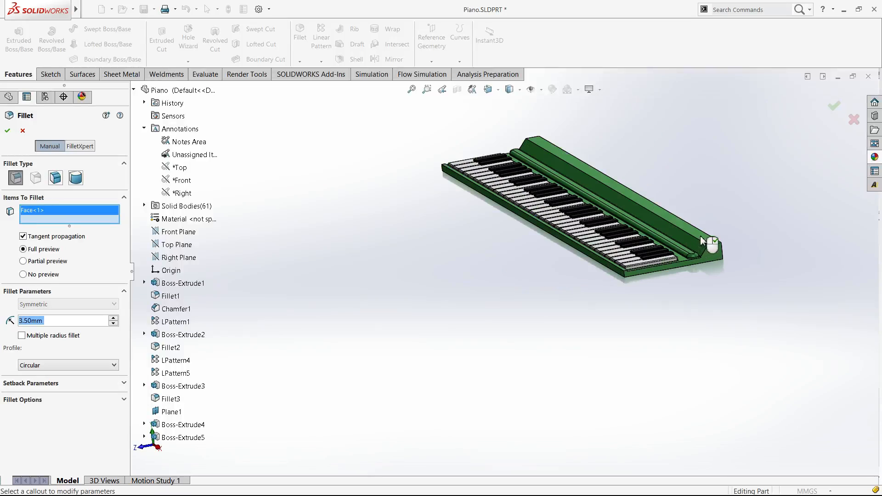
pyautogui.click(686, 242)
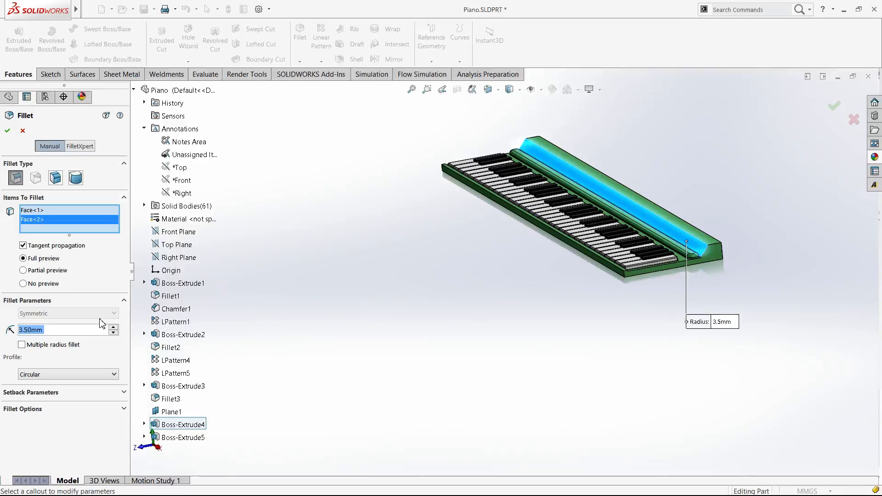
pyautogui.write('1')
pyautogui.press('Return')
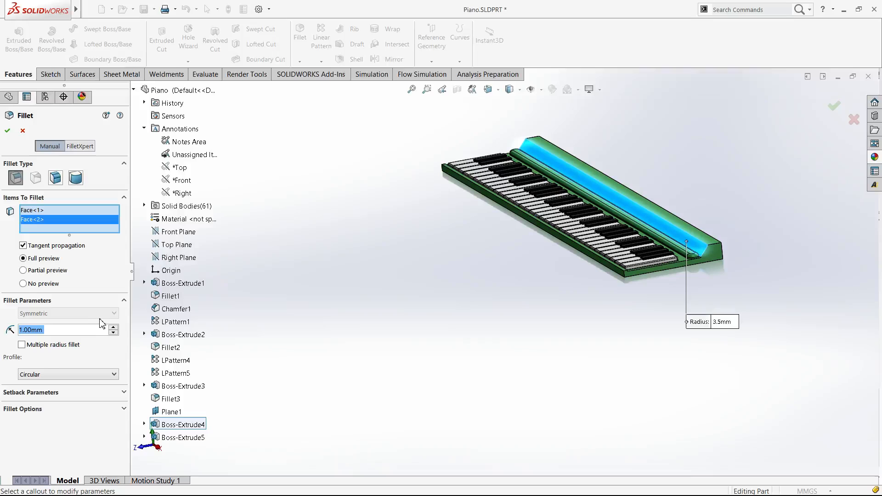
pyautogui.write('0.1')
pyautogui.press('Return')
pyautogui.write('1')
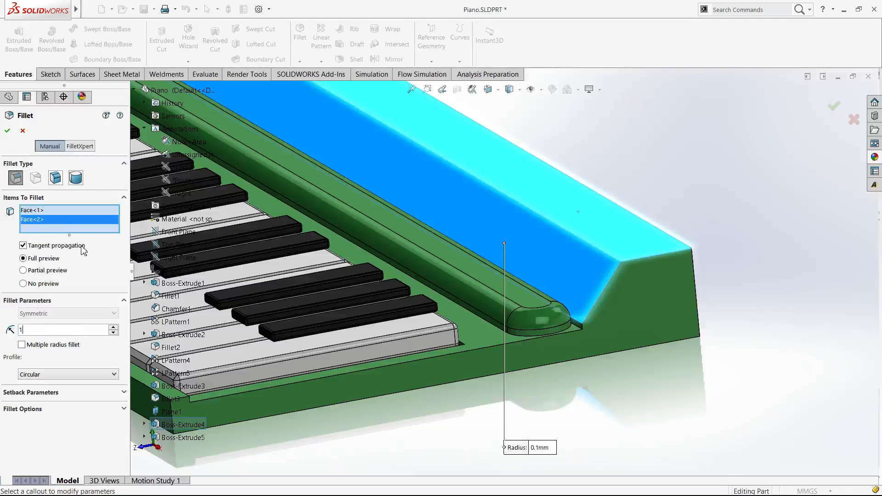
# Try to fillet the raised rear block's top face and the case's right end face with a 3 mm radius.
pyautogui.rightClick(91, 219)
pyautogui.click(110, 231)
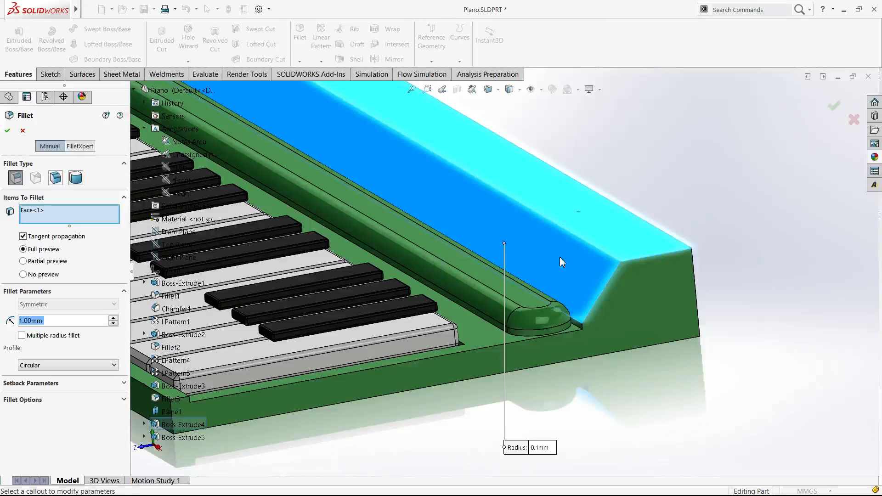
pyautogui.click(615, 237)
pyautogui.click(636, 289)
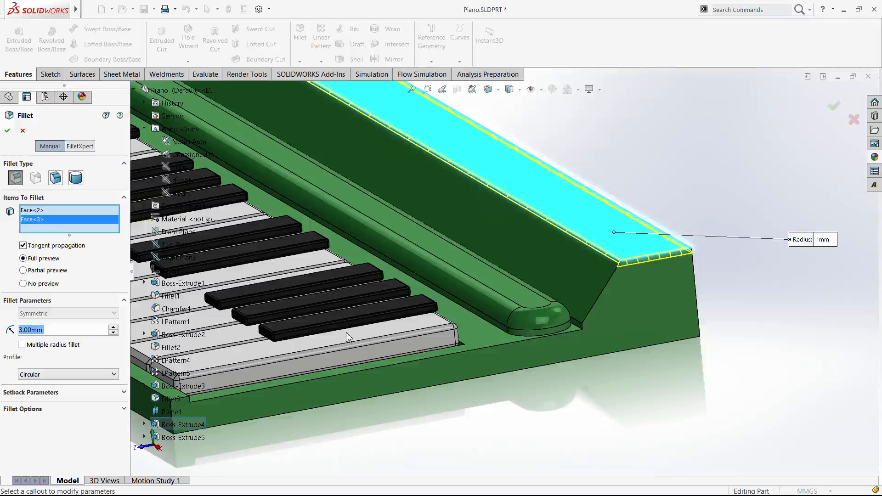
pyautogui.scroll(-5, 430, 333)
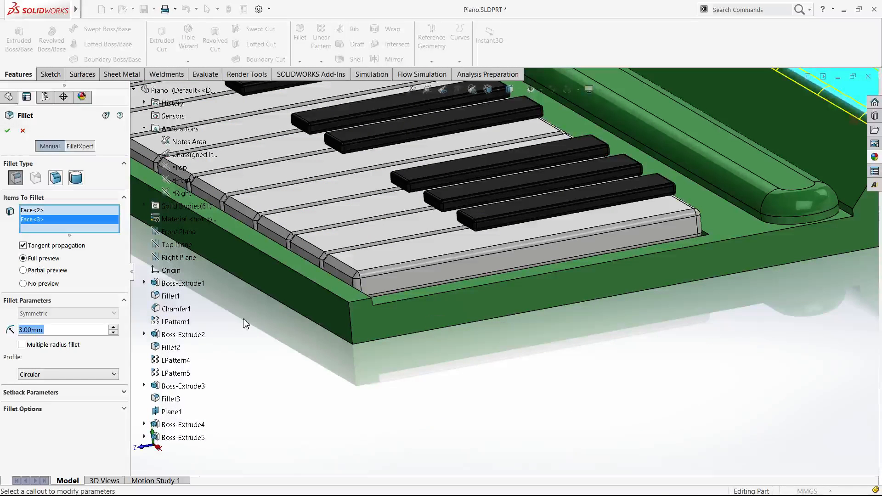
pyautogui.press('Delete')
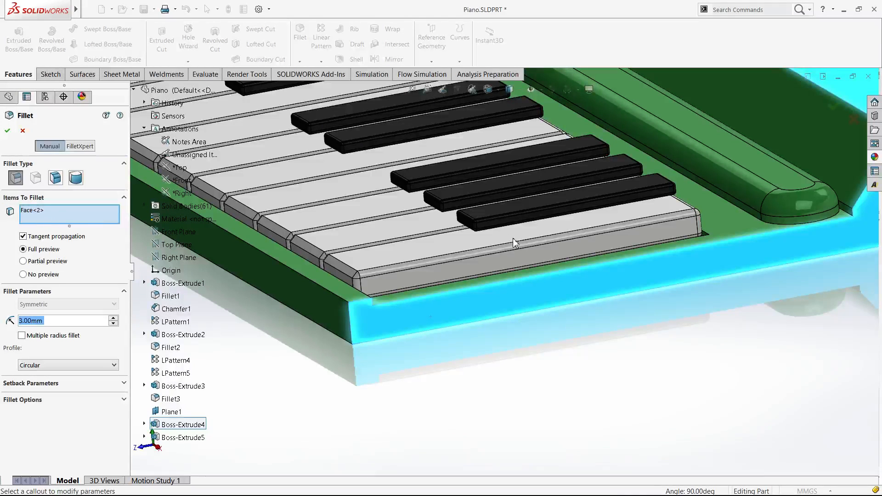
pyautogui.scroll(3, 612, 248)
pyautogui.click(617, 264)
pyautogui.click(616, 264)
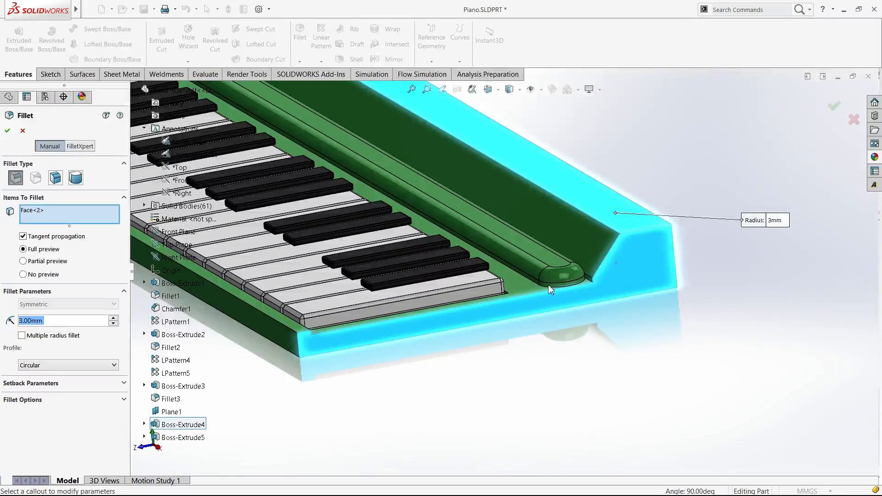
pyautogui.press('Return')
pyautogui.scroll(-5, 568, 282)
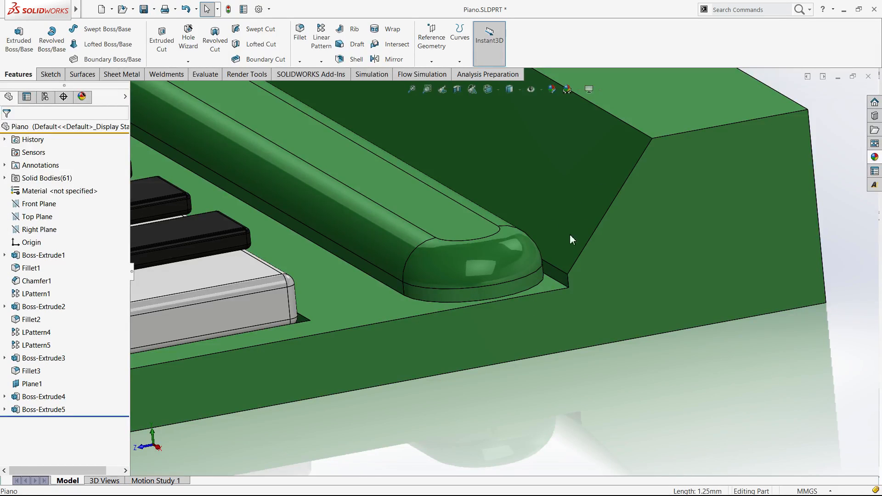
pyautogui.scroll(5, 576, 333)
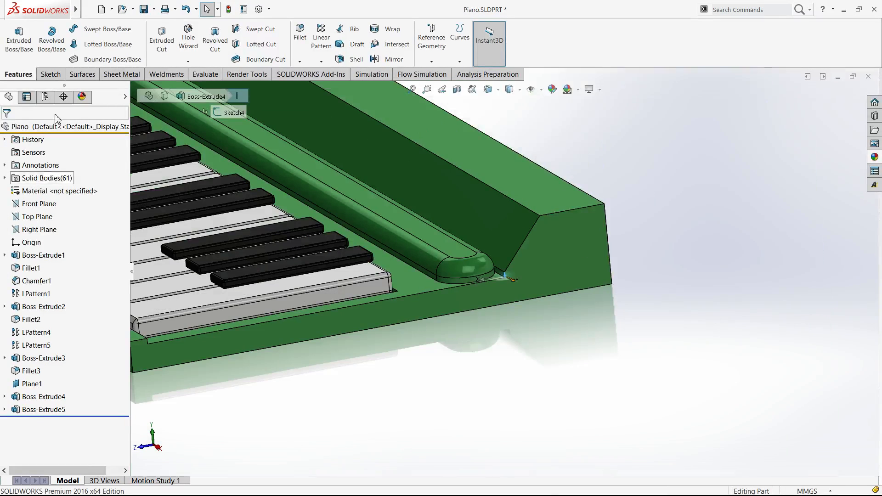
# Set up a 3 mm fillet on the top and back faces of the case's raised rear block.
pyautogui.click(301, 44)
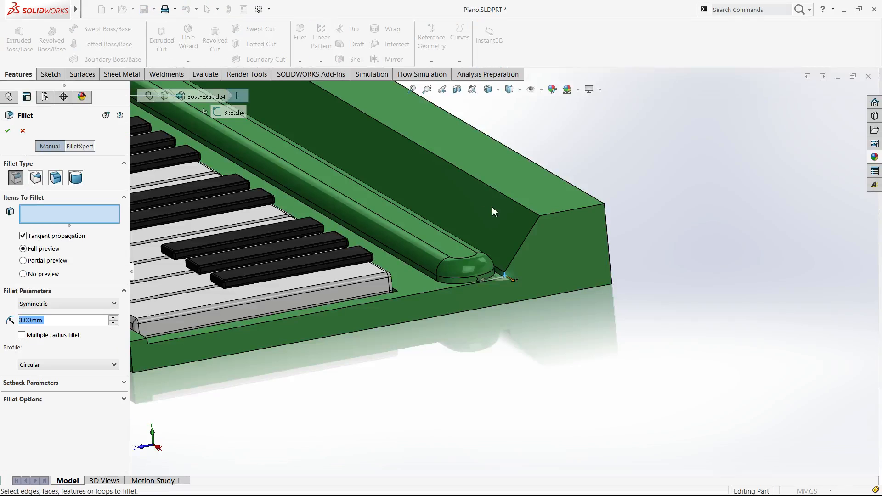
pyautogui.scroll(3, 514, 241)
pyautogui.click(524, 238)
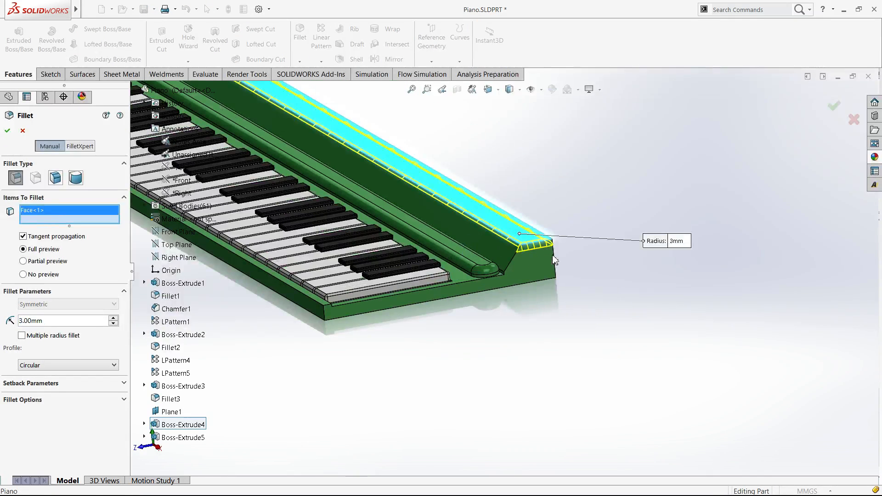
pyautogui.moveTo(545, 255); pyautogui.dragTo(591, 294, button='middle')
pyautogui.click(574, 256)
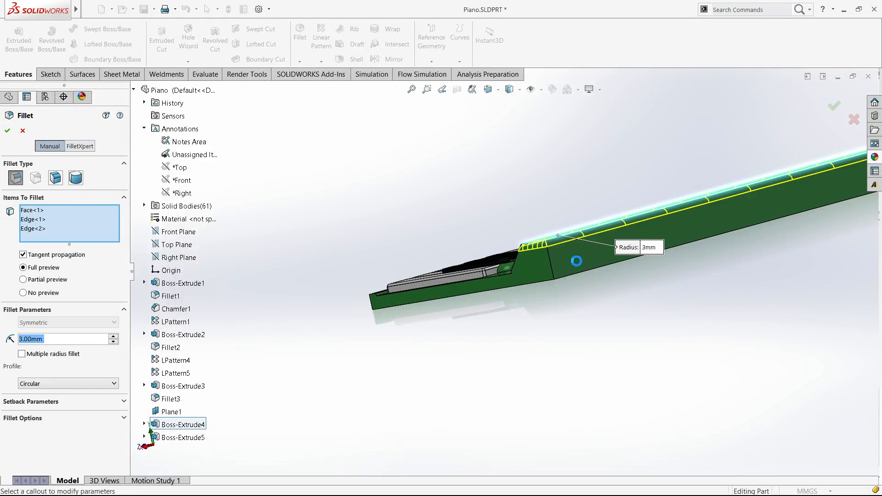
pyautogui.click(570, 263)
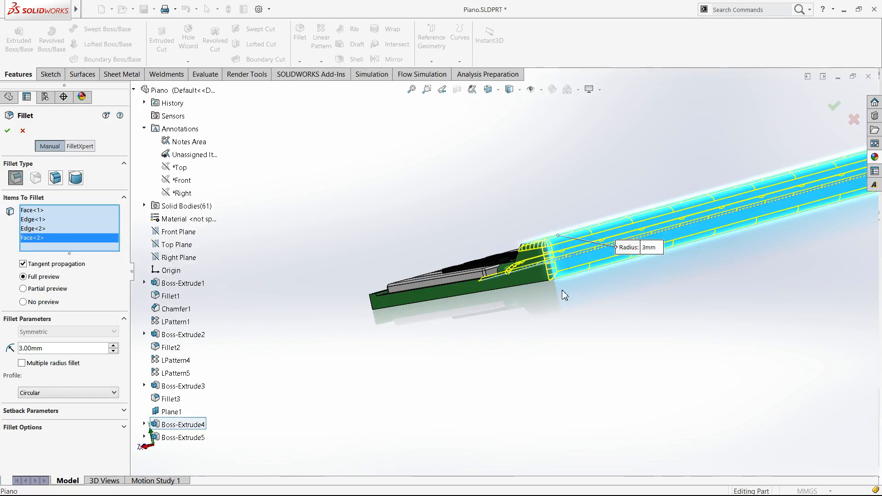
# Remove the two stray edges from the fillet selection, keeping only the two faces.
pyautogui.click(41, 229)
pyautogui.press('Delete')
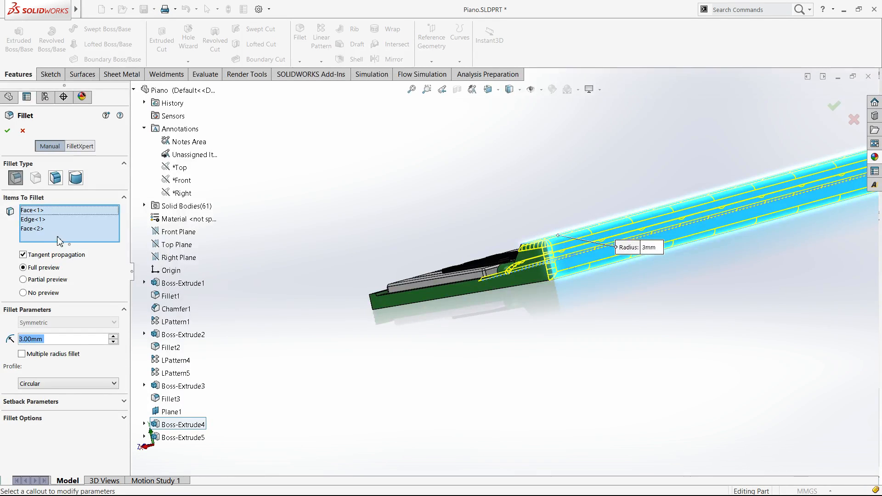
pyautogui.click(41, 219)
pyautogui.press('Delete')
pyautogui.click(79, 227)
pyautogui.moveTo(423, 329); pyautogui.dragTo(426, 330, button='middle')
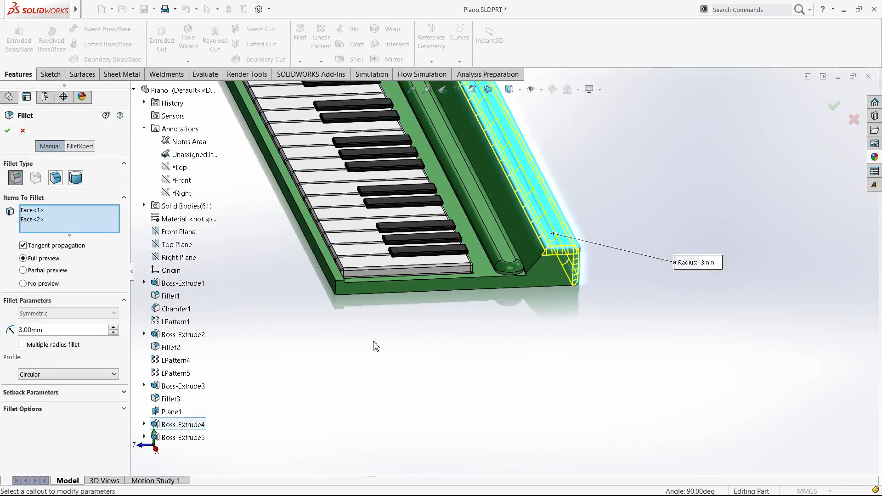
# Add the case's bottom face to the 3 mm fillet selection.
pyautogui.moveTo(376, 347); pyautogui.dragTo(344, 303, button='middle')
pyautogui.click(345, 301)
pyautogui.scroll(-5, 387, 291)
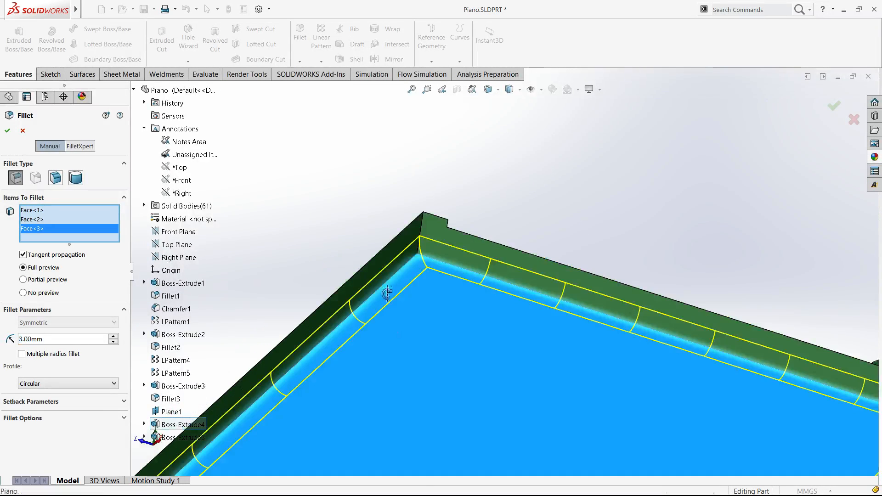
pyautogui.click(410, 289)
pyautogui.moveTo(410, 289)
pyautogui.mouseDown(button='middle')
pyautogui.moveTo(410, 279)
pyautogui.moveTo(427, 287)
pyautogui.mouseUp(button='middle')
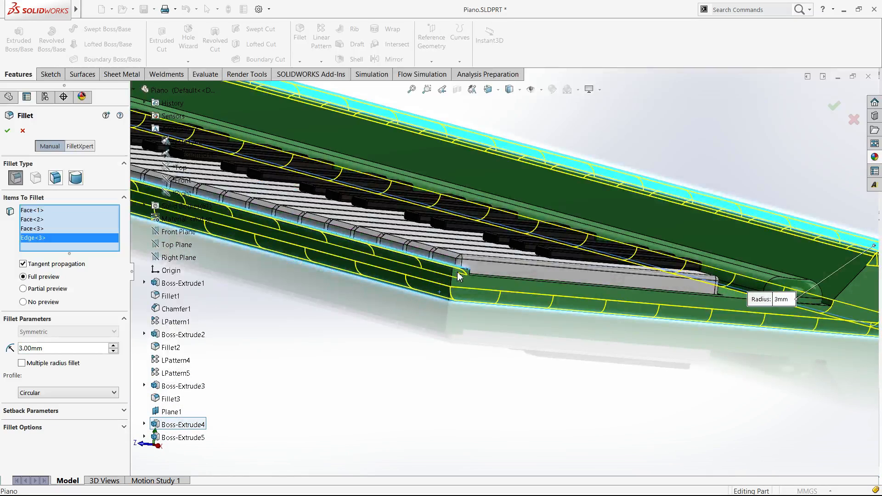
pyautogui.scroll(-5, 487, 287)
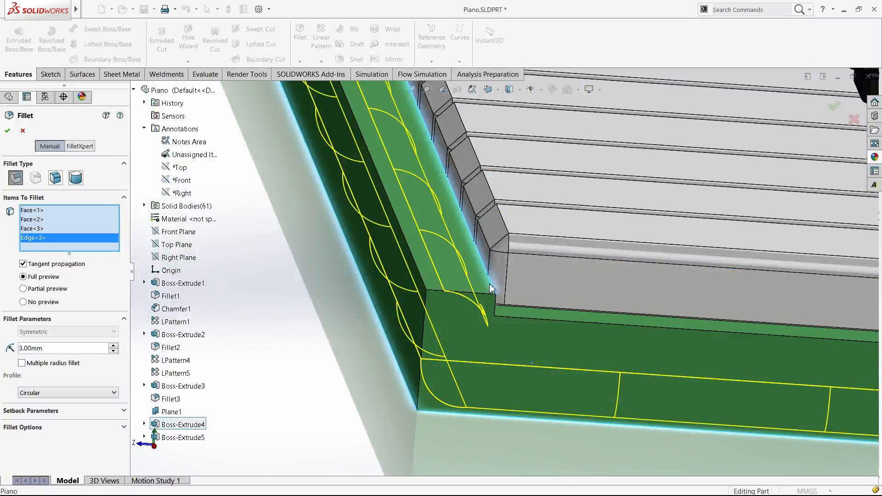
pyautogui.click(470, 288)
pyautogui.moveTo(473, 292)
pyautogui.mouseDown(button='middle')
pyautogui.moveTo(466, 286)
pyautogui.moveTo(475, 285)
pyautogui.mouseUp(button='middle')
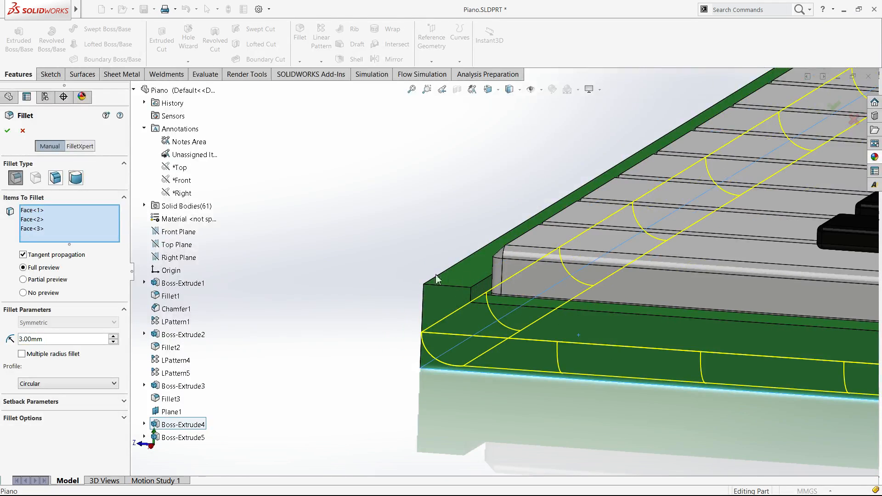
# Add the case's long front face to the 3 mm fillet selection.
pyautogui.moveTo(380, 262); pyautogui.dragTo(391, 265, button='middle')
pyautogui.click(392, 266)
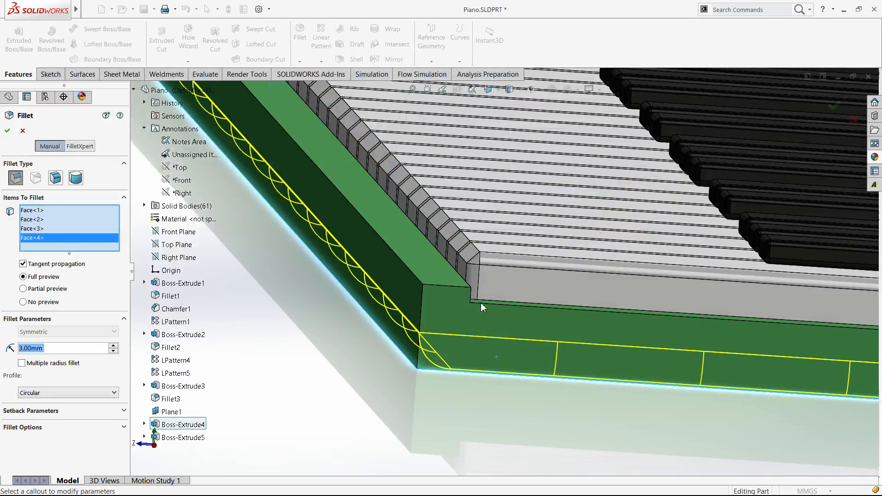
pyautogui.scroll(-5, 434, 289)
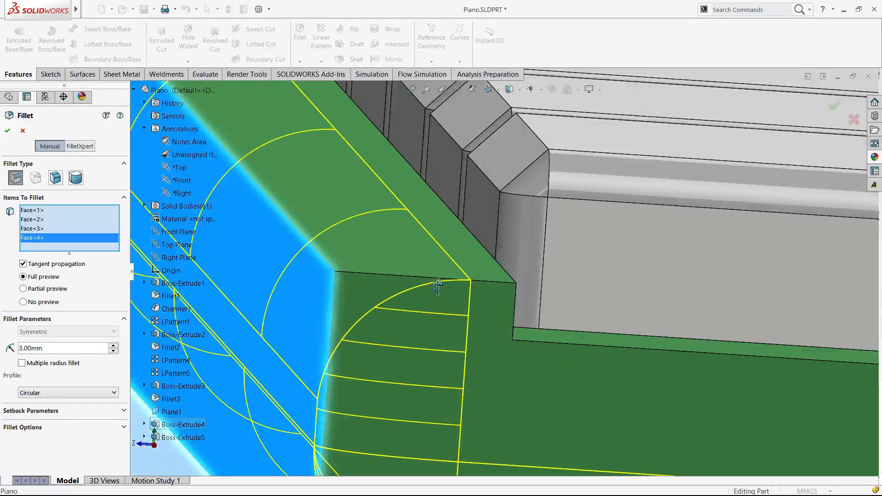
pyautogui.scroll(5, 394, 282)
pyautogui.moveTo(395, 282); pyautogui.dragTo(400, 284, button='middle')
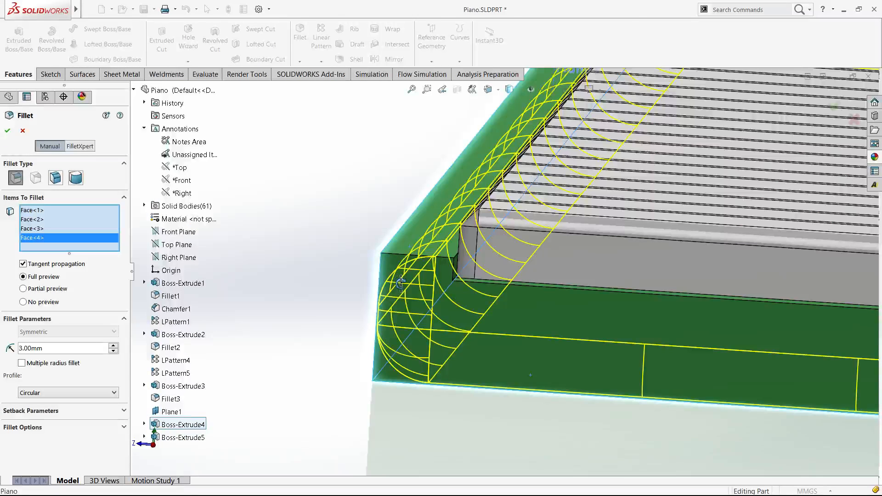
pyautogui.moveTo(297, 414); pyautogui.dragTo(360, 413, button='middle')
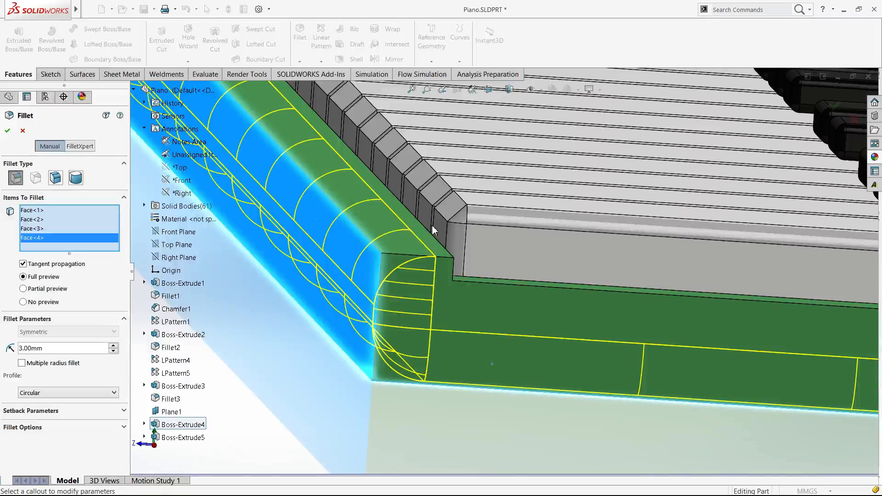
pyautogui.hotkey('ctrl', '4')
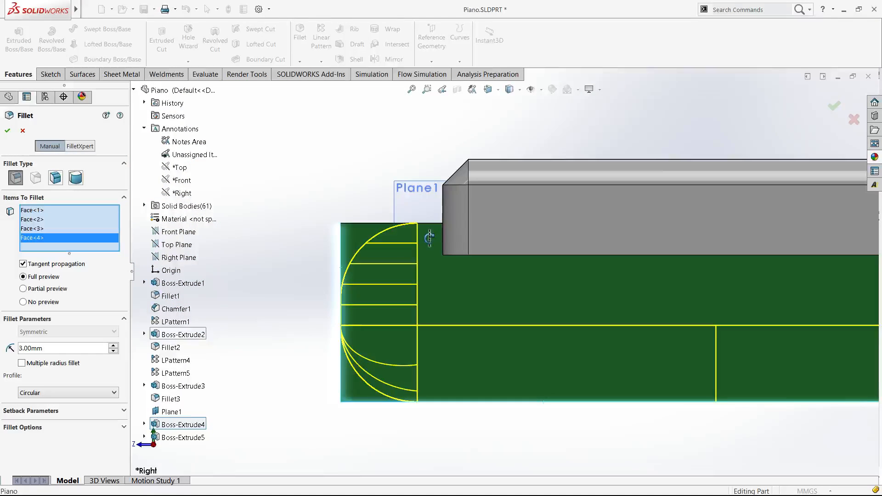
pyautogui.click(446, 219)
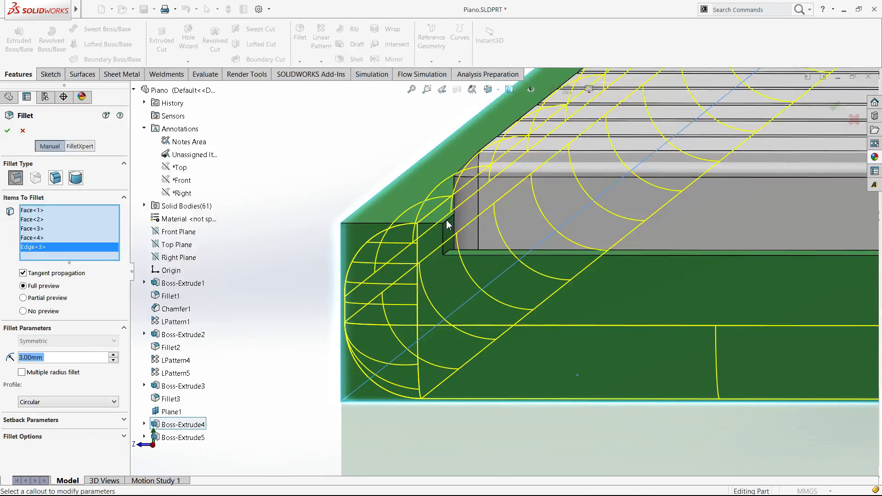
pyautogui.click(445, 228)
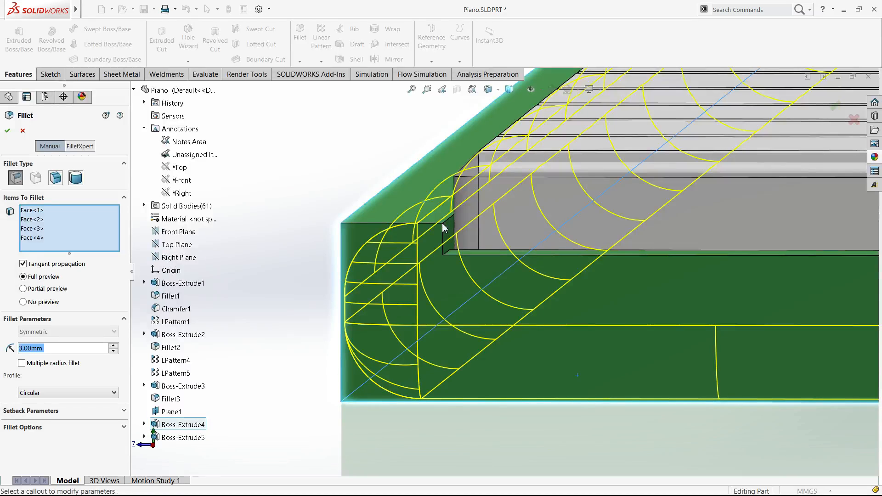
# Add the two upright front corner edges of the raised rear block to the selection and apply the 3 mm fillet.
pyautogui.scroll(10, 458, 305)
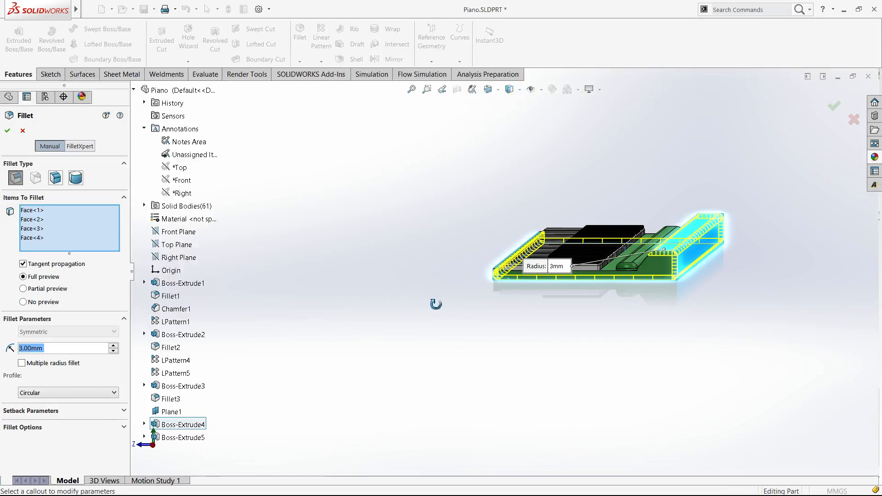
pyautogui.moveTo(601, 363); pyautogui.dragTo(496, 348, button='middle')
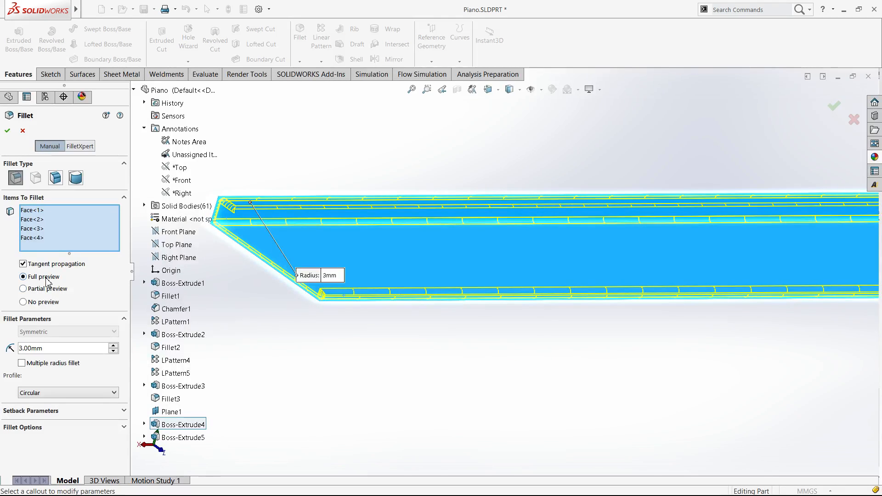
pyautogui.click(361, 266)
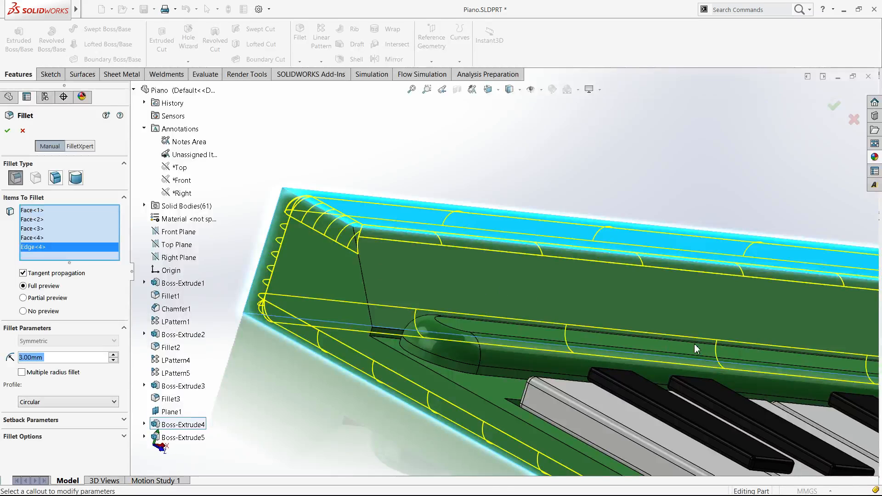
pyautogui.scroll(10, 694, 345)
pyautogui.moveTo(682, 345); pyautogui.dragTo(669, 356, button='middle')
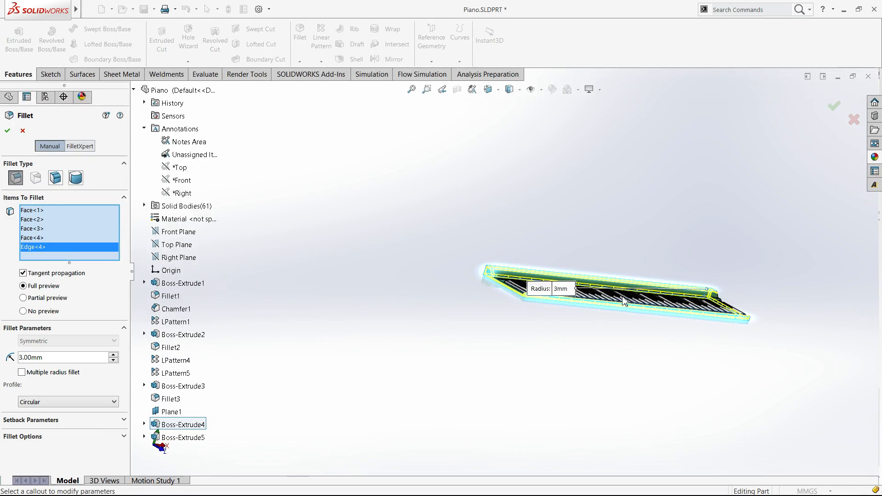
pyautogui.scroll(-10, 605, 302)
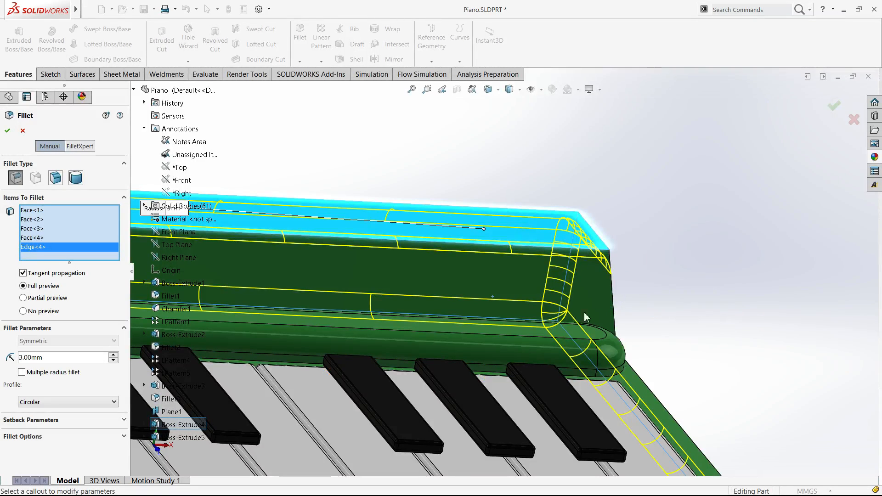
pyautogui.click(612, 316)
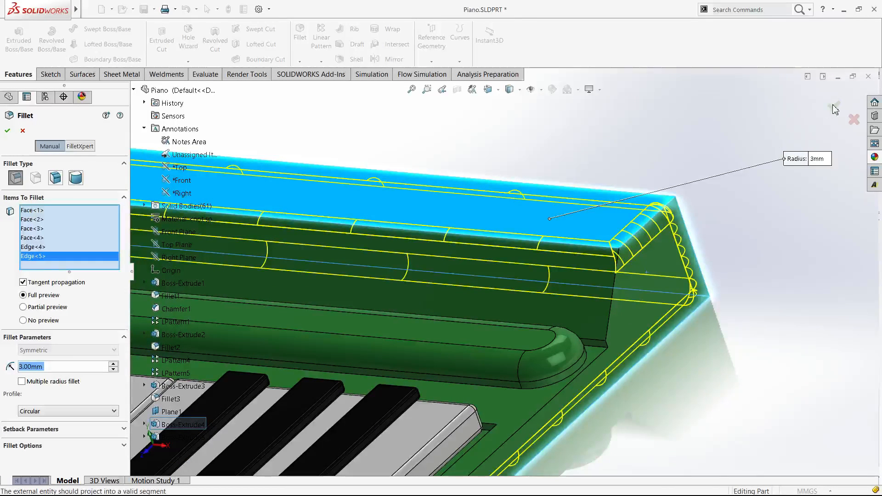
pyautogui.press('Return')
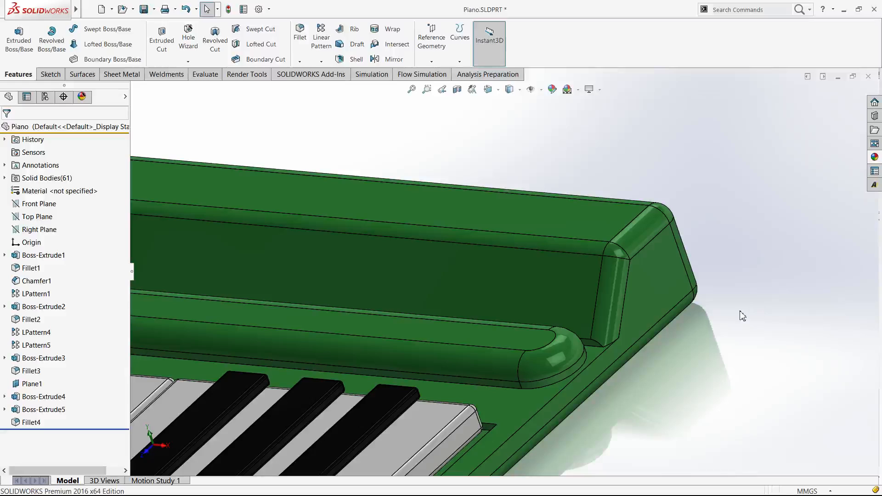
# Try to set up another fillet on the long top edges at both case ends and the short edges beside the rear block.
pyautogui.click(300, 35)
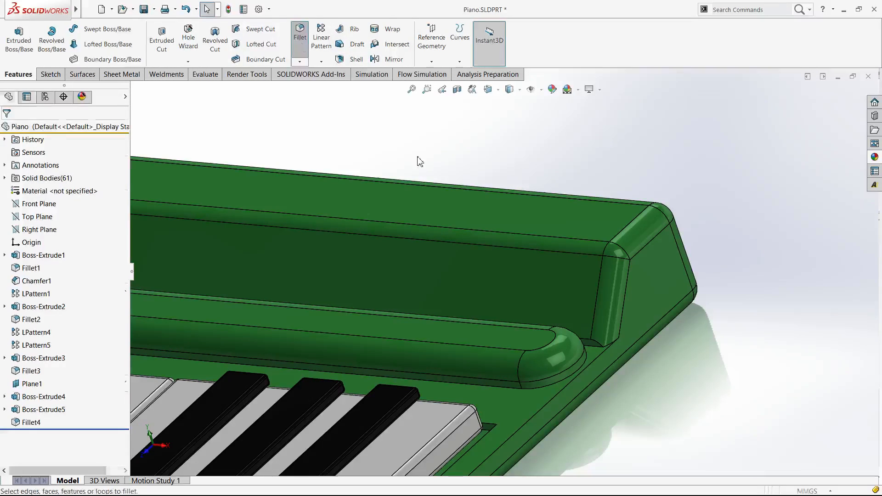
pyautogui.click(508, 239)
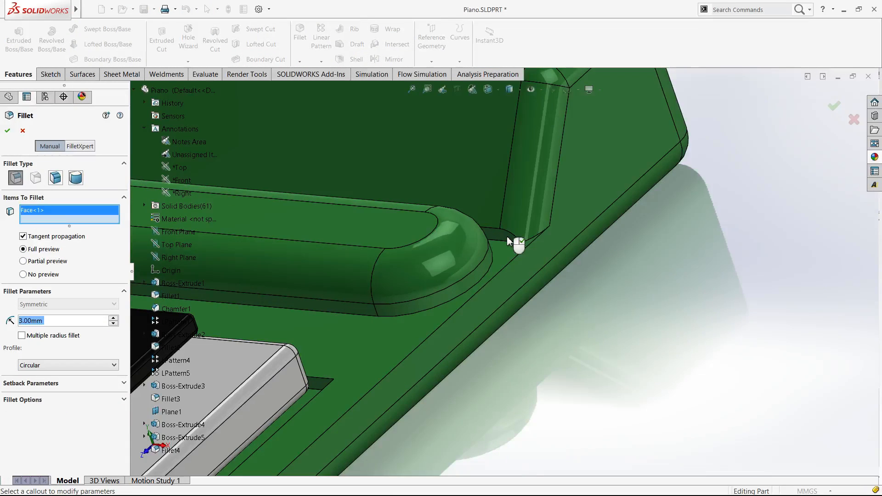
pyautogui.scroll(4, 505, 244)
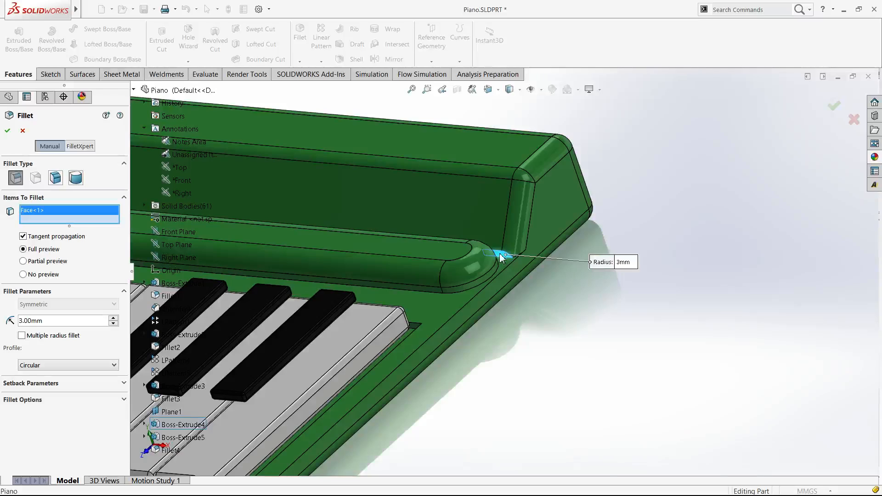
pyautogui.click(497, 251)
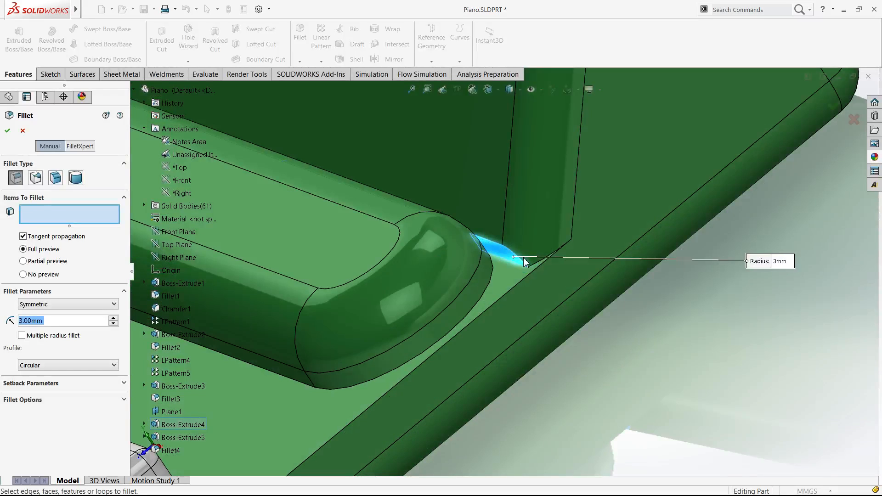
pyautogui.click(518, 258)
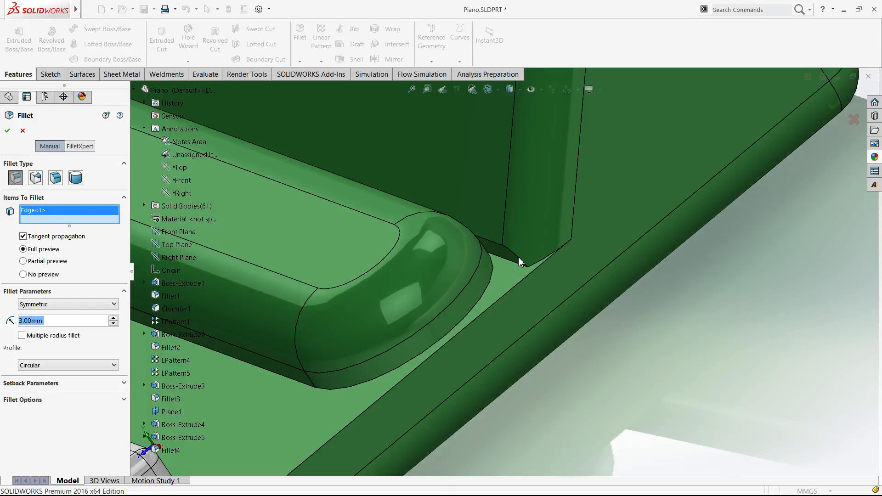
pyautogui.click(474, 302)
pyautogui.scroll(5, 474, 302)
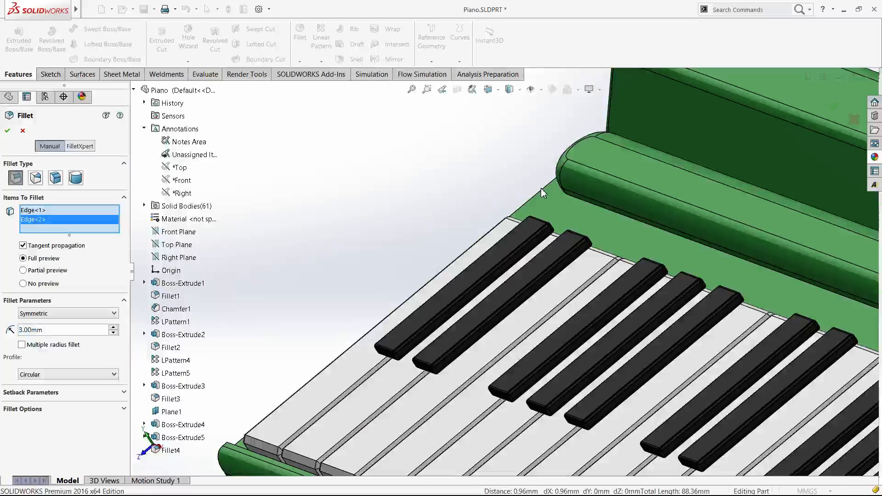
pyautogui.click(552, 197)
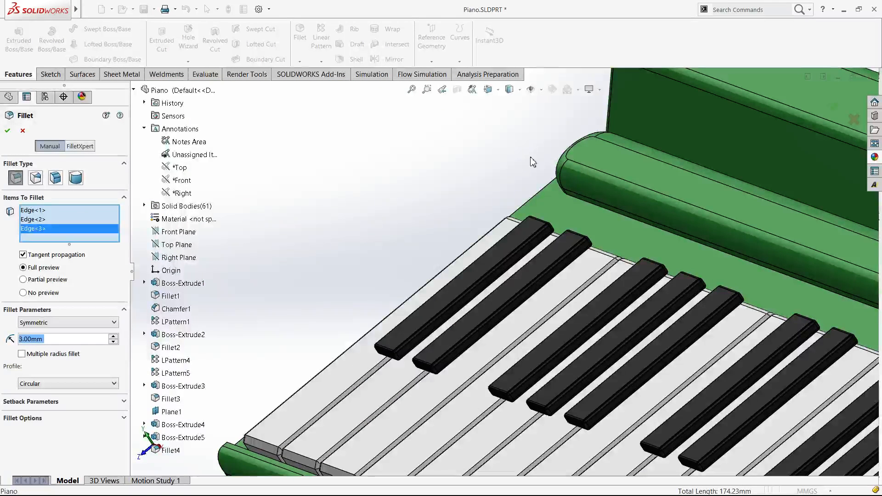
pyautogui.click(464, 161)
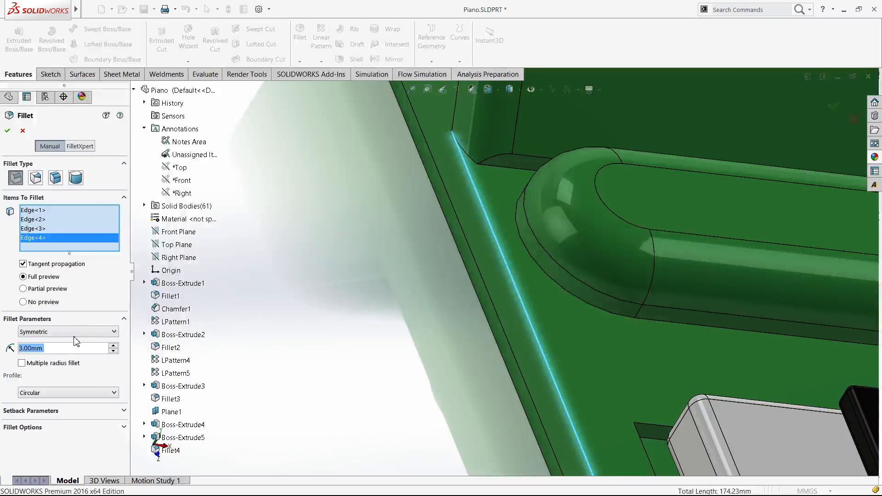
# Try to apply the fillet to the four selected edges with radii of 1 mm and 0.5 mm.
pyautogui.write('1')
pyautogui.press('Return')
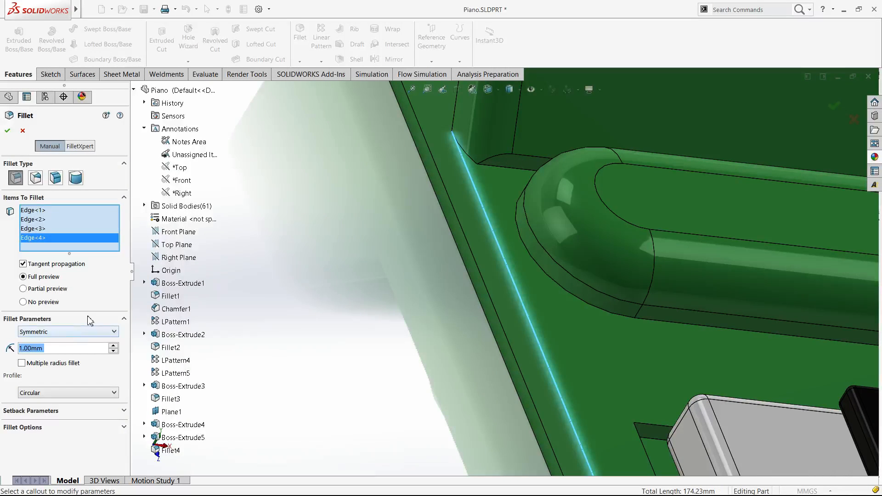
pyautogui.write('0.5')
pyautogui.press('Return')
pyautogui.click(7, 131)
pyautogui.rightClick(32, 422)
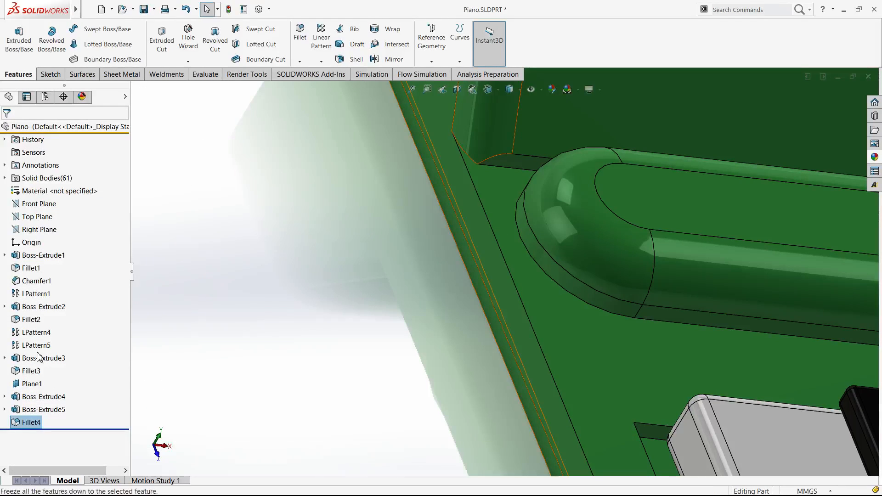
pyautogui.click(35, 255)
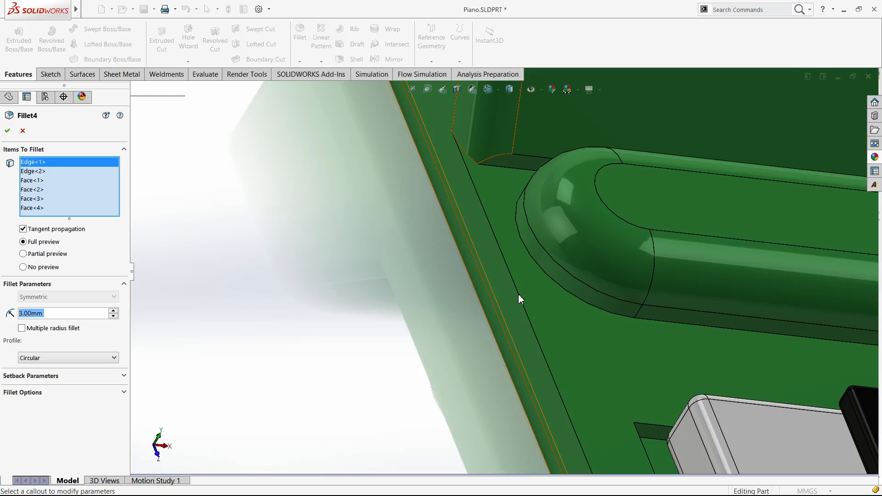
pyautogui.click(23, 131)
# Fillet the long top edge beside the keys at each end of the case with a 1 mm radius.
pyautogui.click(300, 33)
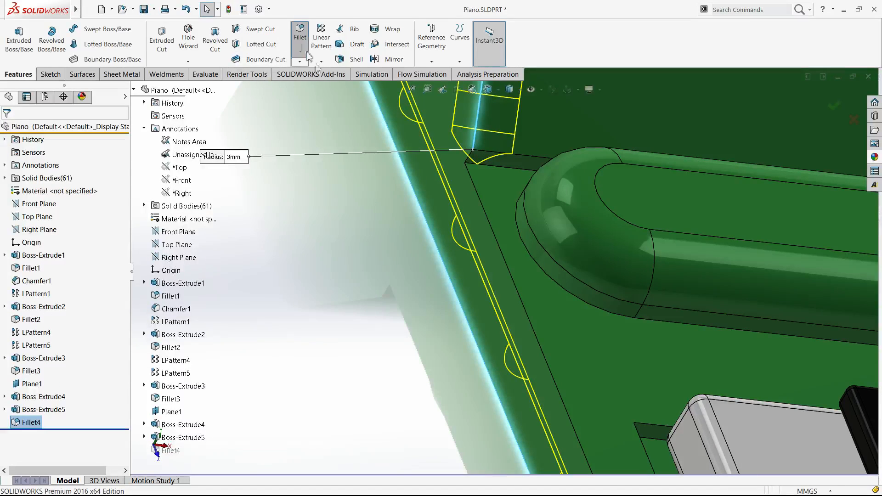
pyautogui.click(479, 204)
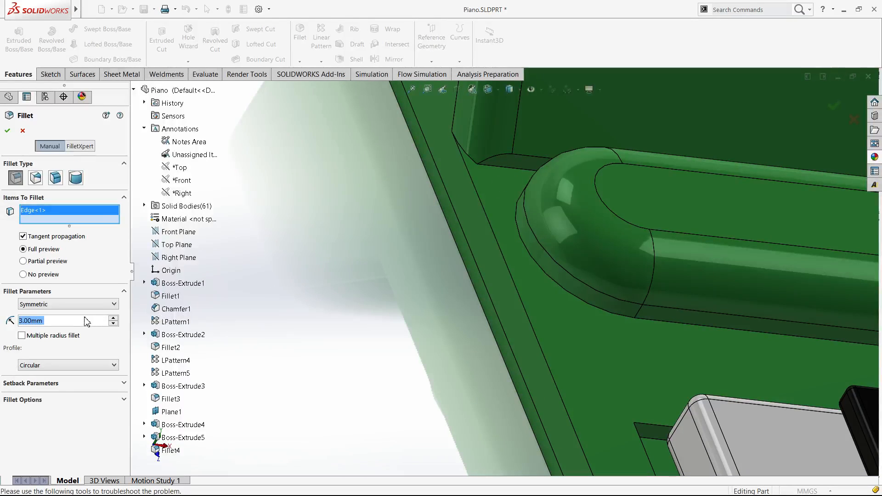
pyautogui.write('1')
pyautogui.press('Return')
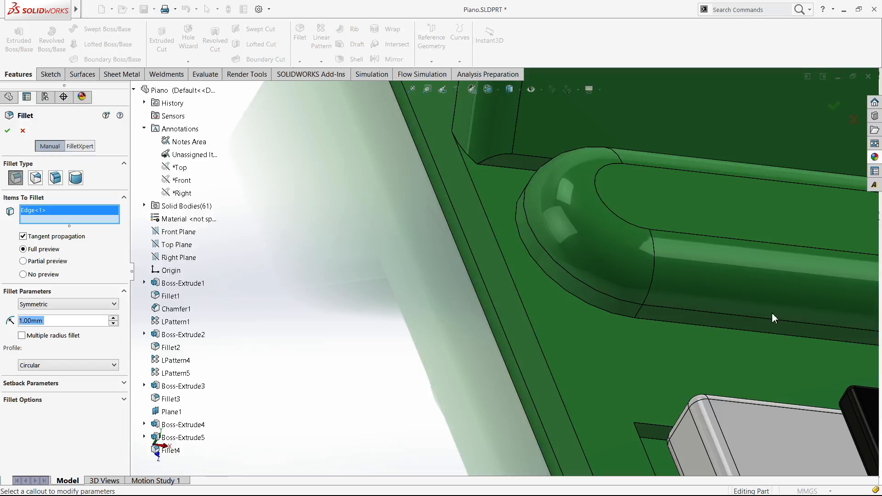
pyautogui.scroll(5, 732, 319)
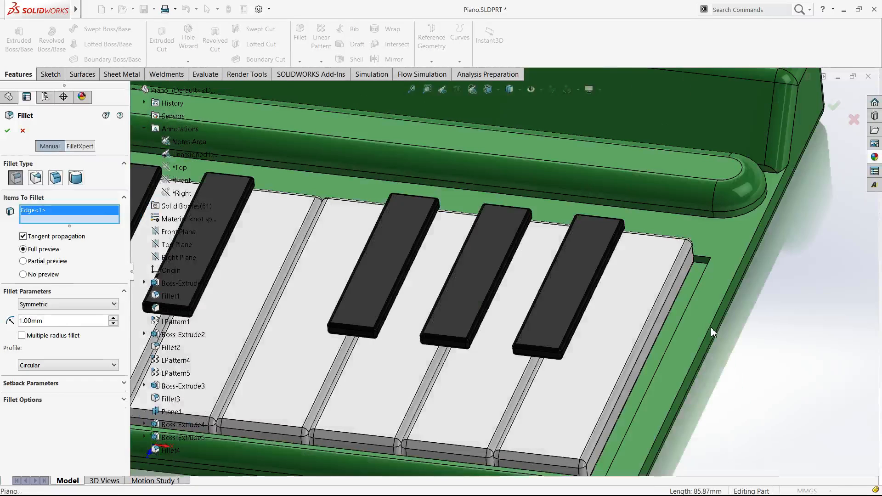
pyautogui.click(711, 327)
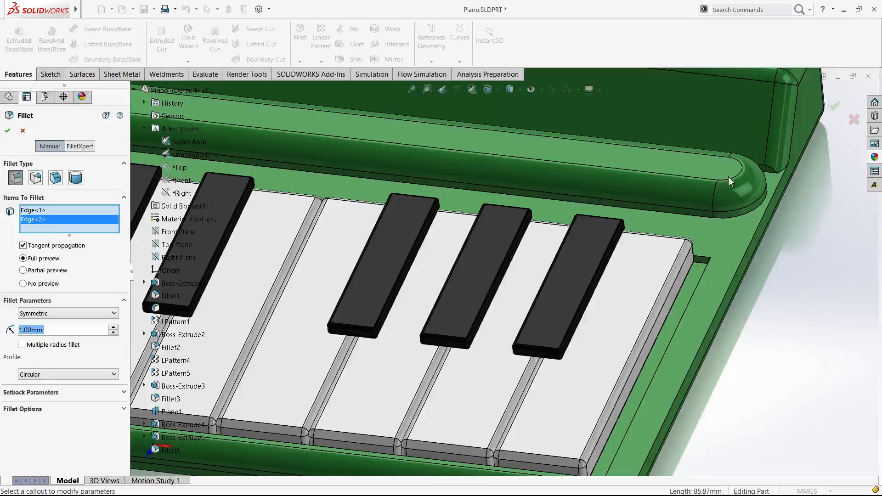
pyautogui.scroll(5, 836, 113)
pyautogui.click(835, 110)
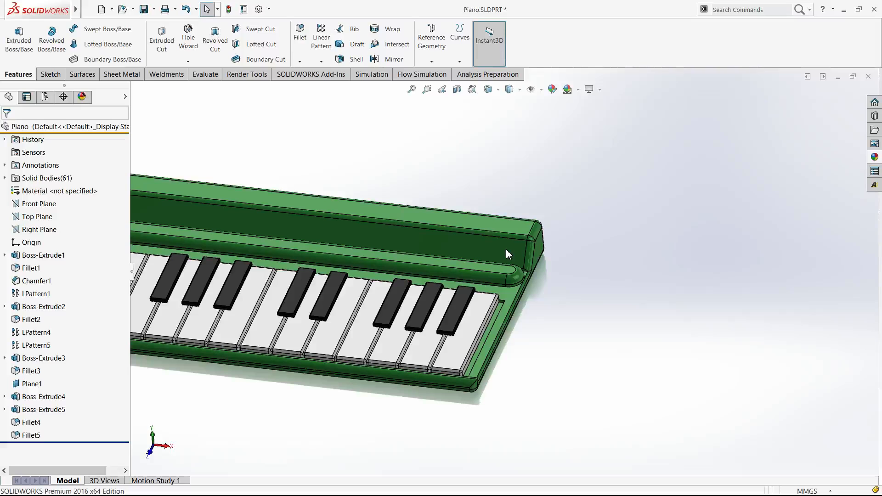
pyautogui.scroll(4, 506, 249)
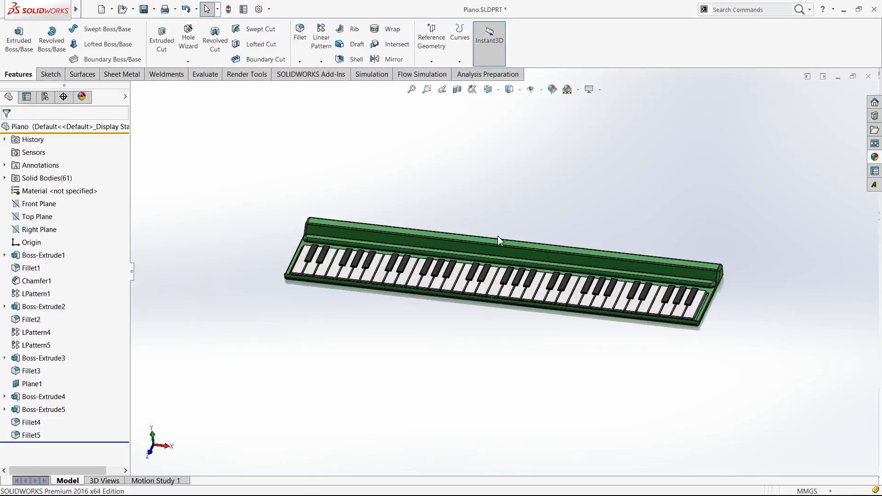
pyautogui.scroll(-5, 504, 287)
pyautogui.click(512, 280)
pyautogui.click(537, 258)
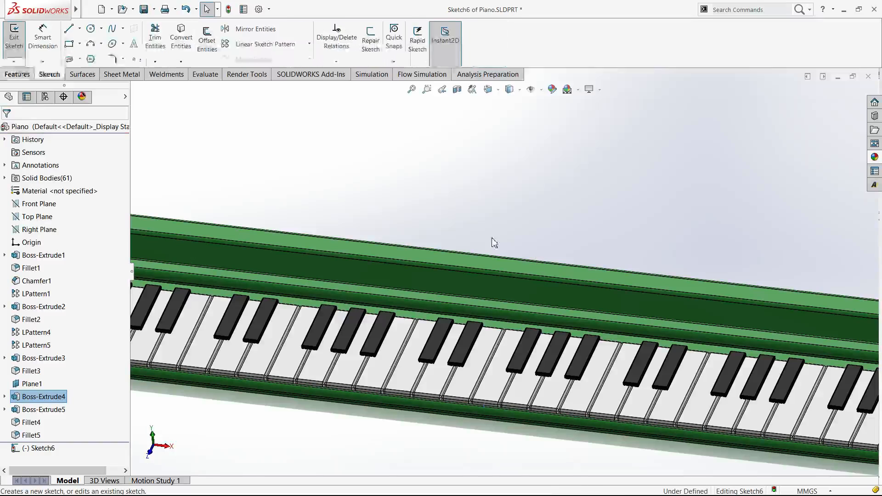
pyautogui.hotkey('ctrl', '1')
pyautogui.press('l')
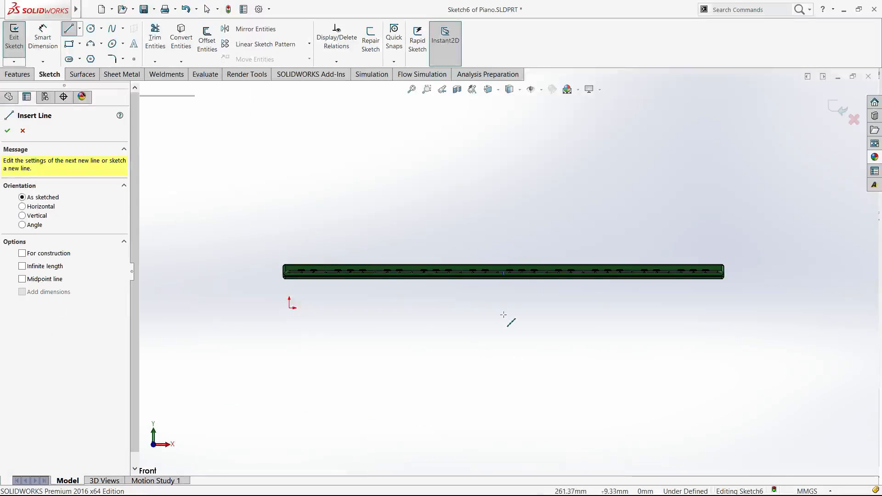
pyautogui.click(855, 119)
pyautogui.moveTo(692, 191); pyautogui.dragTo(619, 277, button='middle')
pyautogui.hotkey('ctrl', '7')
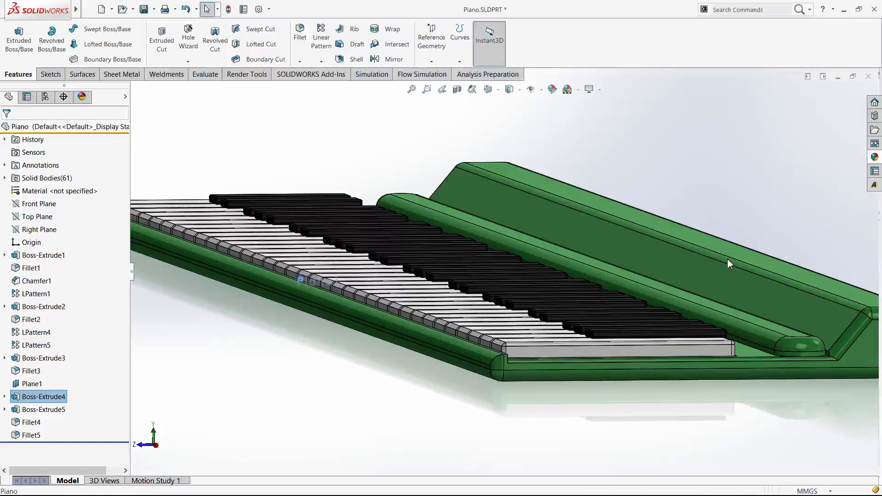
# Sketch a horizontal line about 97 mm long on the rear block's sloped front face and start a sketch text along it.
pyautogui.click(724, 252)
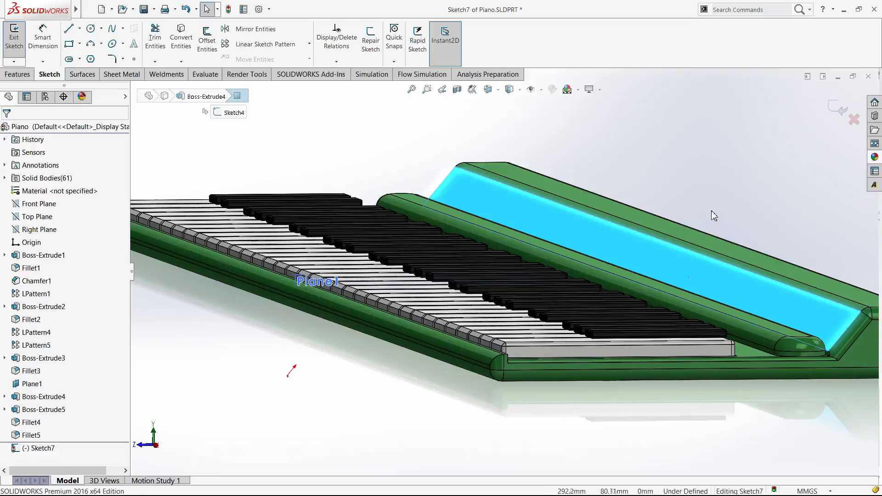
pyautogui.hotkey('ctrl', '8')
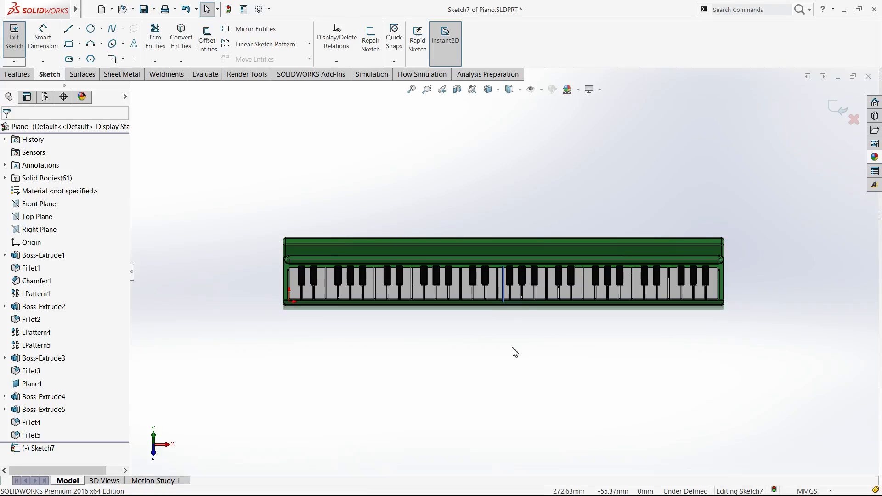
pyautogui.press('l')
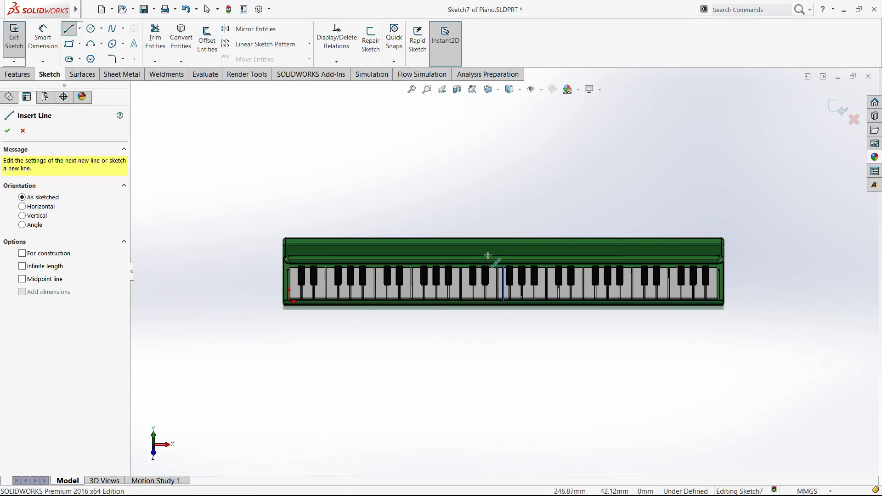
pyautogui.scroll(-5, 418, 216)
pyautogui.click(411, 215)
pyautogui.click(655, 213)
pyautogui.press('Escape')
pyautogui.press('Escape')
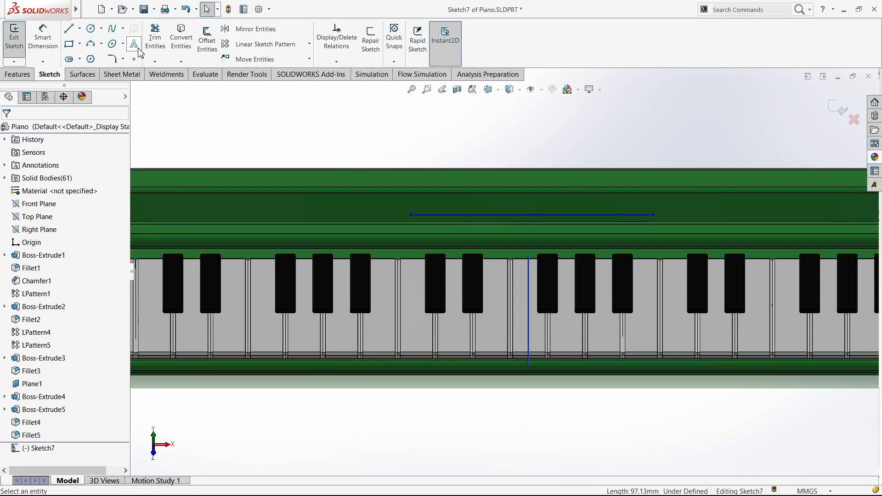
pyautogui.click(134, 43)
pyautogui.click(442, 215)
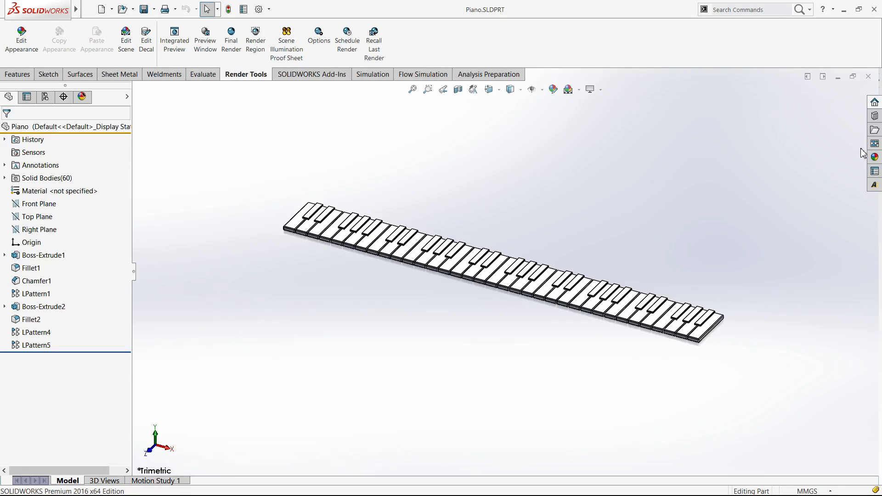
# Apply white medium gloss plastic to the first white key and copy that appearance onto the patterned white keys.
pyautogui.click(875, 158)
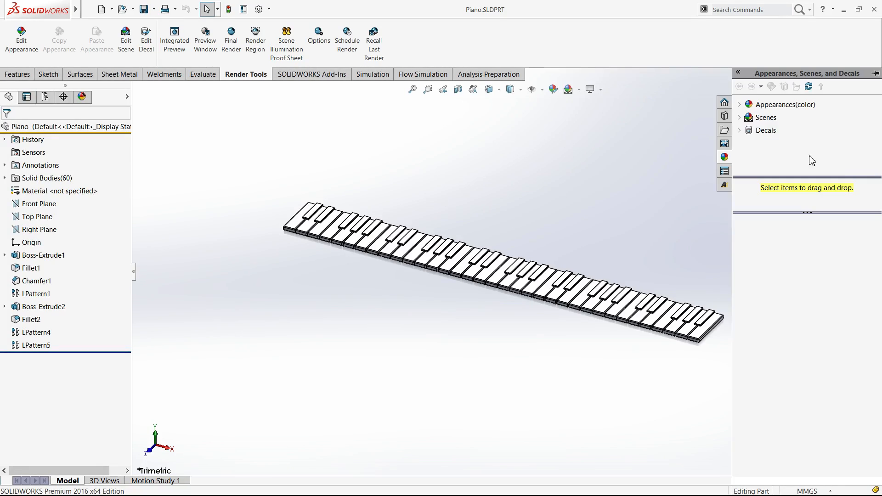
pyautogui.click(739, 105)
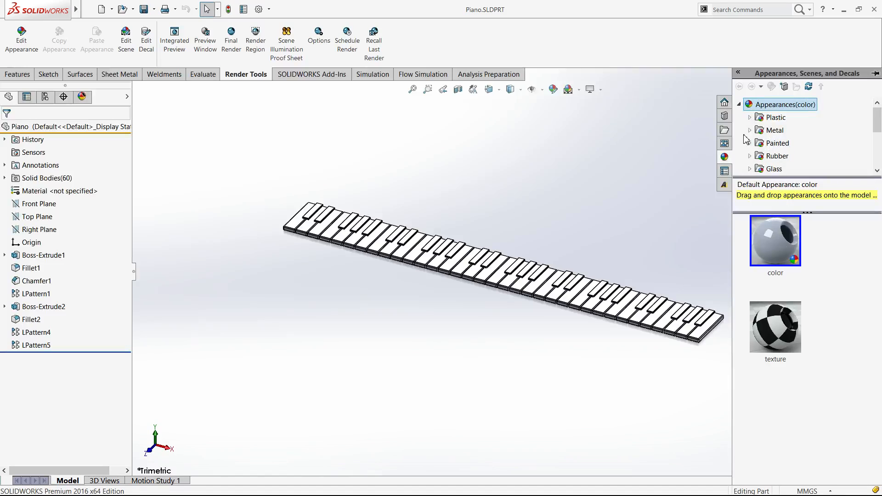
pyautogui.click(751, 117)
pyautogui.click(792, 131)
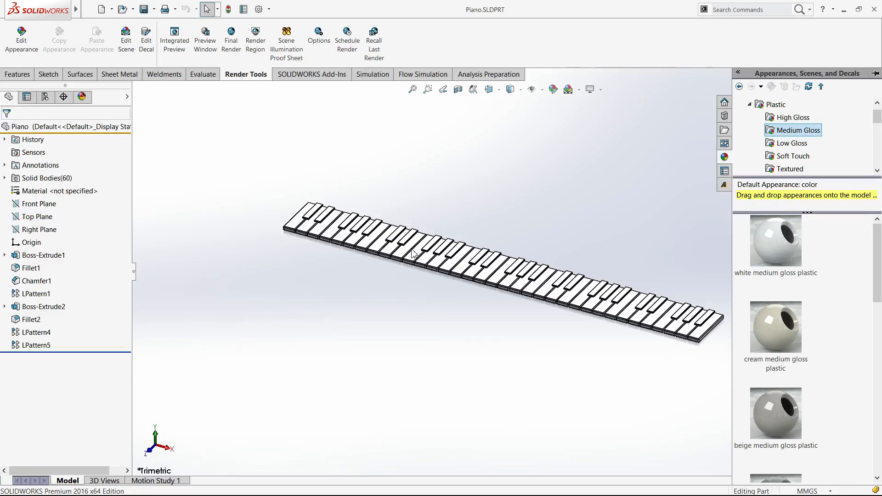
pyautogui.moveTo(763, 243); pyautogui.dragTo(188, 199)
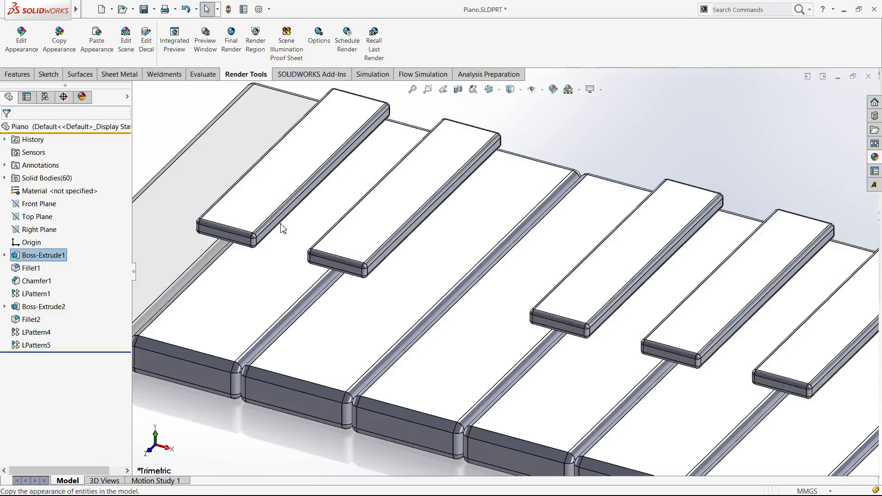
pyautogui.click(288, 258)
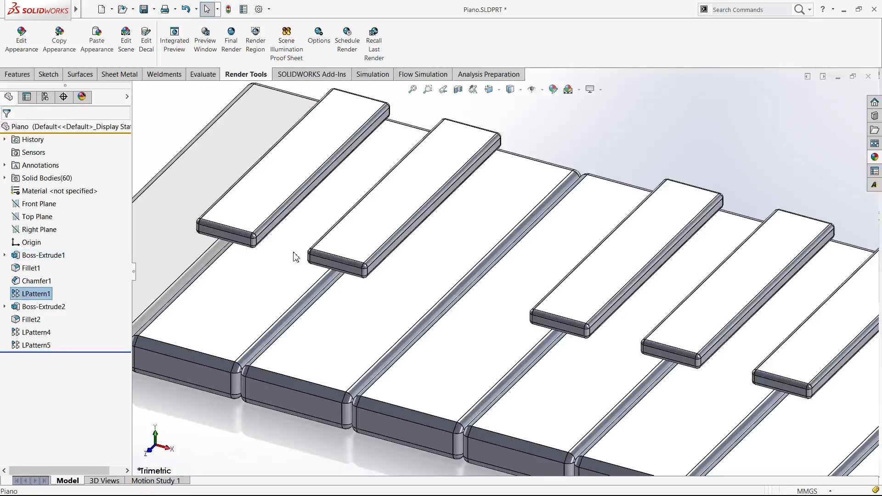
pyautogui.press('Escape')
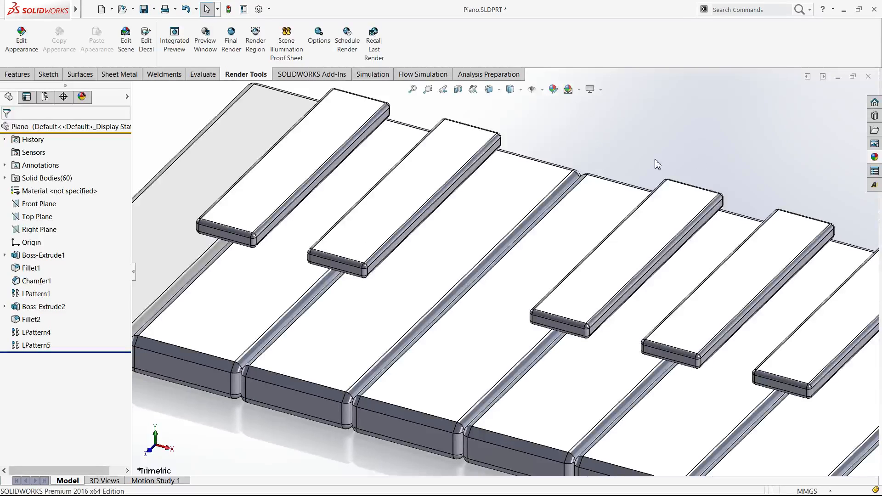
# Apply a black medium gloss plastic appearance to all the raised black keys, including the patterned ones.
pyautogui.click(874, 157)
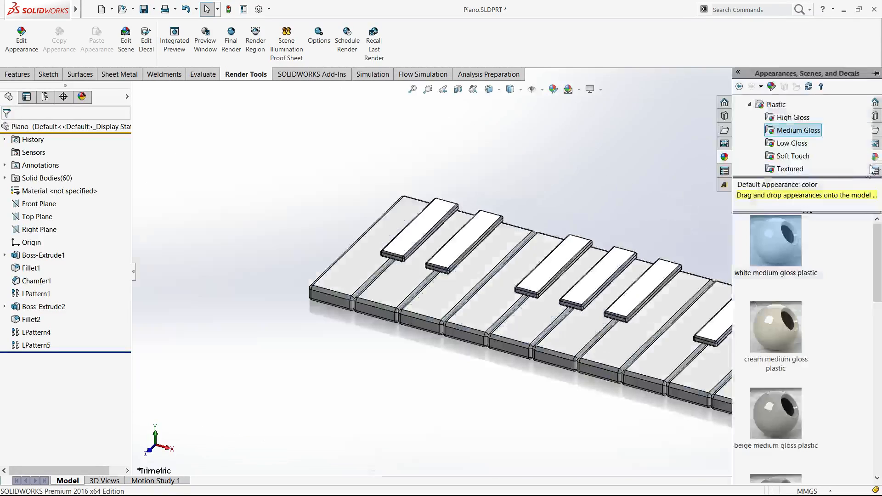
pyautogui.scroll(-9, 786, 309)
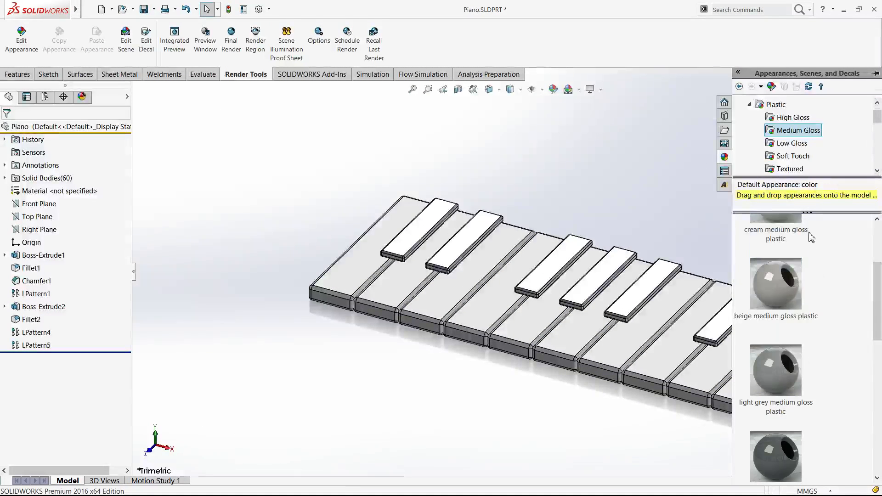
pyautogui.moveTo(784, 304); pyautogui.dragTo(346, 222)
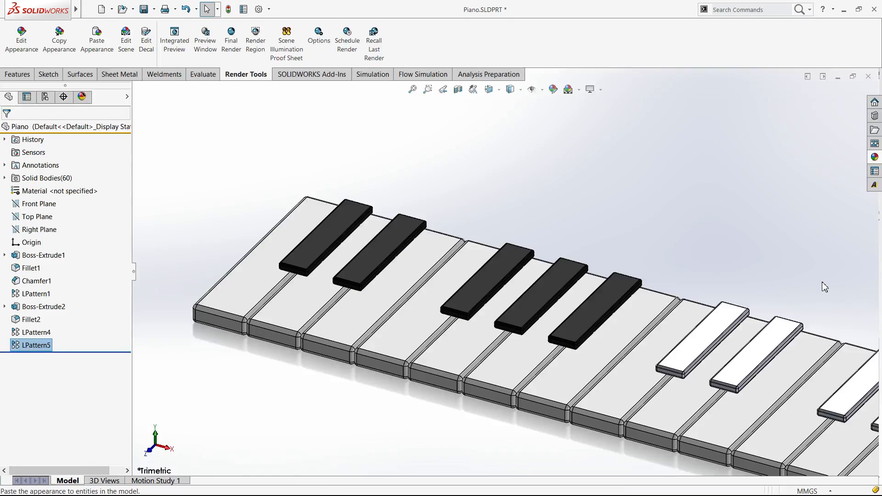
pyautogui.click(826, 286)
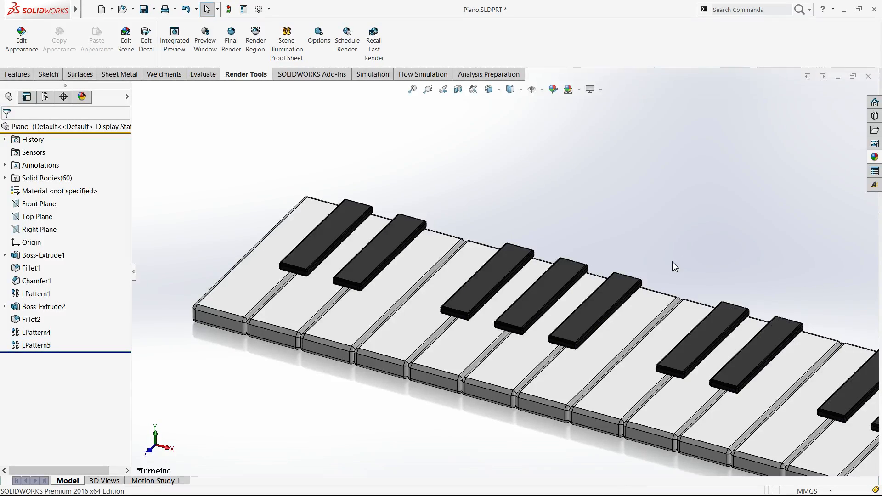
# Clear any selection on the coloured keyboard and save the part.
pyautogui.scroll(5, 774, 195)
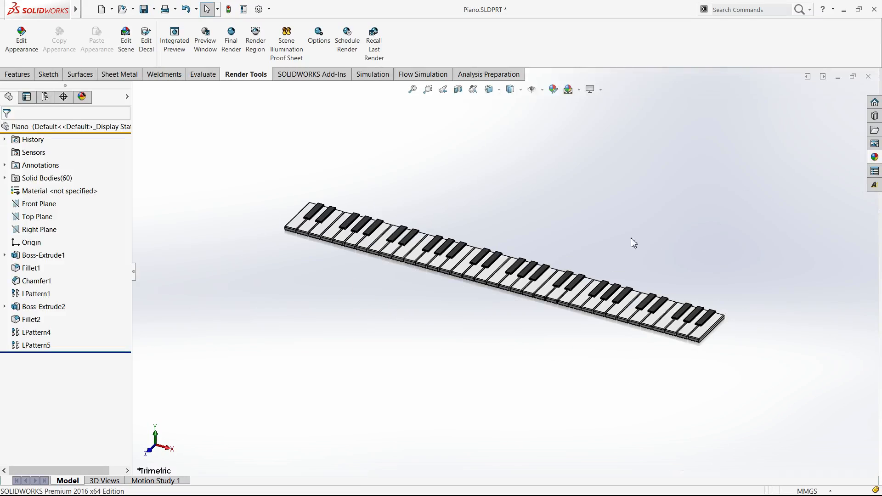
pyautogui.hotkey('ctrl', 'a')
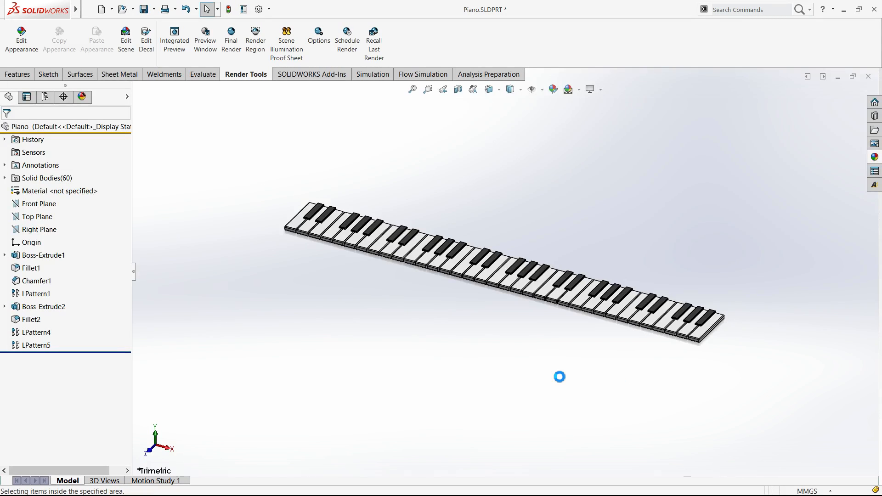
pyautogui.click(495, 224)
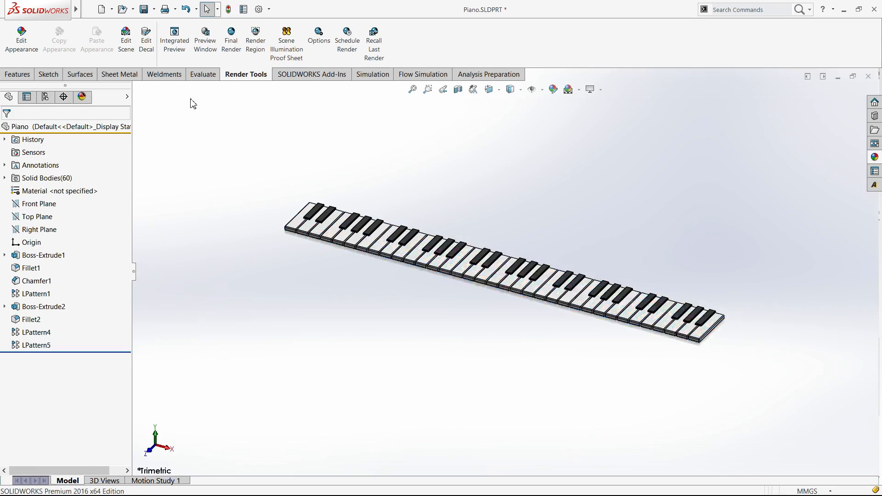
pyautogui.click(146, 10)
# Start a sketch on the Top Plane and place a point about 203 mm behind the origin, near the keyboard's mid-length.
pyautogui.click(19, 75)
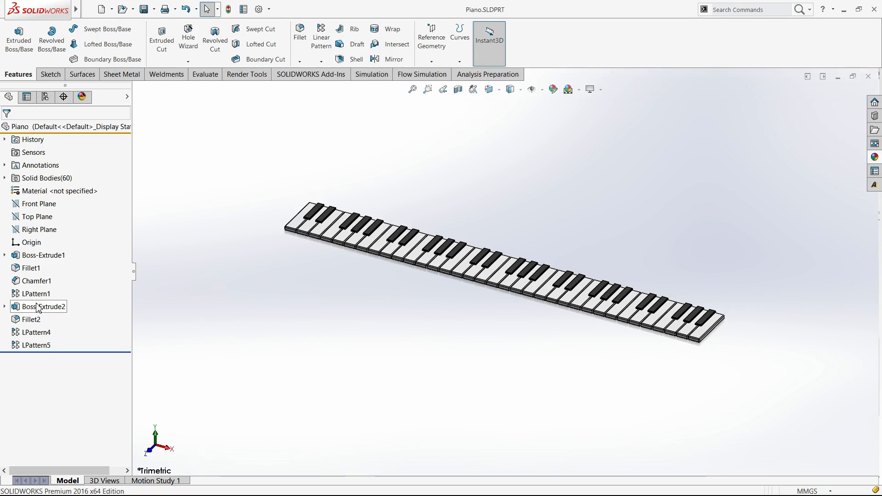
pyautogui.click(37, 218)
pyautogui.click(45, 216)
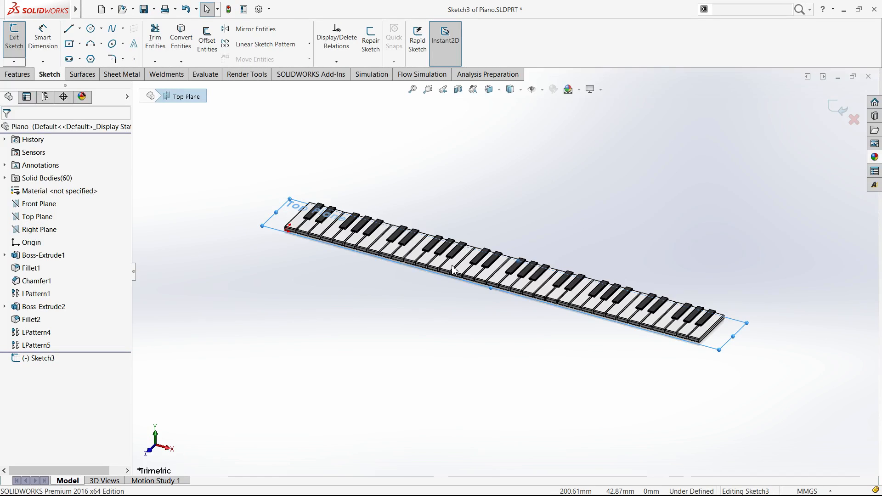
pyautogui.press('s')
pyautogui.click(134, 58)
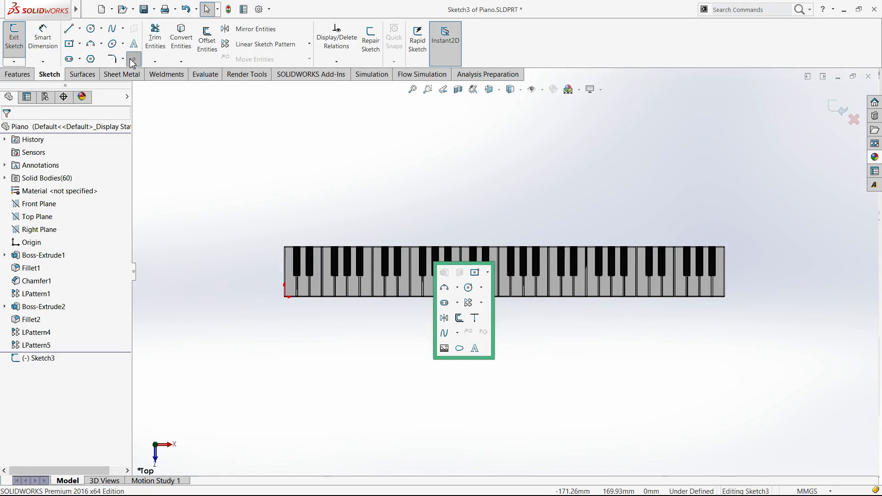
pyautogui.click(505, 127)
pyautogui.press('Escape')
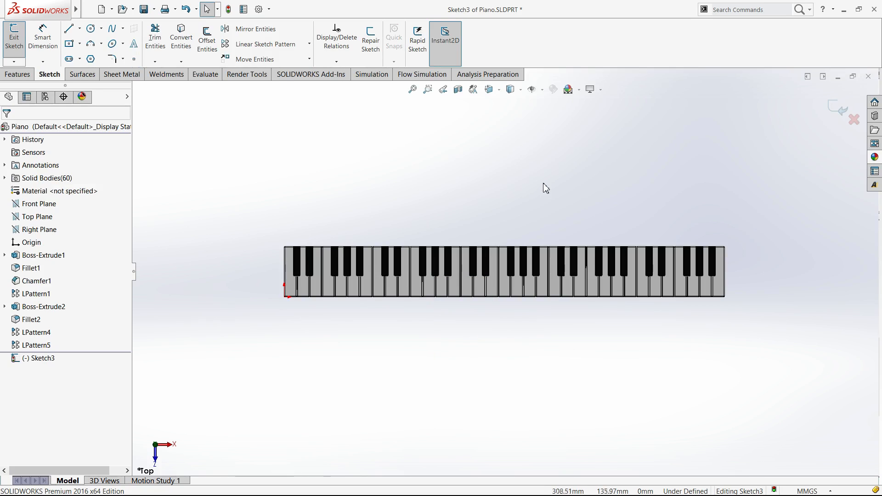
# Sketch two connected lines from the keyboard's rear left corner to the point and on to its rear right corner.
pyautogui.press('l')
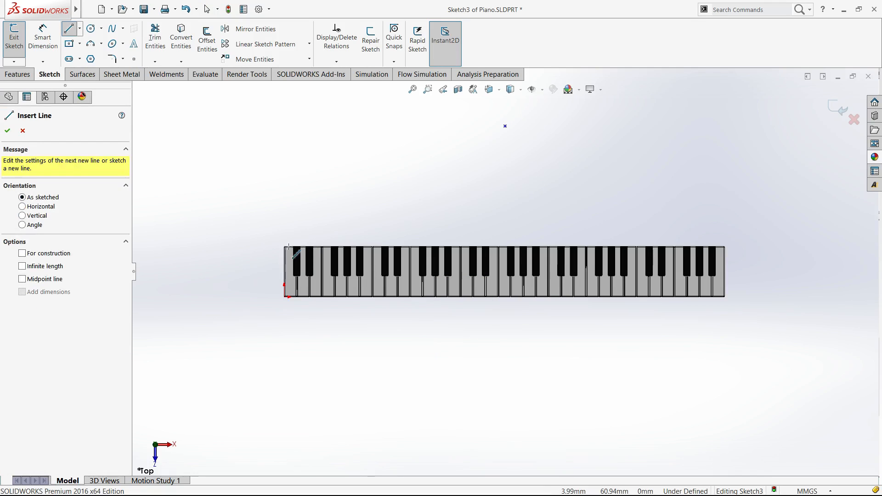
pyautogui.click(285, 296)
pyautogui.press('Escape')
pyautogui.press('l')
pyautogui.scroll(-5, 269, 255)
pyautogui.click(284, 246)
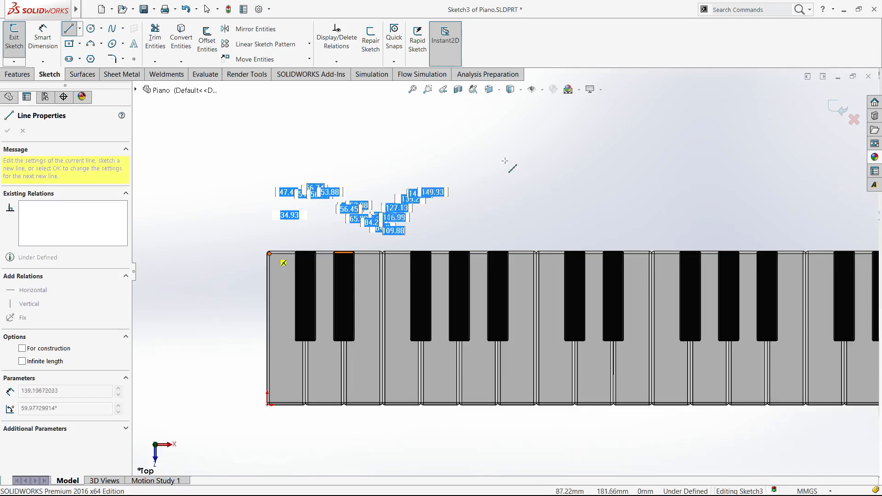
pyautogui.scroll(6, 652, 143)
pyautogui.click(652, 143)
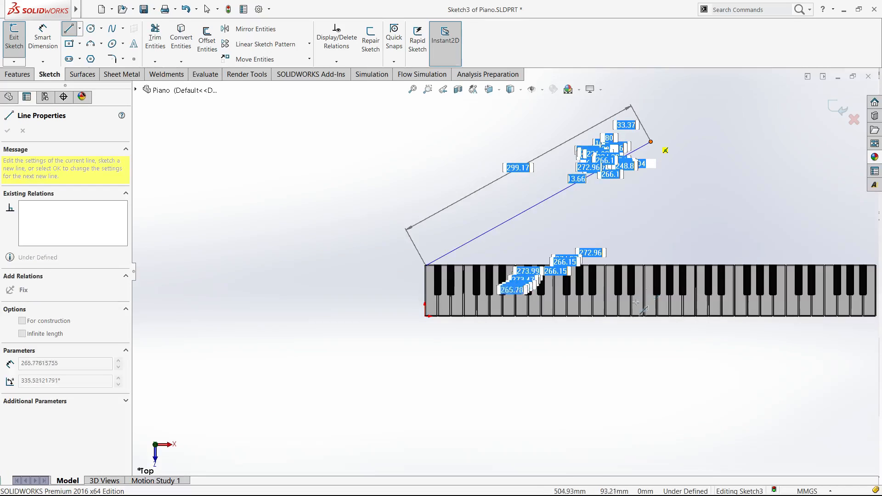
pyautogui.scroll(-5, 641, 345)
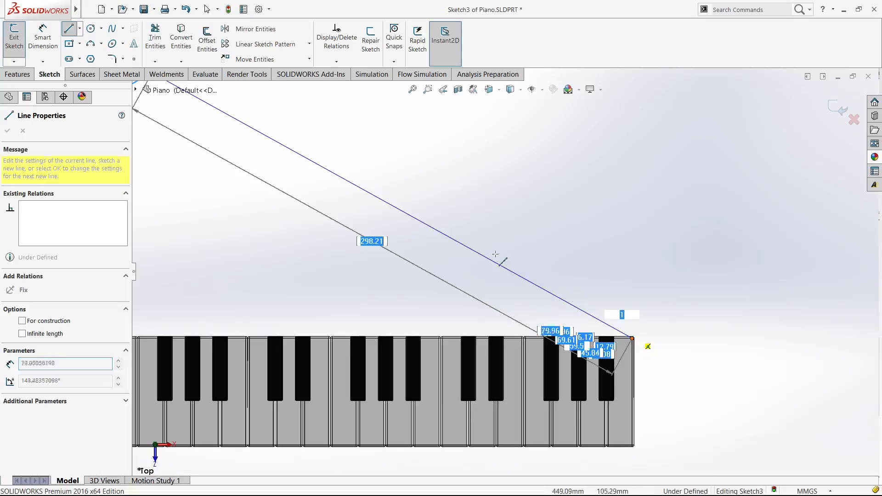
pyautogui.press('Escape')
pyautogui.scroll(5, 357, 196)
# Make the two slanted lines equal in length and convert them to construction geometry.
pyautogui.click(382, 202)
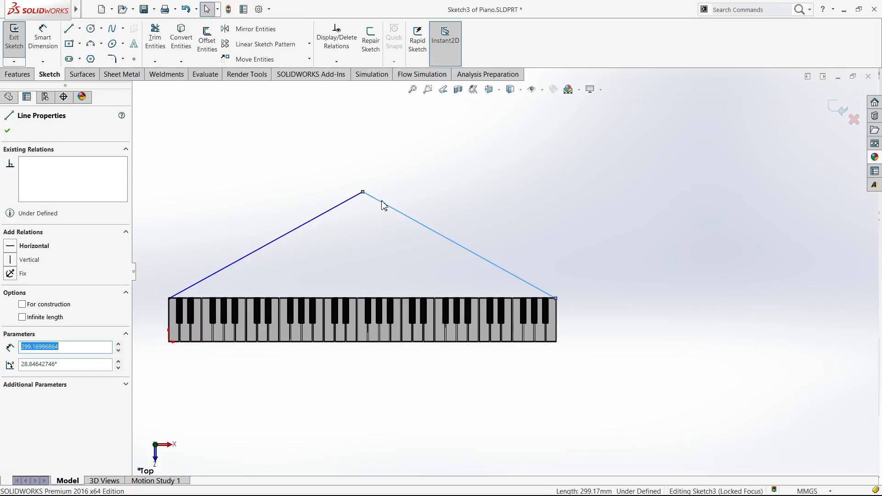
pyautogui.keyDown('ctrl'); pyautogui.click(345, 202); pyautogui.keyUp('ctrl')
pyautogui.click(389, 213)
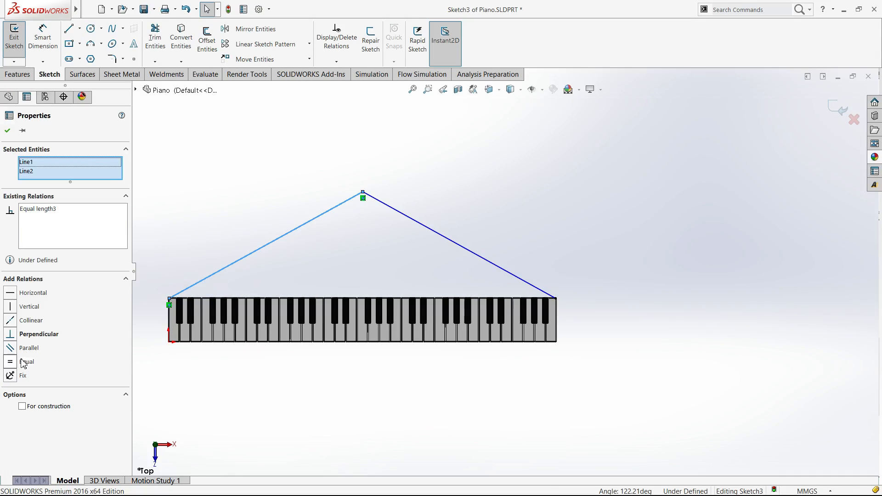
pyautogui.click(34, 404)
pyautogui.click(300, 407)
# Dimension the apex point 250 mm behind the origin, perpendicular to the keyboard's length, and exit the sketch.
pyautogui.moveTo(300, 408); pyautogui.dragTo(308, 354, button='right')
pyautogui.click(363, 192)
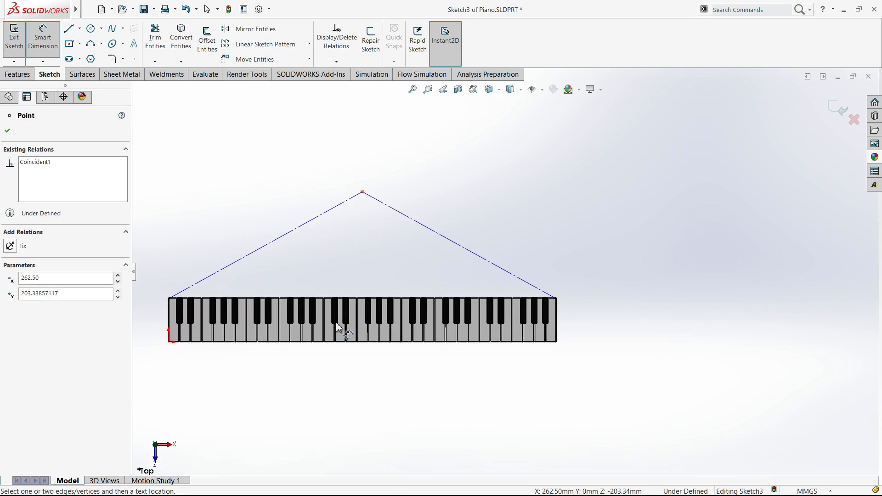
pyautogui.click(169, 342)
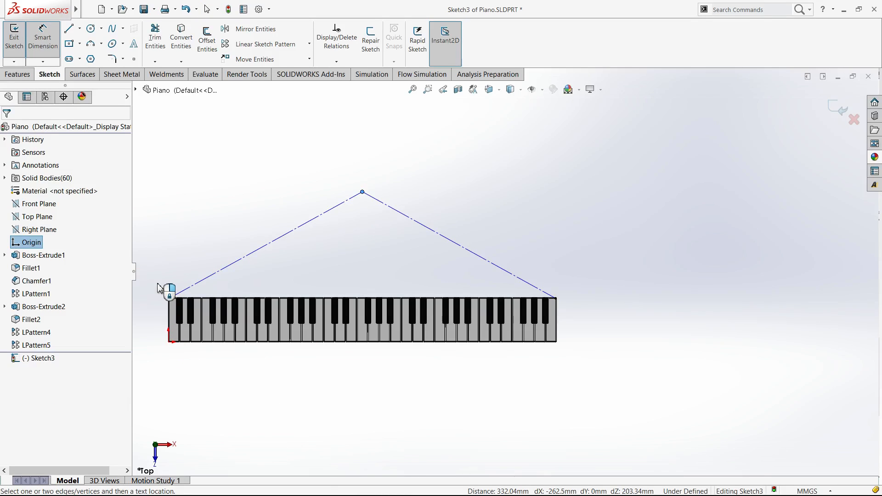
pyautogui.click(152, 192)
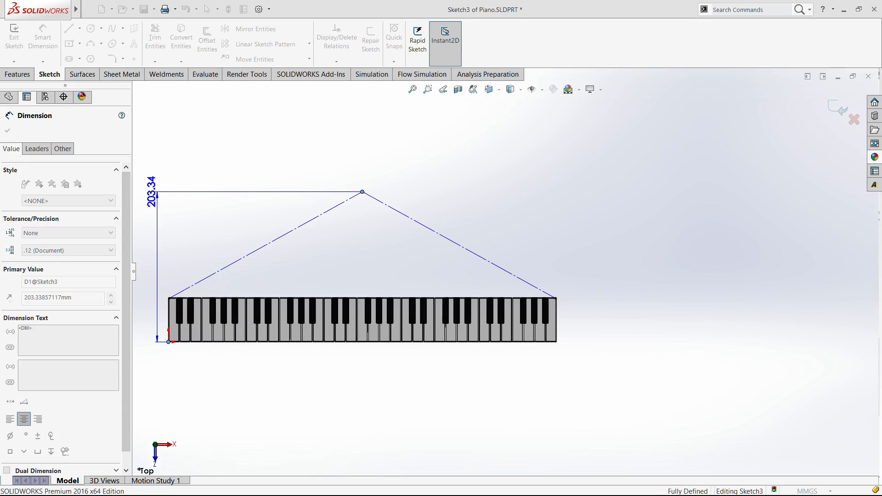
pyautogui.write('250')
pyautogui.press('Return')
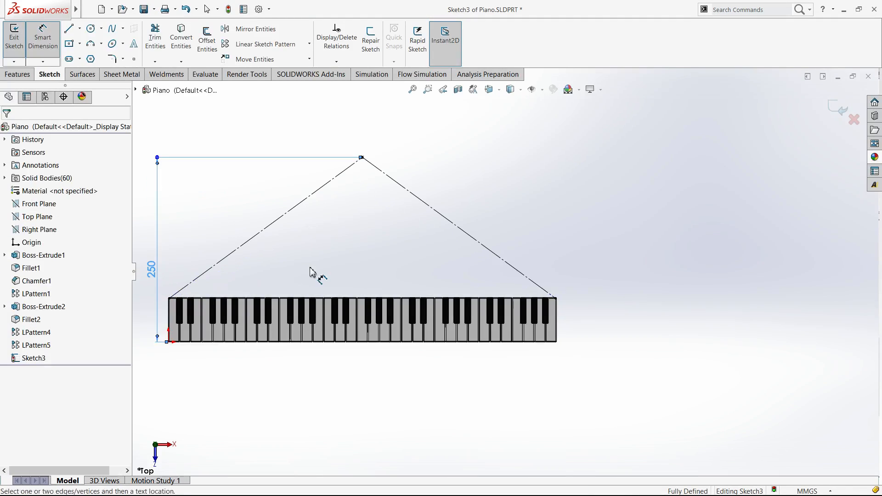
pyautogui.press('Escape')
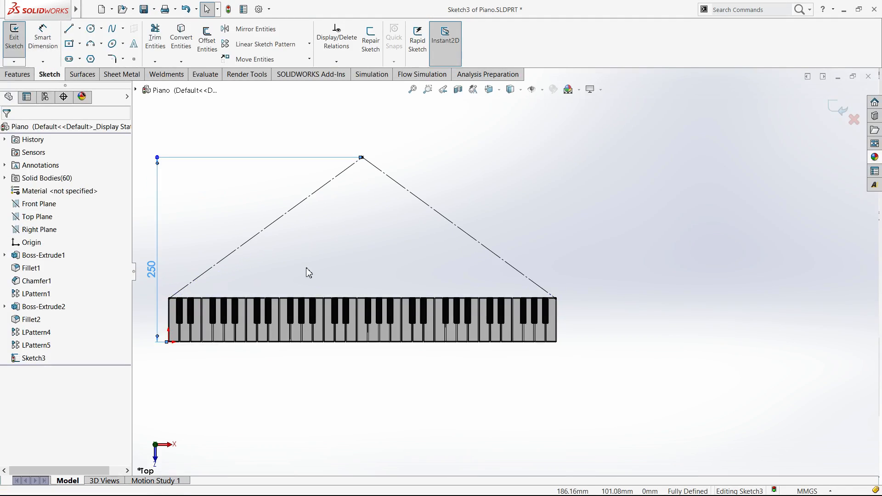
pyautogui.click(840, 111)
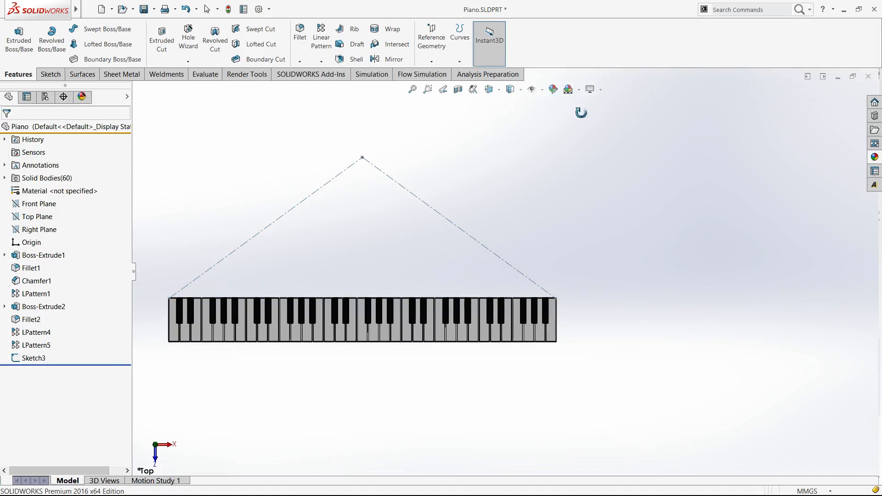
# Create a reference axis through the apex point of the triangular sketch, perpendicular to the Top Plane.
pyautogui.click(440, 63)
pyautogui.click(439, 89)
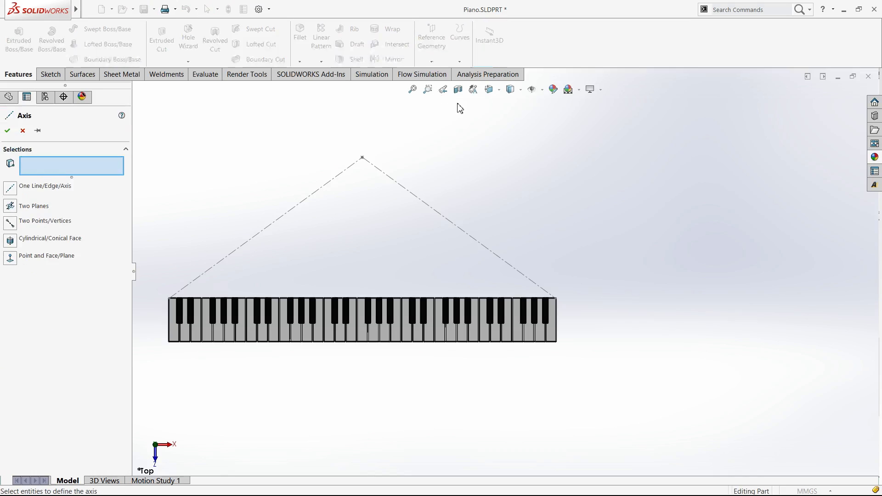
pyautogui.hotkey('ctrl', '7')
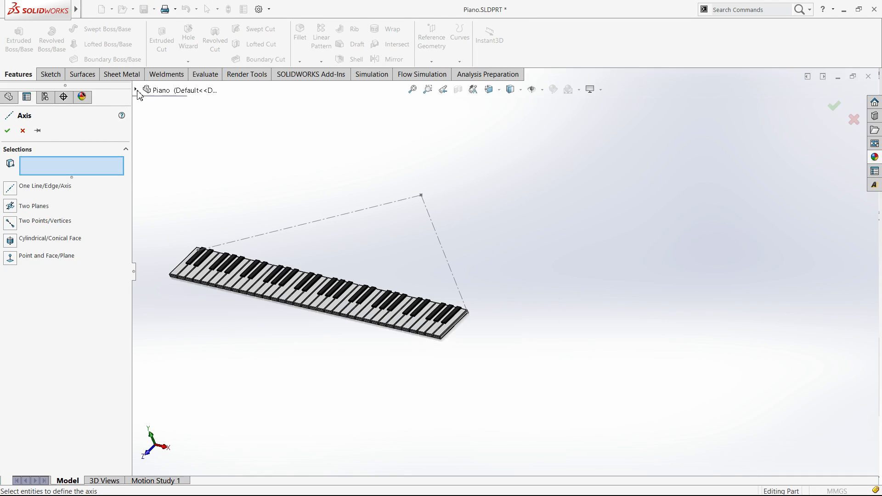
pyautogui.press('c')
pyautogui.click(178, 182)
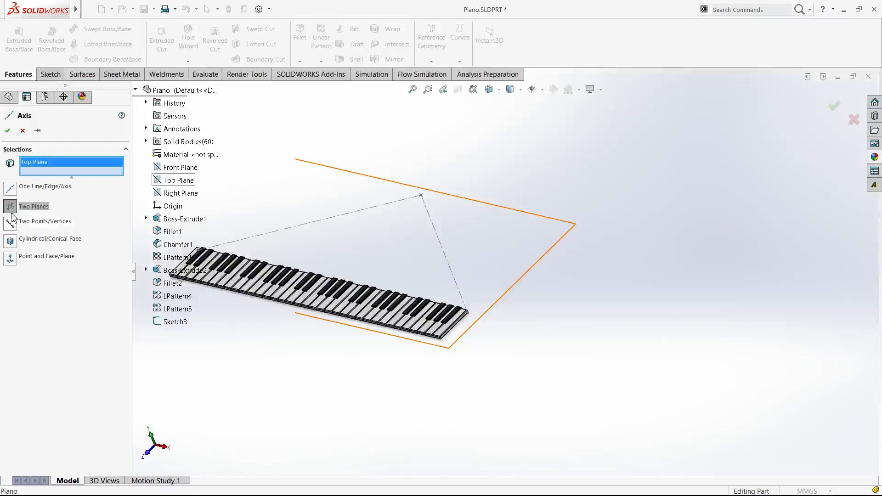
pyautogui.click(7, 262)
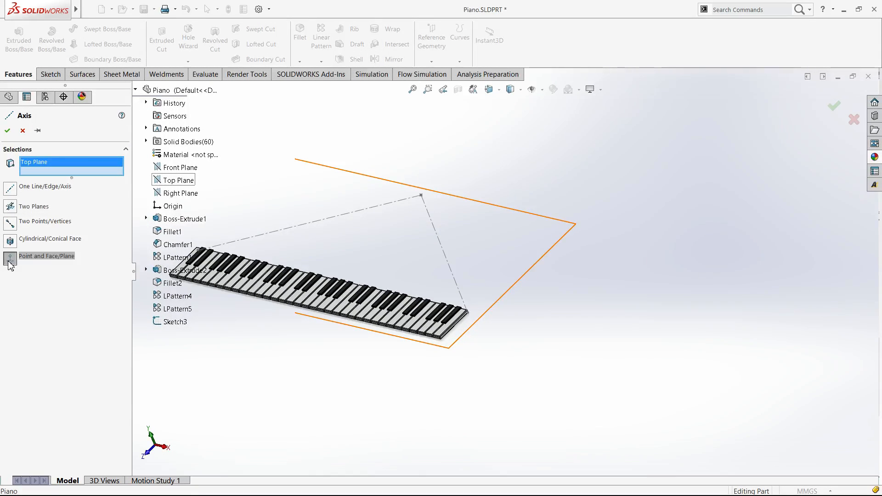
pyautogui.click(421, 195)
pyautogui.moveTo(459, 159); pyautogui.dragTo(465, 185, button='middle')
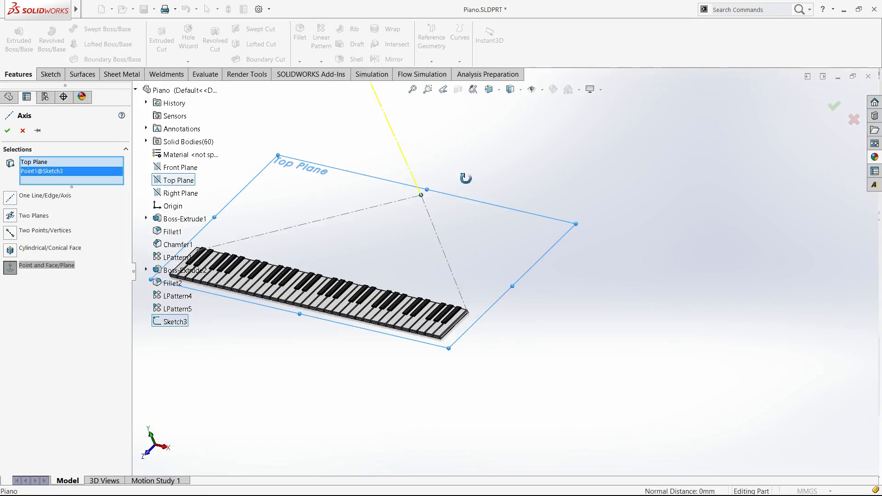
pyautogui.scroll(4, 450, 235)
pyautogui.moveTo(450, 235); pyautogui.dragTo(451, 232, button='middle')
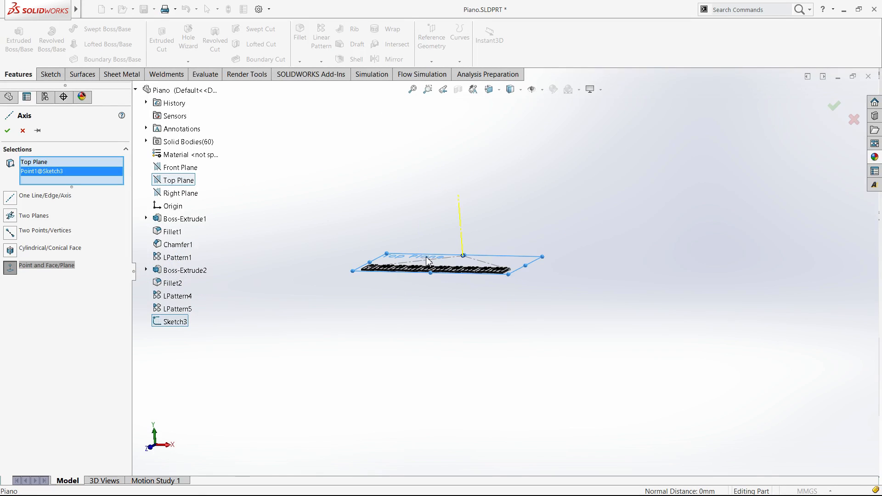
pyautogui.click(8, 131)
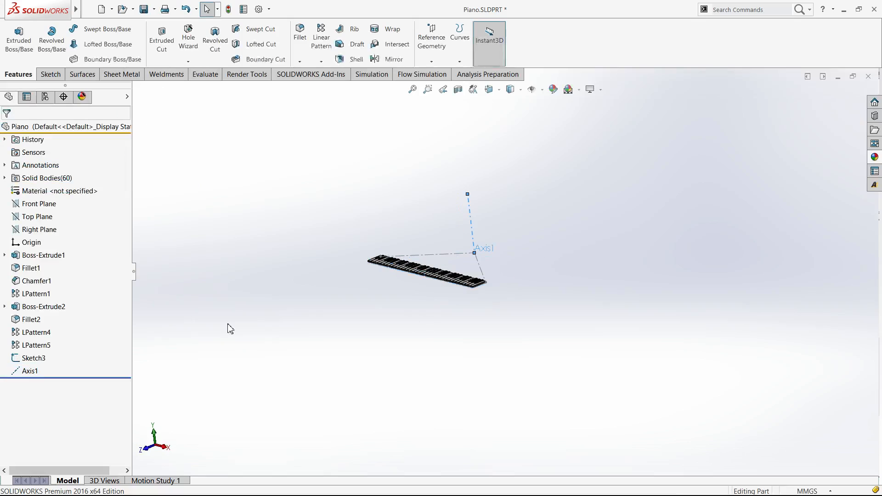
# Hide the triangular sketch and set up a circular pattern of bodies about Axis1 with 4 equally spaced instances over 360 degrees.
pyautogui.click(46, 358)
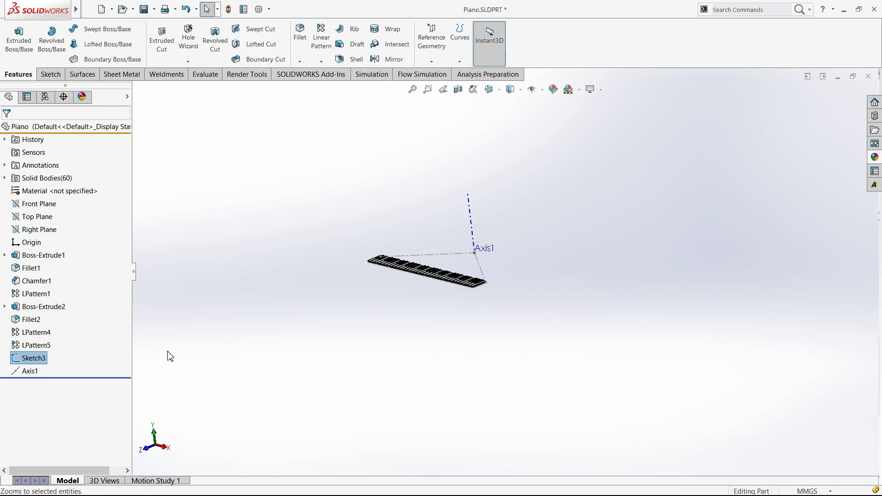
pyautogui.click(45, 350)
pyautogui.click(330, 64)
pyautogui.click(339, 84)
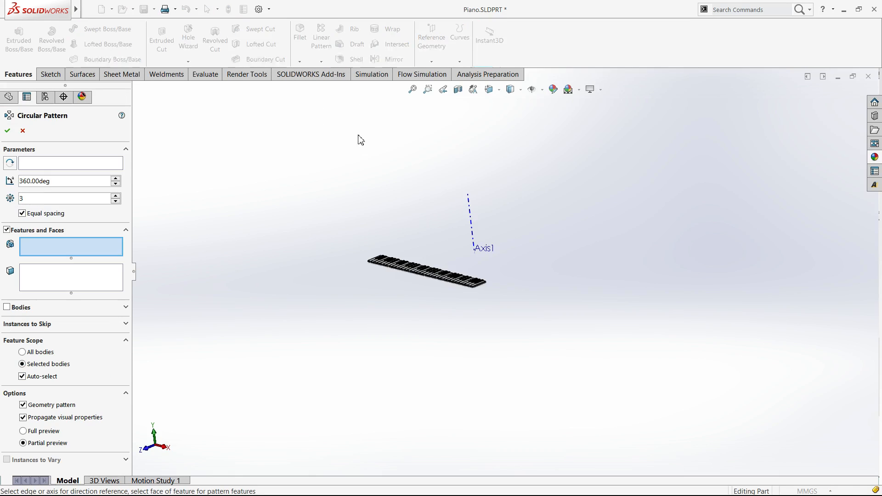
pyautogui.click(471, 214)
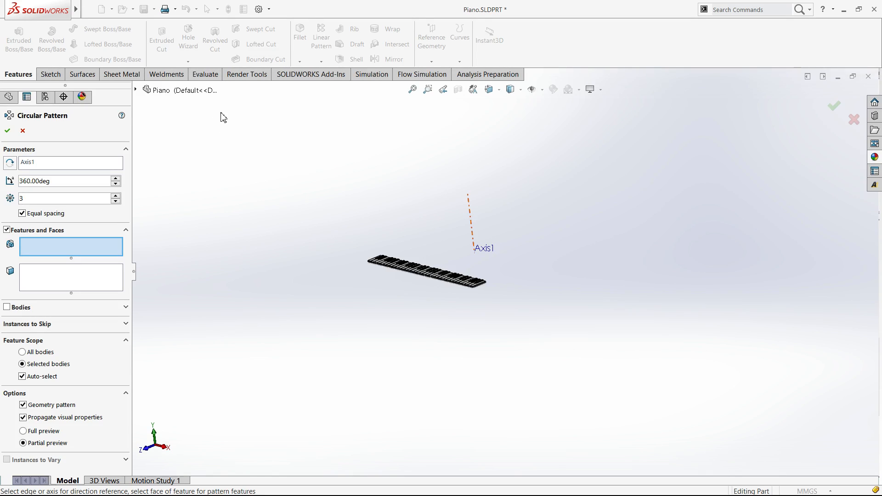
pyautogui.click(43, 313)
pyautogui.click(25, 289)
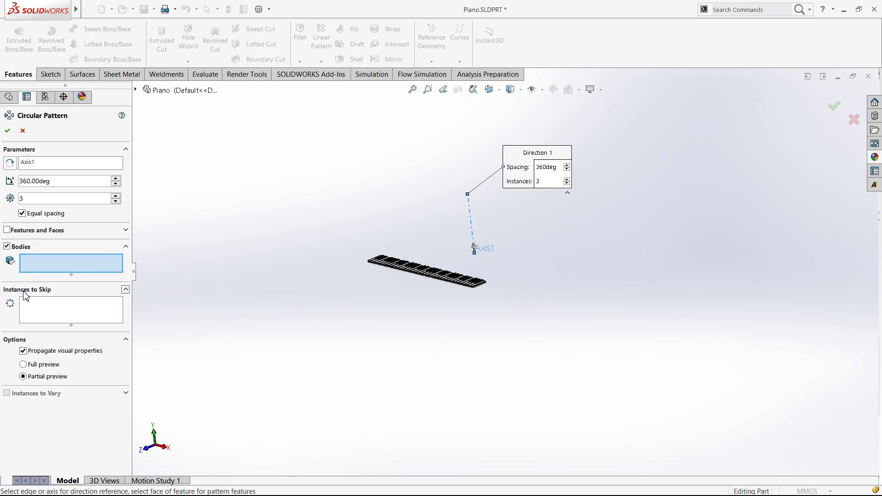
pyautogui.click(25, 290)
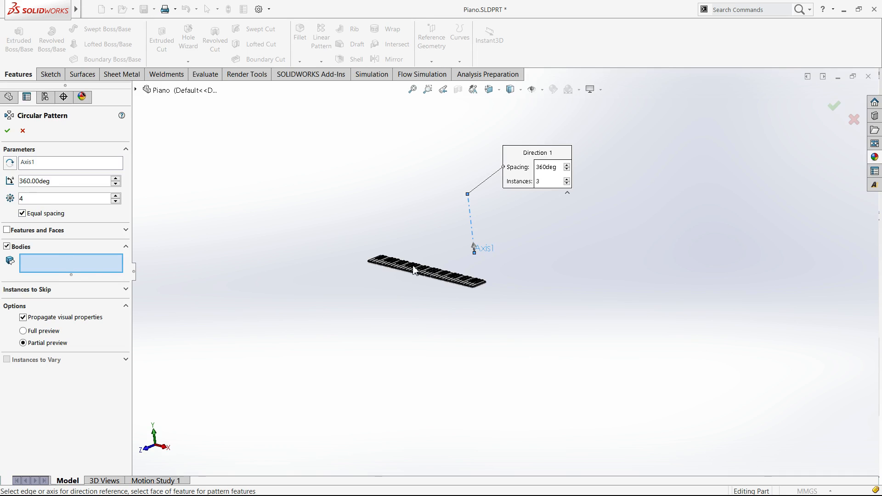
pyautogui.scroll(-6, 403, 263)
pyautogui.moveTo(216, 215); pyautogui.dragTo(280, 288)
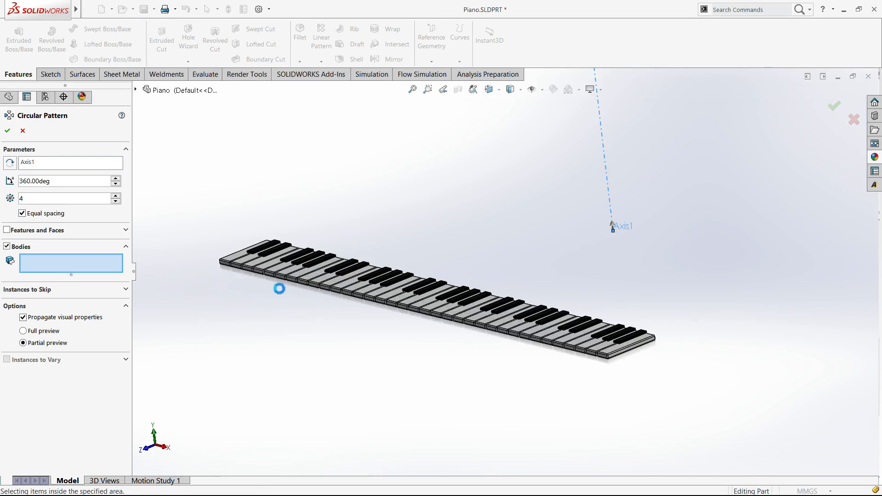
pyautogui.click(234, 260)
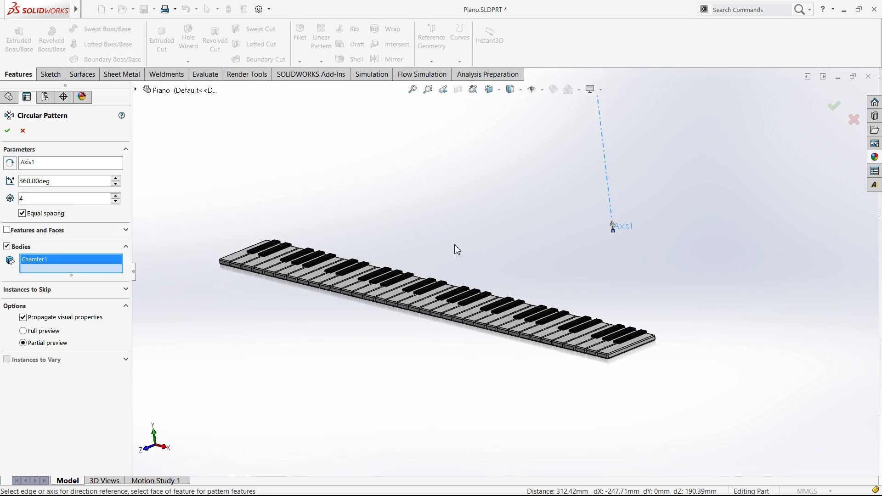
pyautogui.scroll(3, 477, 252)
pyautogui.scroll(-5, 348, 262)
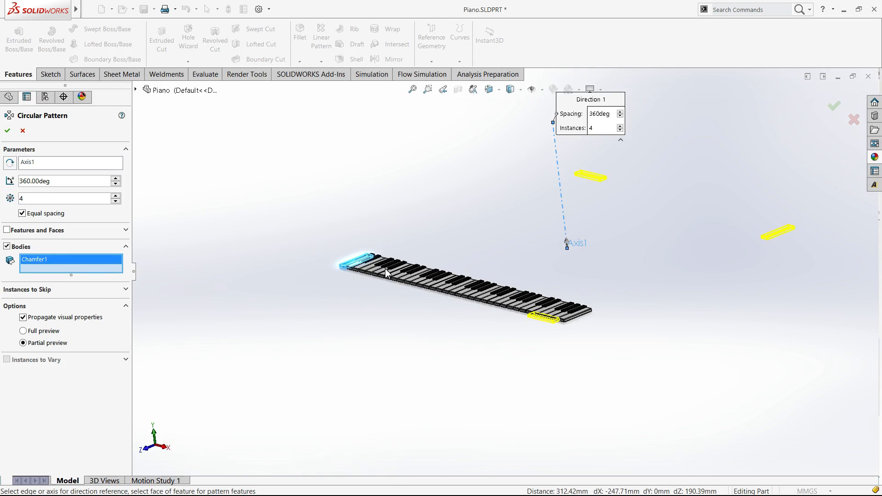
pyautogui.click(385, 268)
pyautogui.click(415, 276)
pyautogui.click(445, 285)
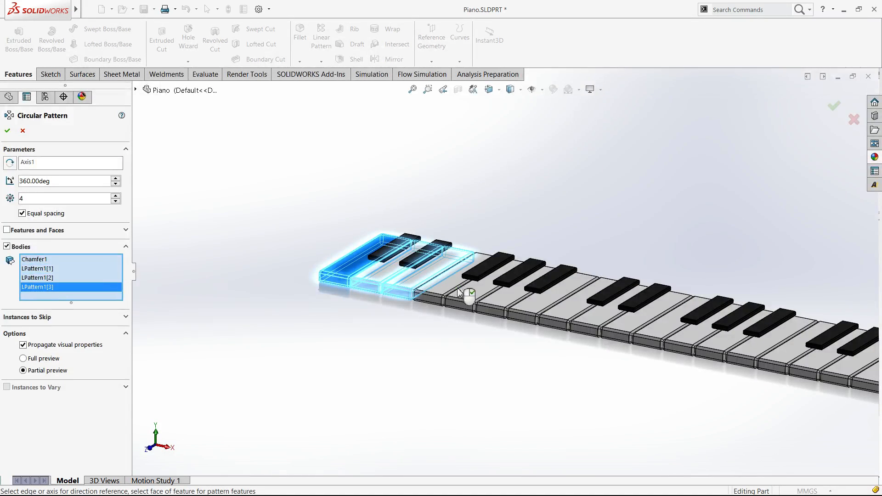
pyautogui.click(476, 294)
pyautogui.click(507, 301)
pyautogui.click(536, 309)
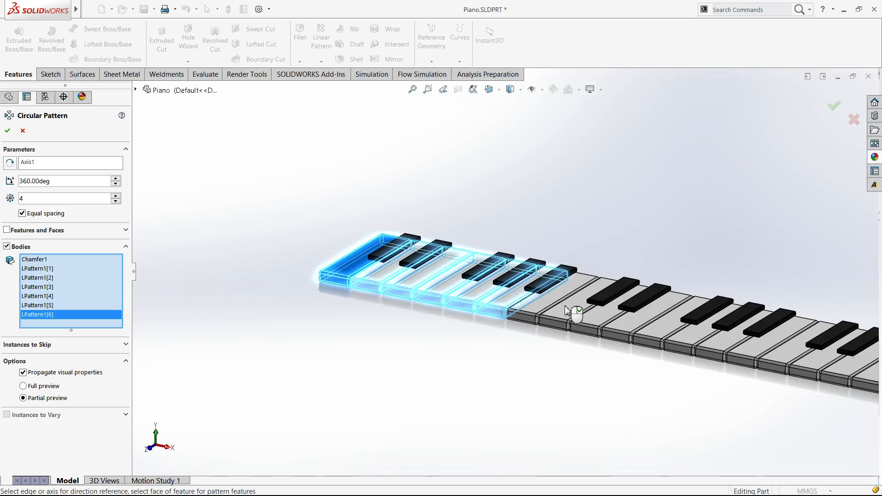
pyautogui.click(569, 314)
pyautogui.scroll(5, 136, 94)
# Replace the picked bodies with all solid bodies from Chamfer1 through LPattern5[20] and complete the circular pattern.
pyautogui.click(136, 90)
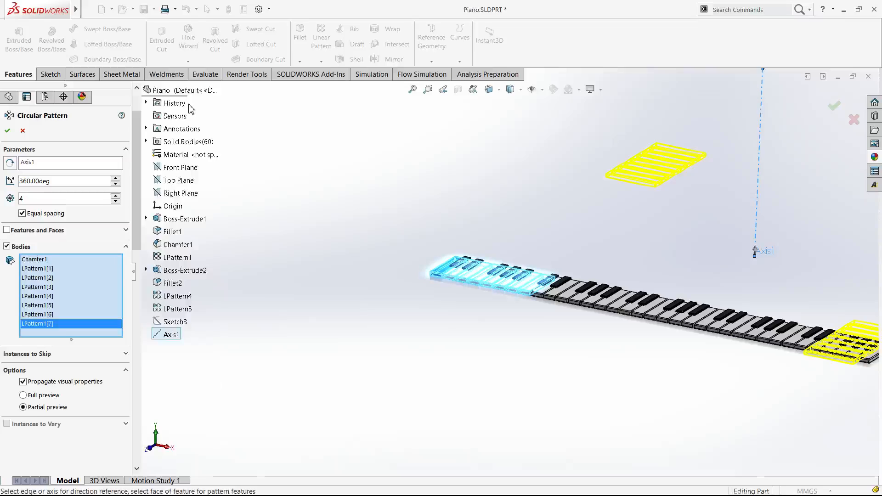
pyautogui.click(188, 105)
pyautogui.rightClick(50, 304)
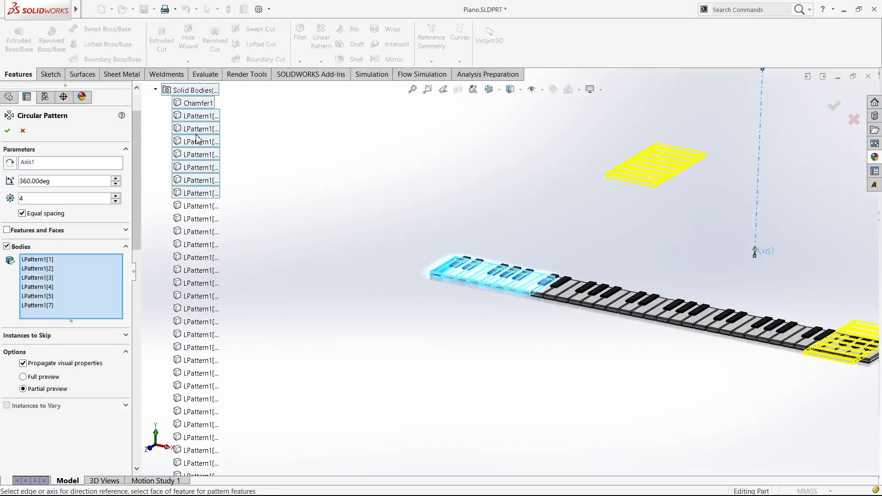
pyautogui.click(94, 269)
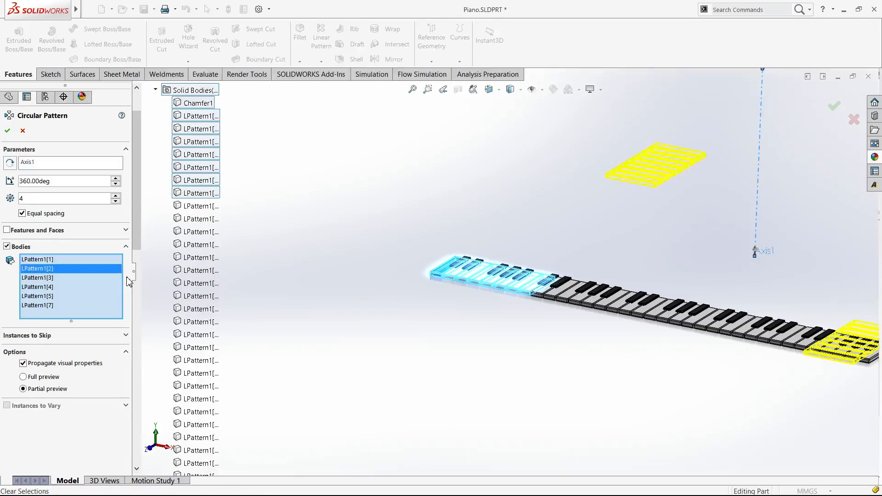
pyautogui.click(199, 104)
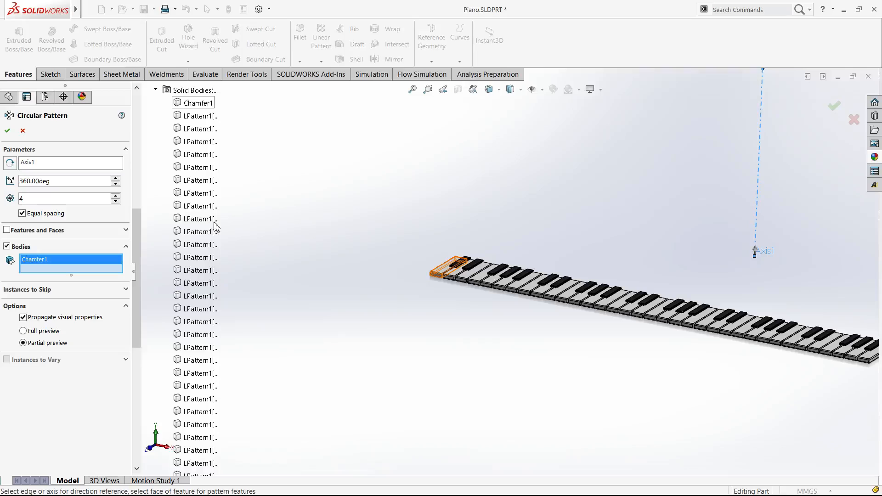
pyautogui.scroll(-20, 221, 284)
pyautogui.keyDown('shift'); pyautogui.click(220, 283); pyautogui.keyUp('shift')
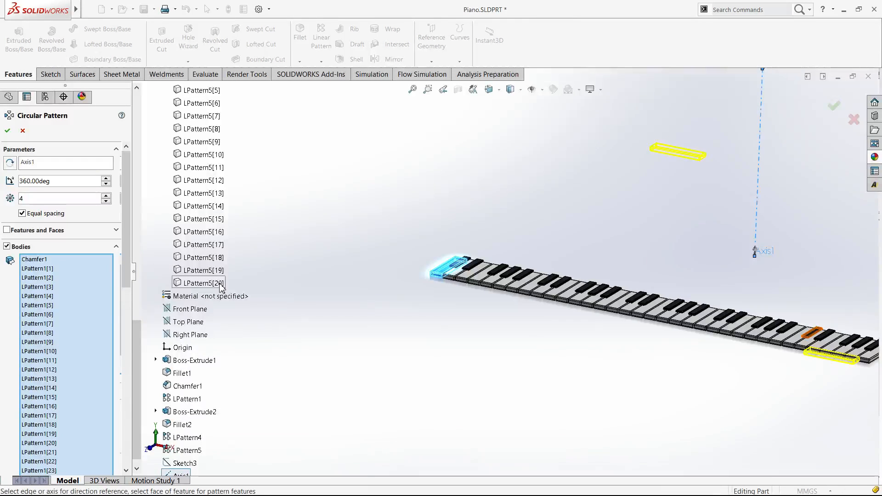
pyautogui.moveTo(126, 256); pyautogui.dragTo(123, 427)
pyautogui.moveTo(68, 400); pyautogui.dragTo(91, 266)
pyautogui.click(8, 131)
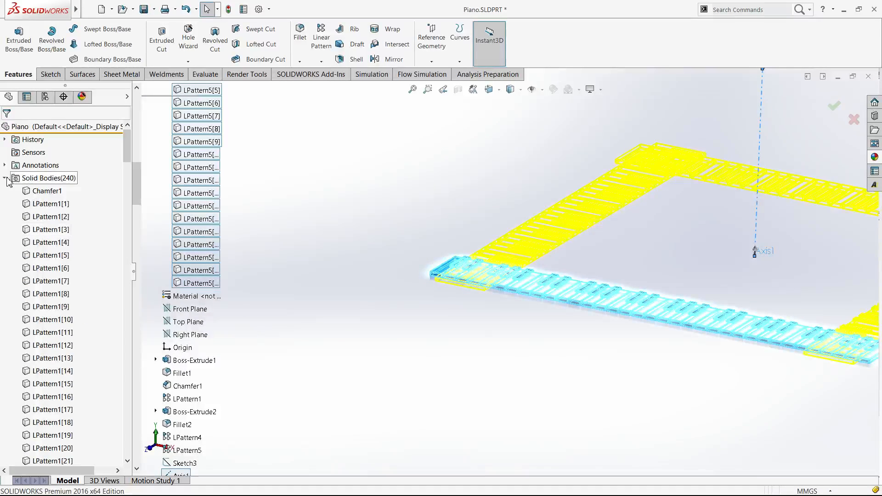
pyautogui.click(359, 312)
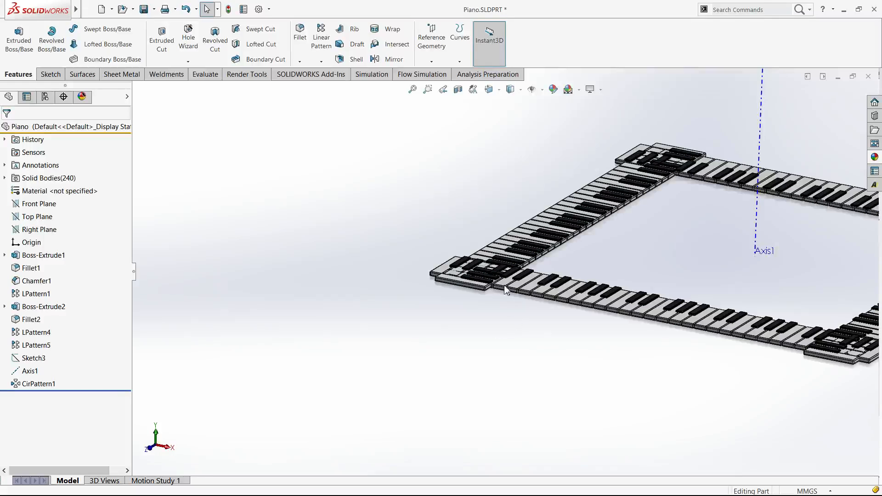
# Hide the reference axis display while viewing the four keyboards from above.
pyautogui.hotkey('ctrl', '5')
pyautogui.moveTo(535, 86); pyautogui.dragTo(541, 95, button='middle')
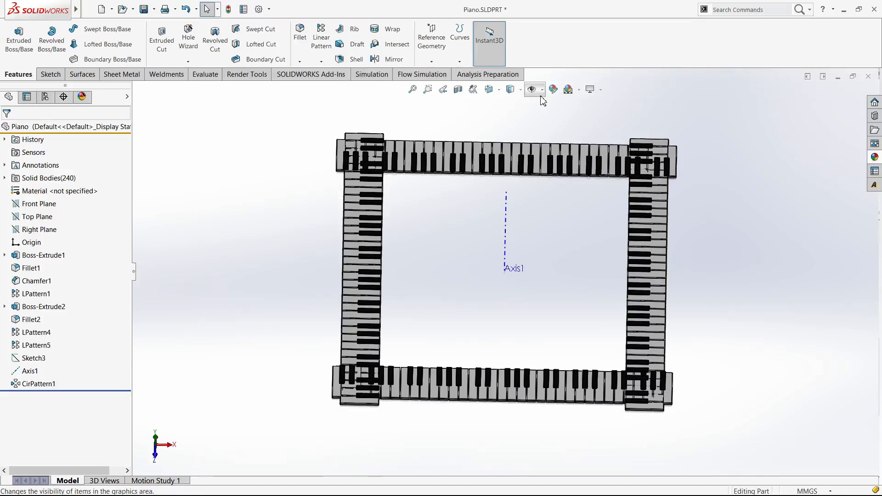
pyautogui.click(718, 385)
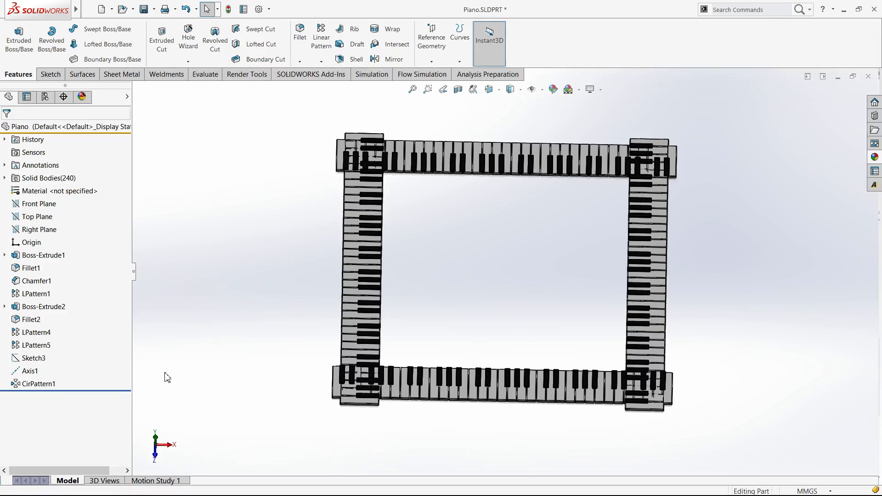
# Set the apex point's distance dimension in Sketch3 to 350 mm to space the four keyboards apart.
pyautogui.click(33, 363)
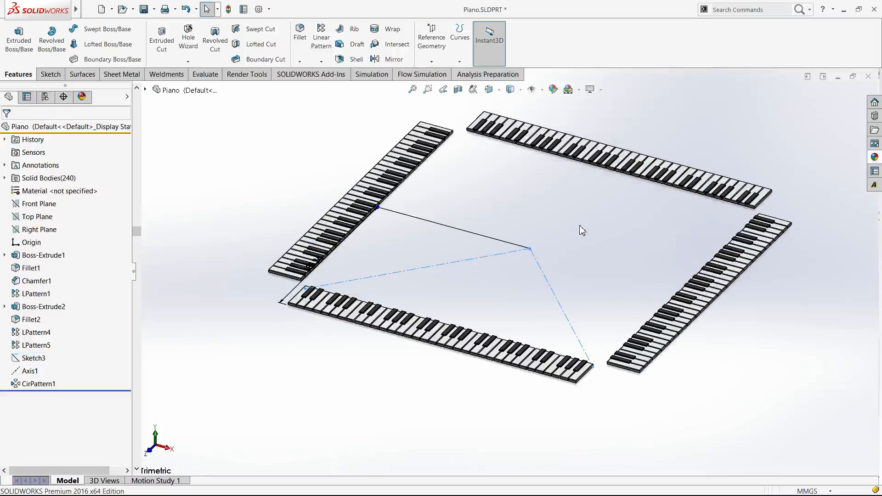
pyautogui.click(17, 358)
pyautogui.click(22, 358)
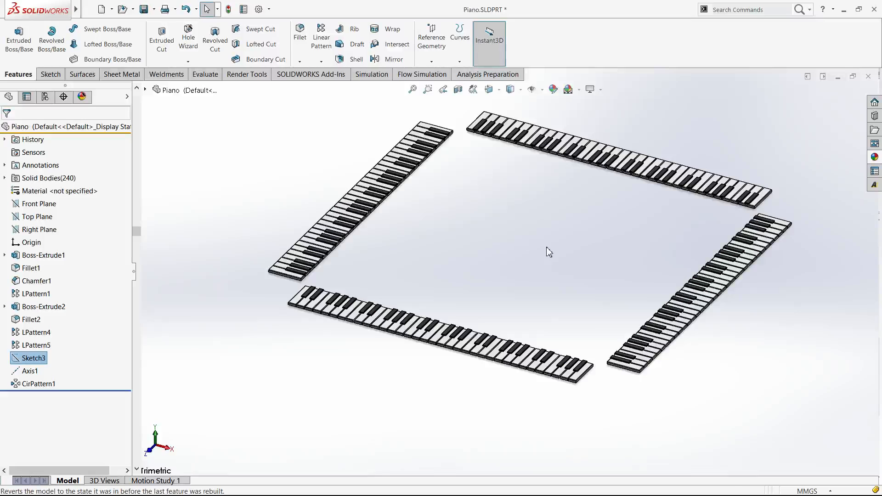
pyautogui.hotkey('ctrl', 'z')
pyautogui.moveTo(316, 266); pyautogui.dragTo(329, 269, button='middle')
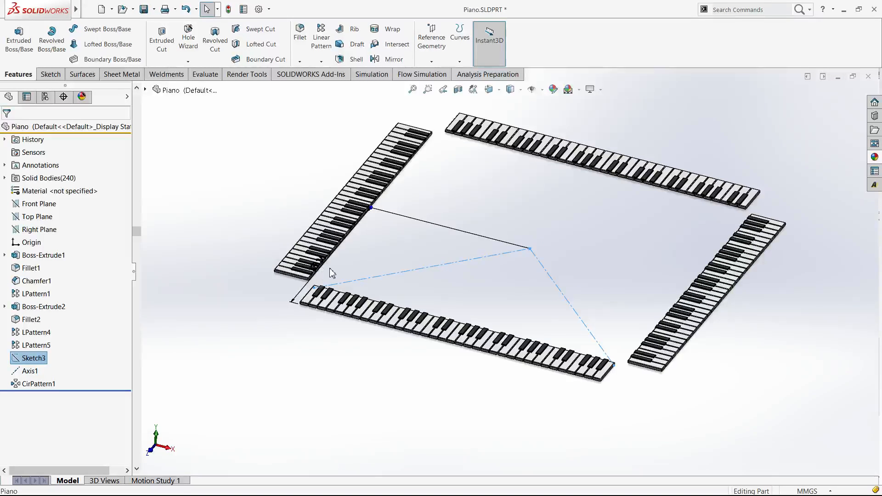
pyautogui.doubleClick(342, 271)
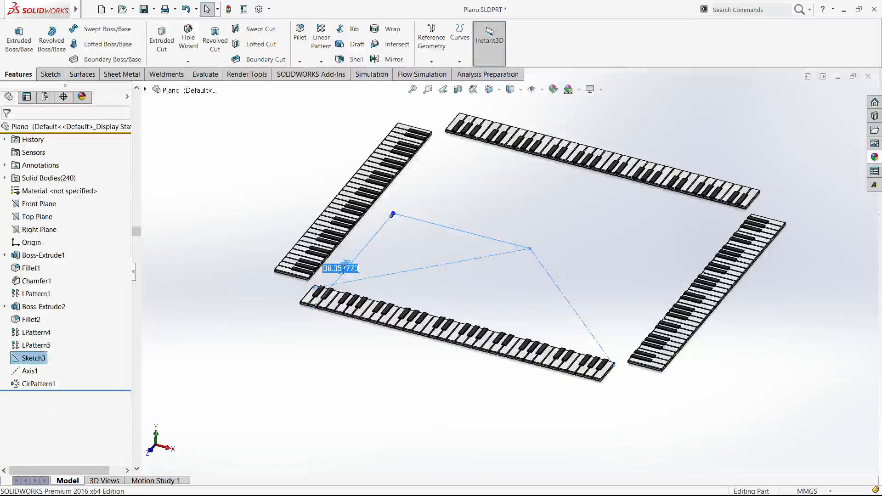
pyautogui.write('.35')
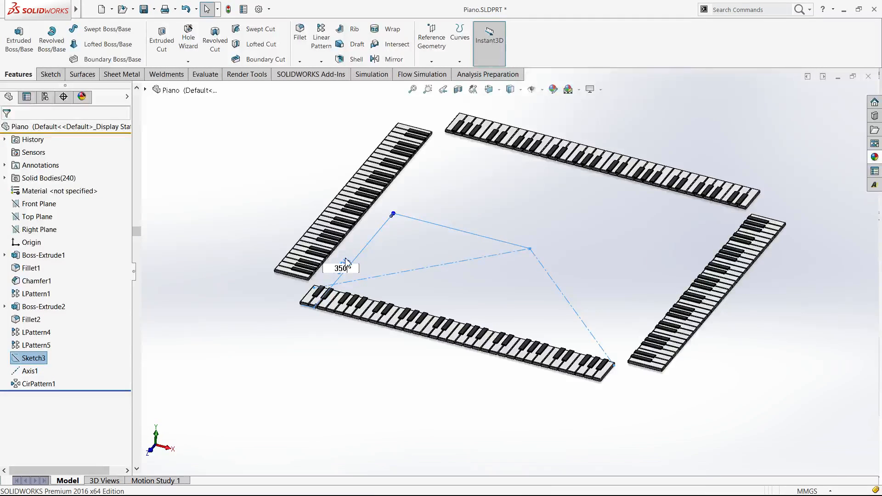
pyautogui.click(471, 299)
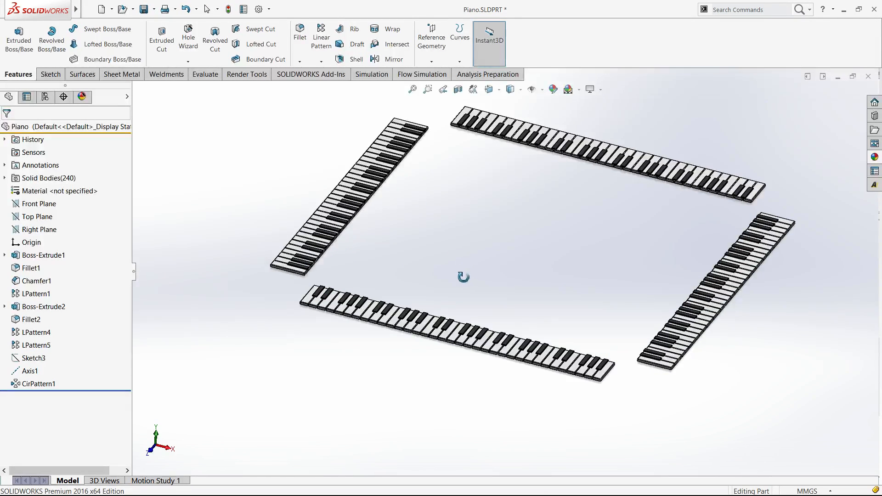
pyautogui.moveTo(459, 262); pyautogui.dragTo(400, 266)
pyautogui.press('Escape')
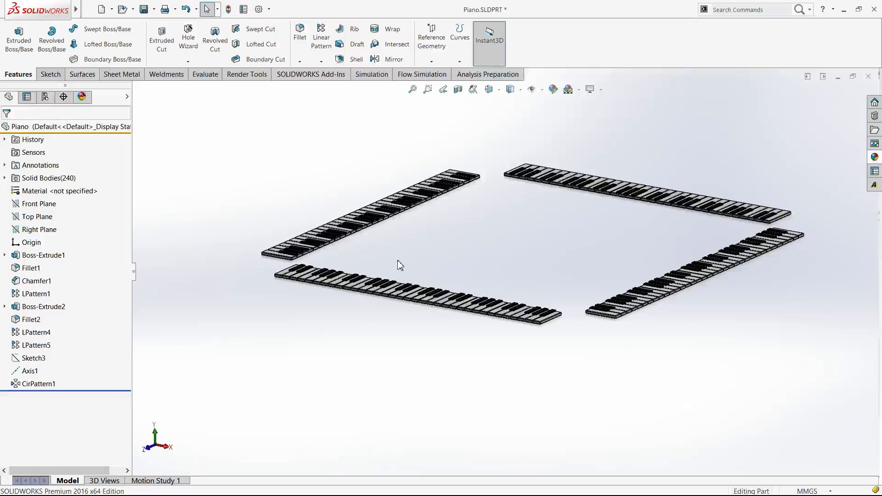
# Save the piano part.
pyautogui.click(37, 216)
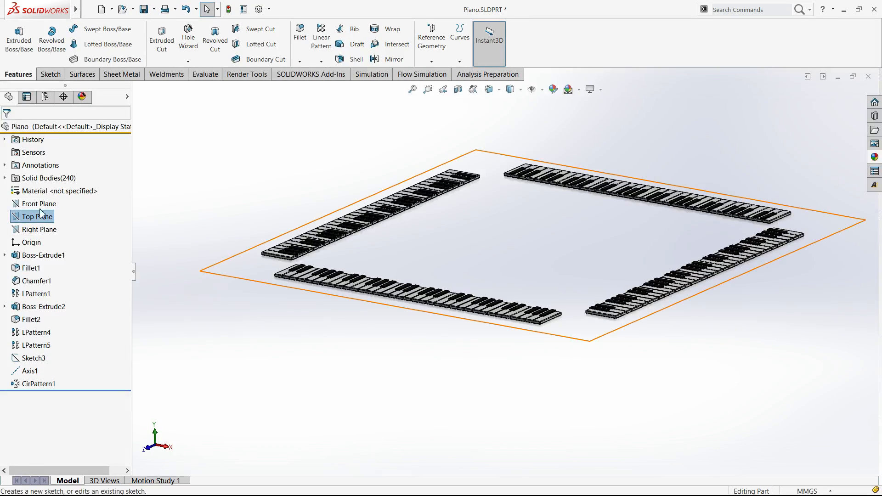
pyautogui.click(144, 10)
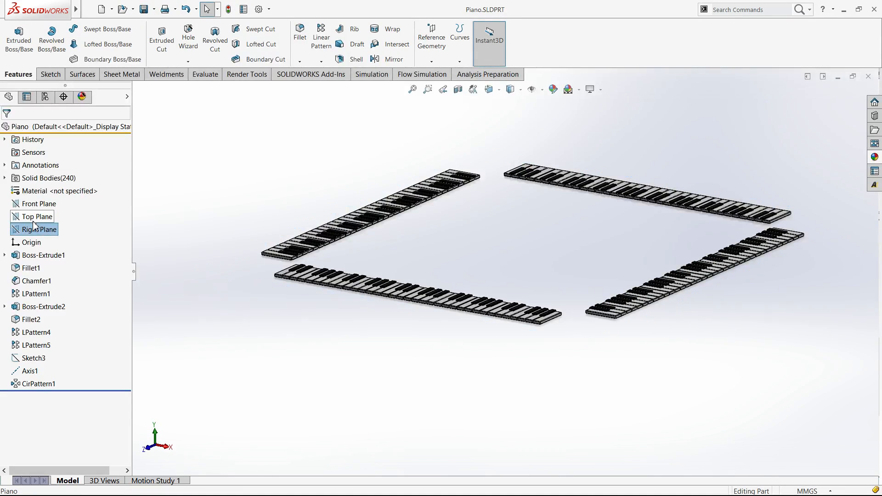
# Sketch a corner rectangle about 665 mm tall on the Top Plane, with its sides crossing the four keyboards.
pyautogui.click(37, 216)
pyautogui.click(45, 211)
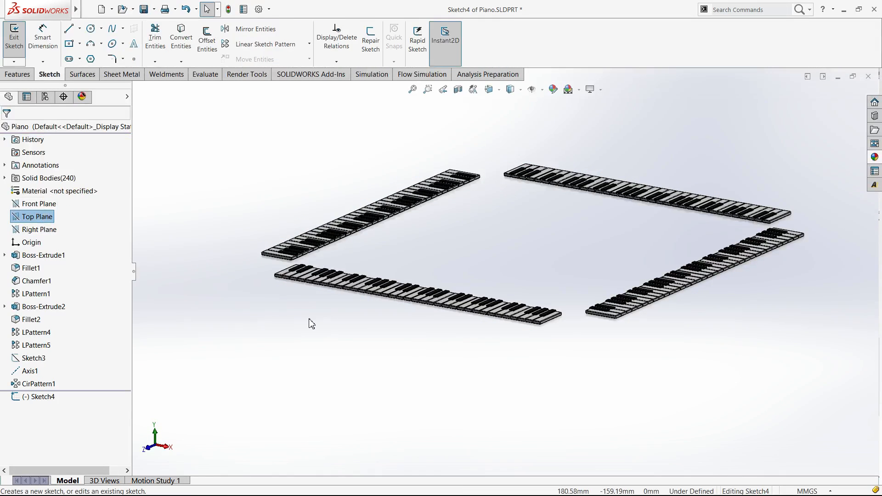
pyautogui.moveTo(484, 241); pyautogui.dragTo(461, 324, button='right')
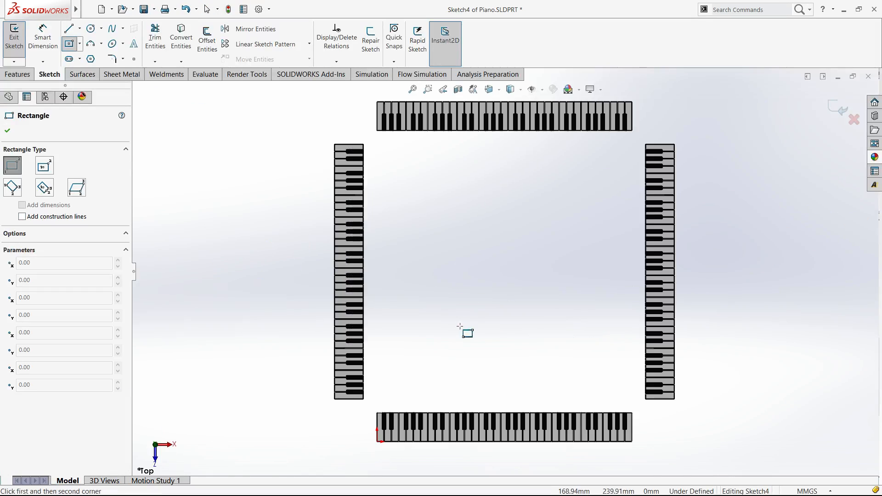
pyautogui.click(349, 113)
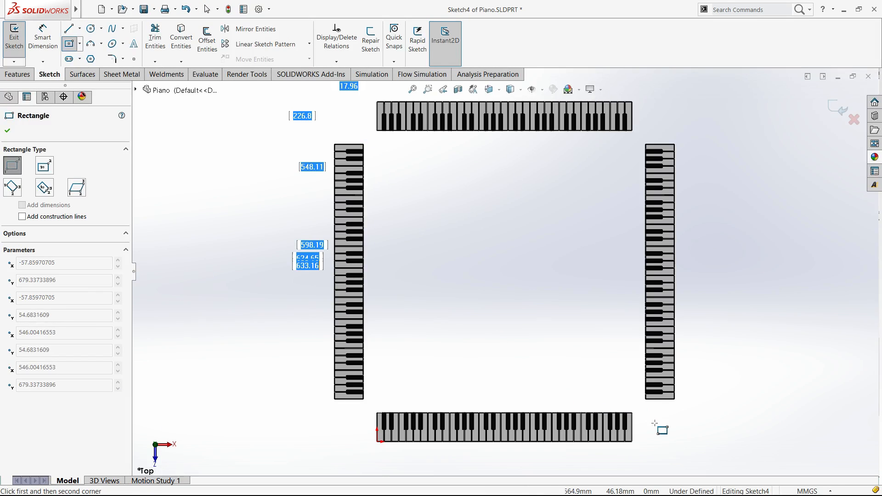
pyautogui.click(660, 440)
pyautogui.press('Escape')
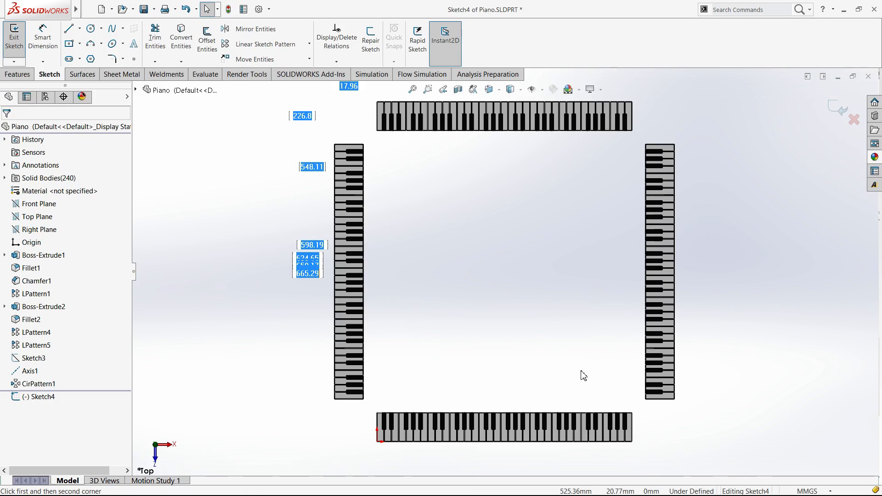
# Make the rectangle's lower line coincident with the midpoint of the lower keyboard's end edge.
pyautogui.scroll(-8, 581, 371)
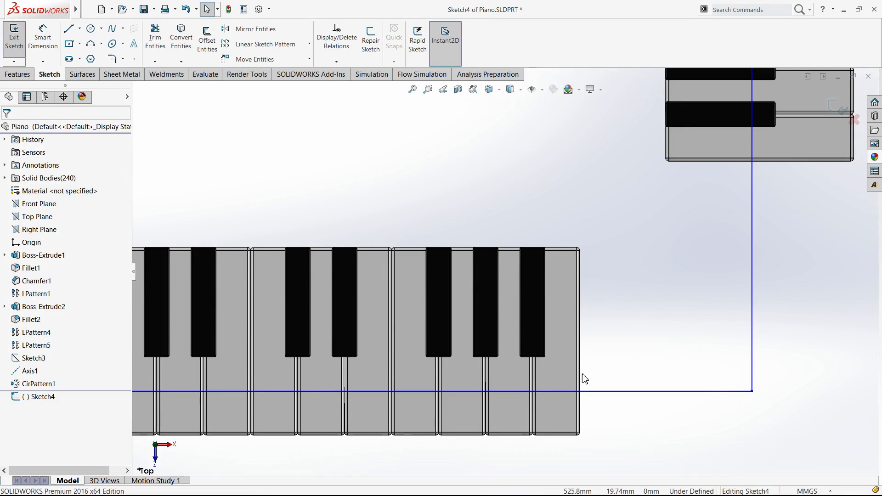
pyautogui.click(581, 374)
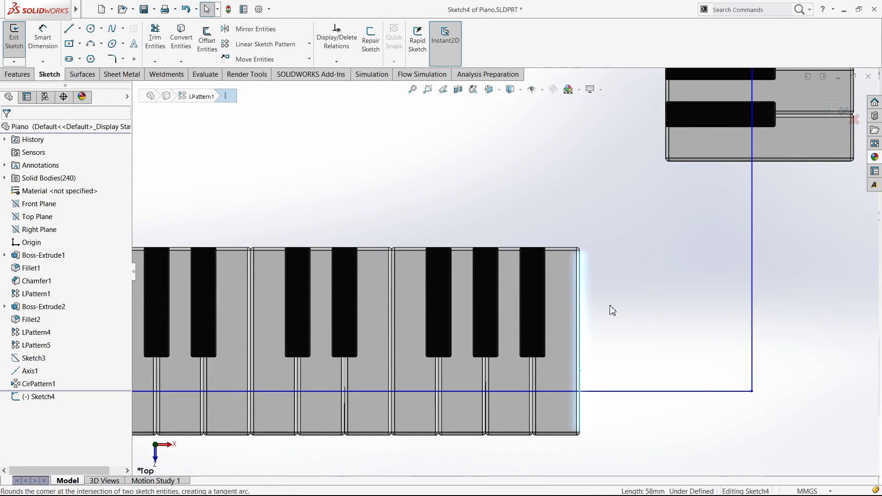
pyautogui.keyDown('ctrl'); pyautogui.click(636, 394); pyautogui.keyUp('ctrl')
pyautogui.click(669, 359)
pyautogui.click(705, 226)
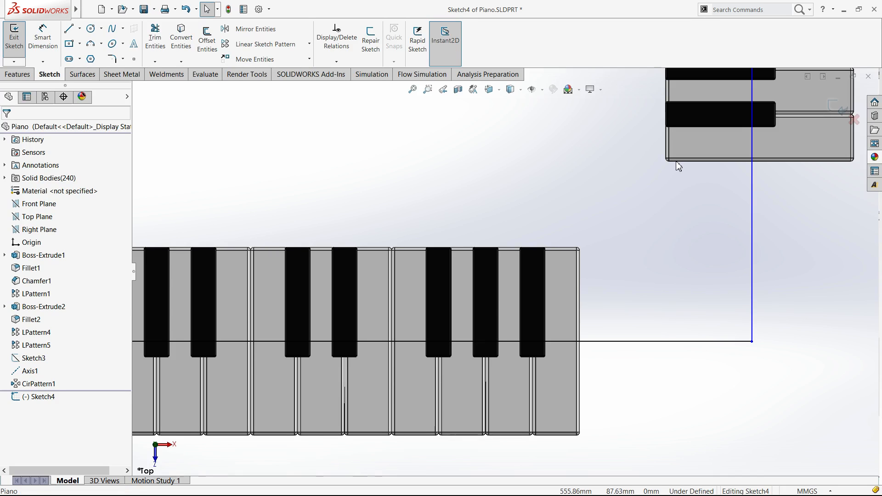
# Make the rectangle's right vertical line coincident with the midpoint of the right keyboard's end edge.
pyautogui.click(752, 213)
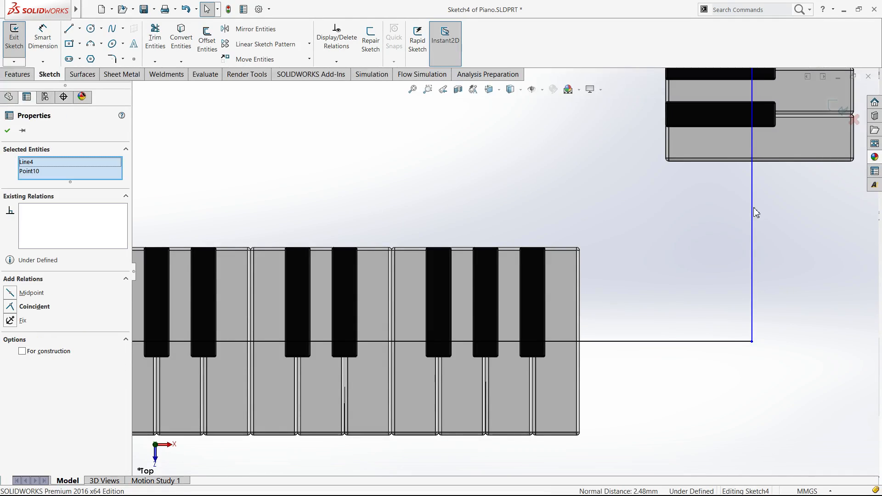
pyautogui.click(783, 172)
pyautogui.click(693, 206)
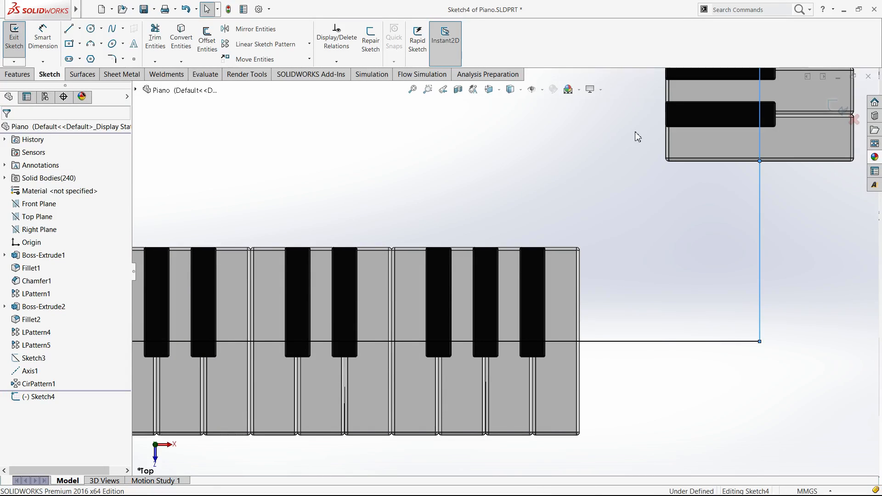
# Add an Equal relation between the rectangle's two vertical lines.
pyautogui.press('f')
pyautogui.click(651, 137)
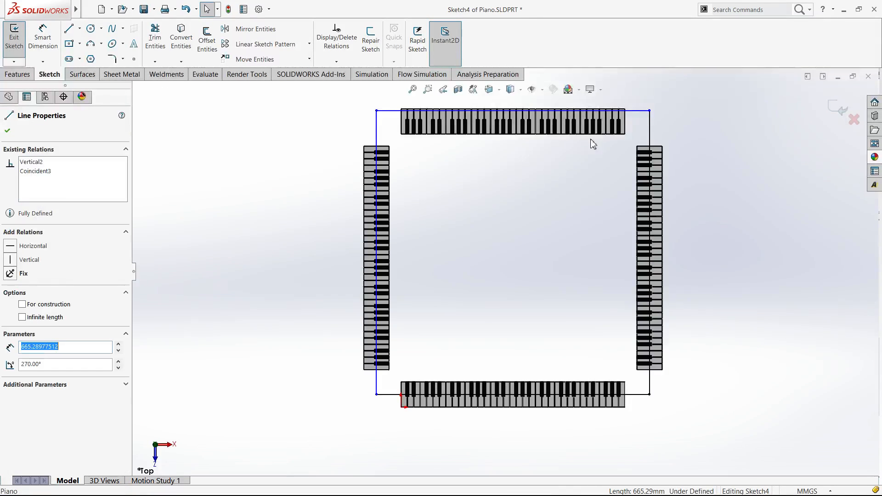
pyautogui.keyDown('ctrl'); pyautogui.click(377, 131); pyautogui.keyUp('ctrl')
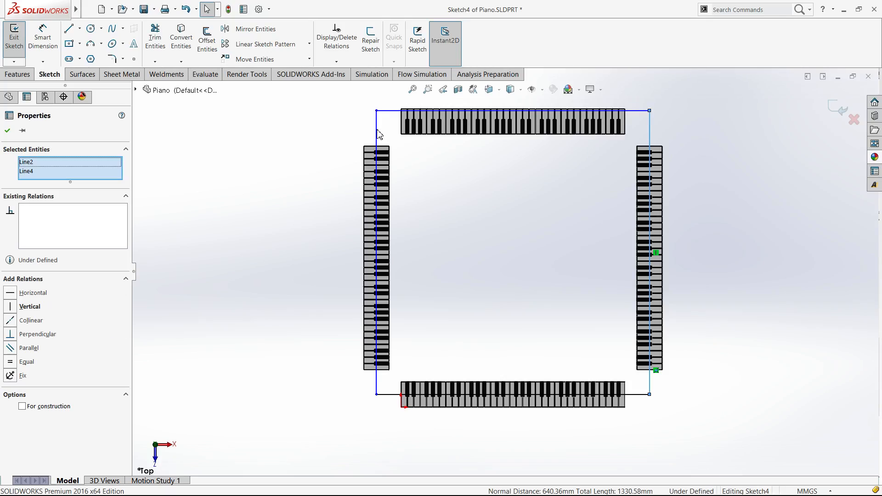
pyautogui.click(457, 91)
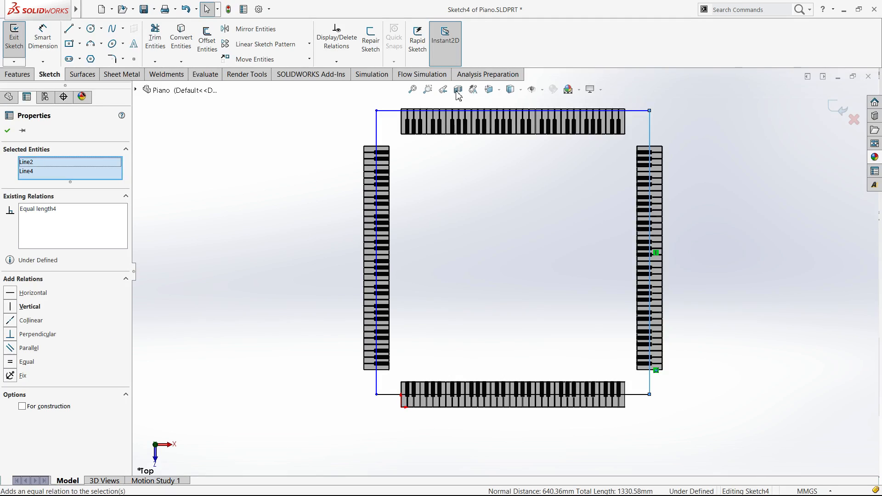
pyautogui.click(459, 159)
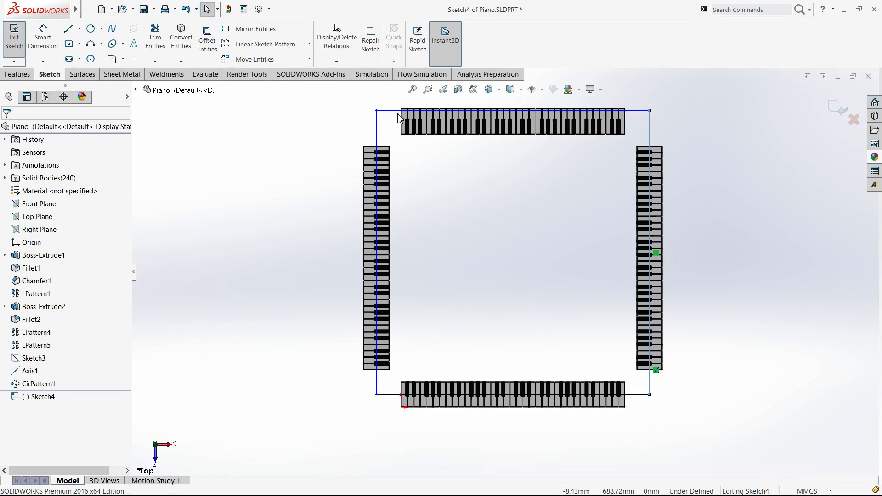
pyautogui.press('Escape')
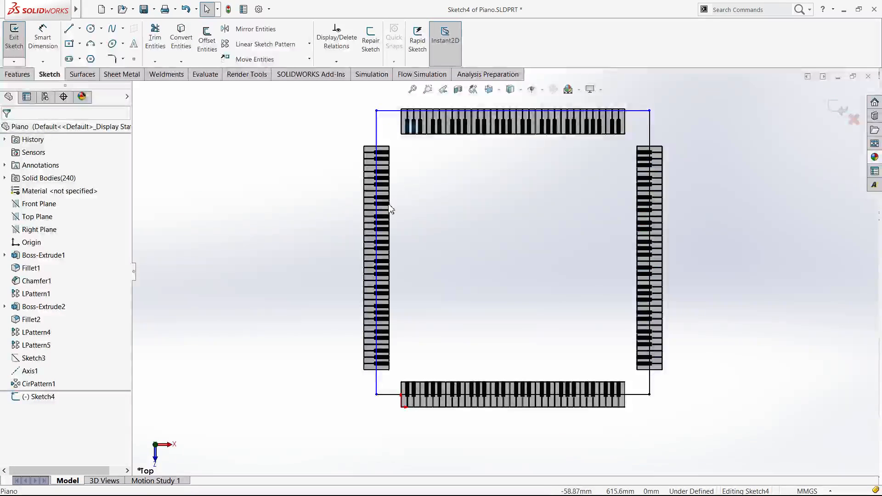
# Make the rectangle's left vertical line coincident with the midpoint of the left keyboard's upper end edge.
pyautogui.scroll(-10, 410, 215)
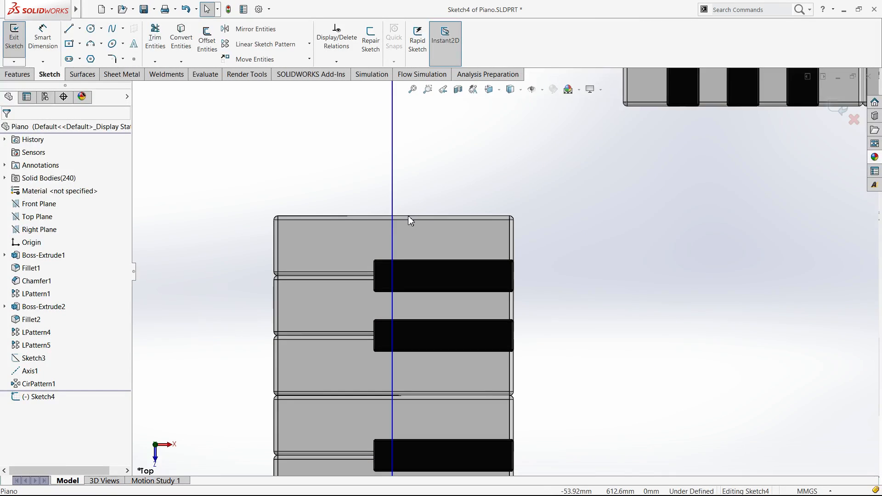
pyautogui.click(393, 222)
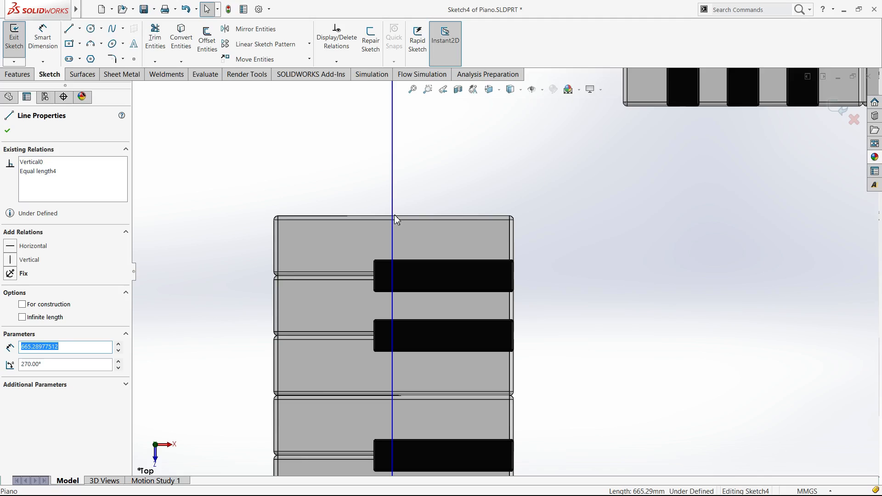
pyautogui.press('Escape')
pyautogui.click(397, 215)
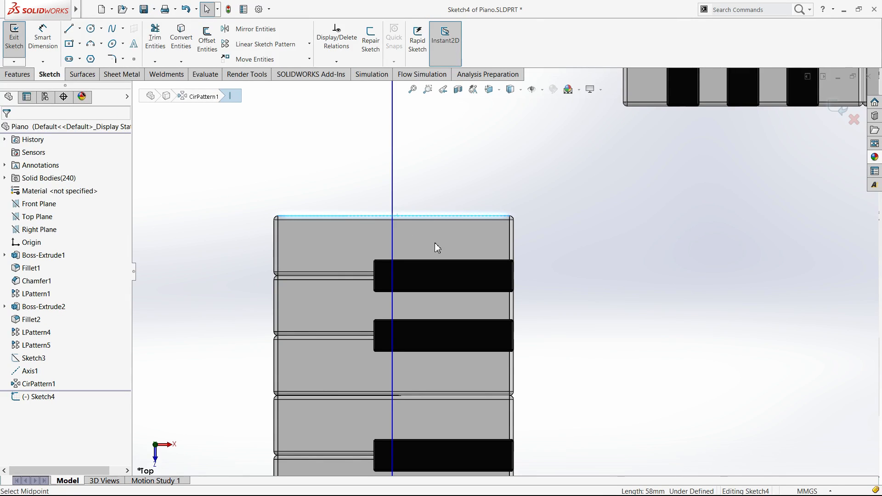
pyautogui.click(394, 214)
pyautogui.click(431, 172)
pyautogui.click(543, 199)
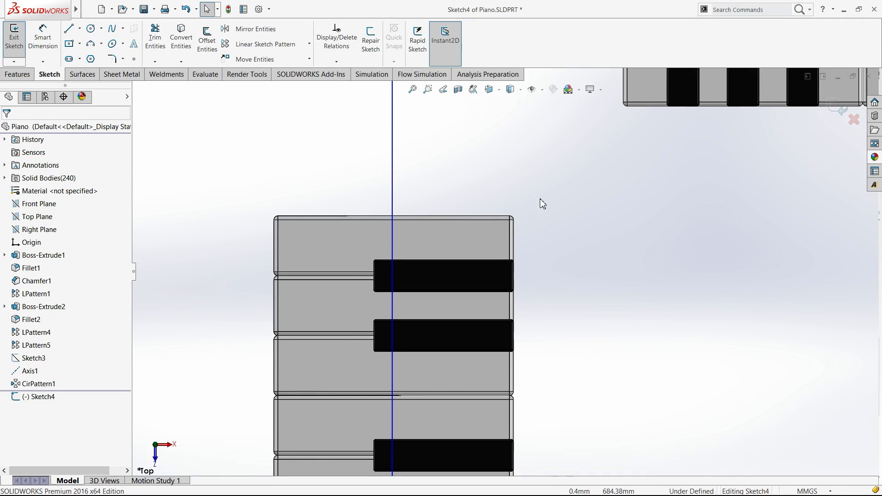
# Make the rectangle's upper line coincident with the midpoint of the upper keyboard's left end edge.
pyautogui.scroll(3, 541, 218)
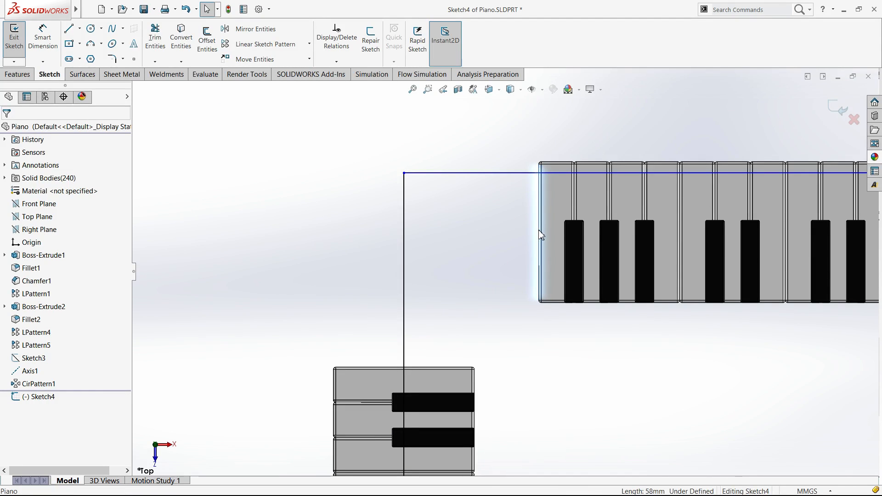
pyautogui.click(539, 233)
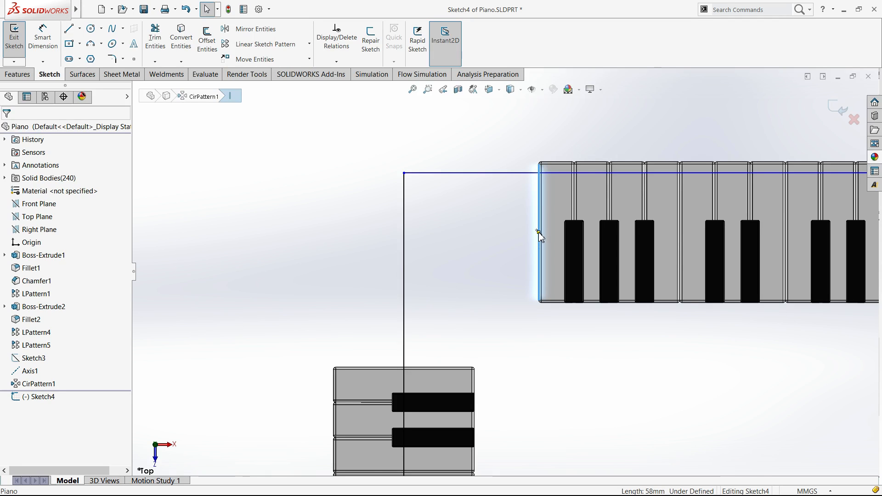
pyautogui.keyDown('ctrl'); pyautogui.click(523, 174); pyautogui.keyUp('ctrl')
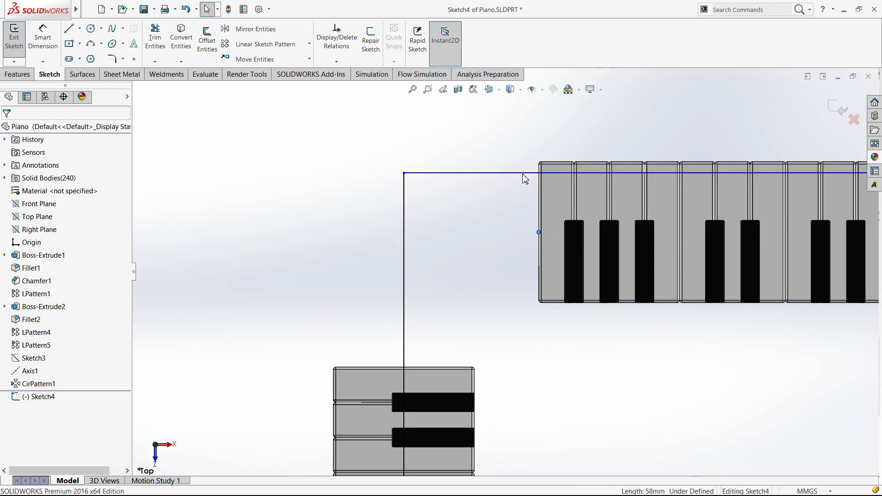
pyautogui.click(560, 136)
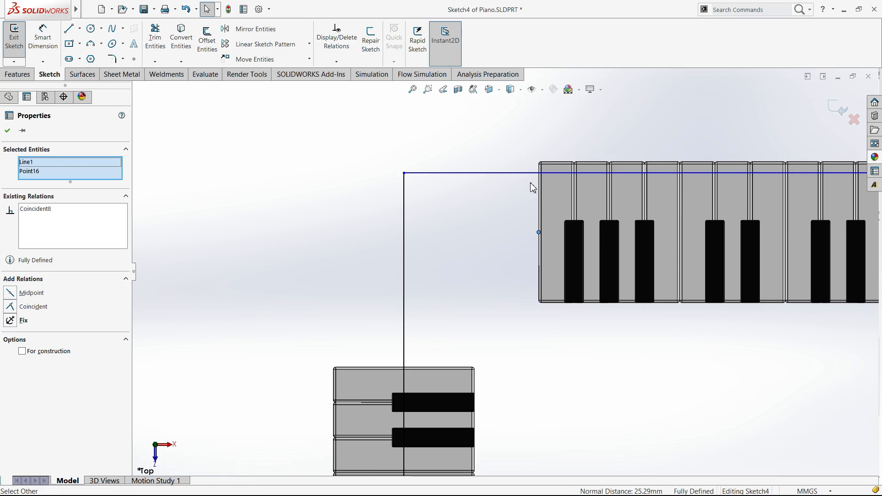
pyautogui.click(387, 200)
# Set up a blind boss extrusion of the rectangle, reversed below the keyboards to a depth of 105.80 mm.
pyautogui.scroll(2, 387, 201)
pyautogui.click(13, 39)
pyautogui.click(15, 55)
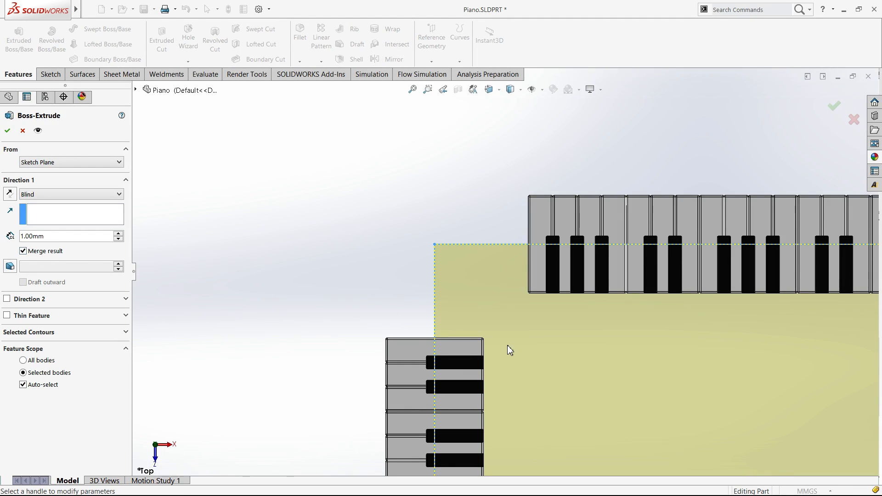
pyautogui.hotkey('ctrl', '4')
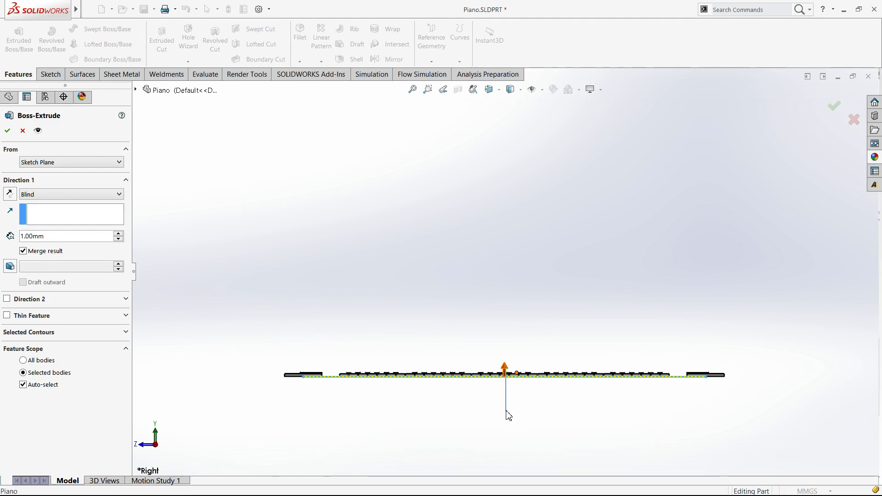
pyautogui.click(507, 376)
pyautogui.click(504, 389)
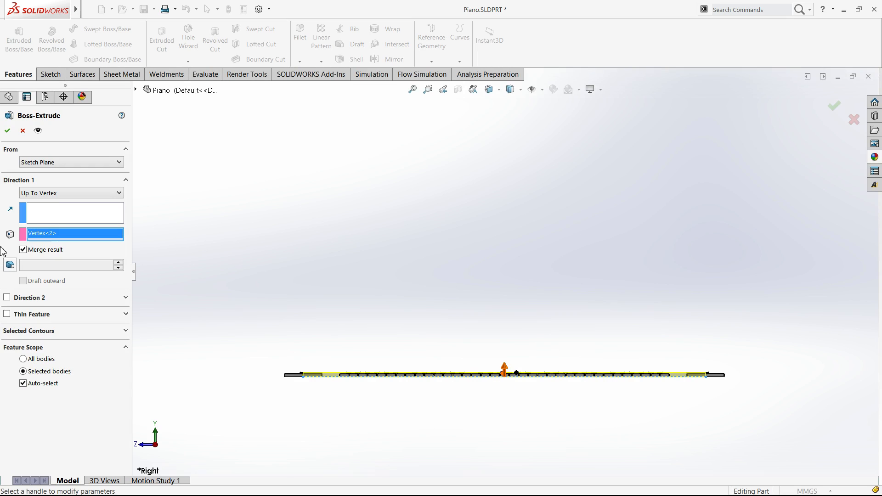
pyautogui.click(50, 205)
pyautogui.click(8, 195)
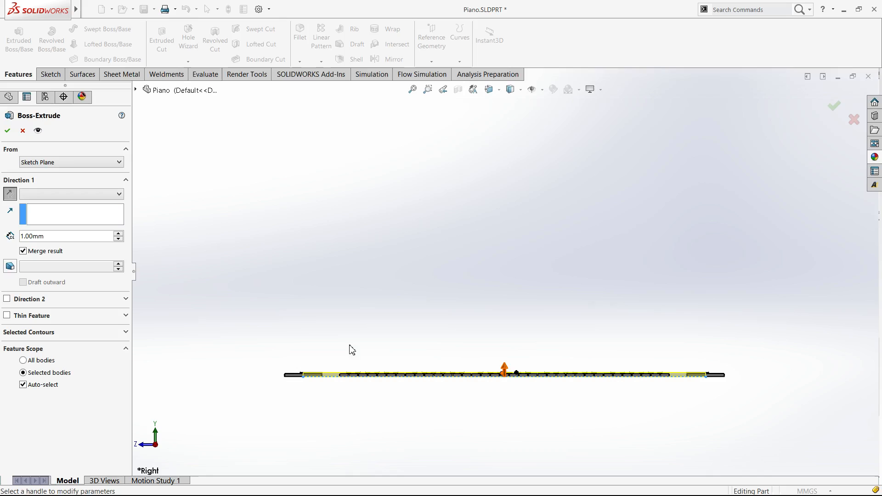
pyautogui.moveTo(503, 393); pyautogui.dragTo(510, 444)
# Complete the extrusion with a 14° inward draft and without merging it with the keyboard bodies.
pyautogui.click(10, 266)
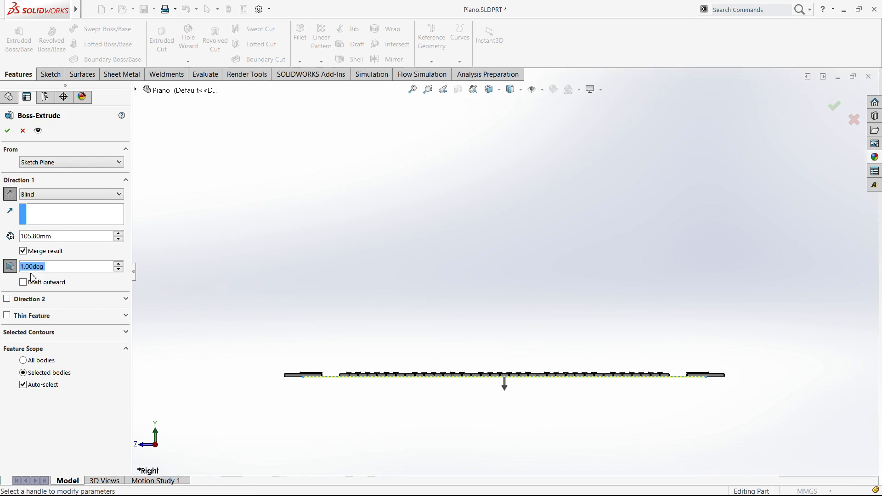
pyautogui.click(119, 264)
pyautogui.click(120, 265)
pyautogui.click(120, 265)
pyautogui.click(119, 265)
pyautogui.click(120, 264)
pyautogui.click(119, 264)
pyautogui.click(119, 265)
pyautogui.click(120, 264)
pyautogui.click(119, 264)
pyautogui.click(119, 265)
pyautogui.click(119, 264)
pyautogui.click(119, 265)
pyautogui.click(119, 265)
pyautogui.click(119, 264)
pyautogui.click(119, 265)
pyautogui.click(120, 270)
pyautogui.click(121, 270)
pyautogui.click(120, 270)
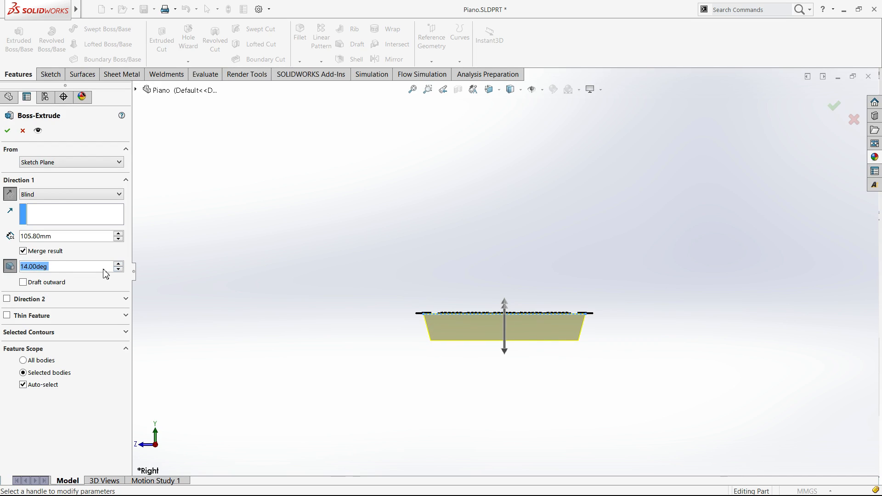
pyautogui.click(54, 251)
pyautogui.click(6, 131)
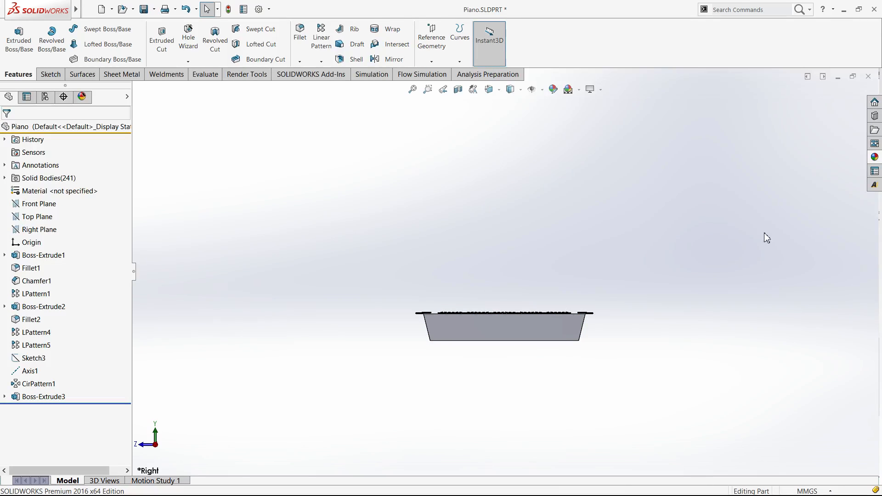
# Apply the green medium gloss plastic appearance to the tapered base under the keyboards and save the part.
pyautogui.click(875, 159)
pyautogui.scroll(-3, 804, 322)
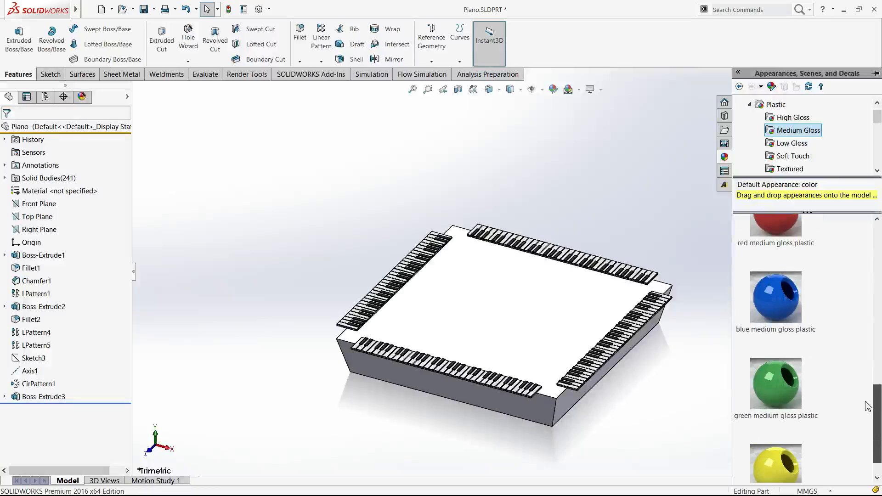
pyautogui.click(772, 407)
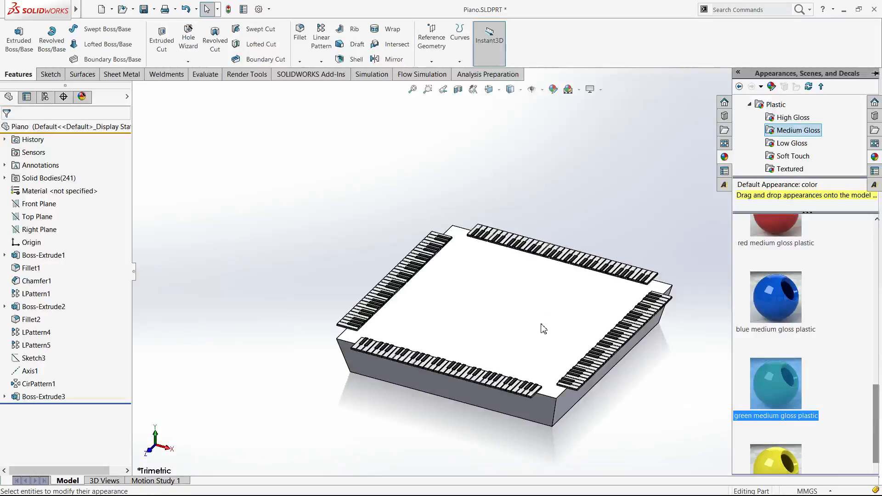
pyautogui.click(542, 328)
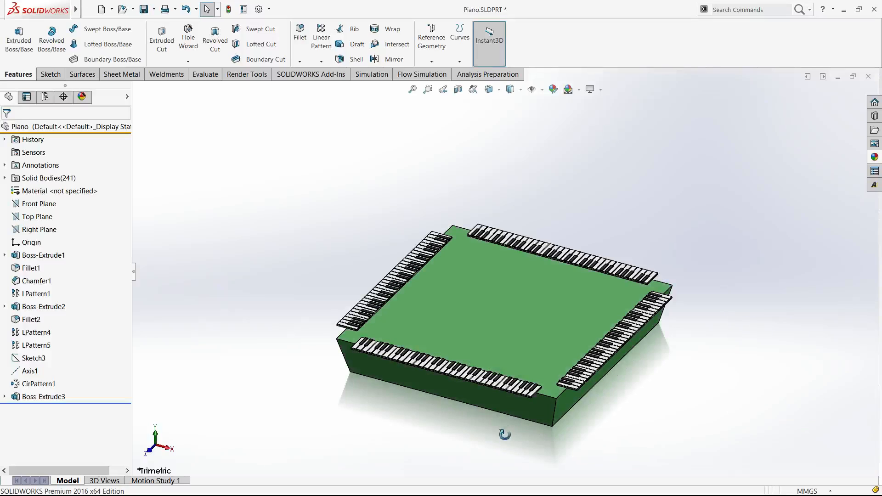
pyautogui.moveTo(524, 426); pyautogui.dragTo(641, 349, button='middle')
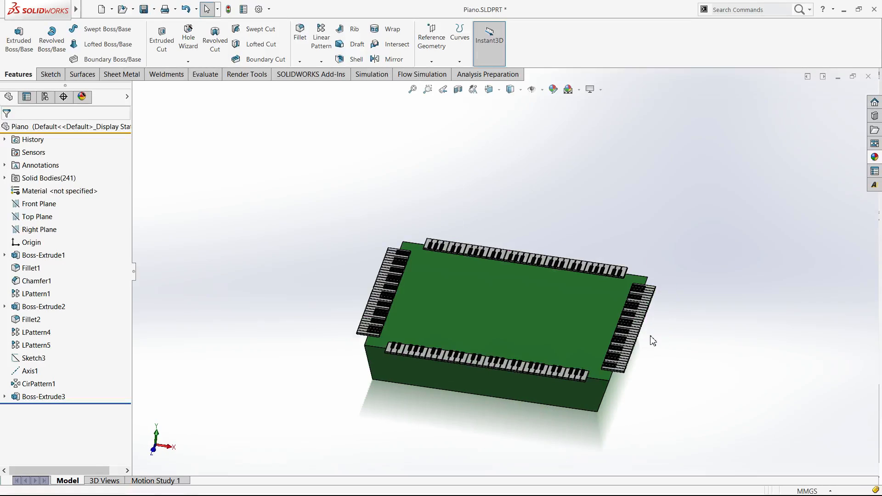
pyautogui.hotkey('ctrl', 'shift', 'z')
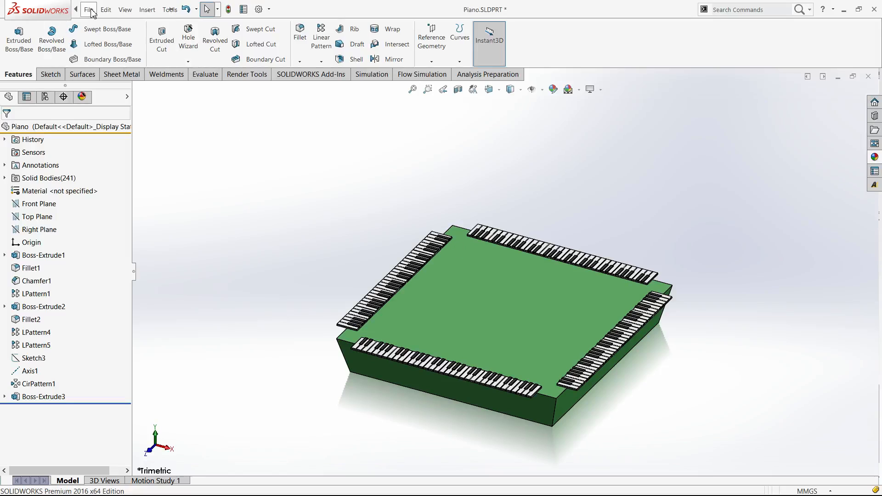
pyautogui.click(144, 9)
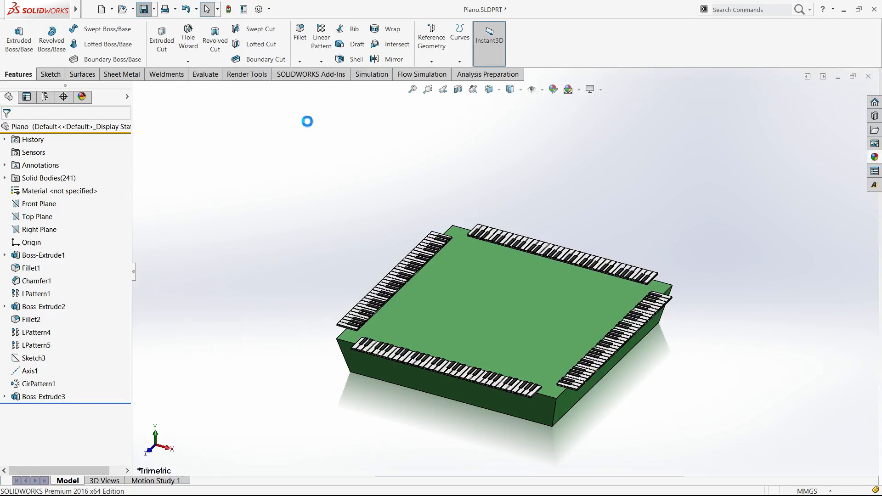
pyautogui.click(323, 62)
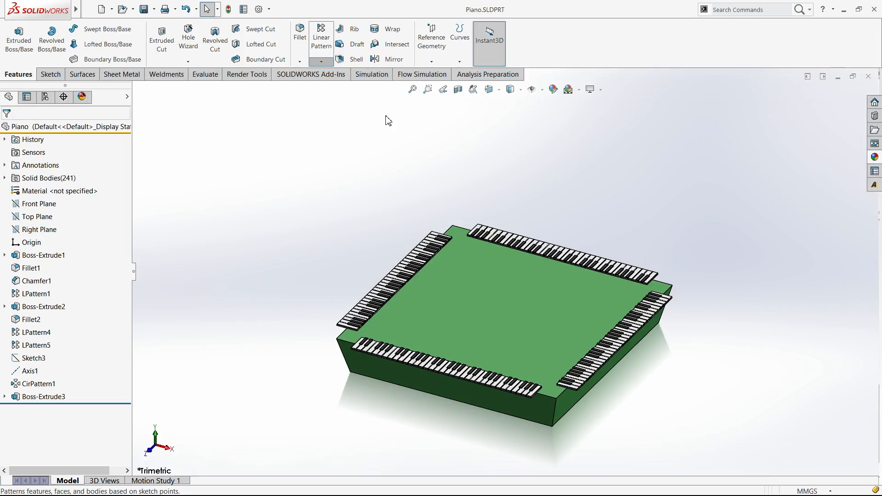
pyautogui.click(130, 77)
pyautogui.click(169, 75)
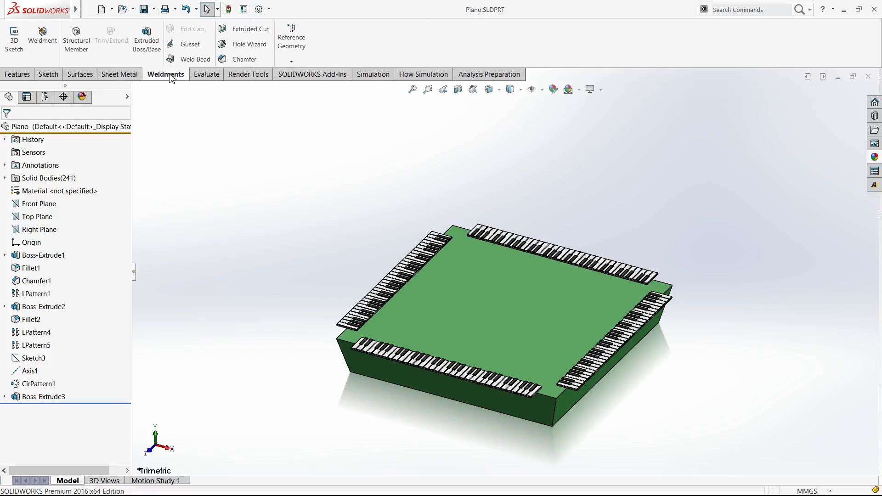
pyautogui.click(80, 75)
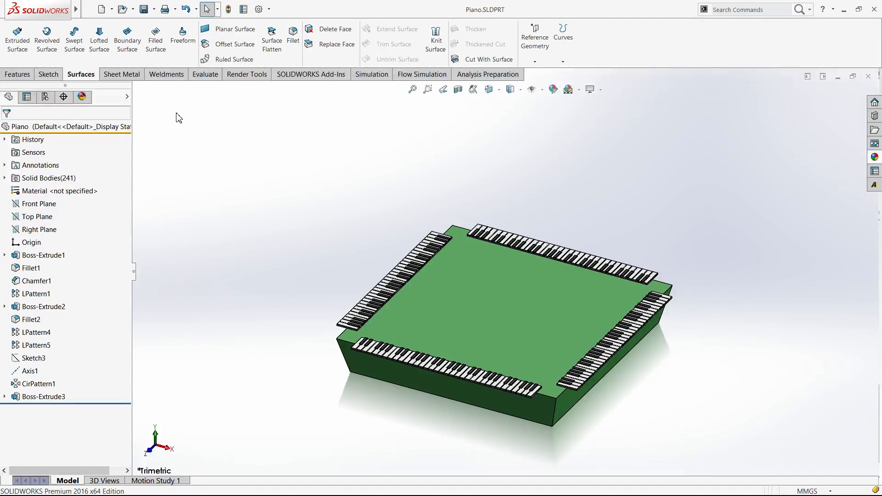
pyautogui.click(247, 75)
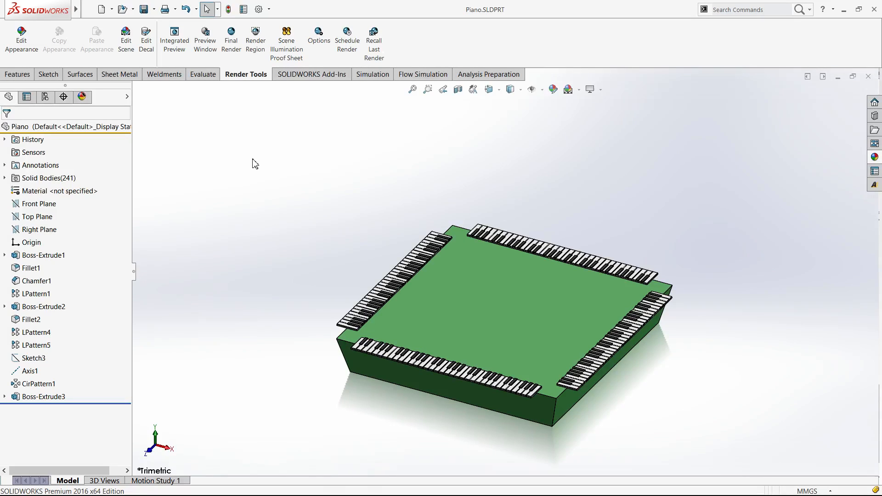
# Save the piano part again with its green base.
pyautogui.click(144, 9)
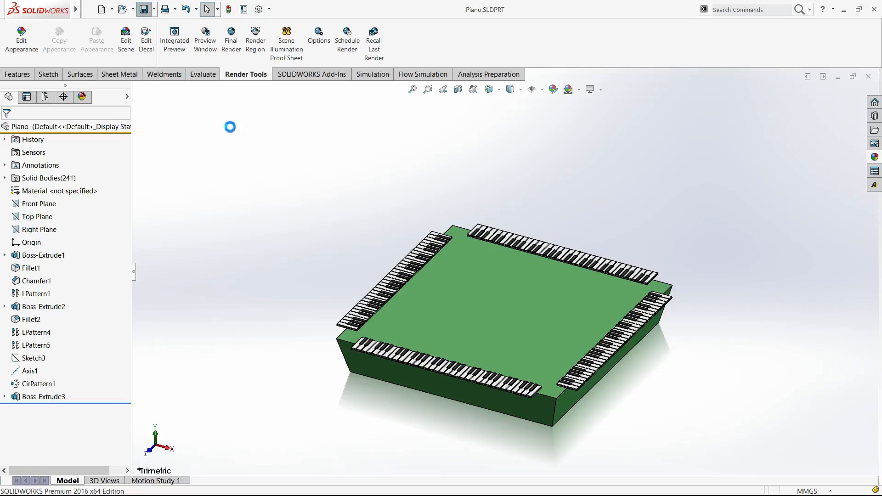